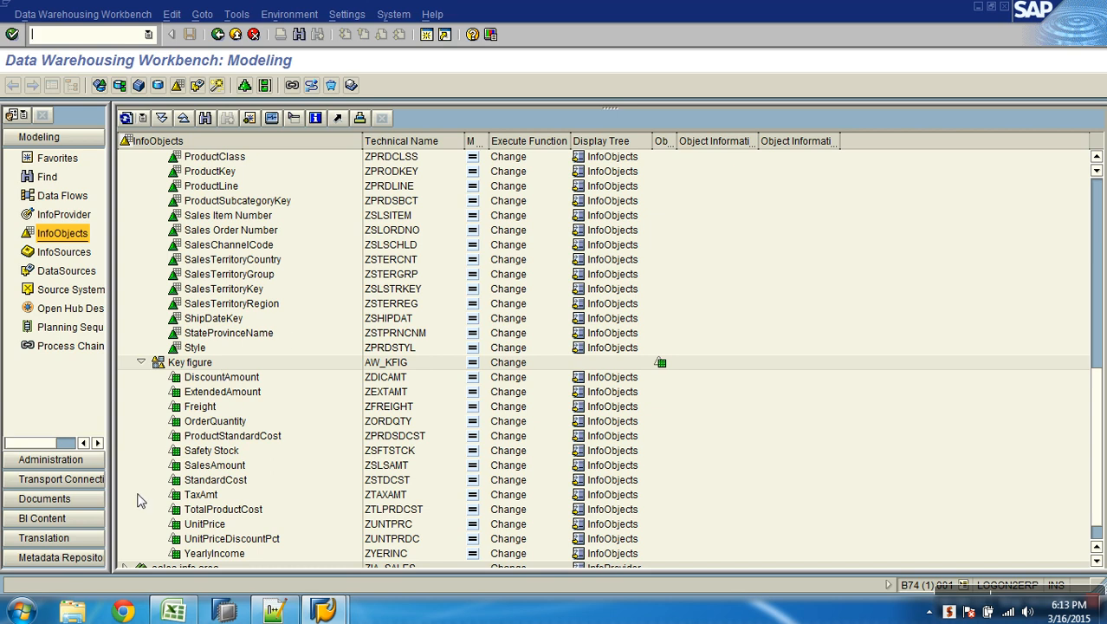
- Open the AW_sales folder on the desktop in the file explorer and review its source data files
left_click(73, 612)
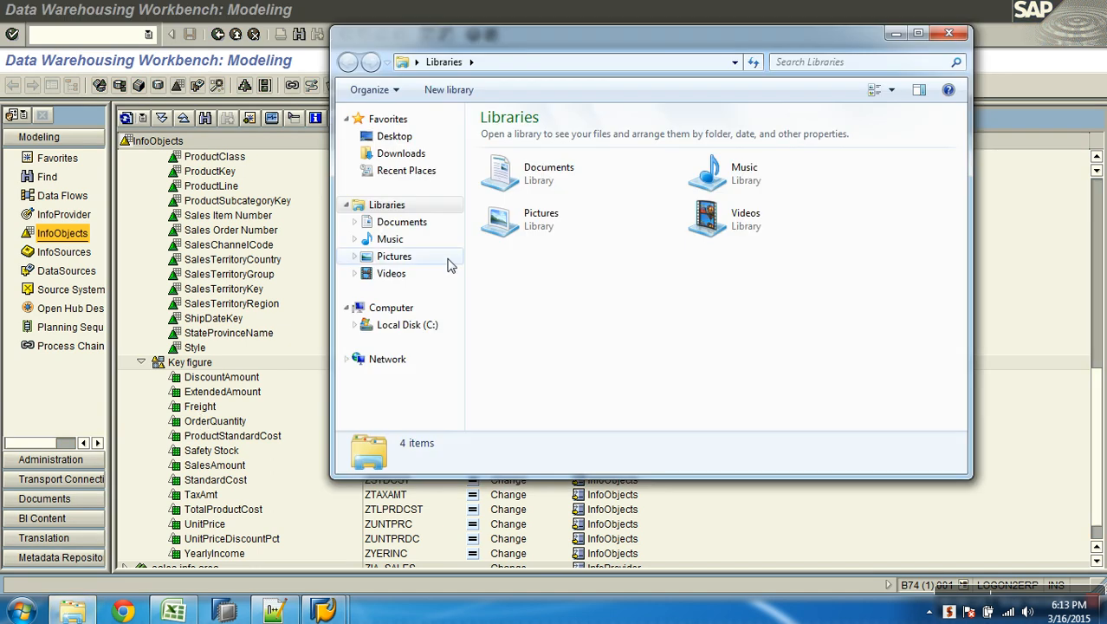
left_click(404, 142)
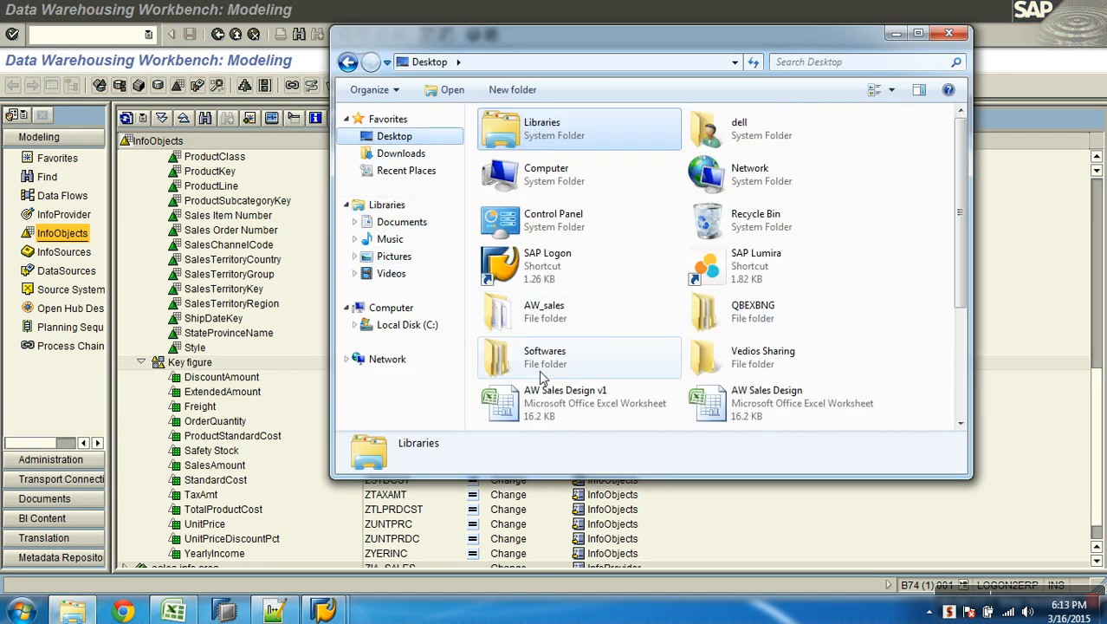
double_click(565, 313)
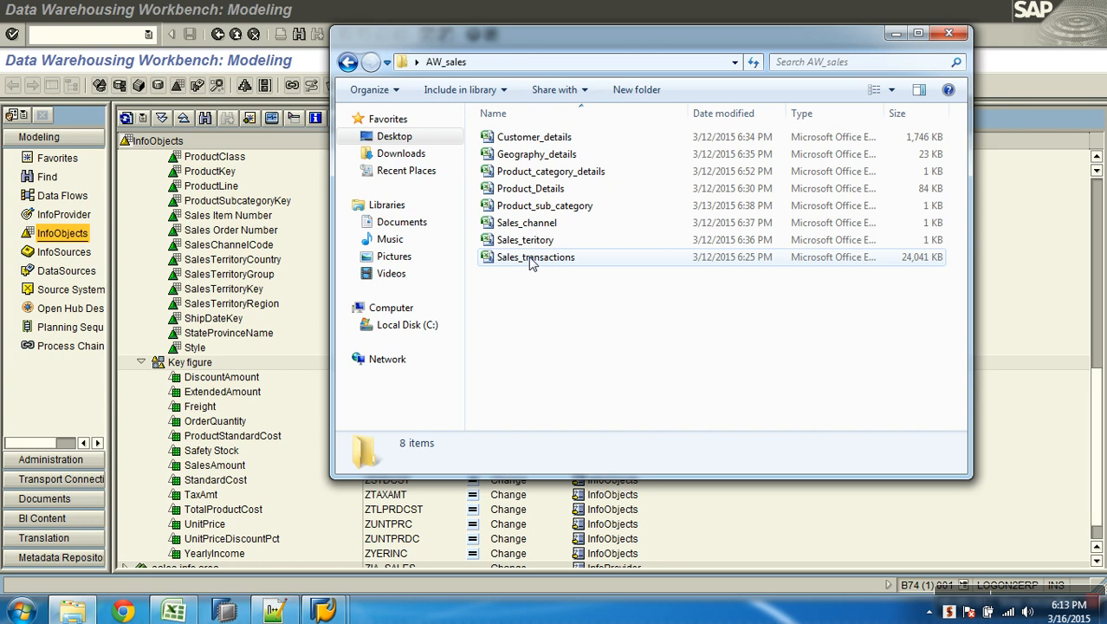
left_click(838, 520)
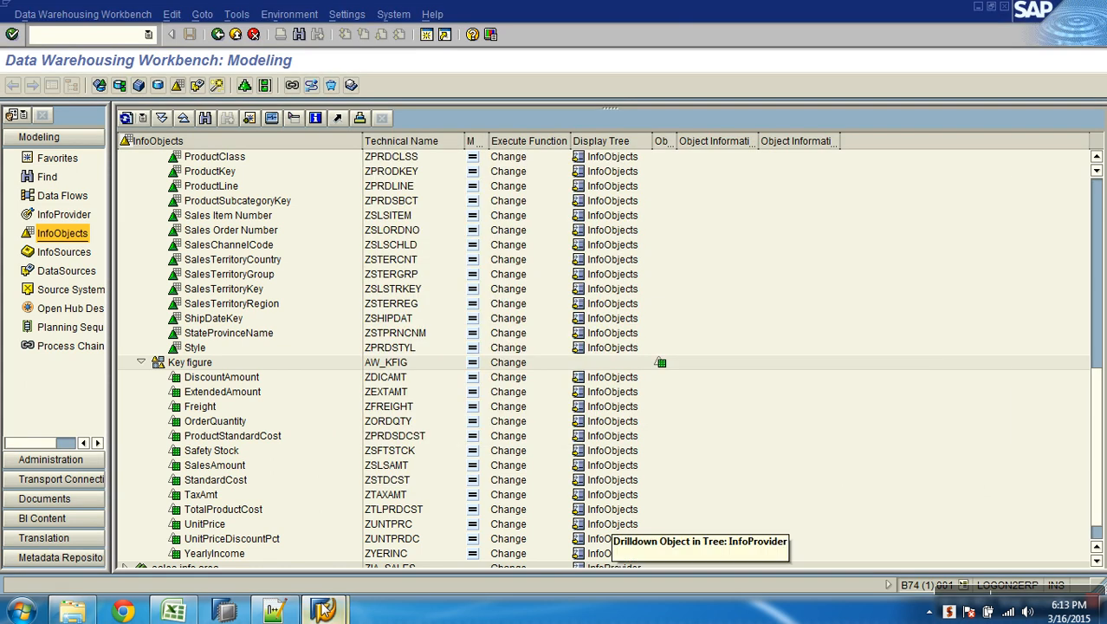
mouse_move(305, 610)
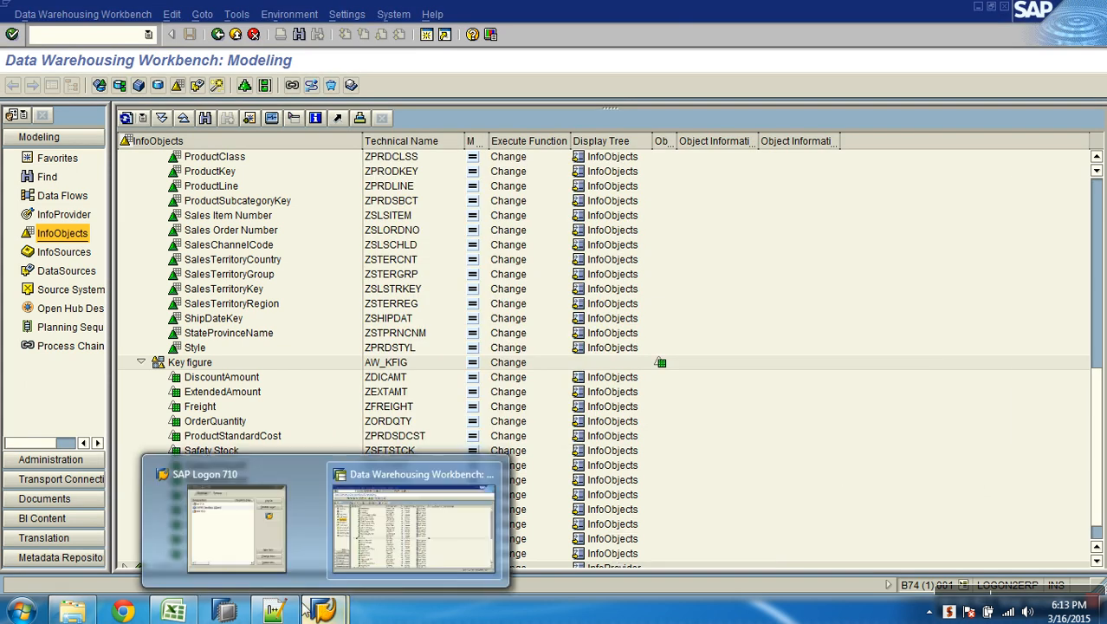
- Switch to the AW Sales Design workbook and highlight GEOGRAPHY in the first modelling aspect on Sheet2
left_click(173, 611)
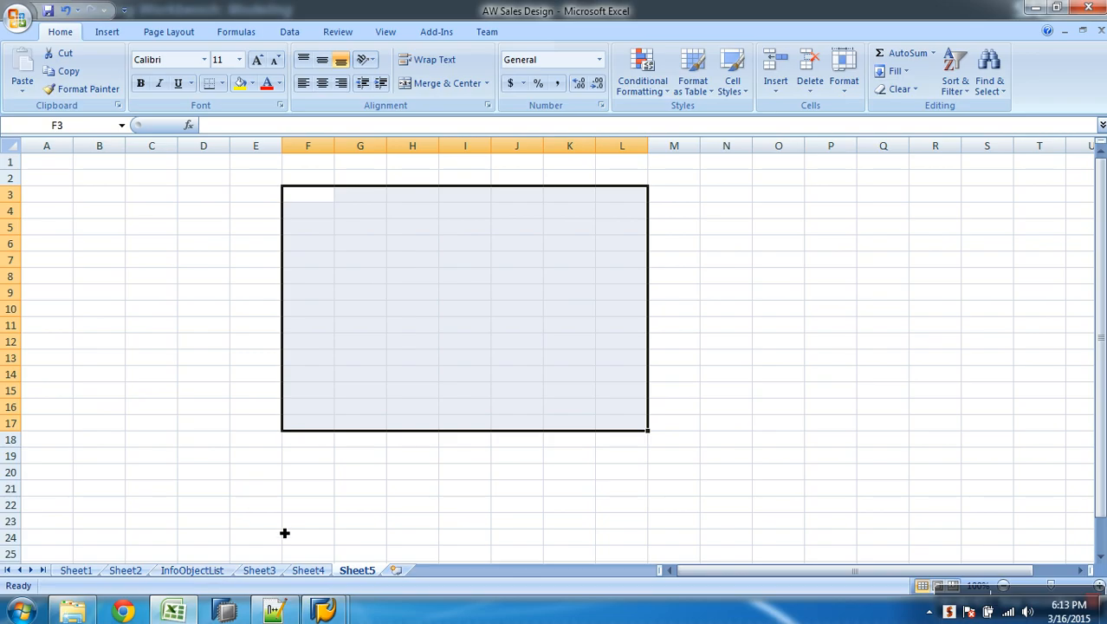
left_click(205, 571)
left_click(125, 571)
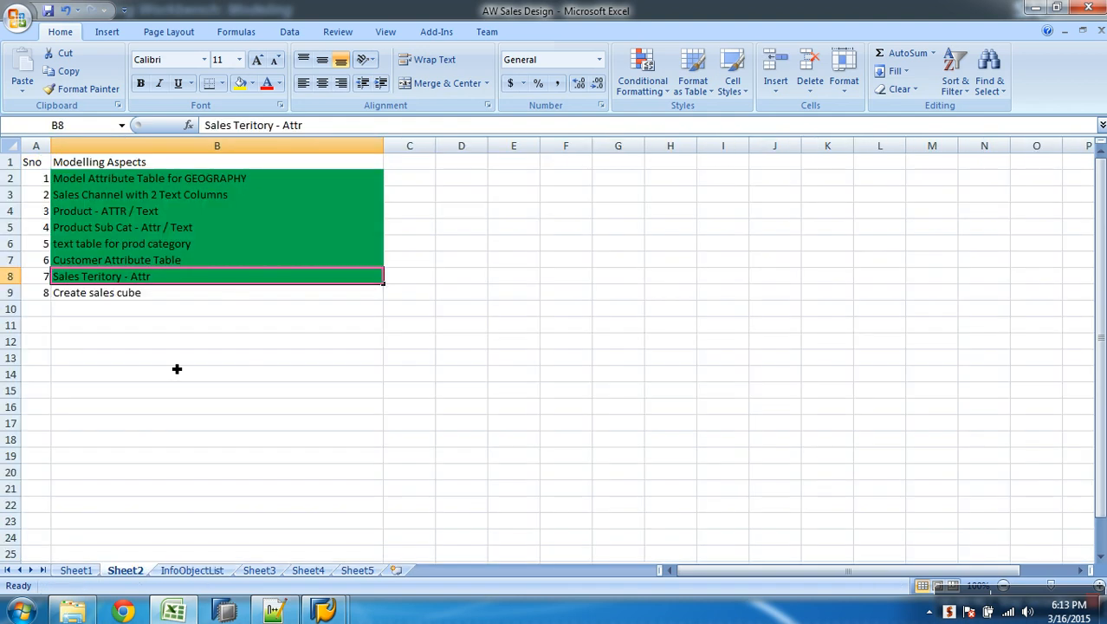
left_click(132, 183)
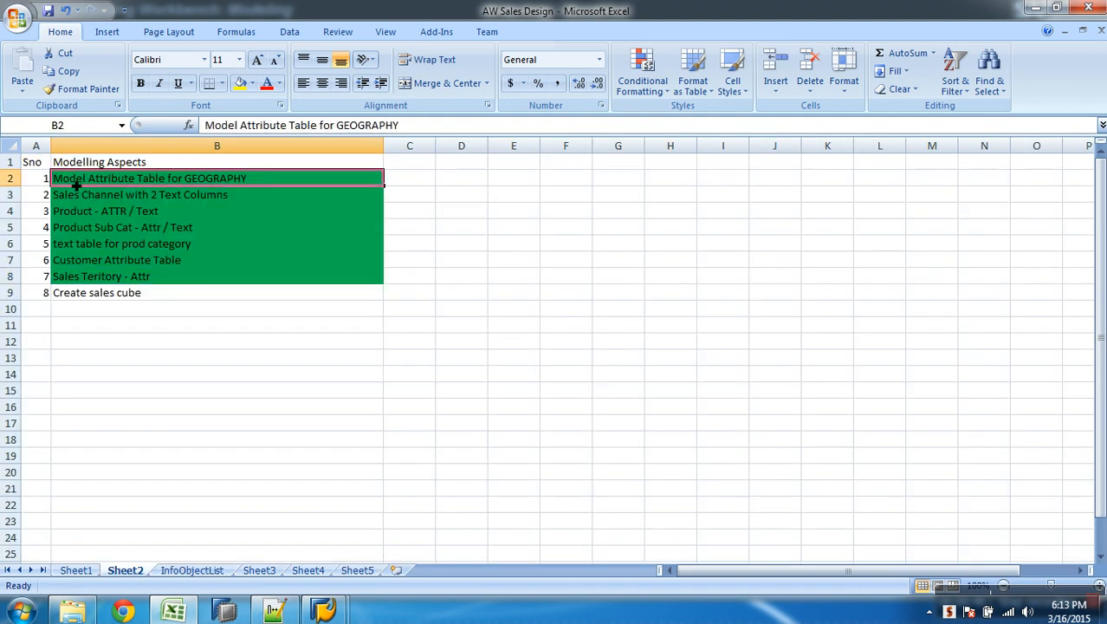
double_click(264, 186)
left_click_drag(249, 184, 196, 184)
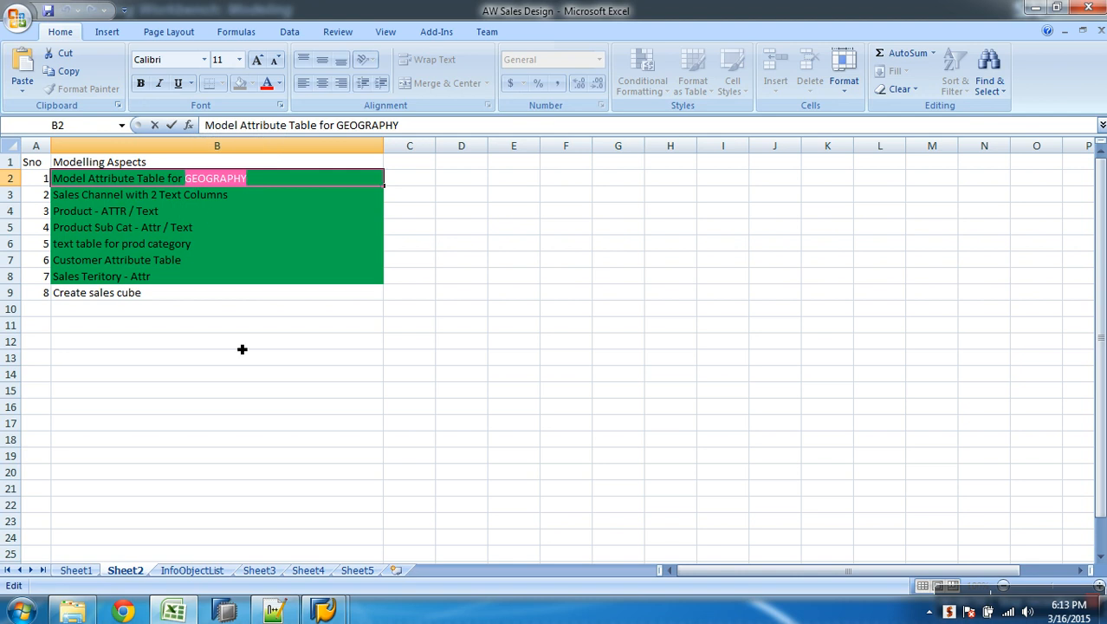
- Switch to Notepad++ and add the dash-underlined line "- Master Data ATTR - GEOGRAPHY" below the Data Loading heading
left_click(274, 612)
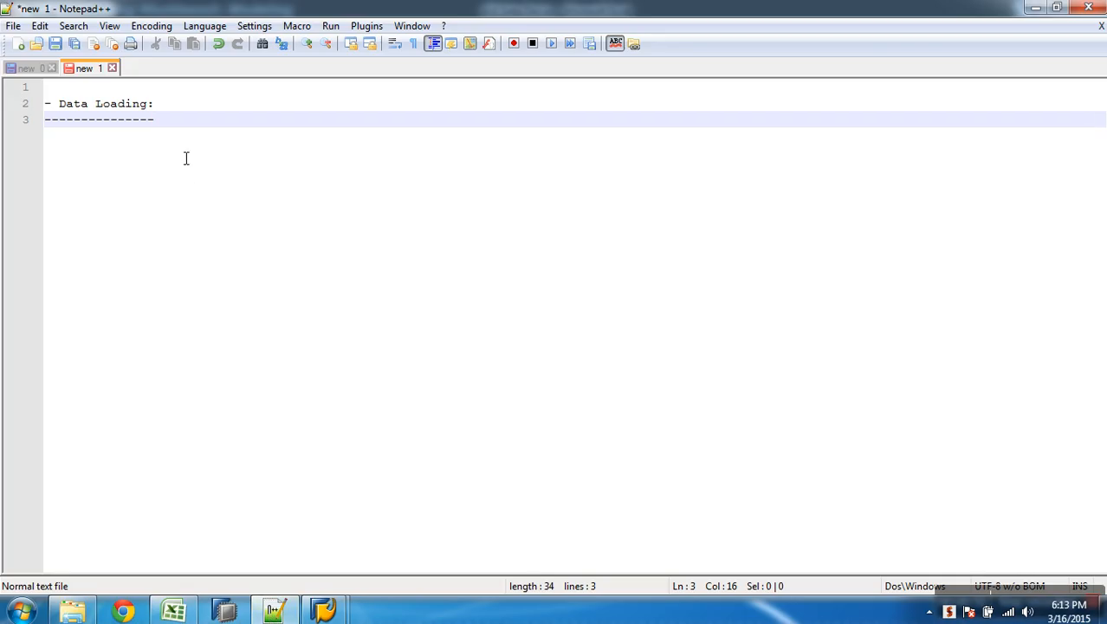
key("Return")
type("- Master ")
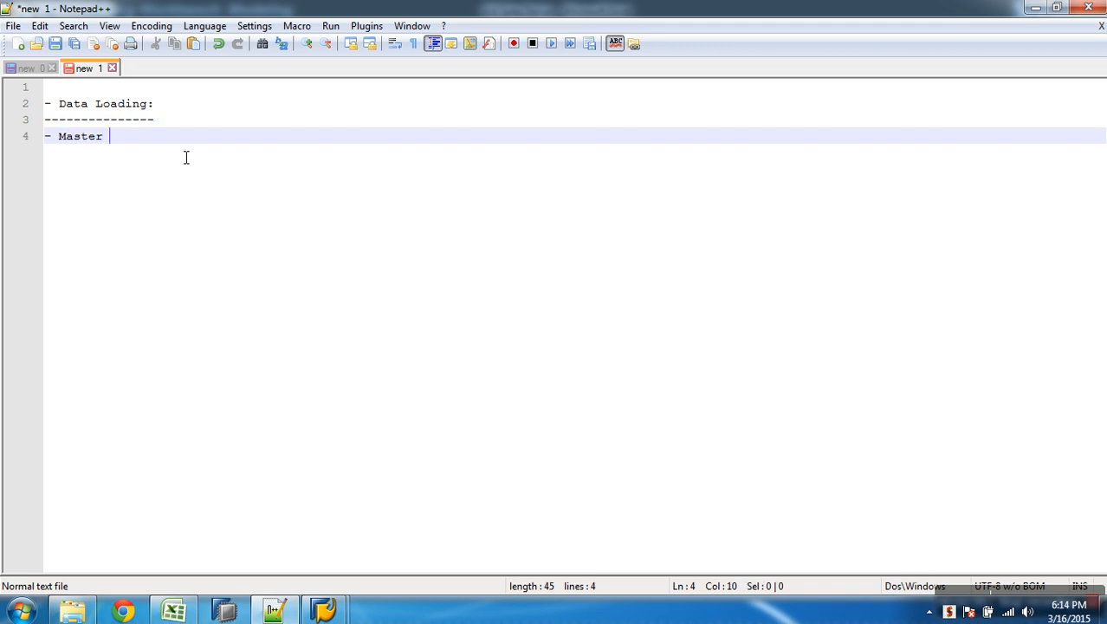
type("Data ATTR - GEOGRAPHY")
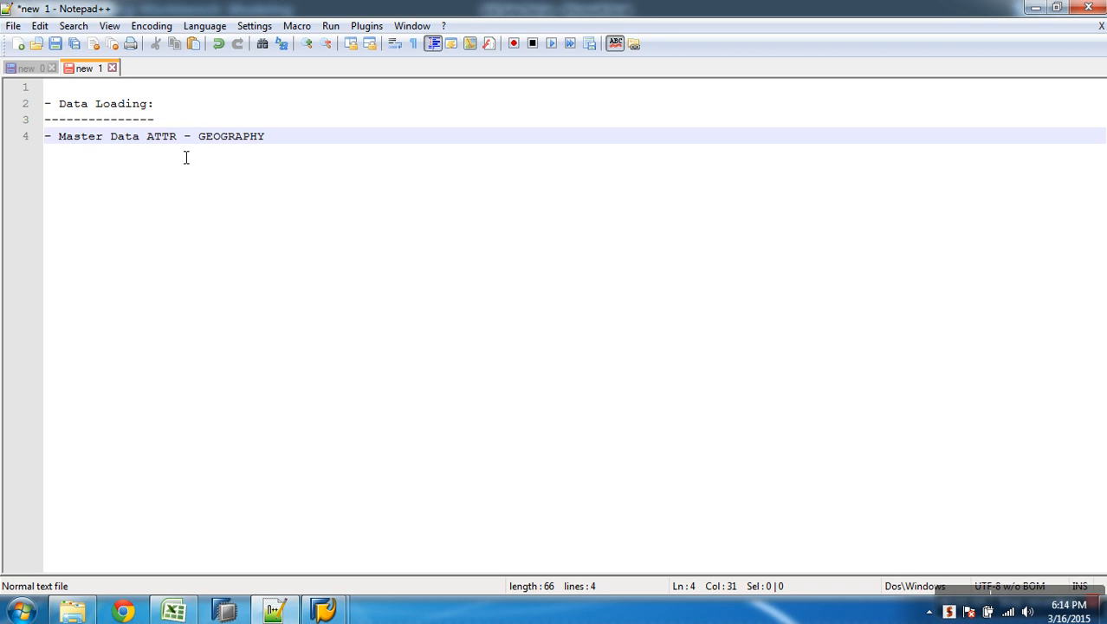
key("Return")
type("-------------------------------")
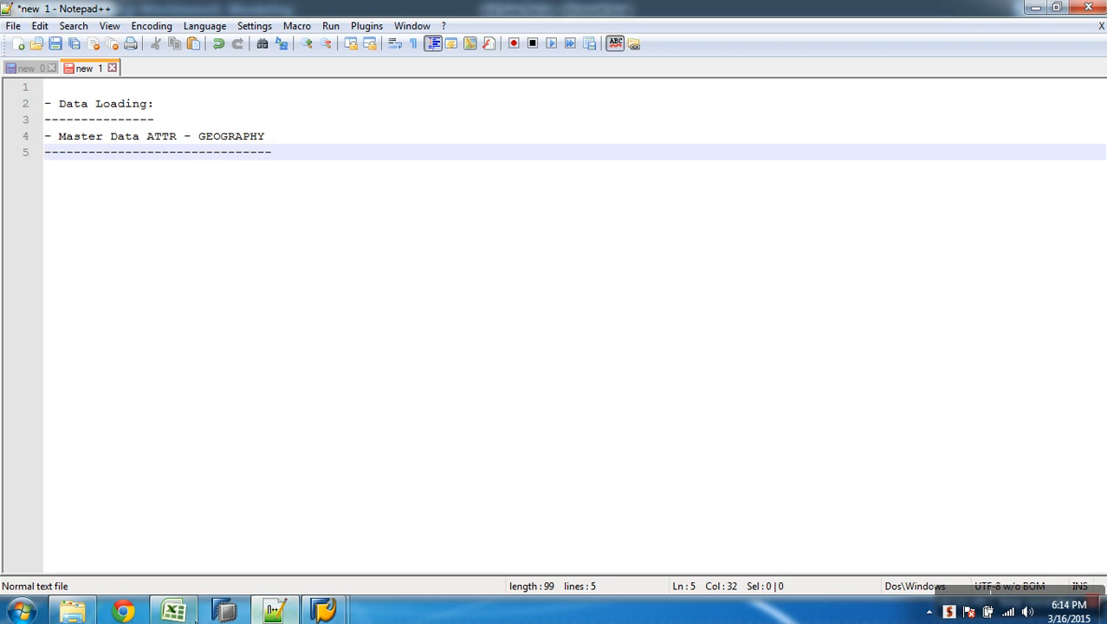
- In the AW Sales Design workbook's InfoObjectList sheet, replace the current Desc filter so only Geography Key is selected
left_click(192, 613)
left_click(210, 571)
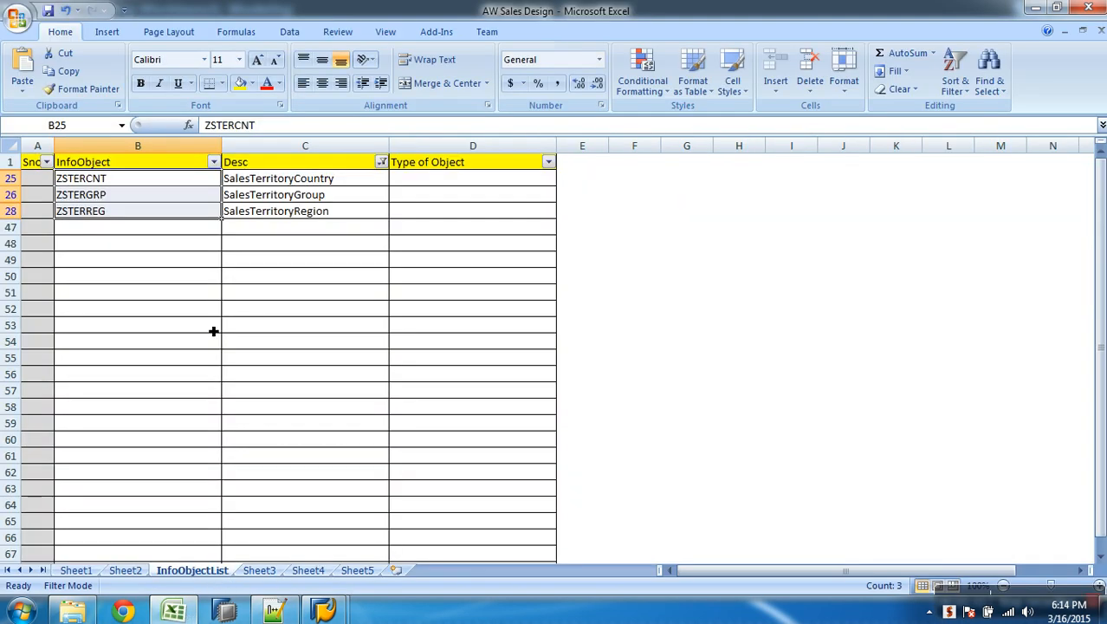
left_click(213, 163)
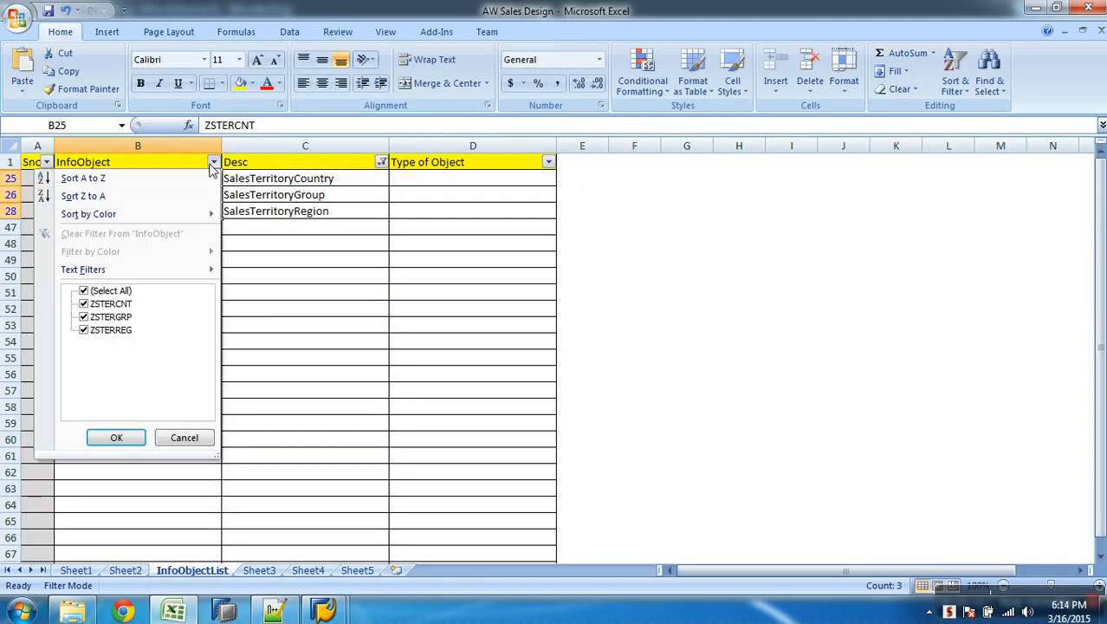
left_click(380, 163)
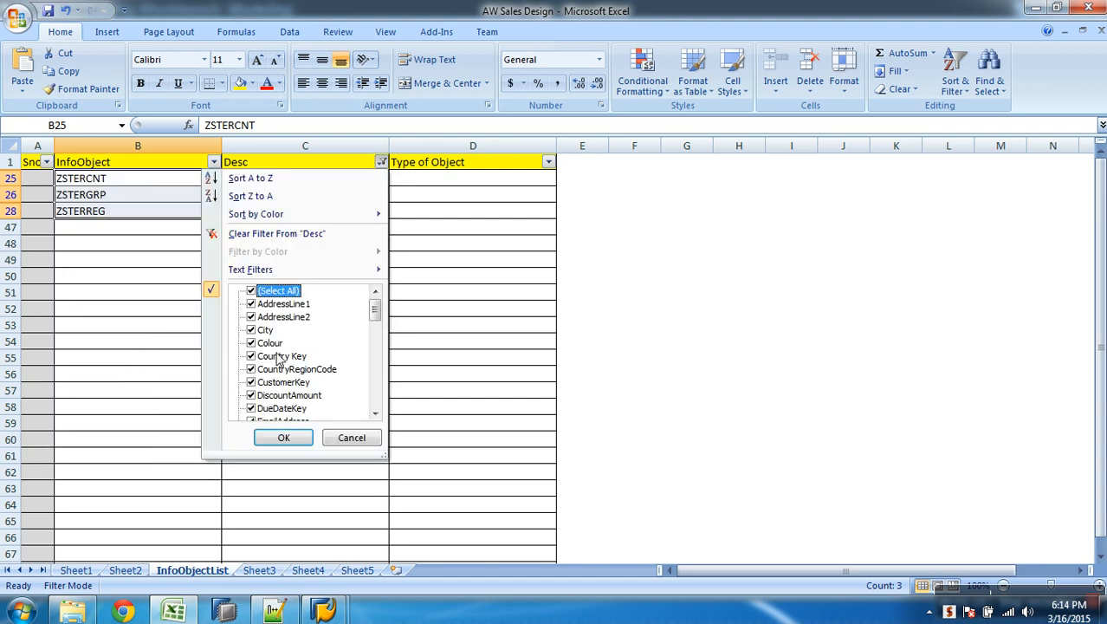
left_click(286, 438)
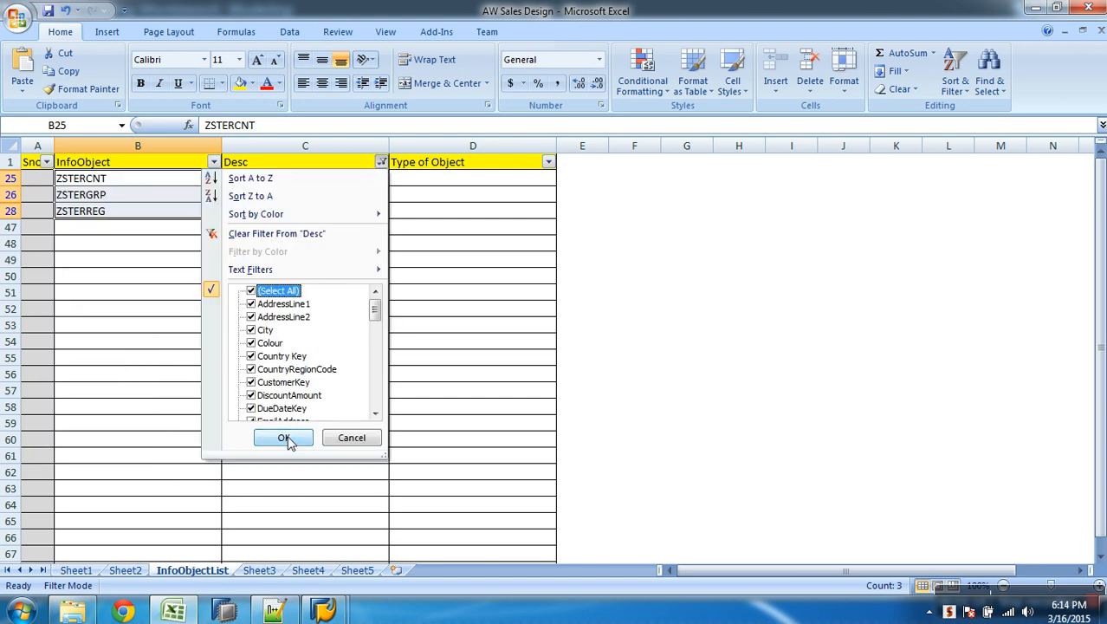
left_click(381, 163)
left_click(289, 292)
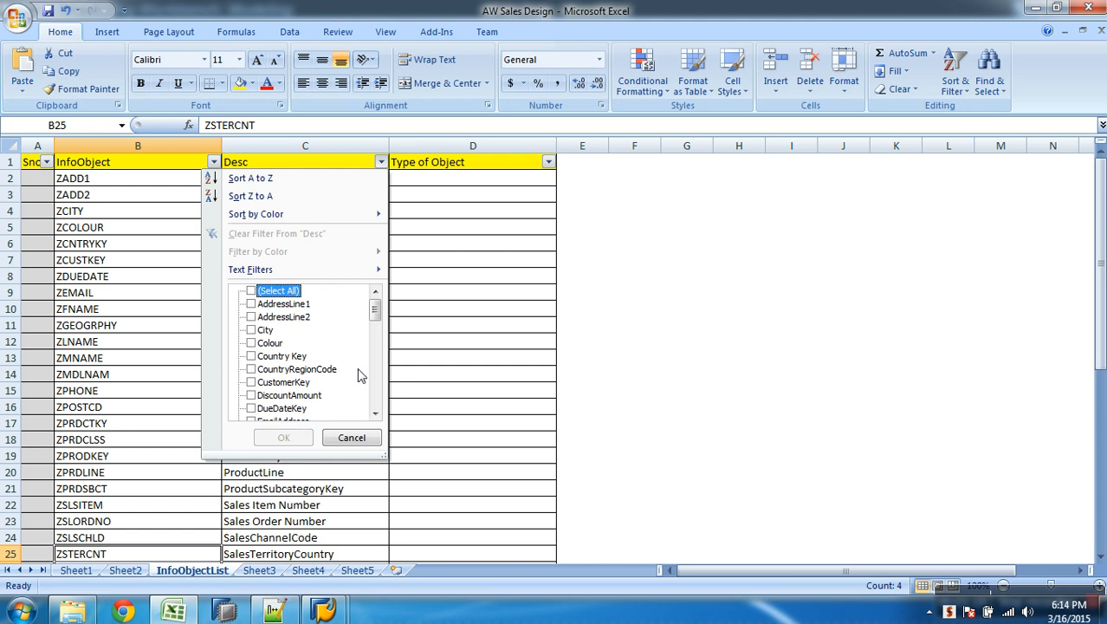
scroll(377, 394, "down", 3)
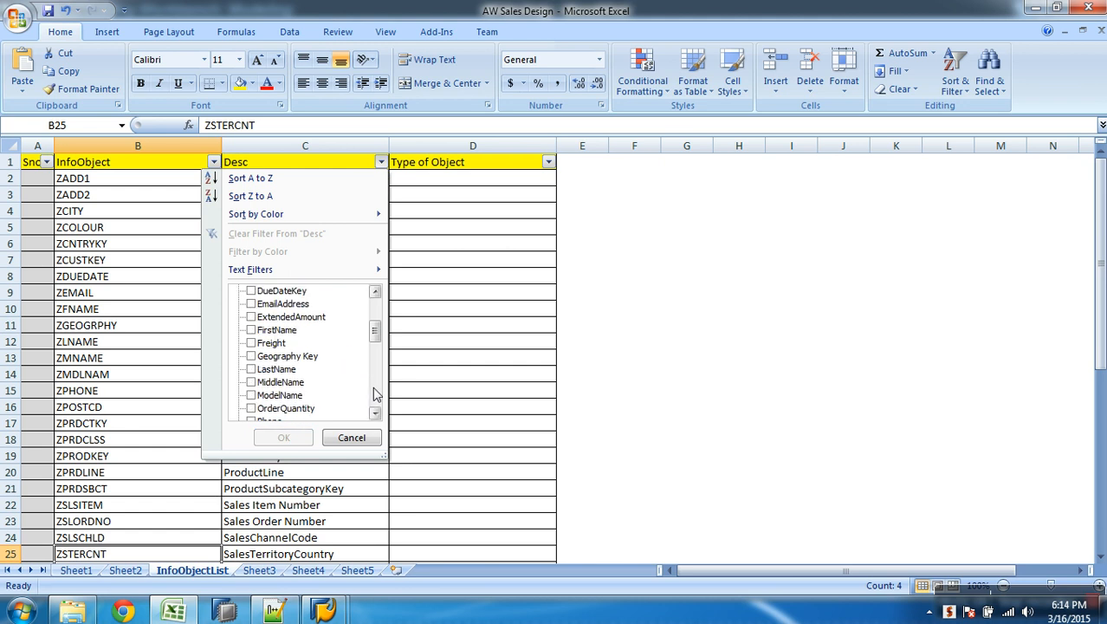
left_click(252, 357)
left_click(286, 437)
- Copy the InfoObject name ZGEOGRPHY from the Geography Key row
left_click(156, 179)
left_click(291, 130)
left_click_drag(293, 130, 147, 121)
key("ctrl+c")
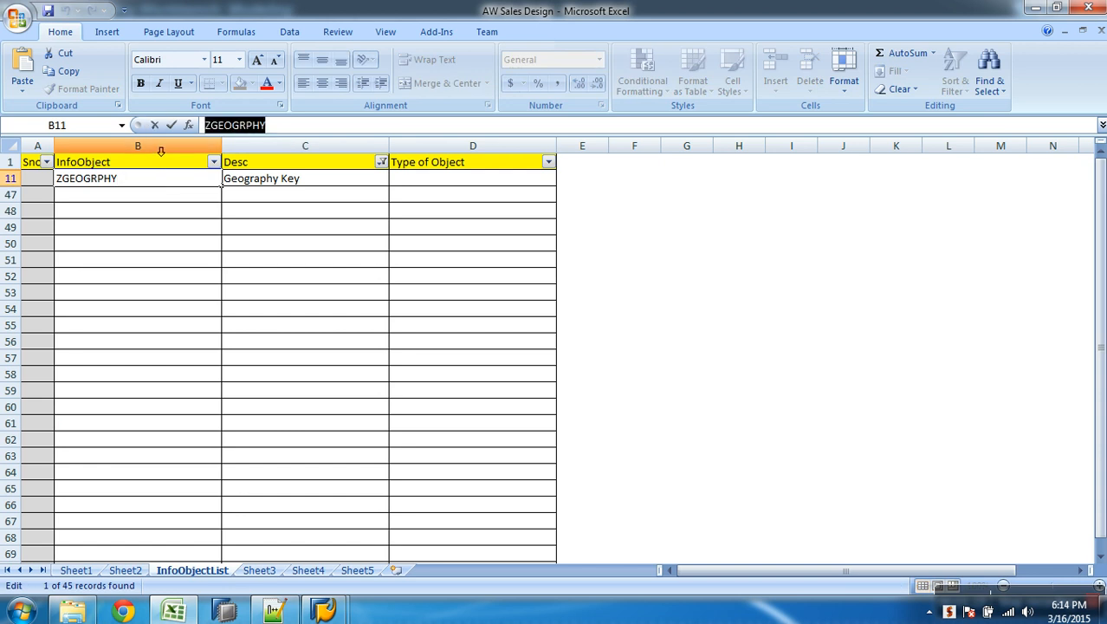
- Switch to the SAP Data Warehousing Workbench, search the InfoObjects tree for ZGEOGRPHY and display the Geography Key characteristic's attributes
left_click(325, 614)
left_click(395, 544)
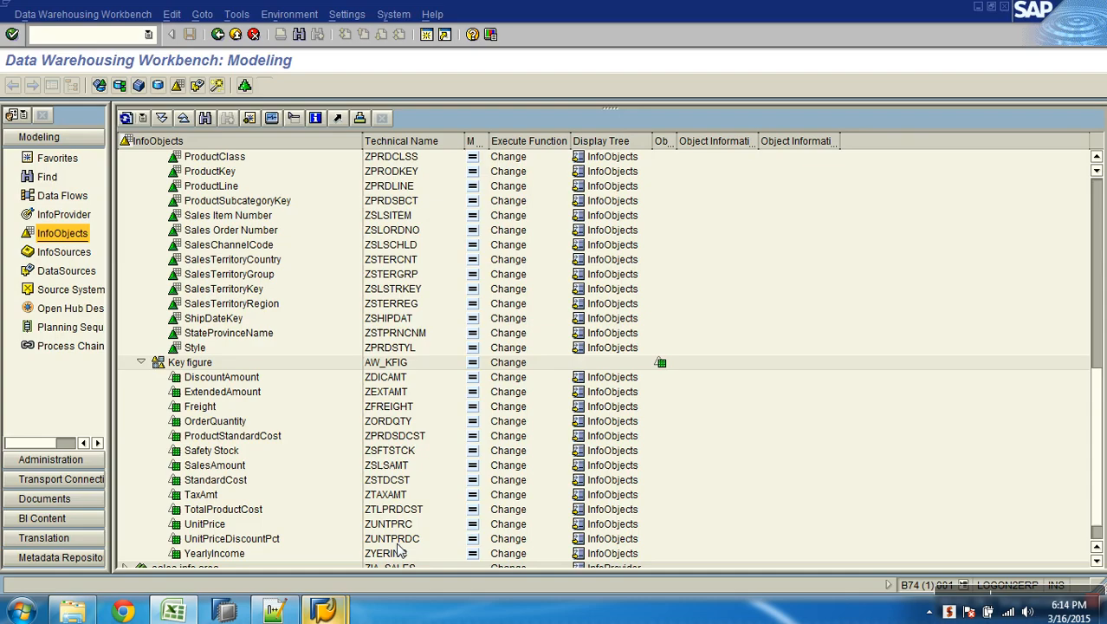
left_click(205, 118)
key("ctrl+v")
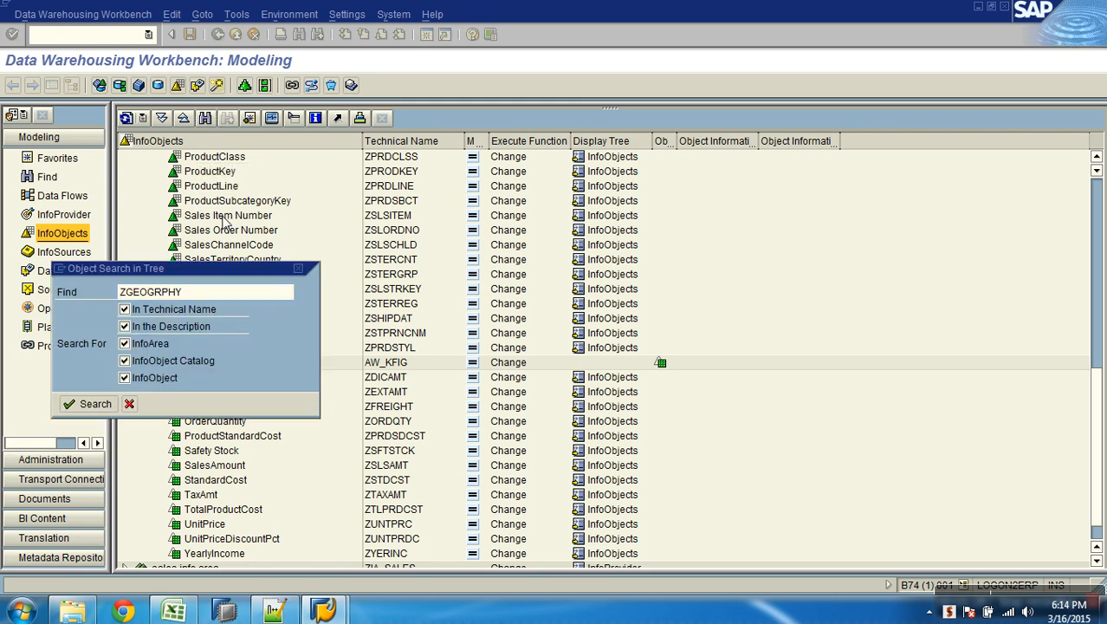
key("Return")
double_click(232, 161)
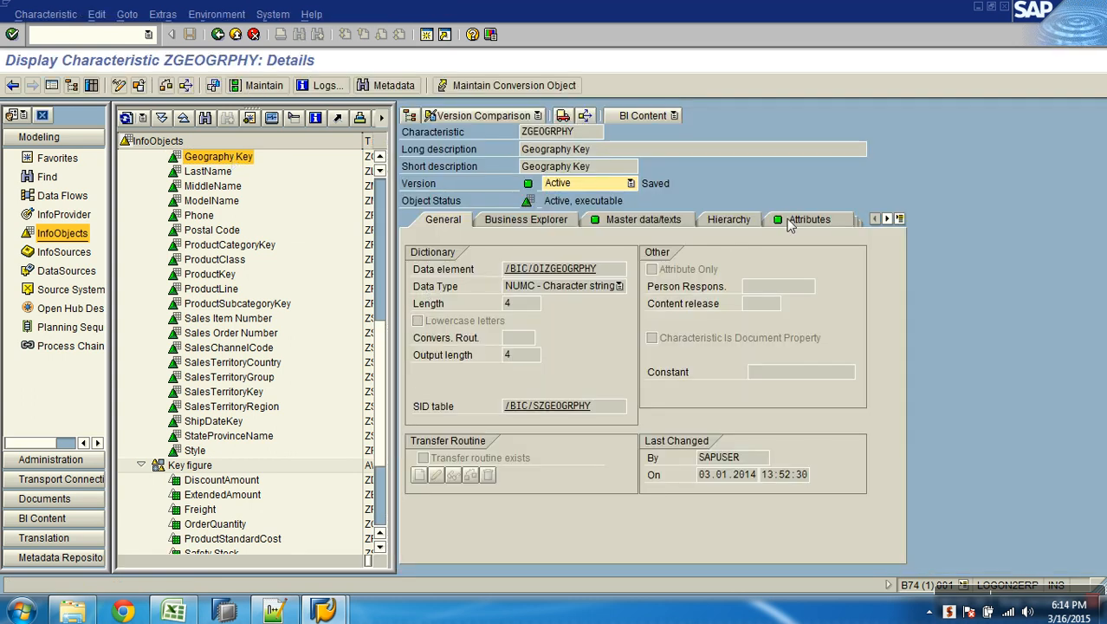
left_click(788, 220)
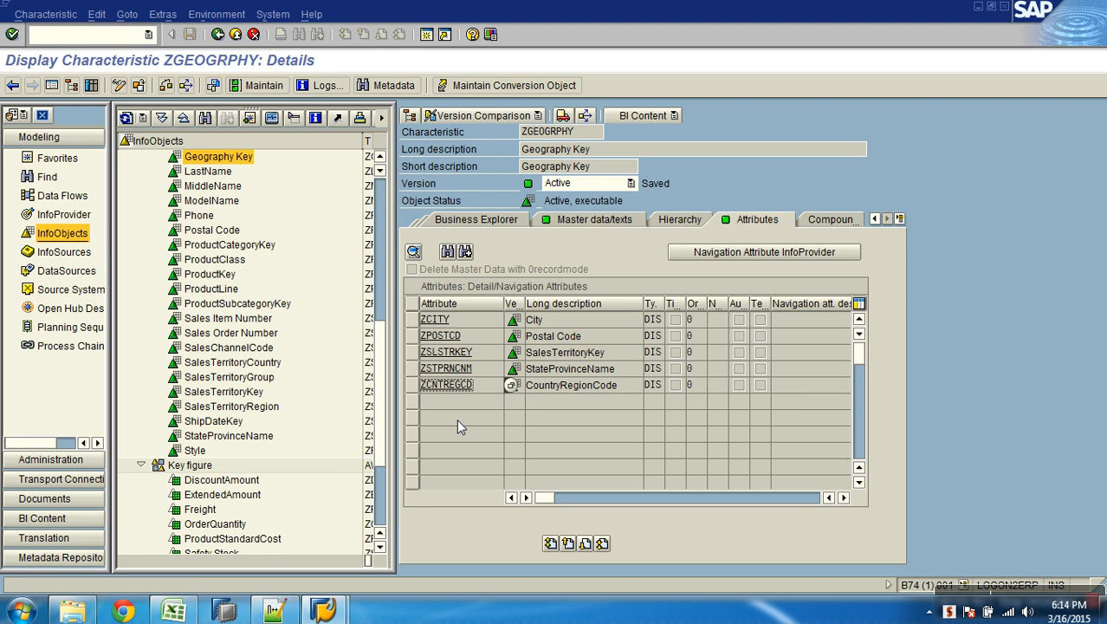
- Open the Geography_details file from the AW_sales folder in Excel
left_click(67, 614)
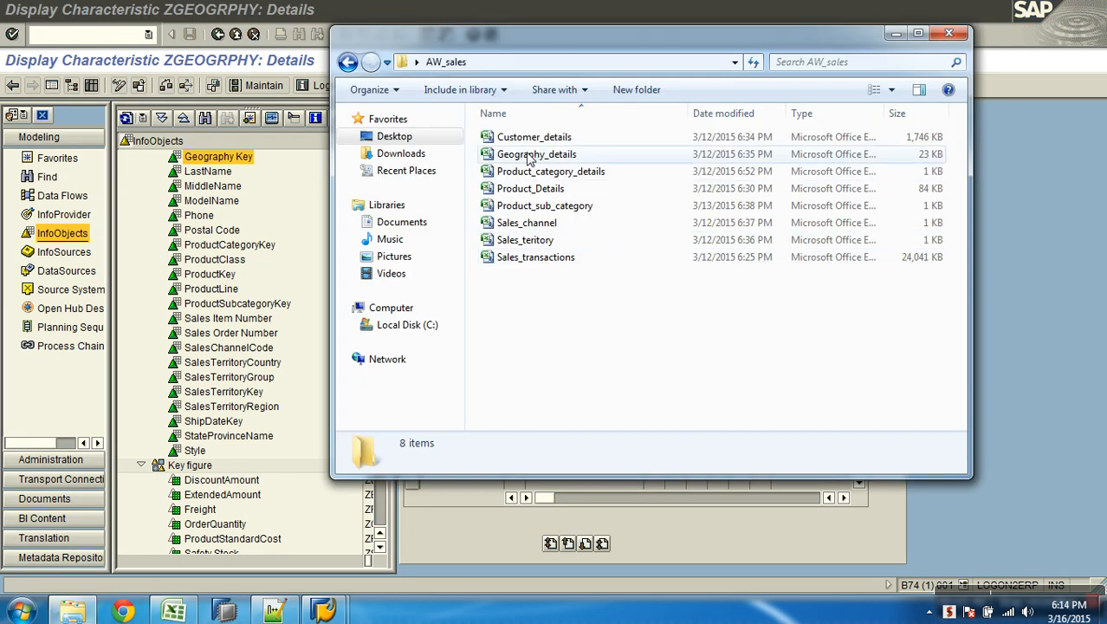
double_click(531, 158)
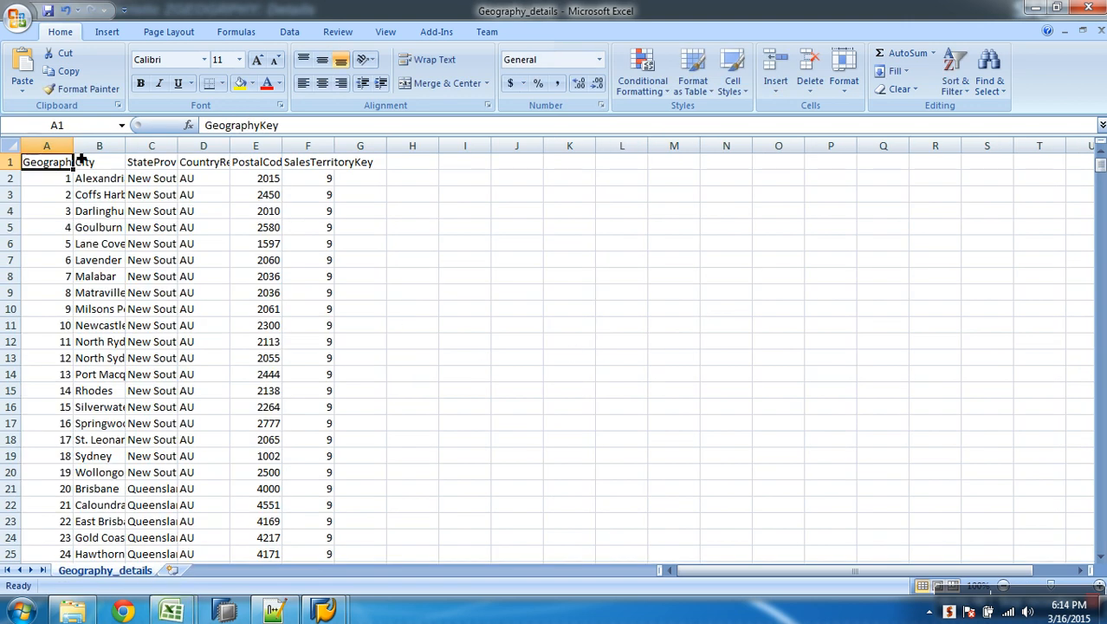
key("alt+Tab")
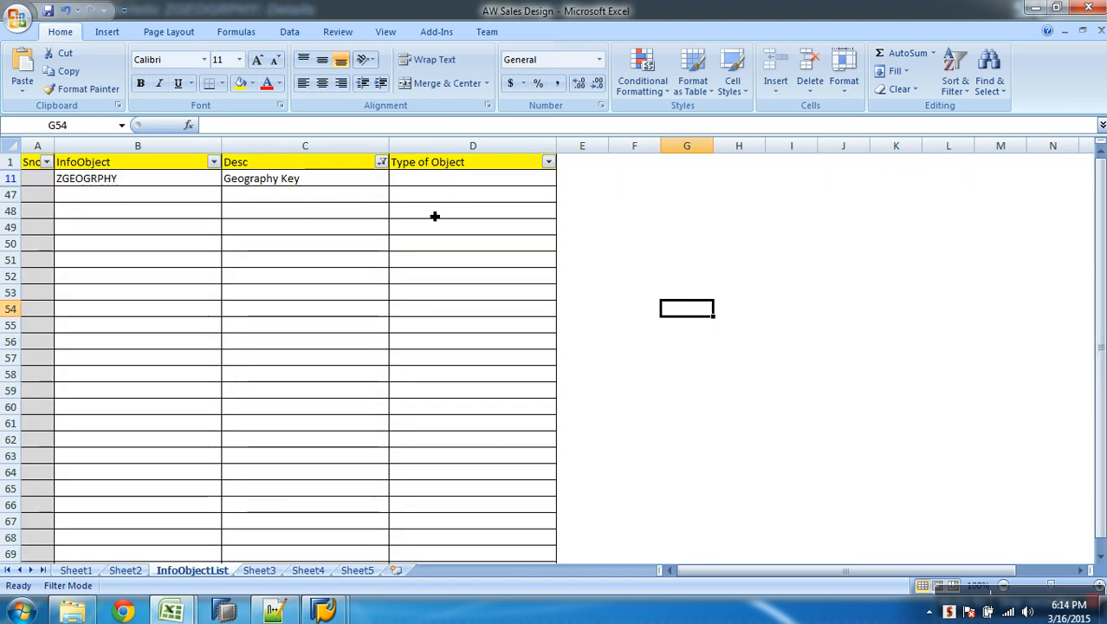
key("alt+Tab")
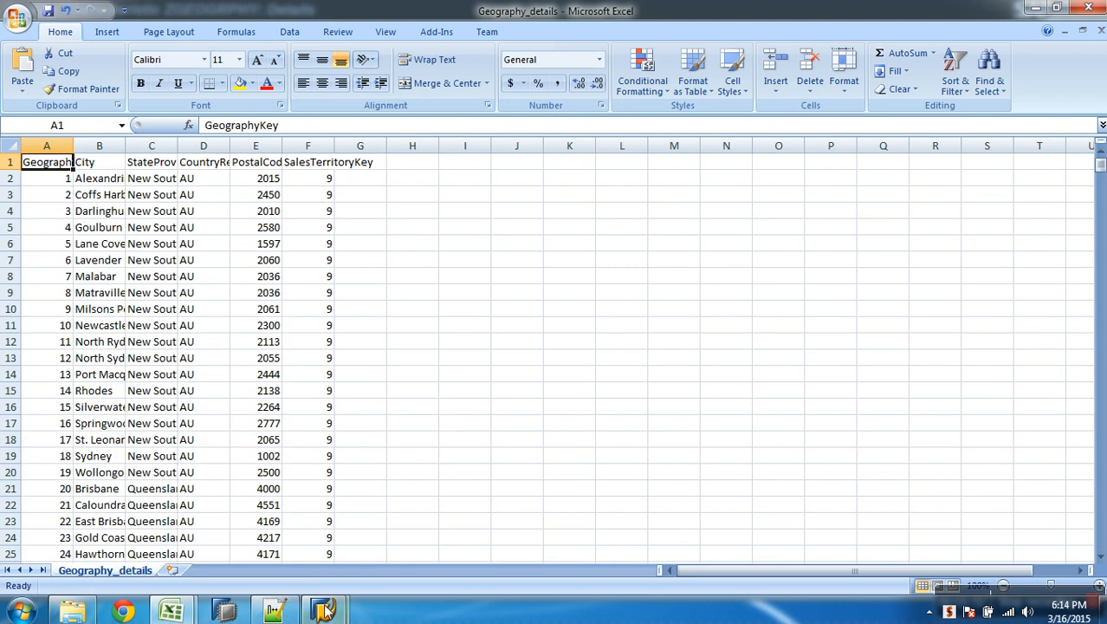
- Compare the ZGEOGRPHY characteristic and its City attribute in SAP with the GeographyKey and City columns of Geography_details
mouse_move(324, 611)
left_click(414, 527)
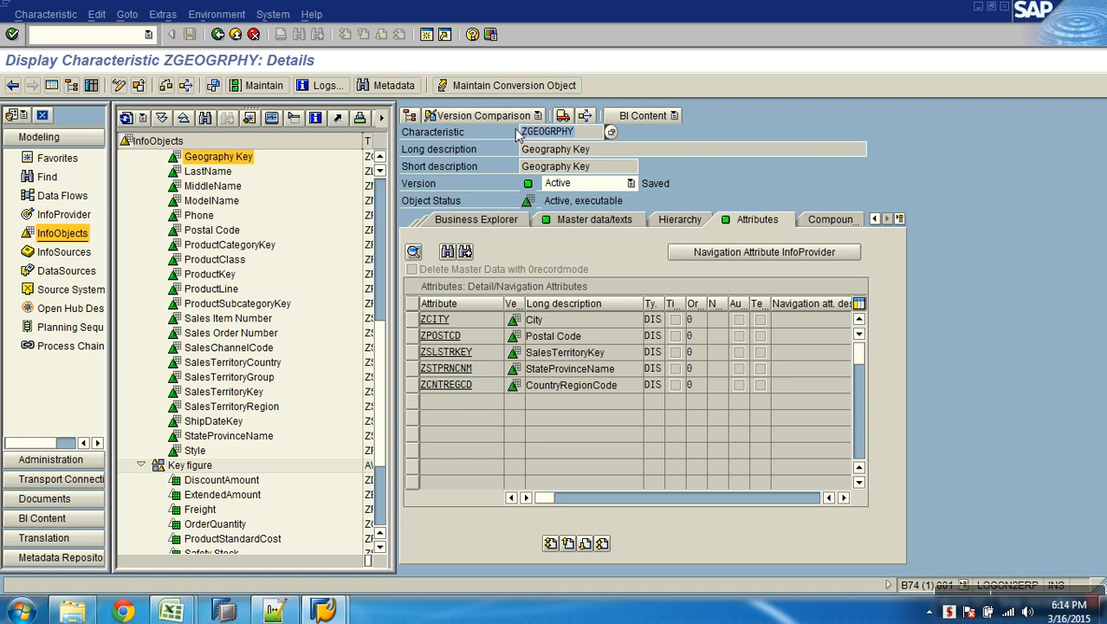
key("alt+Tab")
left_click(100, 169)
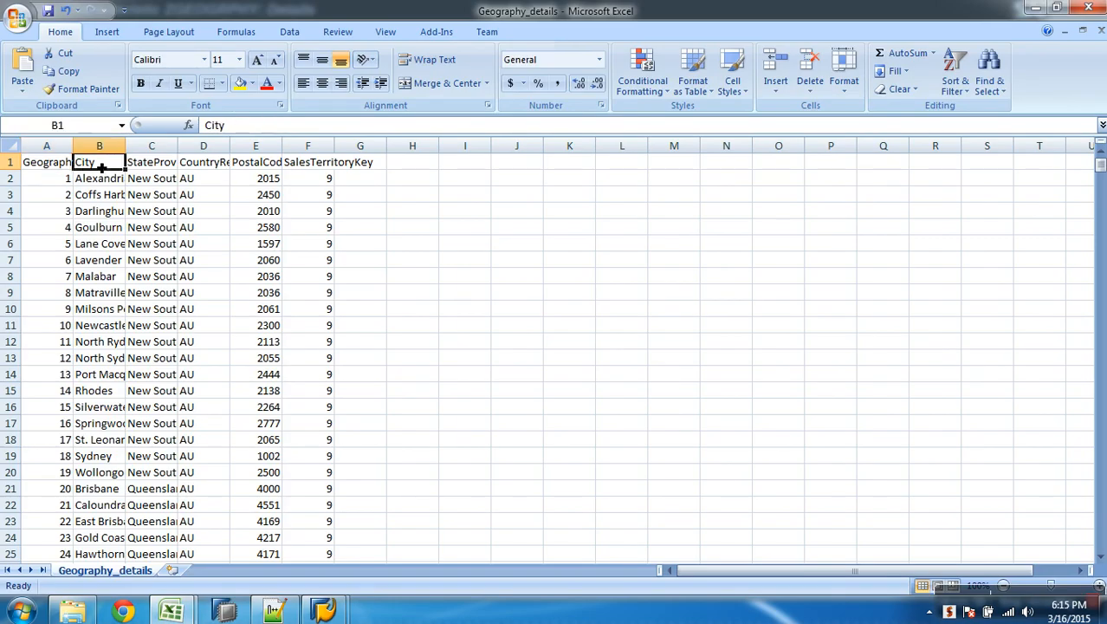
key("alt+Tab")
key("alt+Tab")
- Check the PostalCode and SalesTerritoryKey columns of Geography_details against the Geography Key attributes in SAP
left_click(154, 166)
left_click(263, 164)
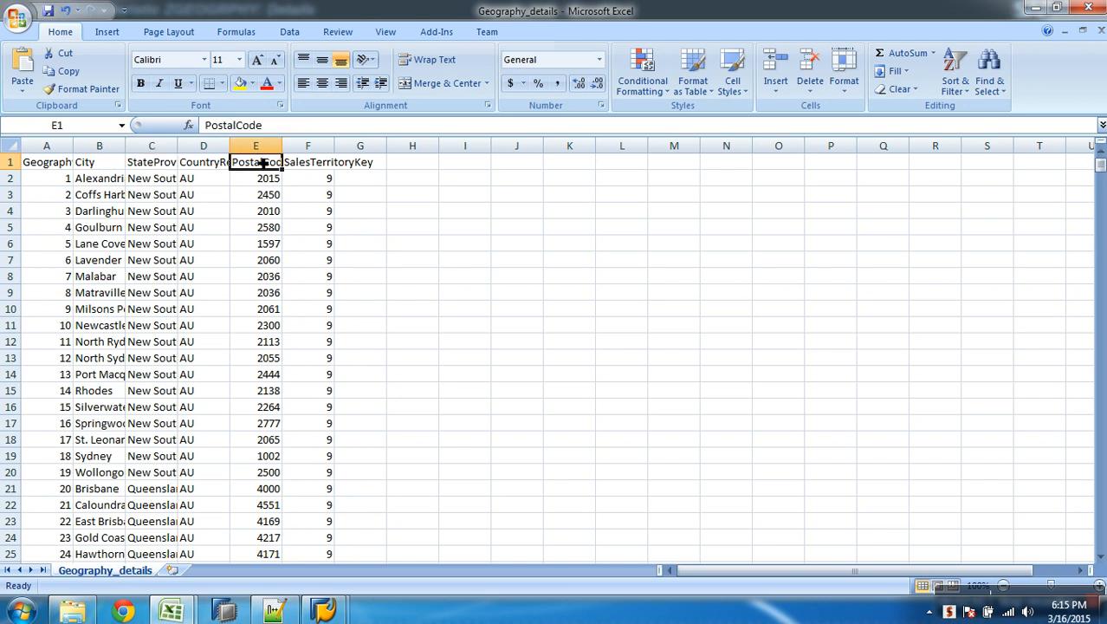
key("alt+Tab")
key("alt+Tab")
key("alt+Tab")
key("alt+Tab")
left_click(312, 164)
key("alt+Tab")
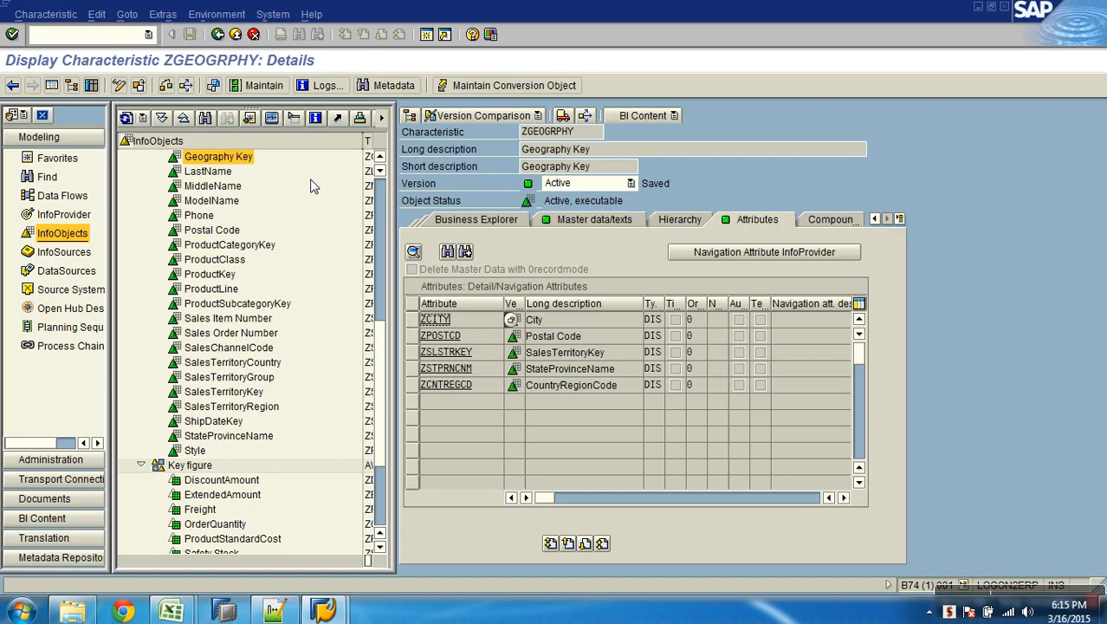
- Match the ZSTPRNCNM attribute in SAP with the state province column of Geography_details and return to the attribute list
left_click_drag(488, 375, 365, 361)
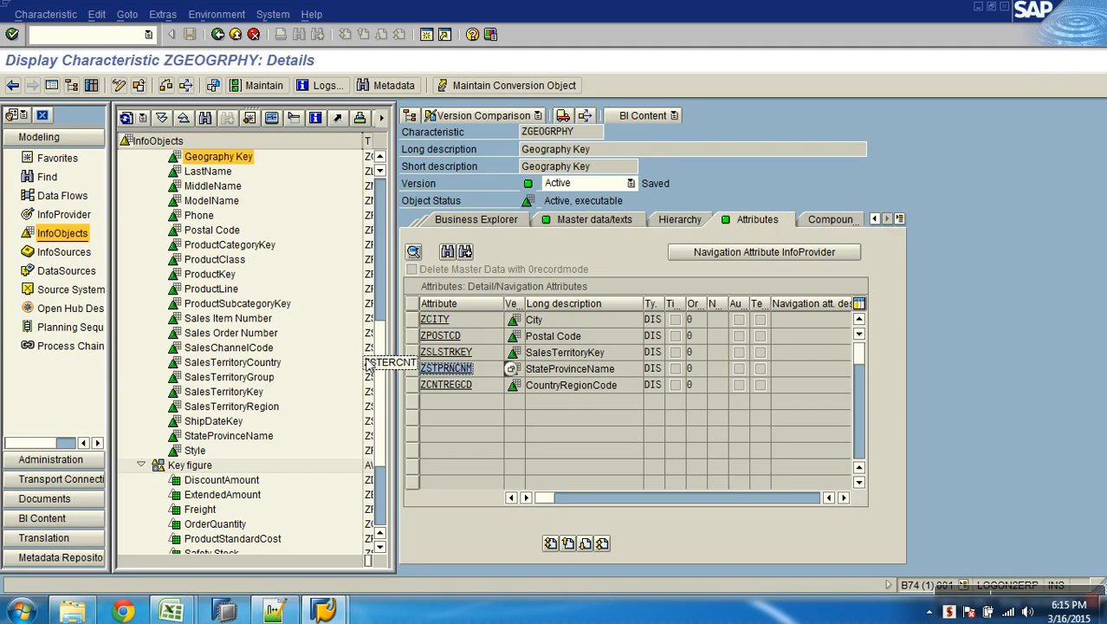
key("alt")
key("alt+Tab")
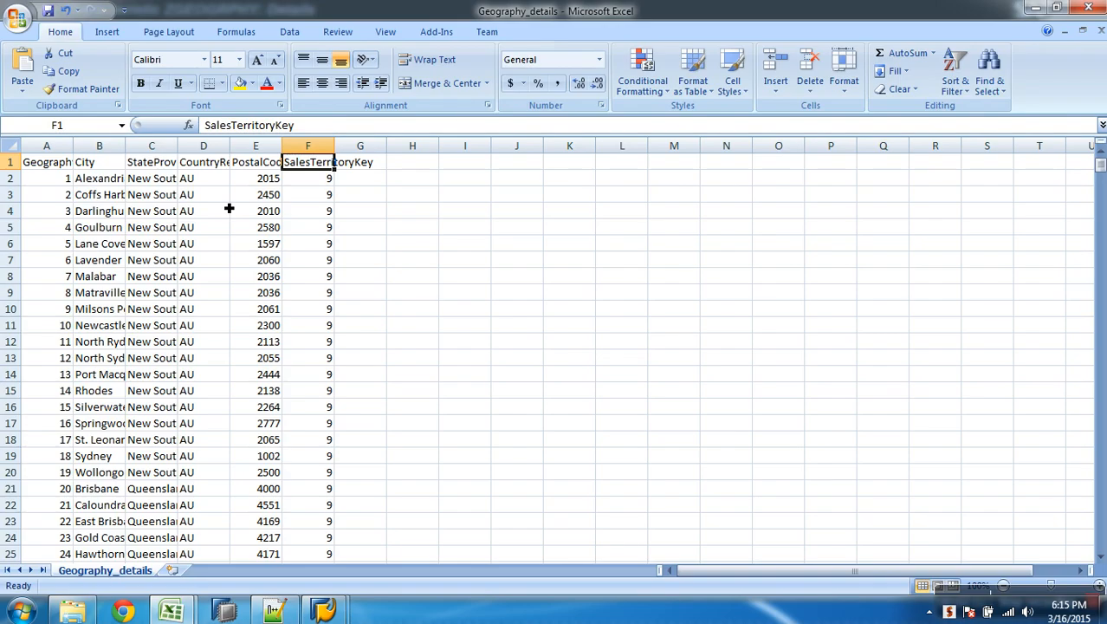
left_click(169, 164)
key("alt+Tab")
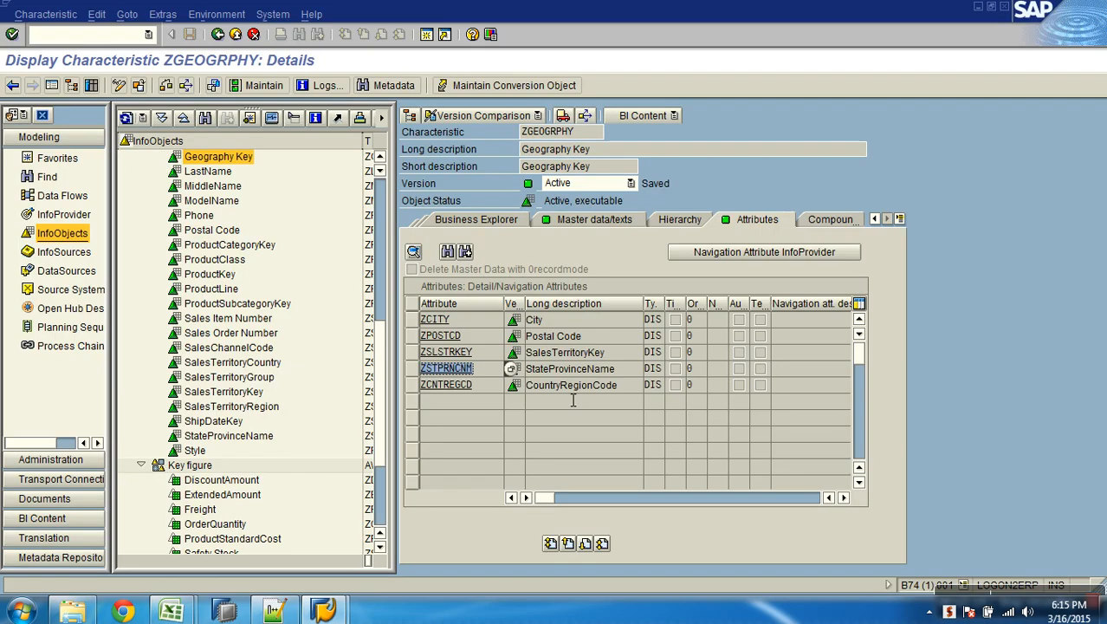
- Match the ZCNTREGCD attribute in SAP with the CountryRegionCode column of Geography_details
left_click_drag(495, 388, 389, 383)
key("alt+Tab")
left_click(221, 165)
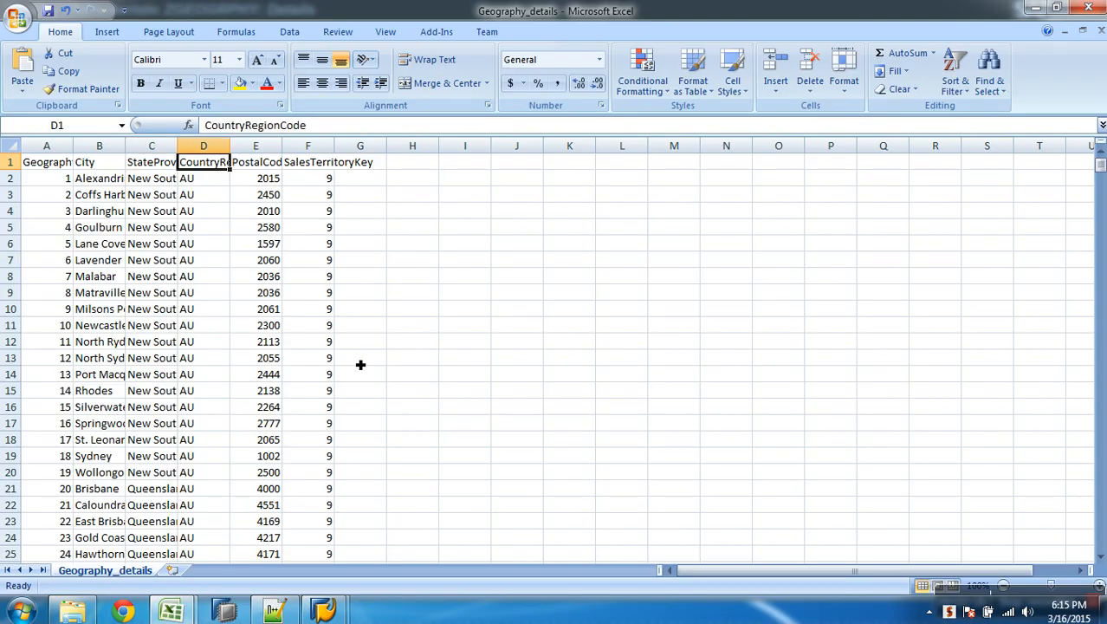
key("alt+Tab")
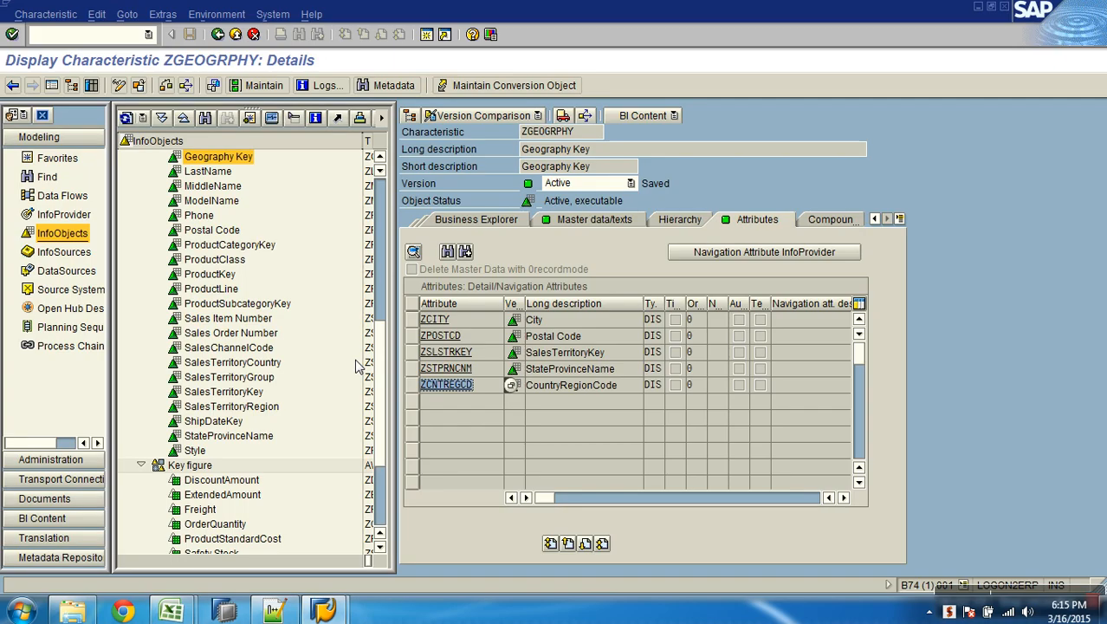
- Review the master data/texts settings and attributes of ZGEOGRPHY, exit its details, and check the Geography_details columns once more
left_click(577, 218)
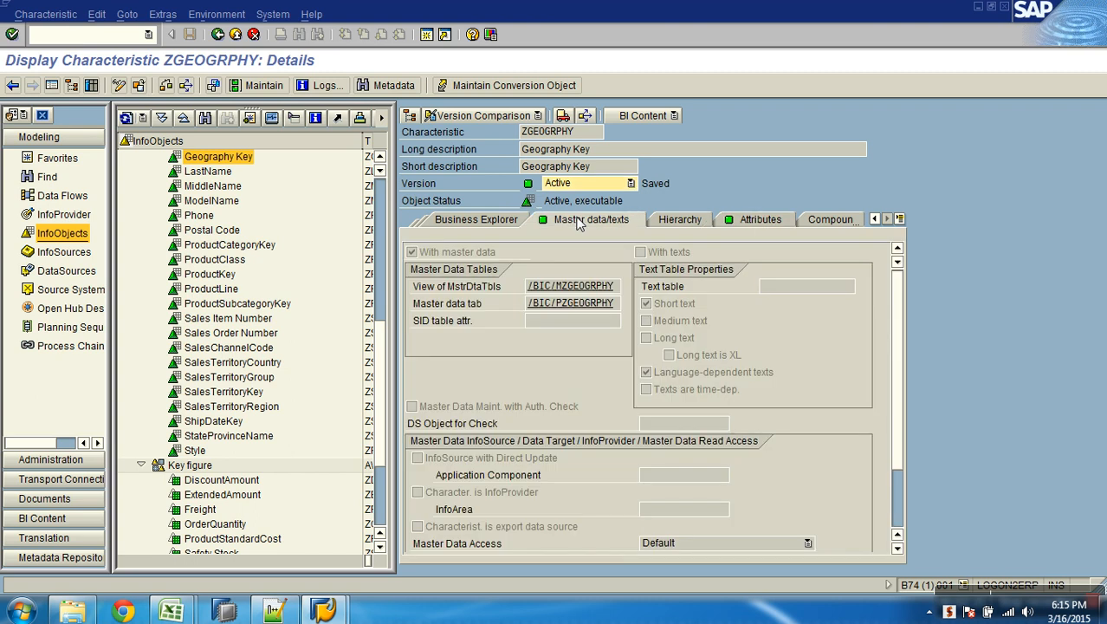
left_click(737, 222)
left_click(617, 223)
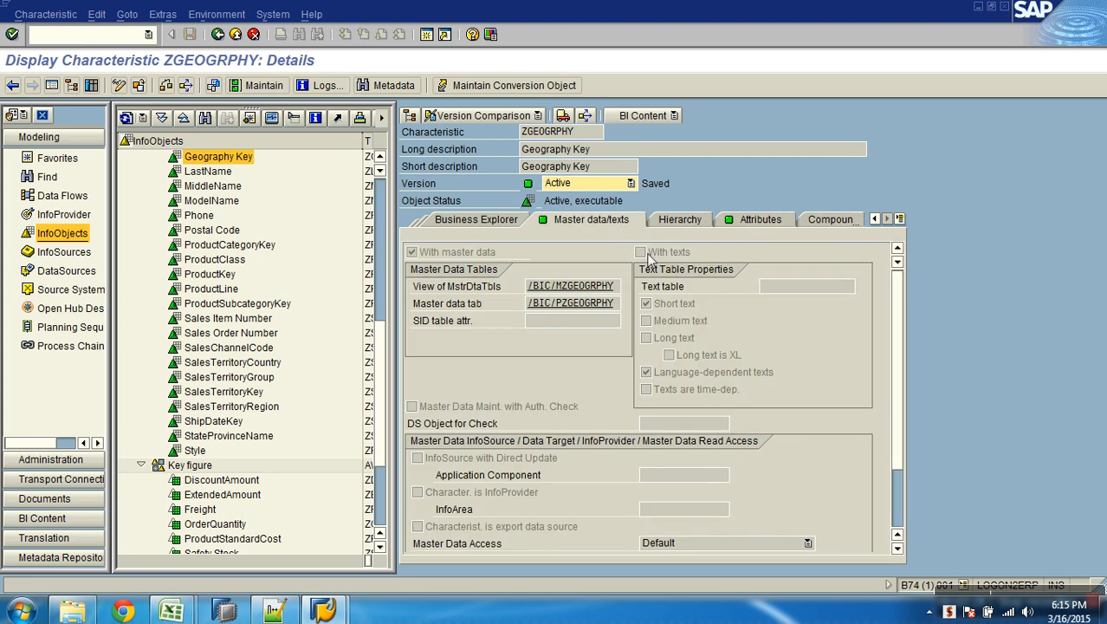
left_click(748, 225)
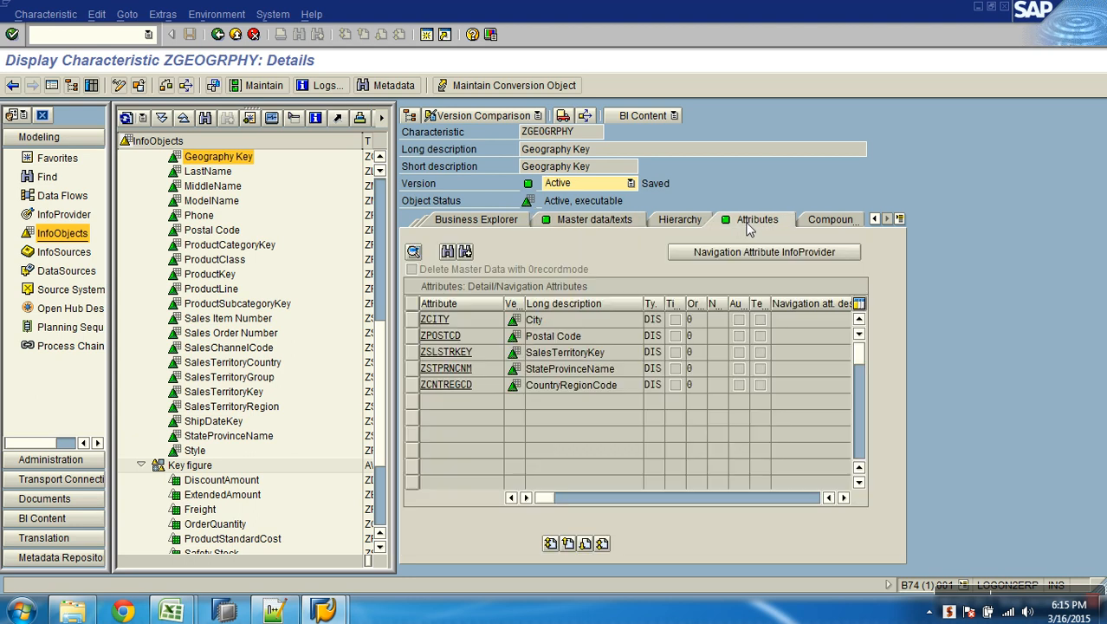
left_click(238, 36)
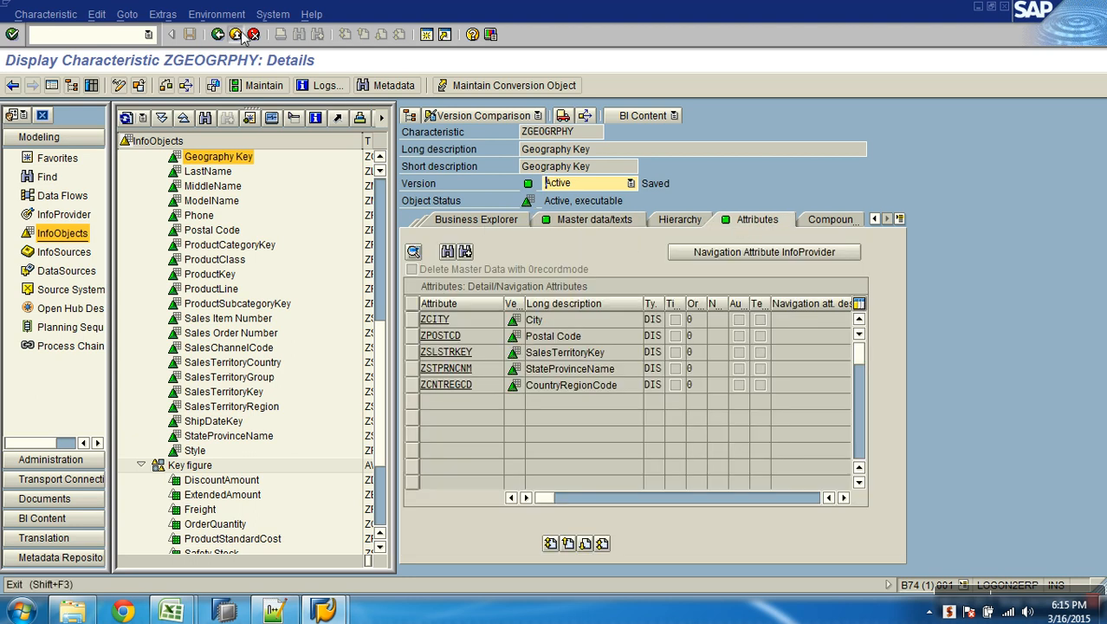
key("alt+Tab")
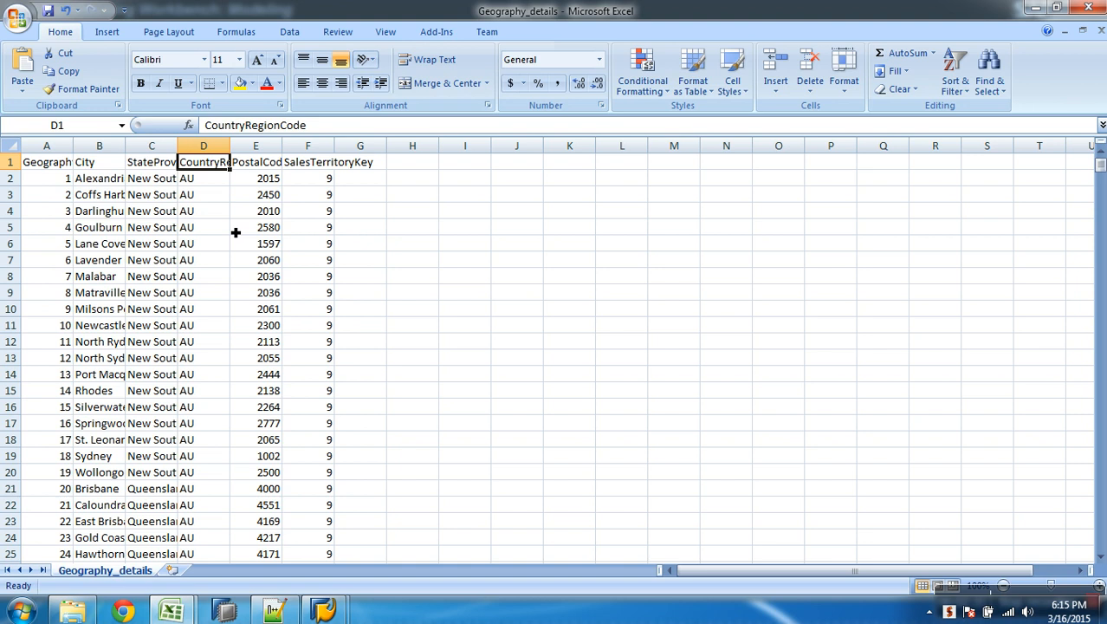
key("alt+Tab")
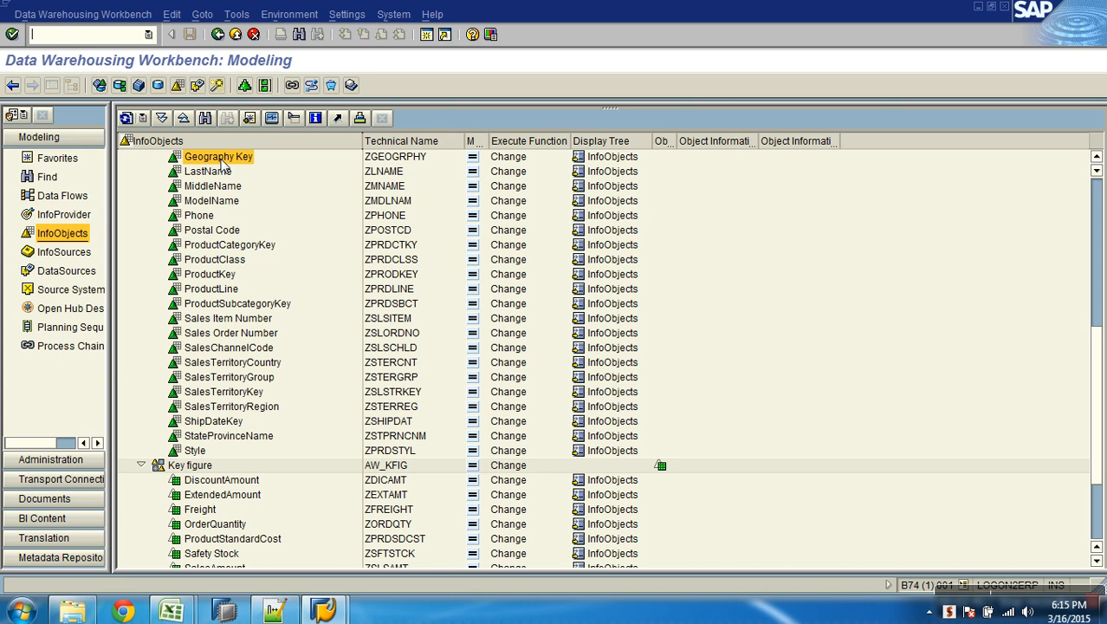
- Switch to the Notepad++ notes and add the heading "- Steps:" with a dashed underline below the GEOGRAPHY section
left_click(286, 613)
key("Return")
type("- ")
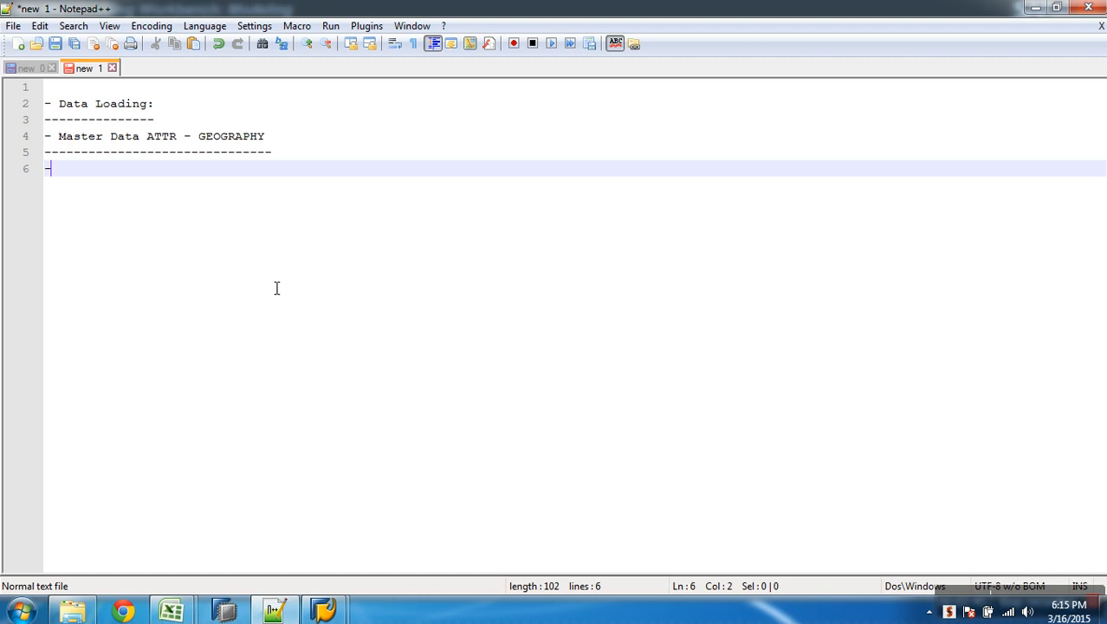
type("Steps:")
key("Return")
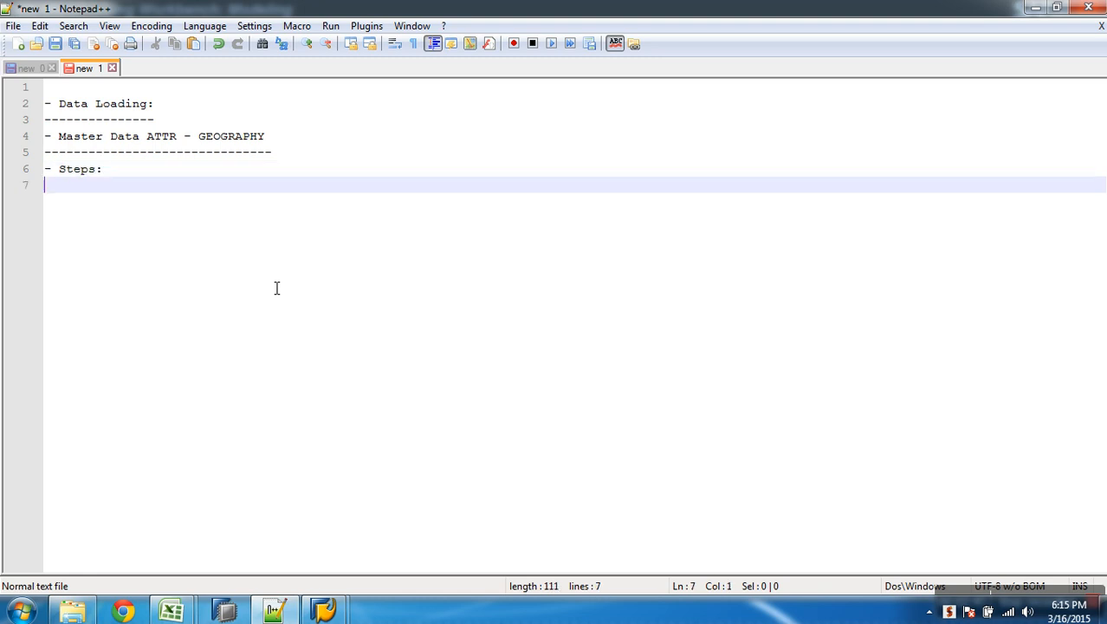
type("--------")
key("Return")
- Write the first step in the notes as "1. Insert the Char. Info Object as Info Provider"
type("1. ")
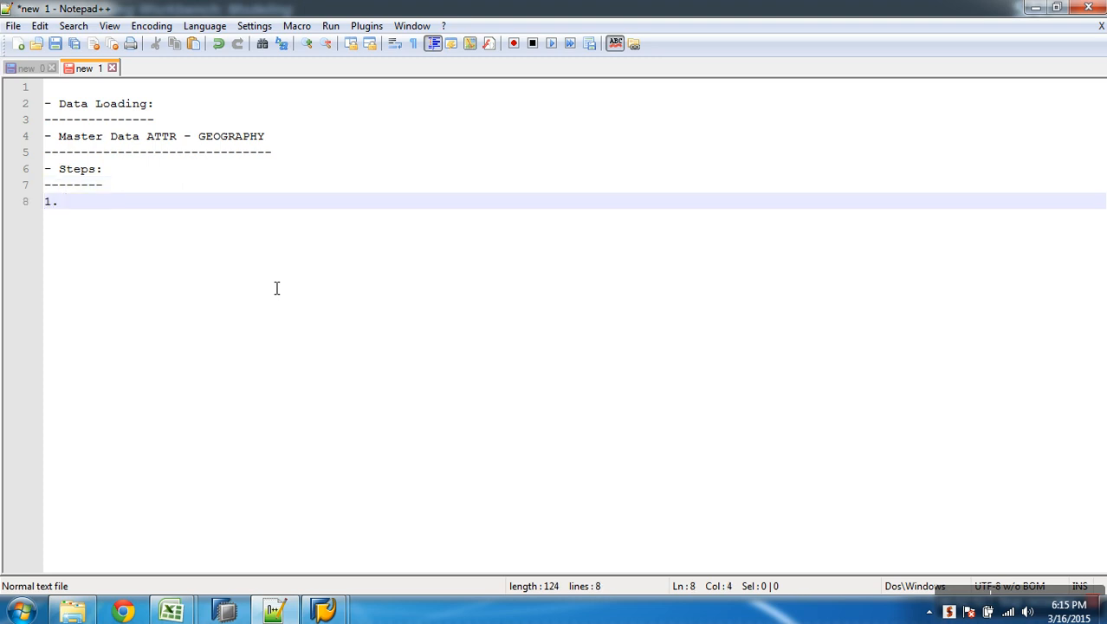
type("Inser the Char")
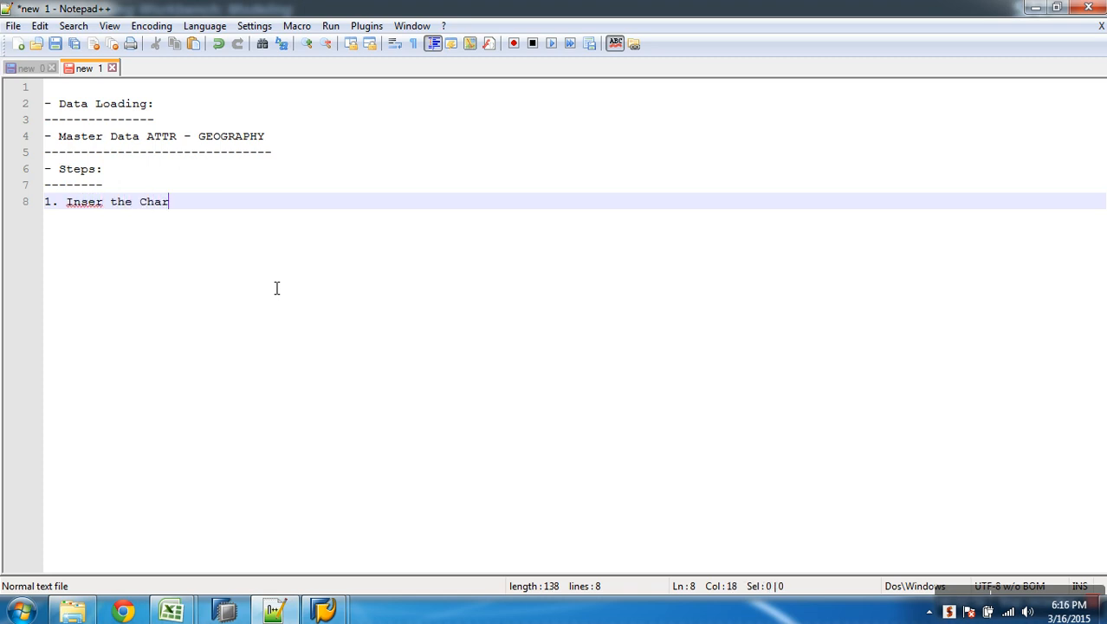
type(". Info Object as Info ")
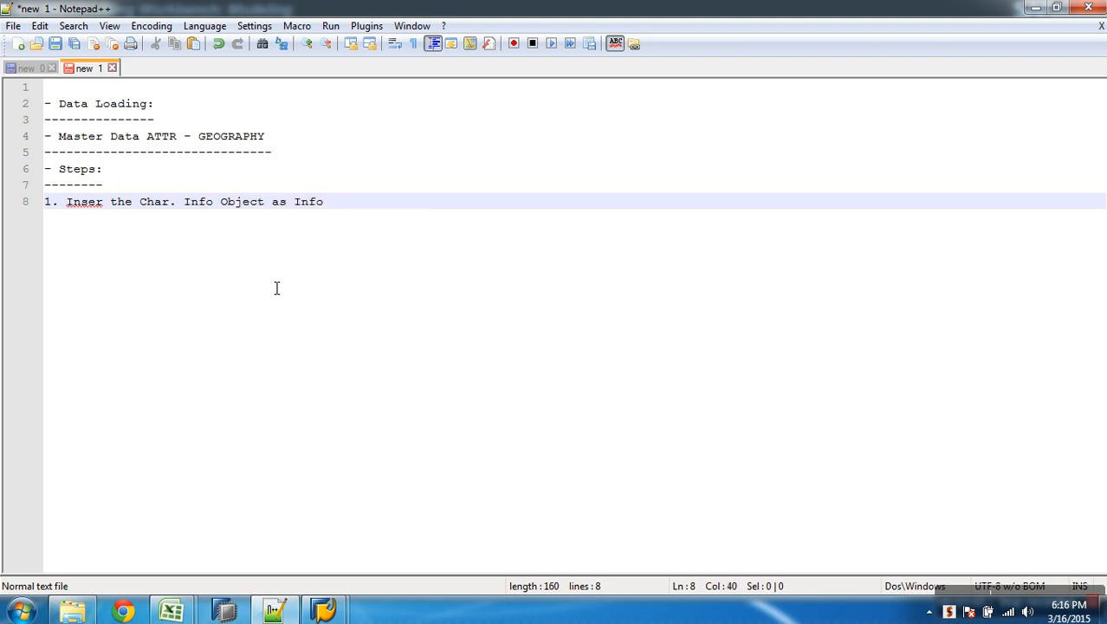
type("Provider")
left_click(105, 203)
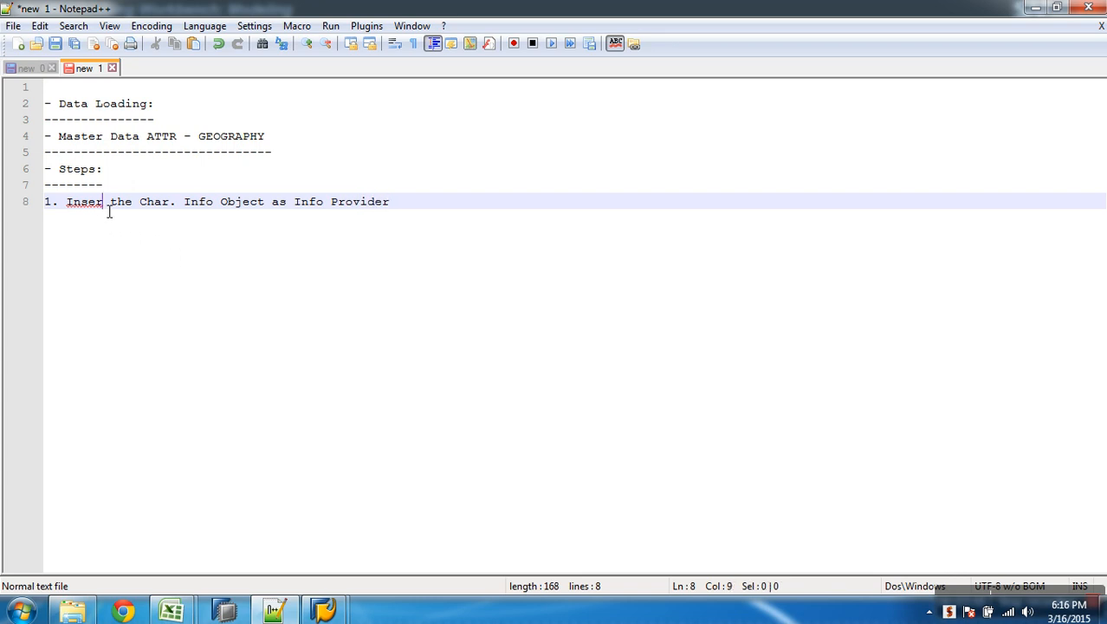
type("t")
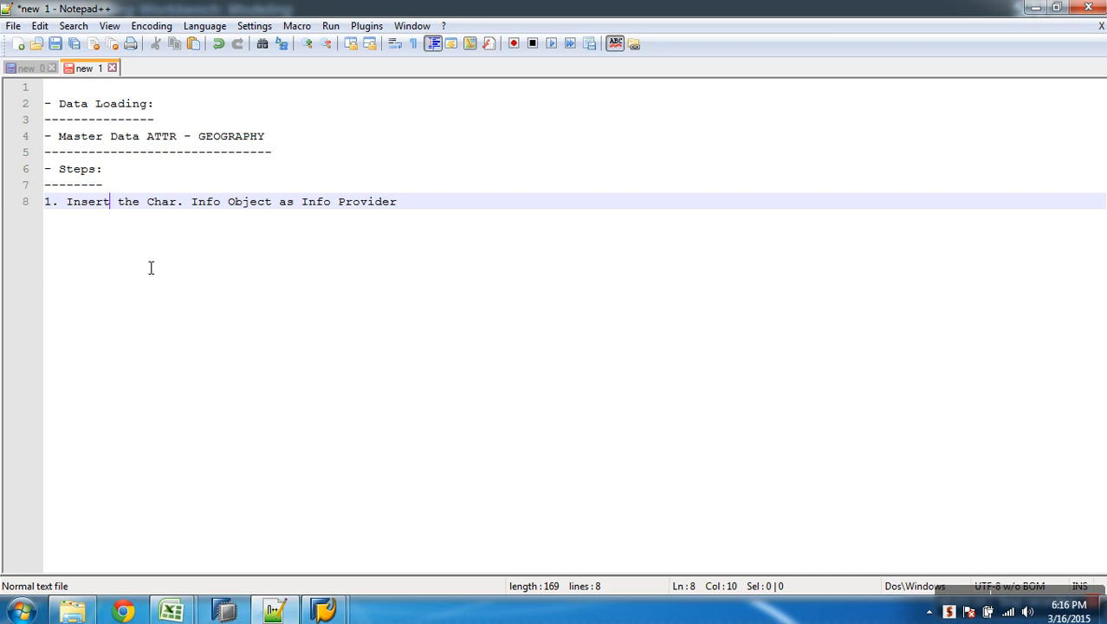
- Switch to the SAP Data Warehousing Workbench and select the technical name ZGEOGRPHY of the Geography Key InfoObject
mouse_move(323, 611)
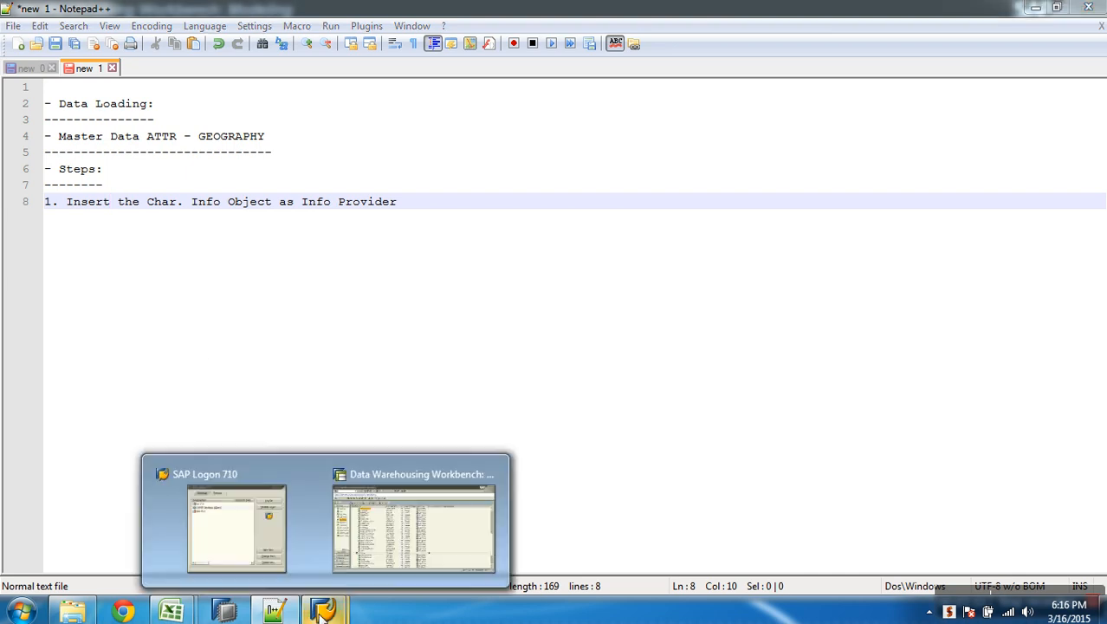
left_click(379, 555)
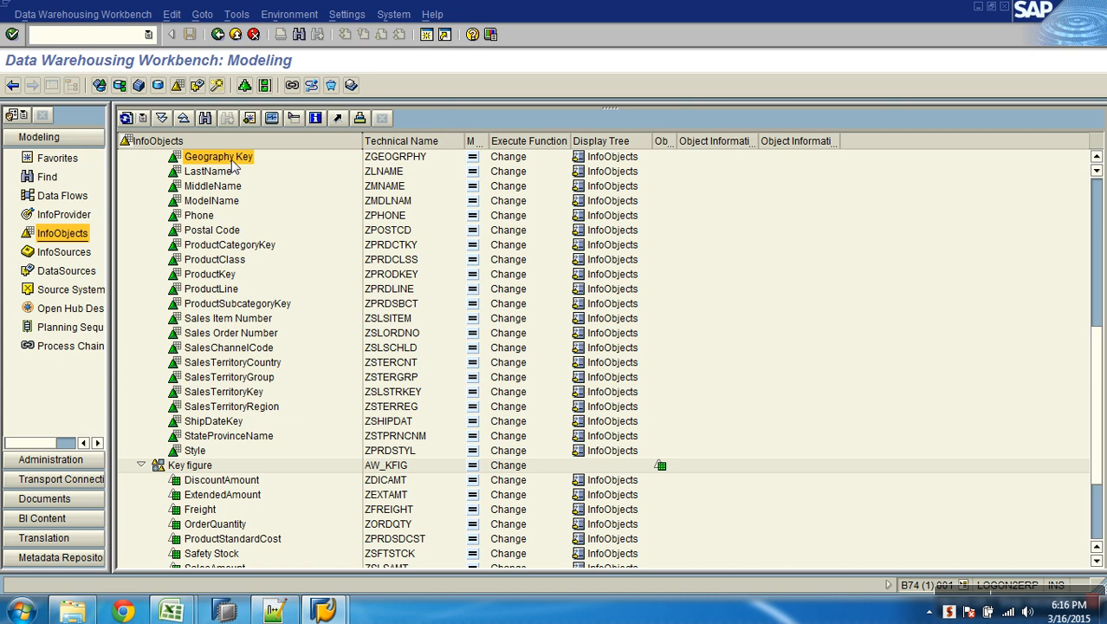
left_click(381, 161)
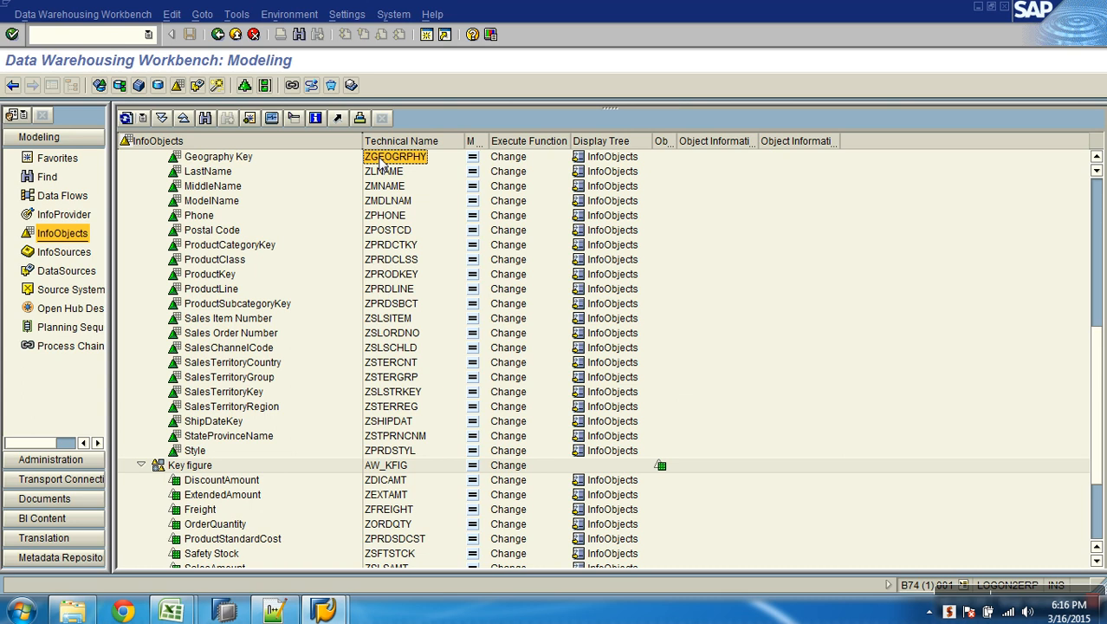
- Show the InfoProvider tree, collapse the IA for VEERU InfoArea and expand AW Sales Motors Company
left_click(70, 215)
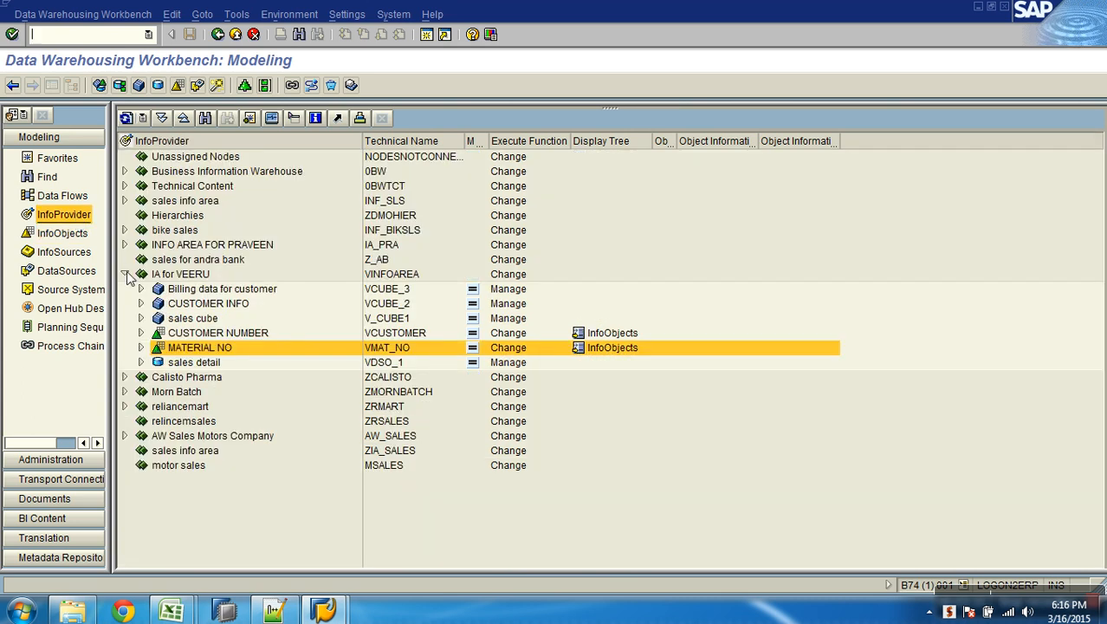
left_click(124, 275)
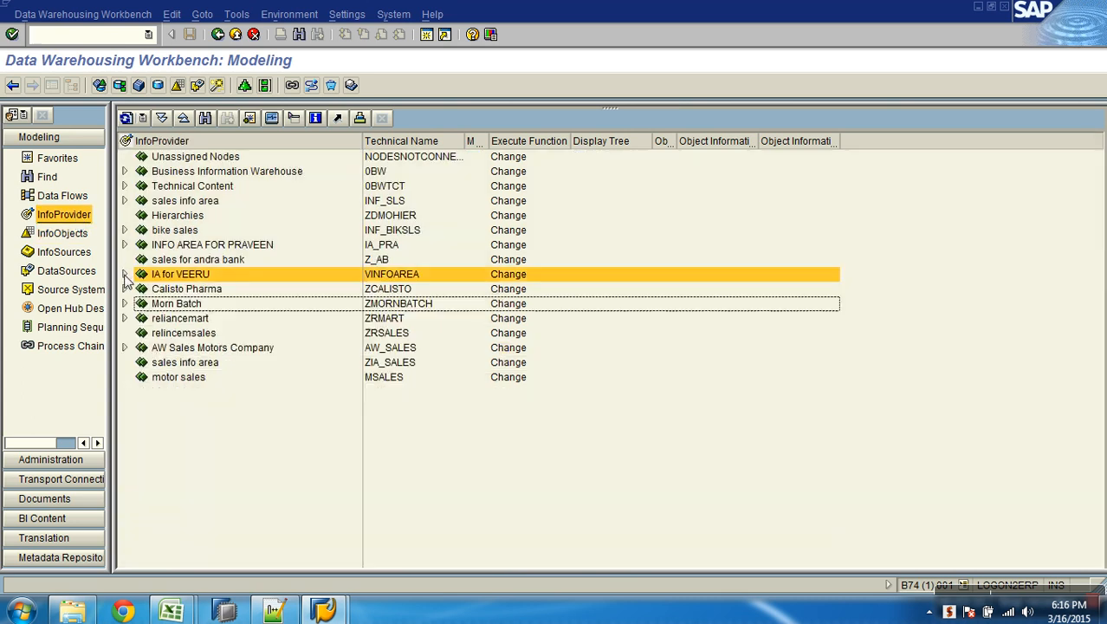
left_click(177, 348)
left_click(124, 347)
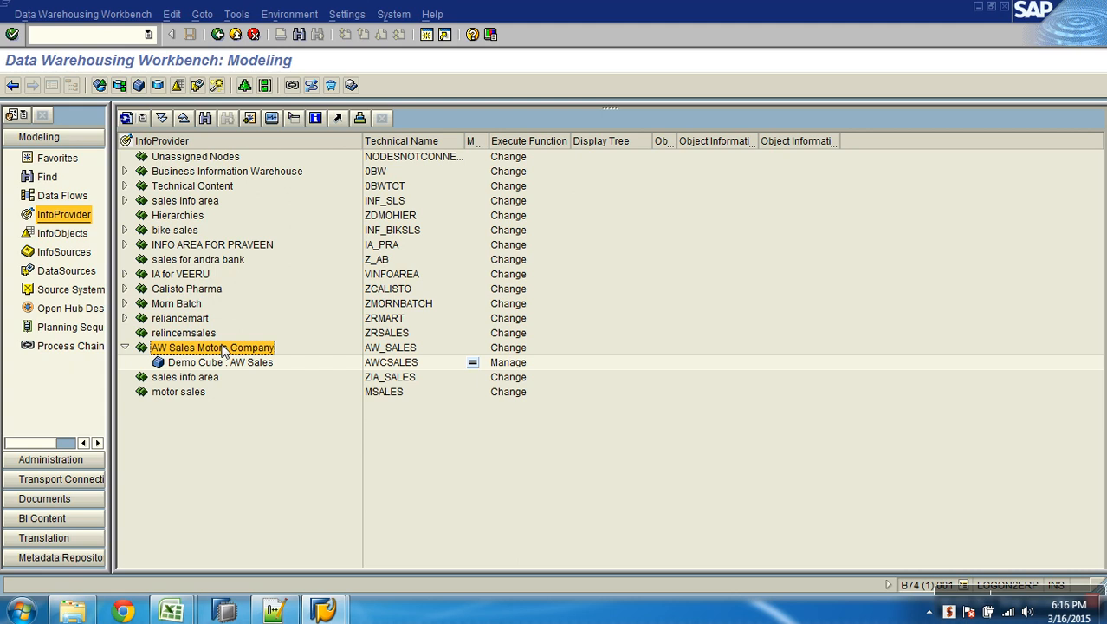
- Create the InfoArea AW_MD with the description "Master Data Objects" under AW Sales Motors Company
right_click(222, 348)
left_click(277, 154)
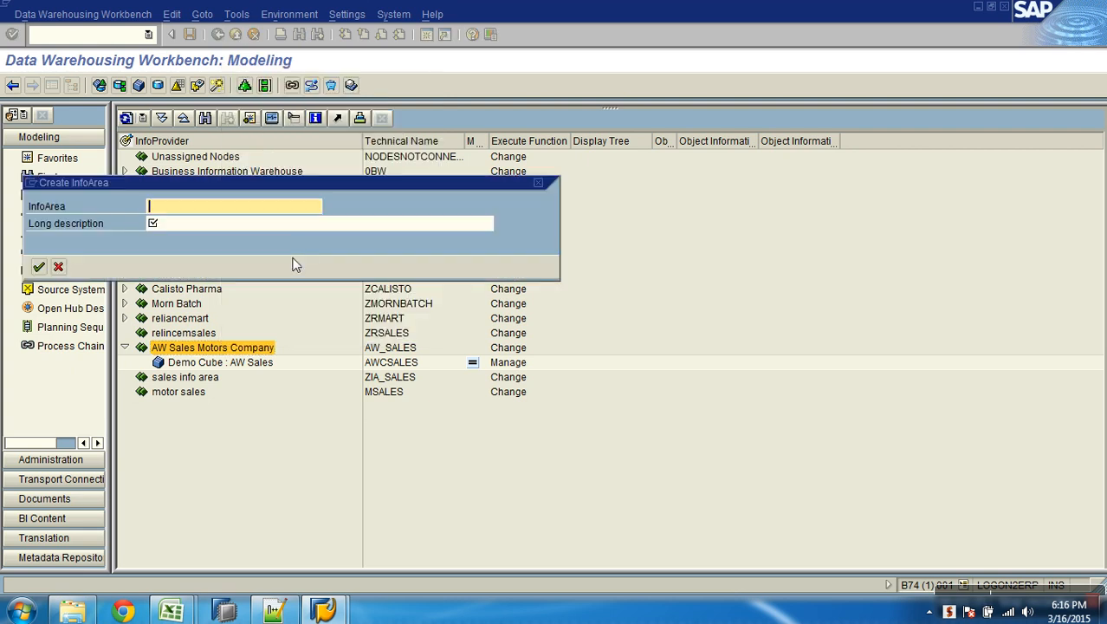
type("aw_md")
key("Tab")
type("Master Data Objects")
key("Return")
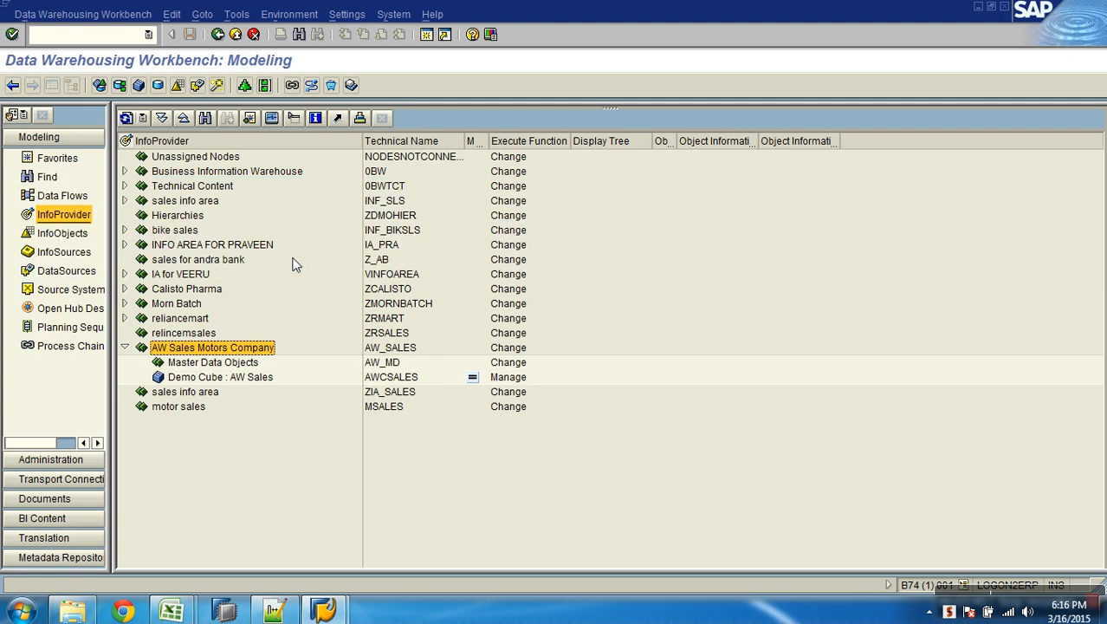
- Insert the characteristic ZGEOGRPHY as an InfoProvider in the Master Data Objects InfoArea and refresh the tree
left_click(224, 364)
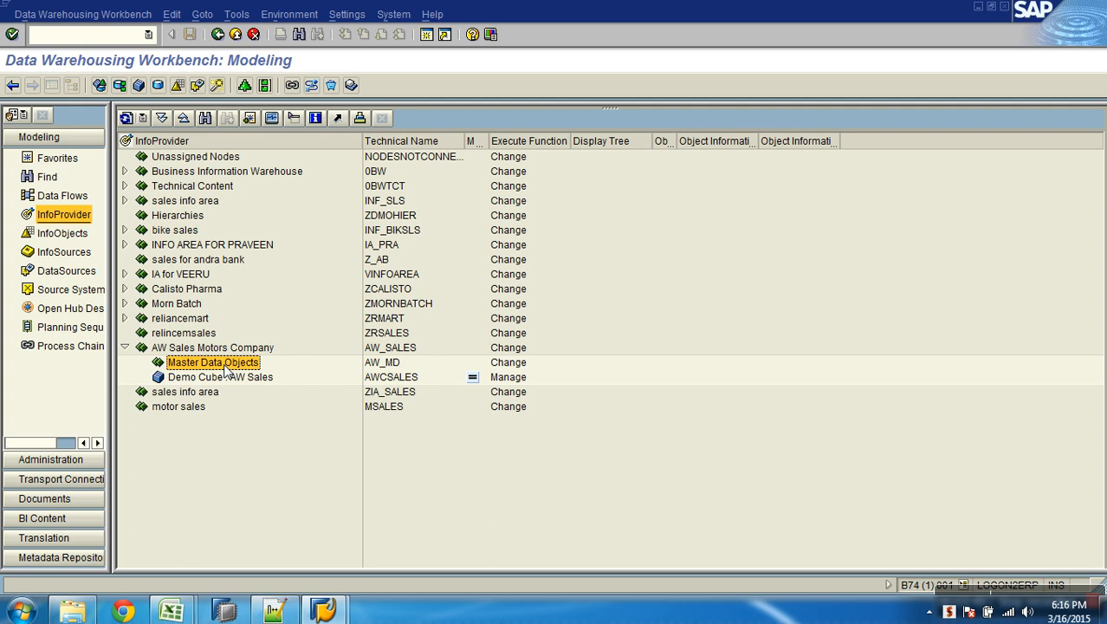
right_click(227, 369)
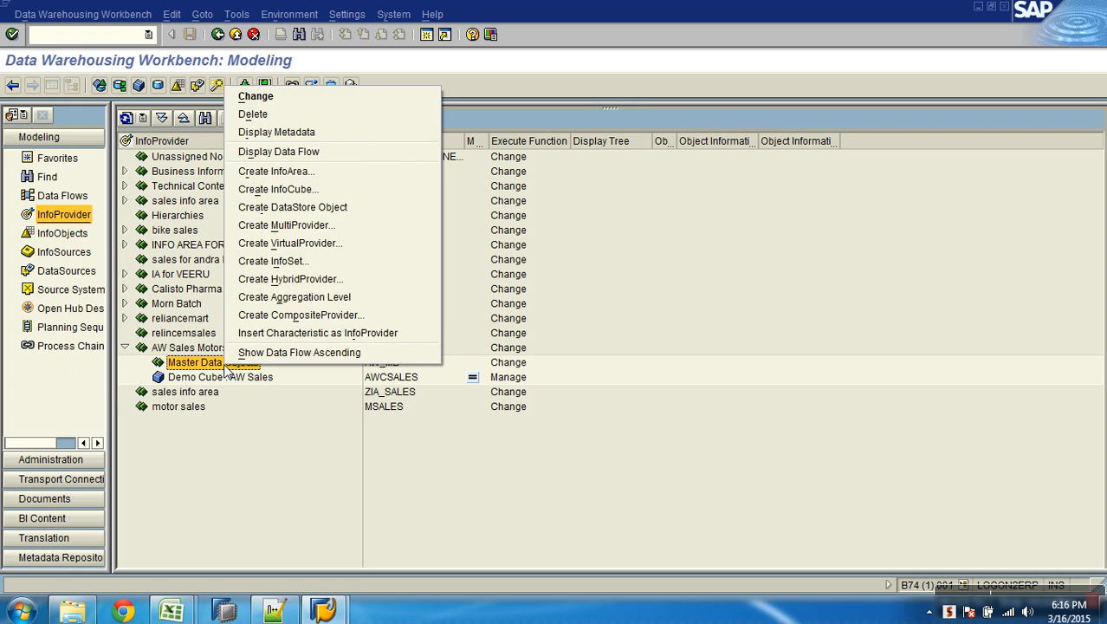
left_click(387, 338)
type("ZGEOGRPHY")
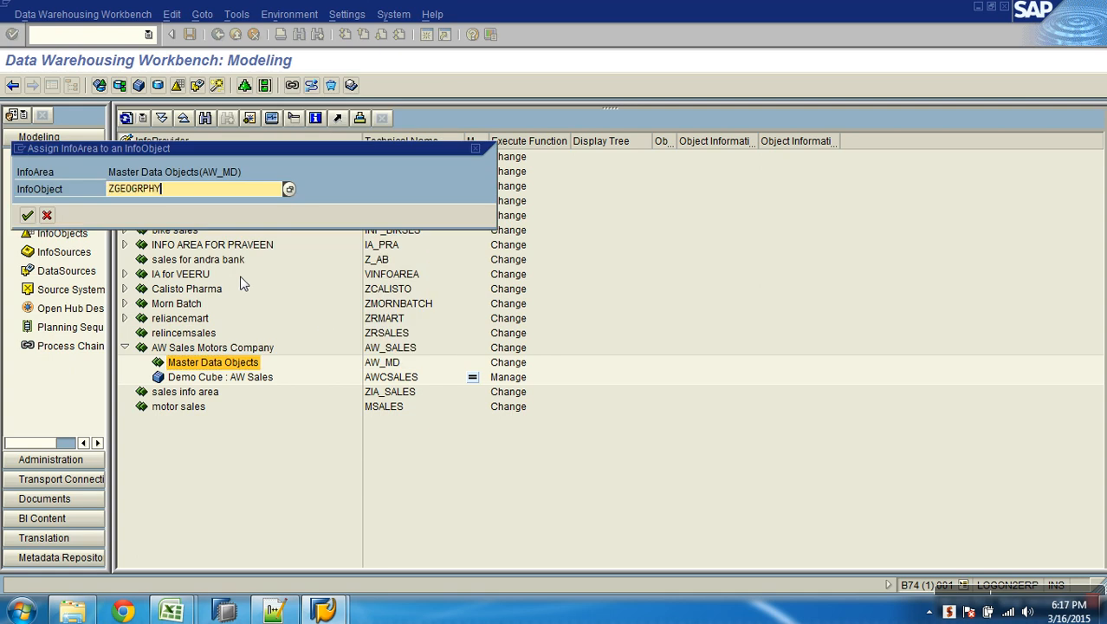
left_click(27, 214)
left_click(126, 119)
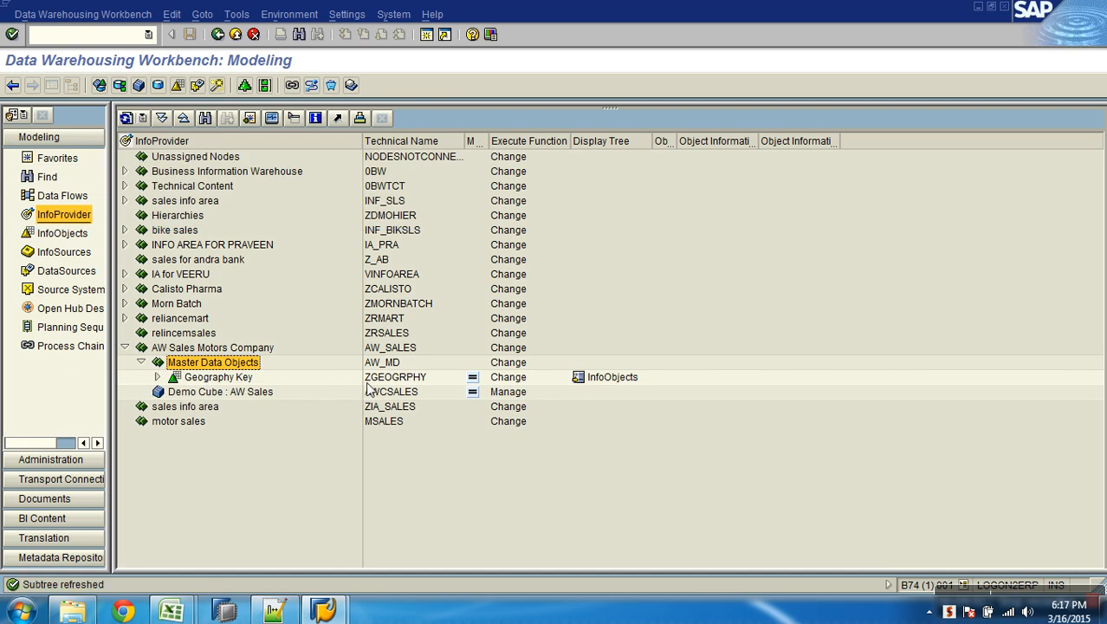
- Expand Geography Key to examine its attributes node and look at the Geography_details source file in Excel
left_click(388, 378)
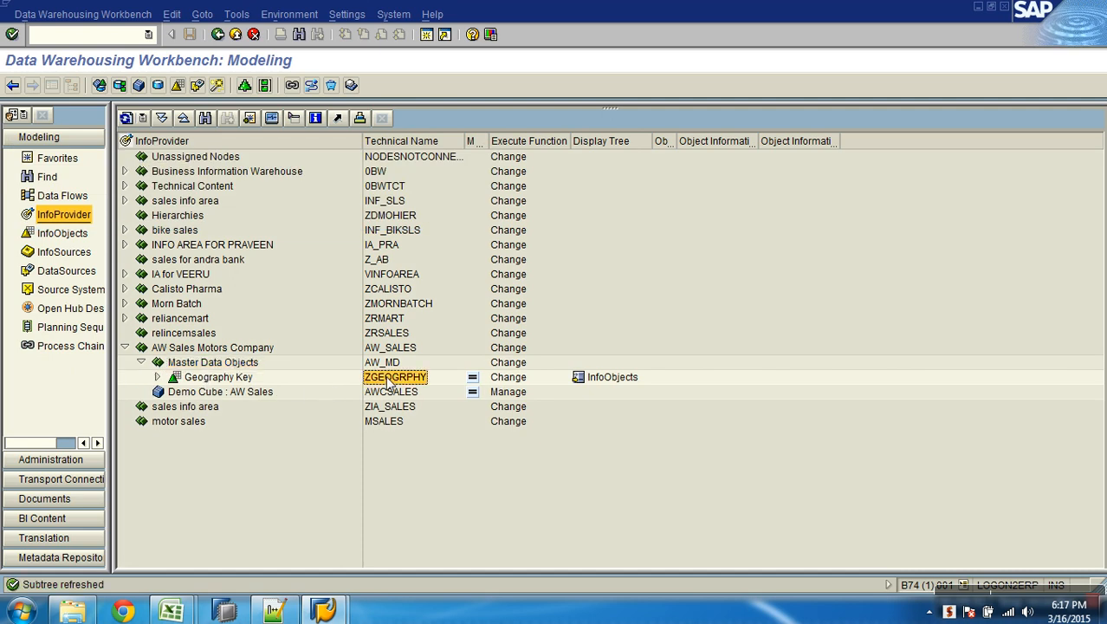
left_click(157, 378)
left_click(218, 394)
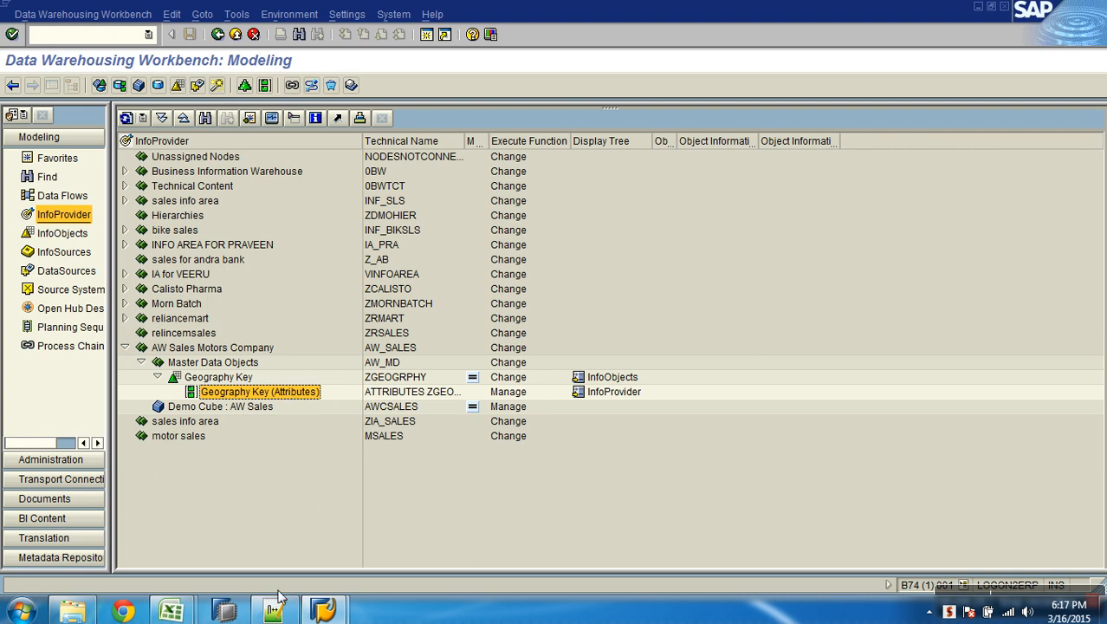
left_click(172, 612)
left_click(300, 559)
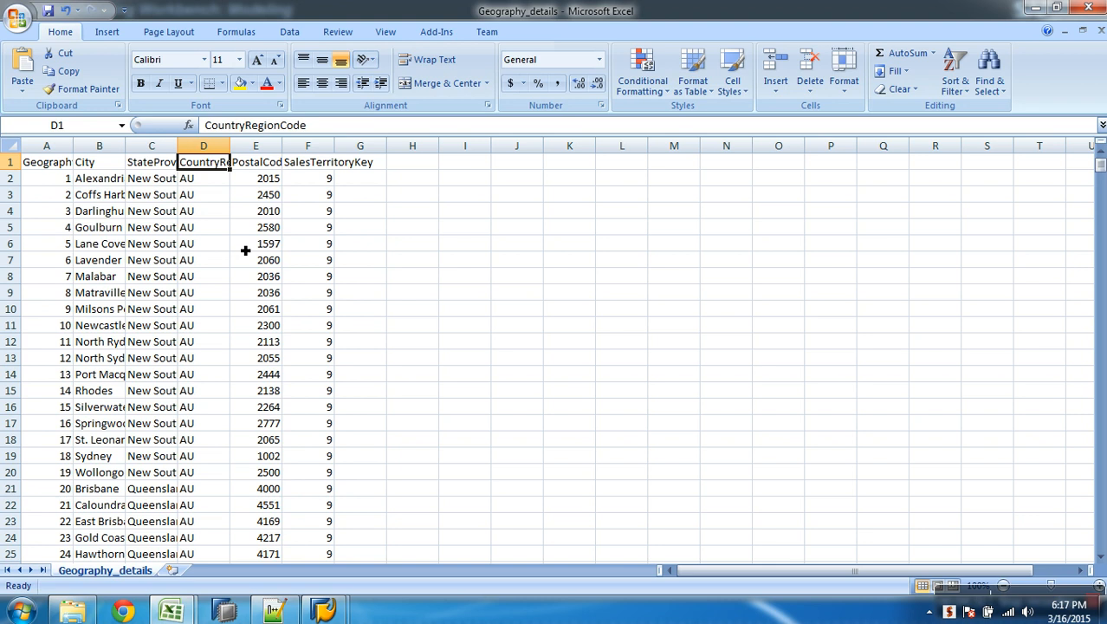
- In the Notepad++ notes, end step 1 with a period and add "2. Create DataSource" after a blank line
left_click(273, 612)
left_click(457, 214)
type(".")
key("Return")
key("Return")
type("2. ")
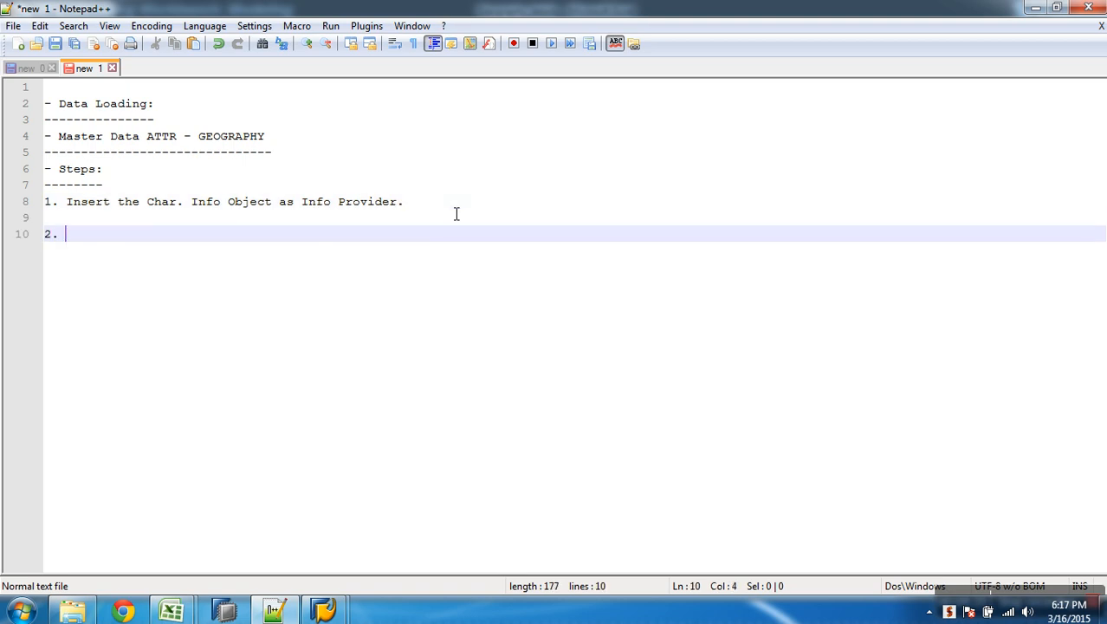
type("Create ")
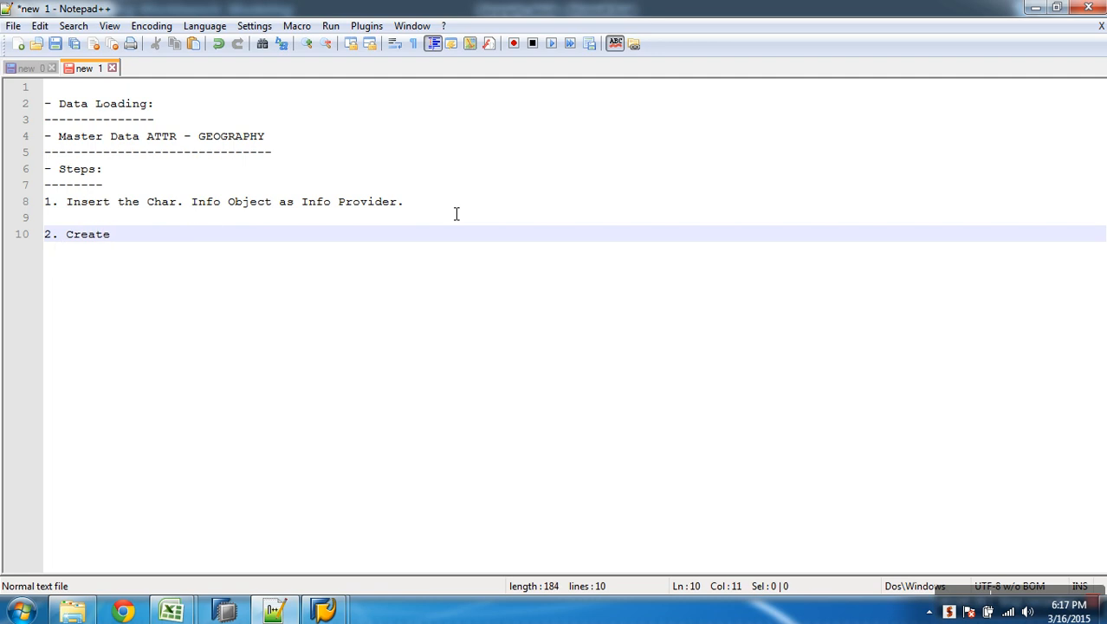
type("DataSource")
- Switch back to the SAP Data Warehousing Workbench, show the source systems and expand the File folder
mouse_move(323, 610)
left_click(410, 567)
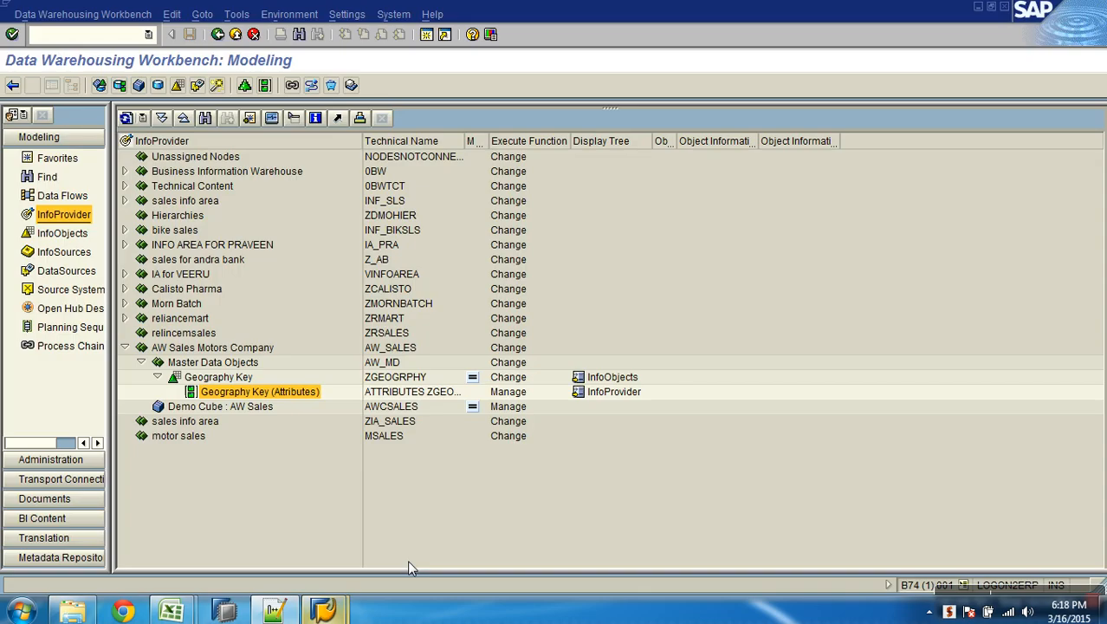
left_click(84, 293)
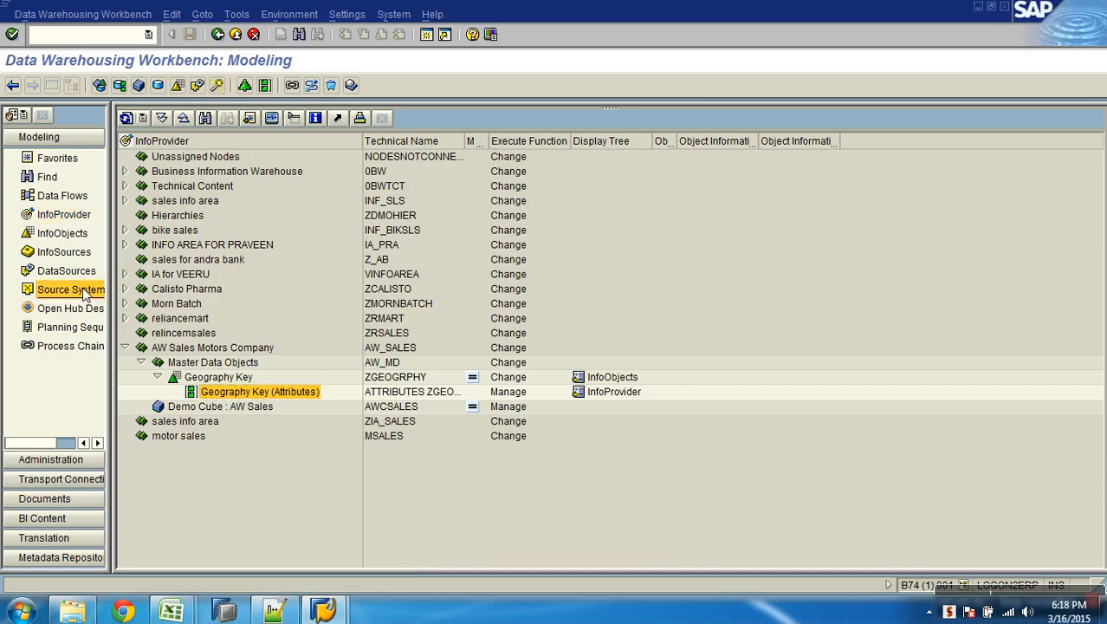
left_click(124, 245)
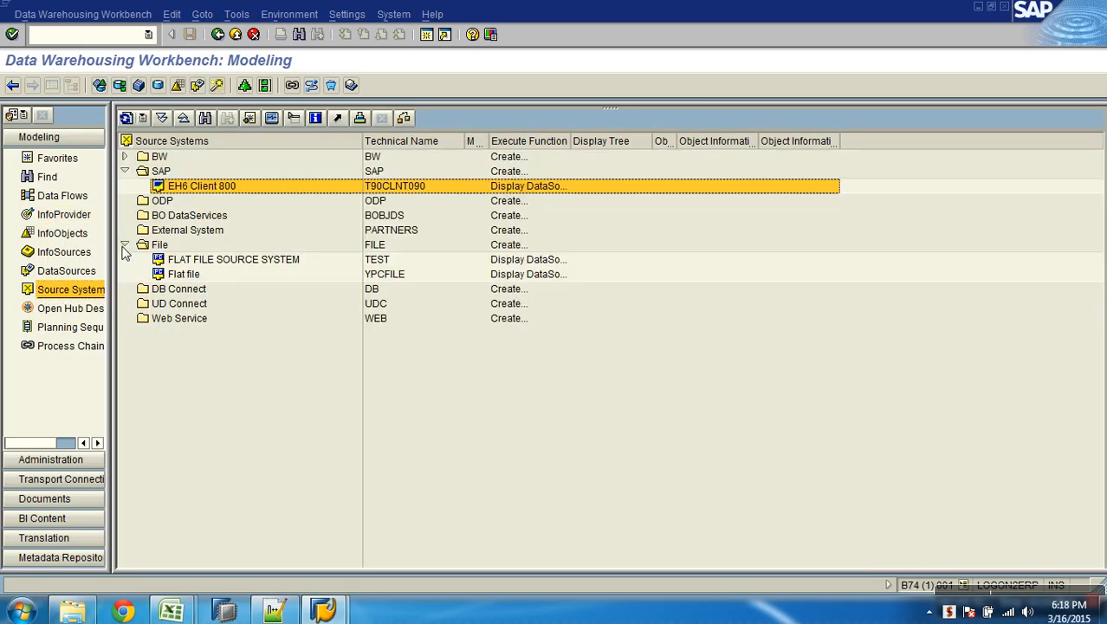
- Run a check on the Flat file source system YPCFILE and close the check log
left_click(378, 276)
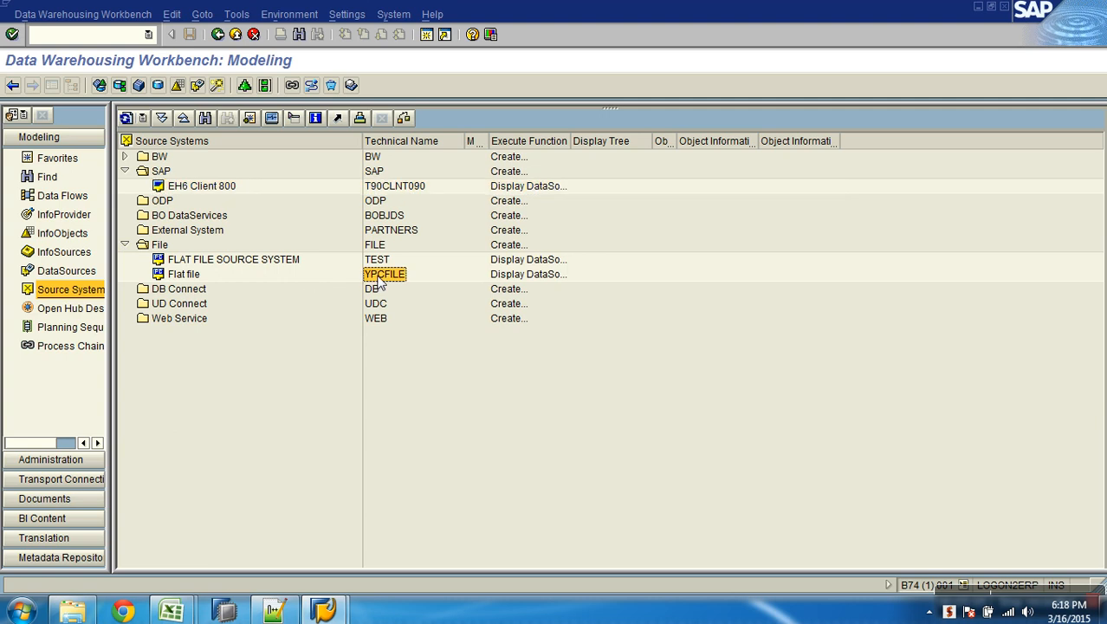
right_click(377, 279)
left_click(421, 362)
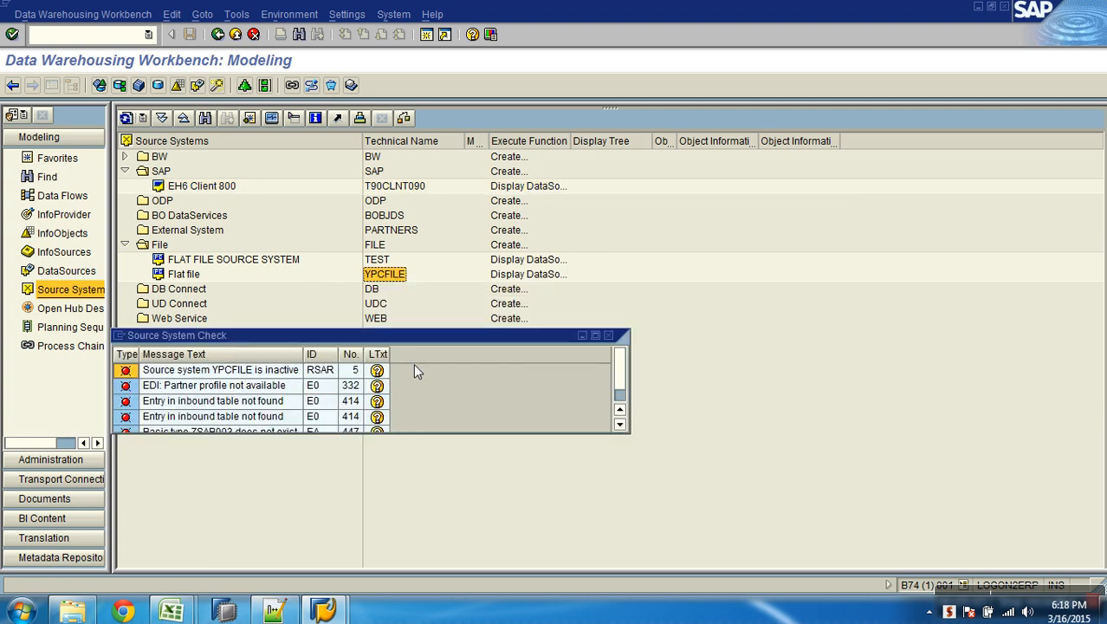
left_click(608, 335)
- Activate the Flat file source system YPCFILE in the File folder
left_click(192, 275)
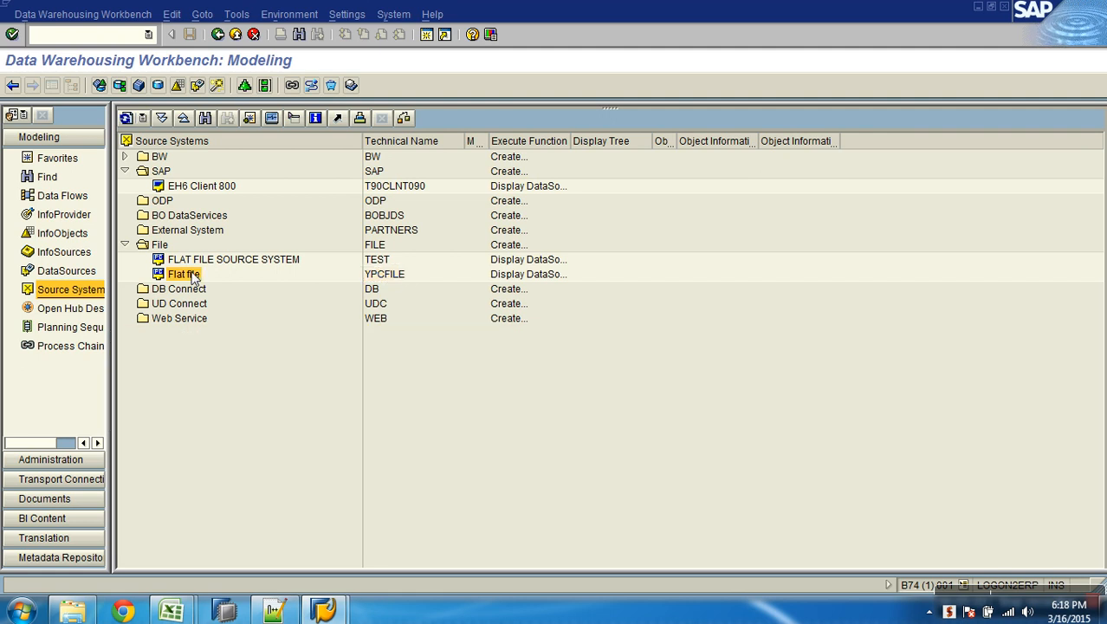
right_click(193, 275)
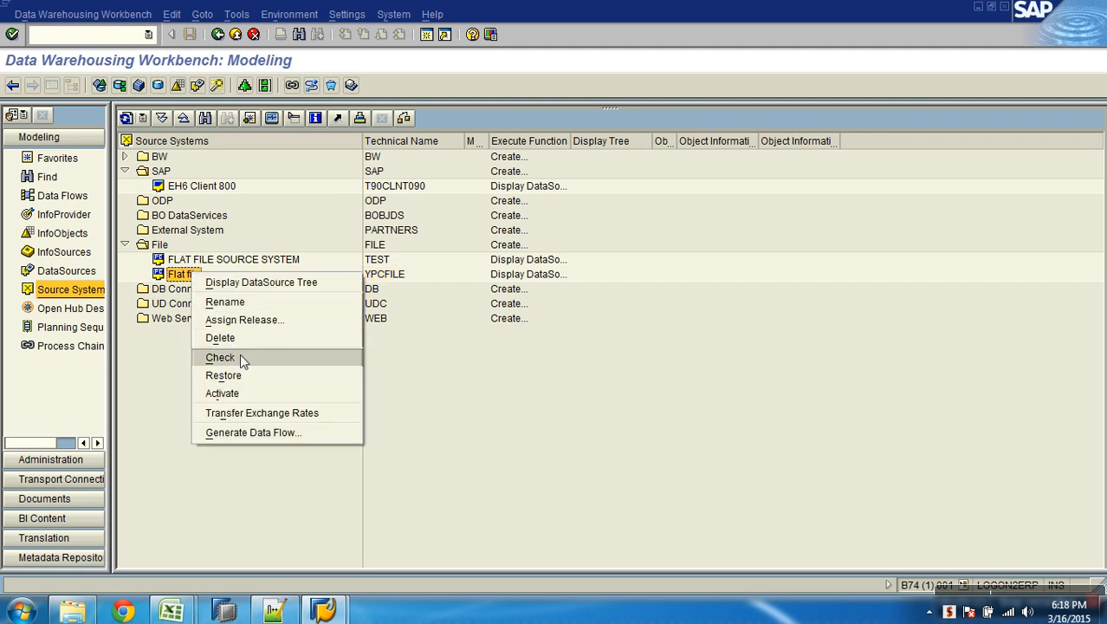
right_click(162, 245)
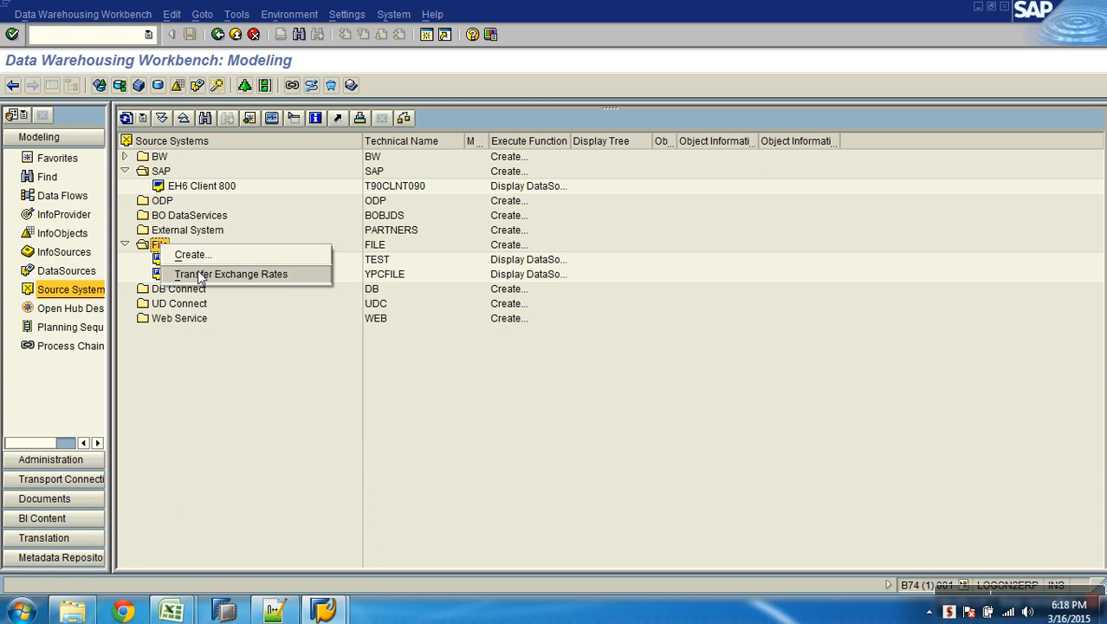
left_click(240, 414)
right_click(189, 279)
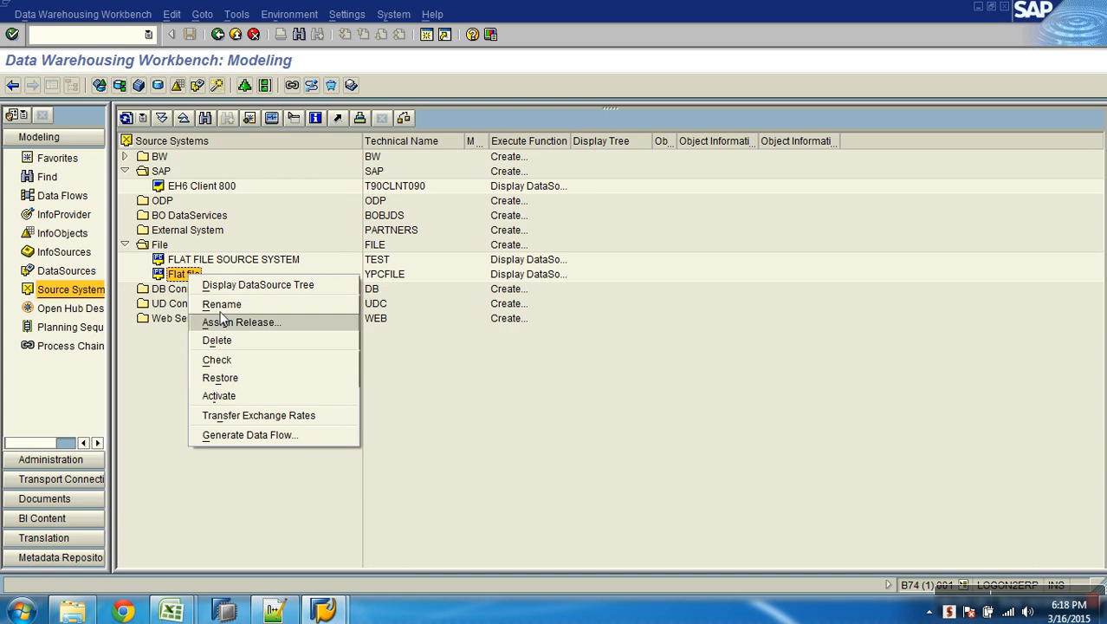
left_click(219, 396)
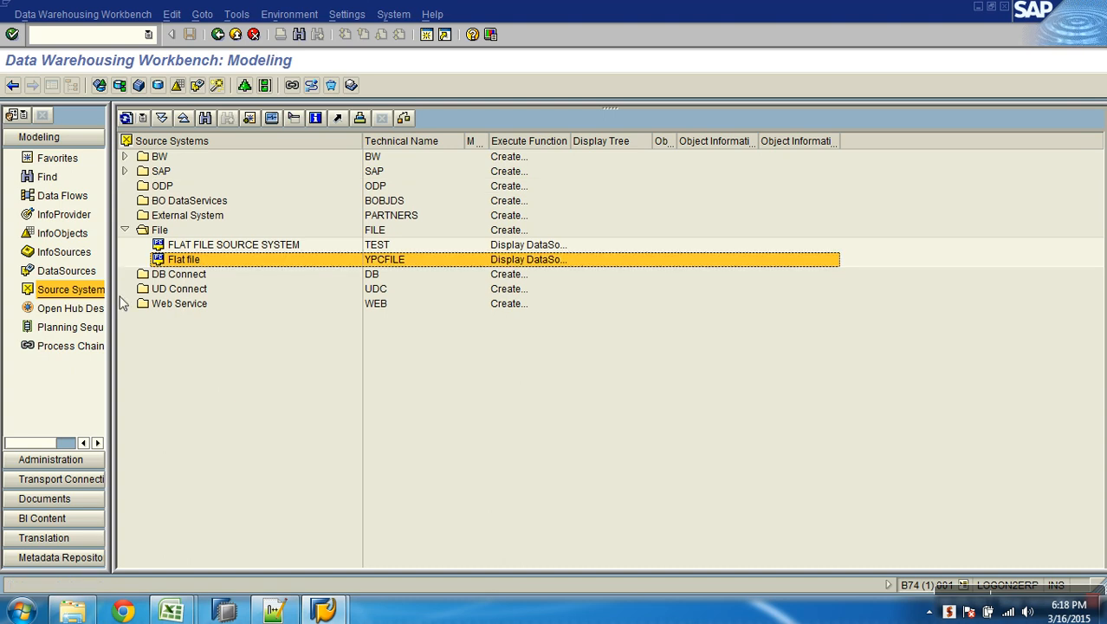
- Check the Flat file source system again after its activation and close the check log
right_click(177, 260)
left_click(215, 341)
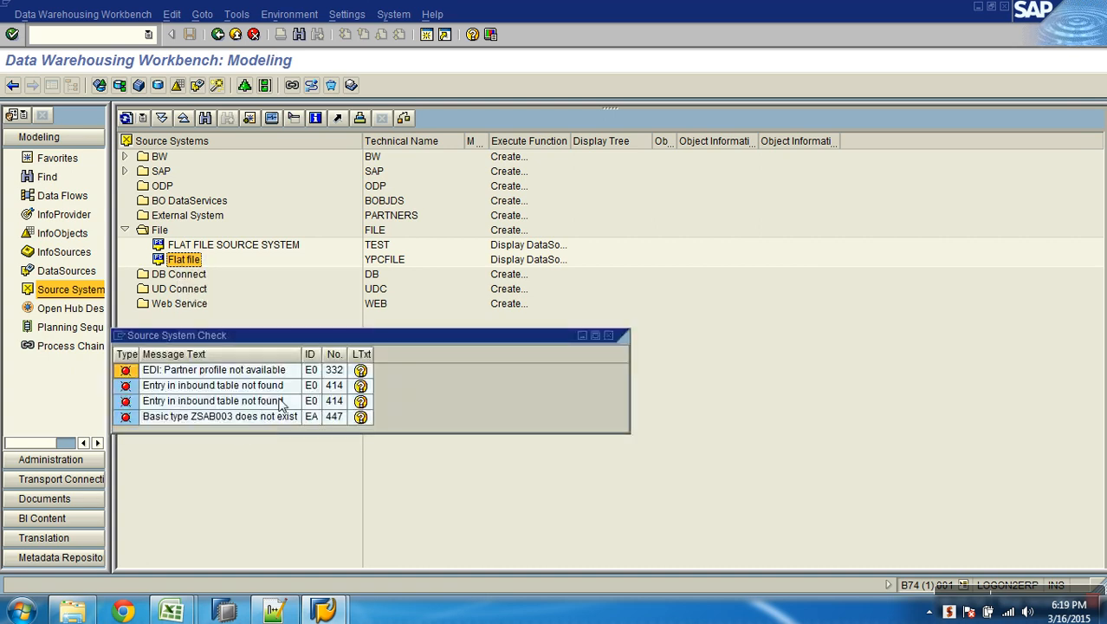
left_click(611, 335)
- Check the connection of FLAT FILE SOURCE SYSTEM with technical name TEST and select that source system
right_click(232, 246)
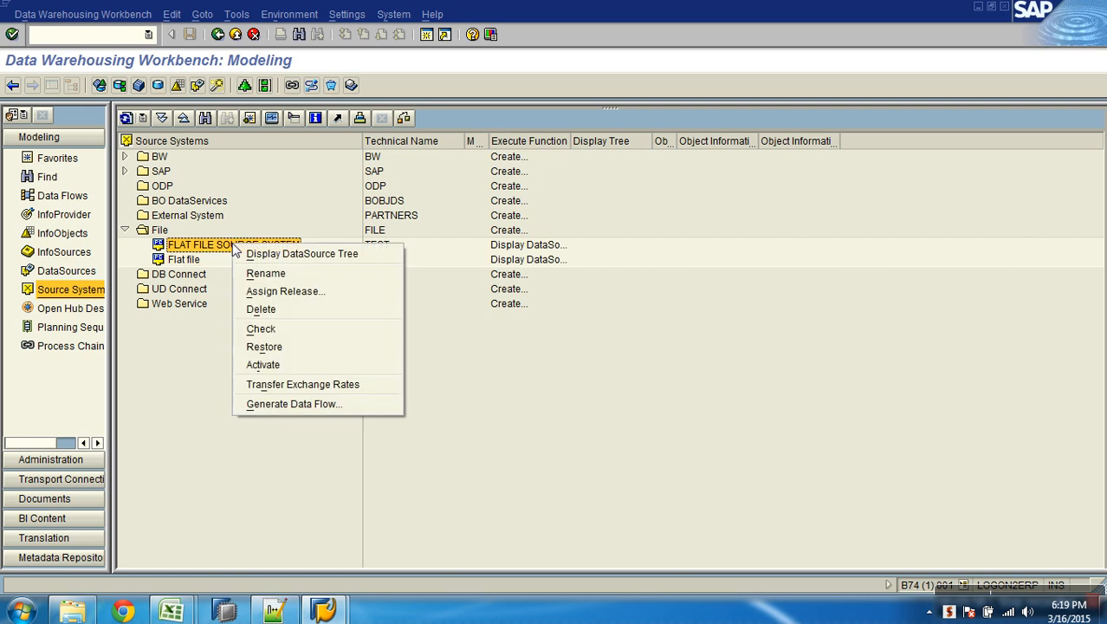
left_click(276, 335)
left_click(372, 246)
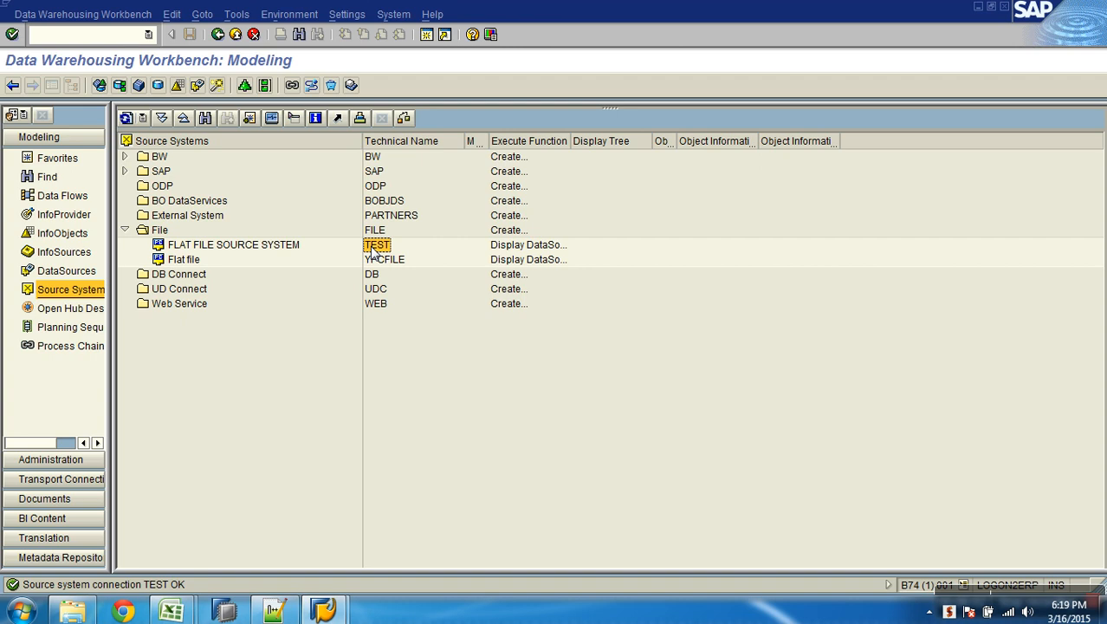
left_click(171, 244)
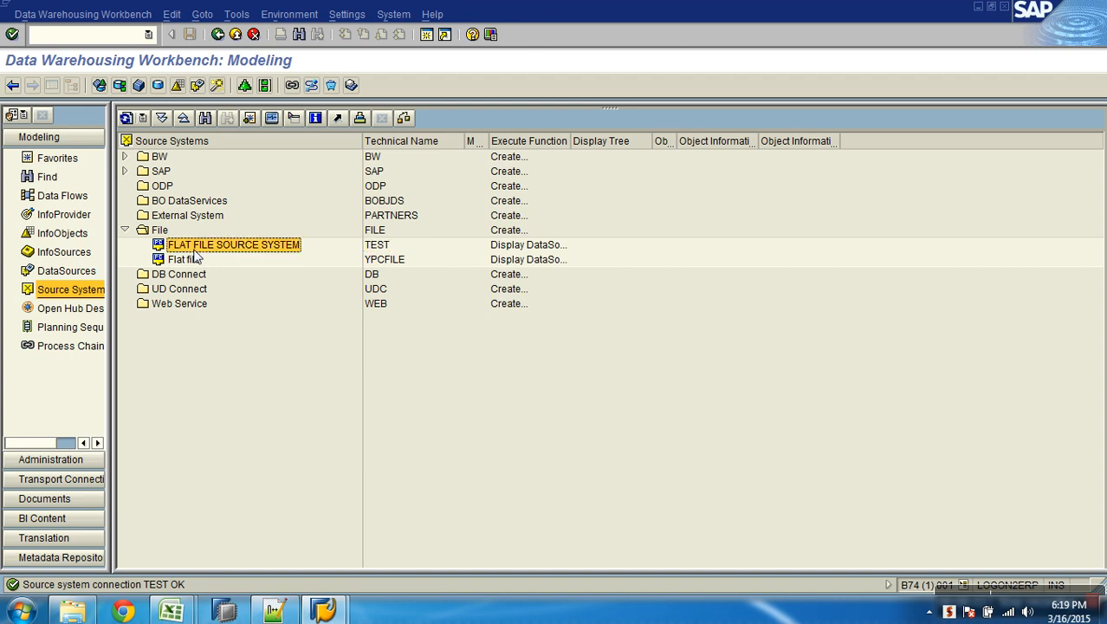
- In the Notepad++ notes, add the indented lines "- Source of data" and "- TS [Transfer Structure] -" under step 2
key("alt+Tab")
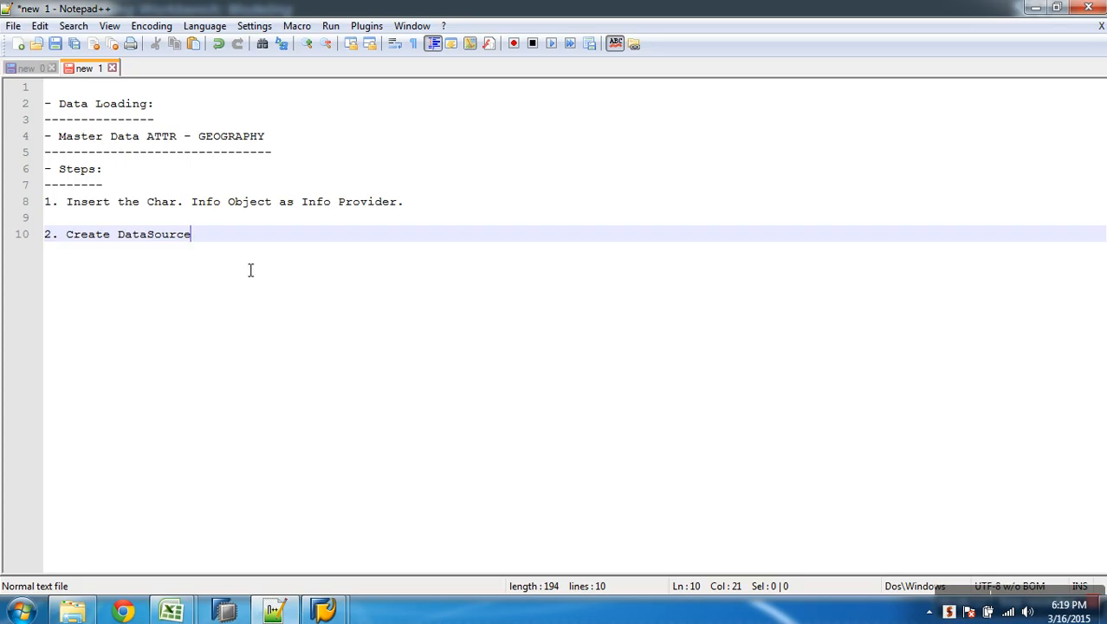
key("Return")
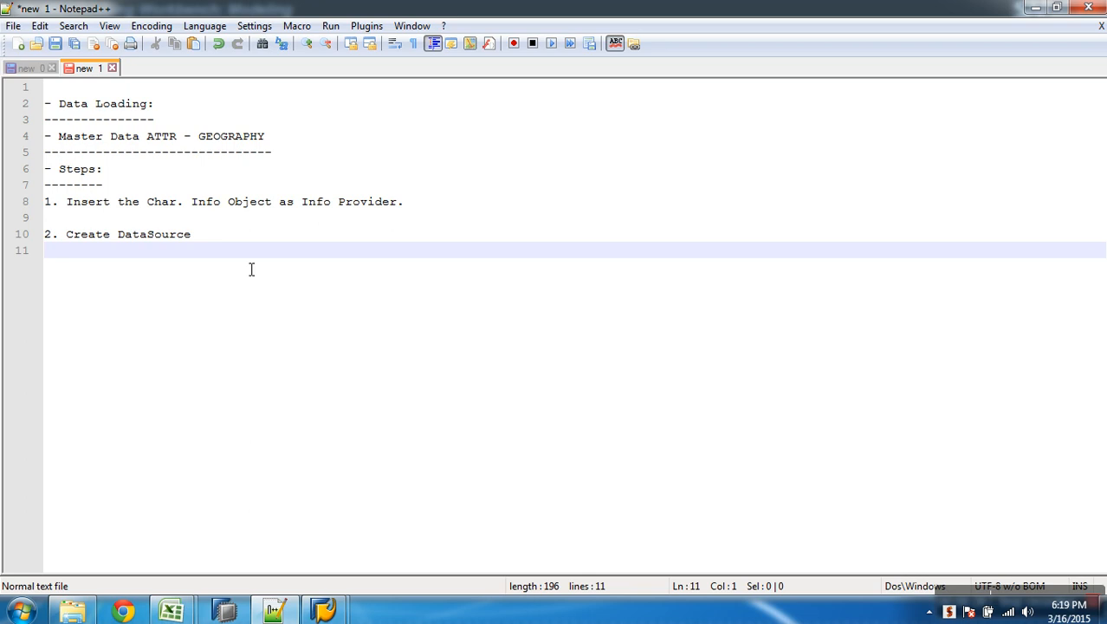
key("Return")
key("Tab")
type("- Sourc")
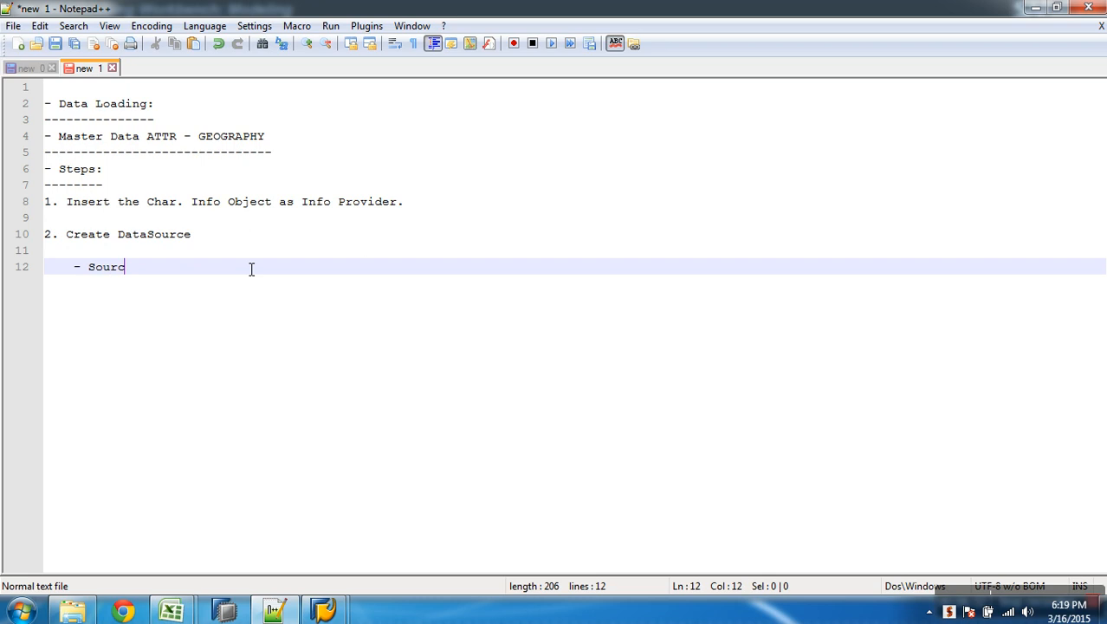
type("e of data")
key("Return")
type("- ")
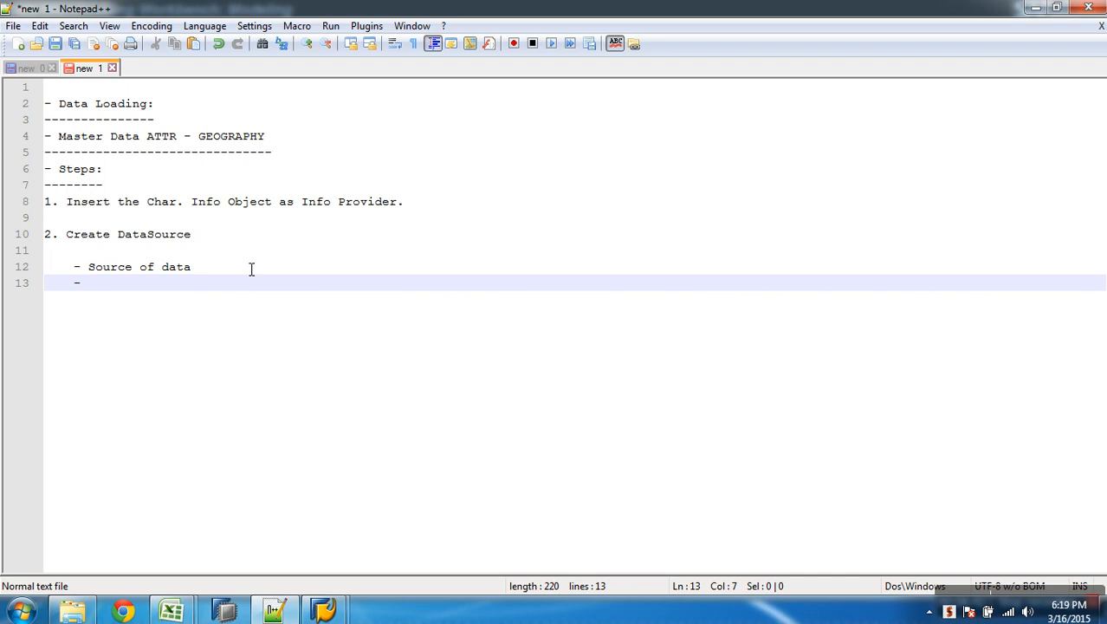
type("TS [Trans")
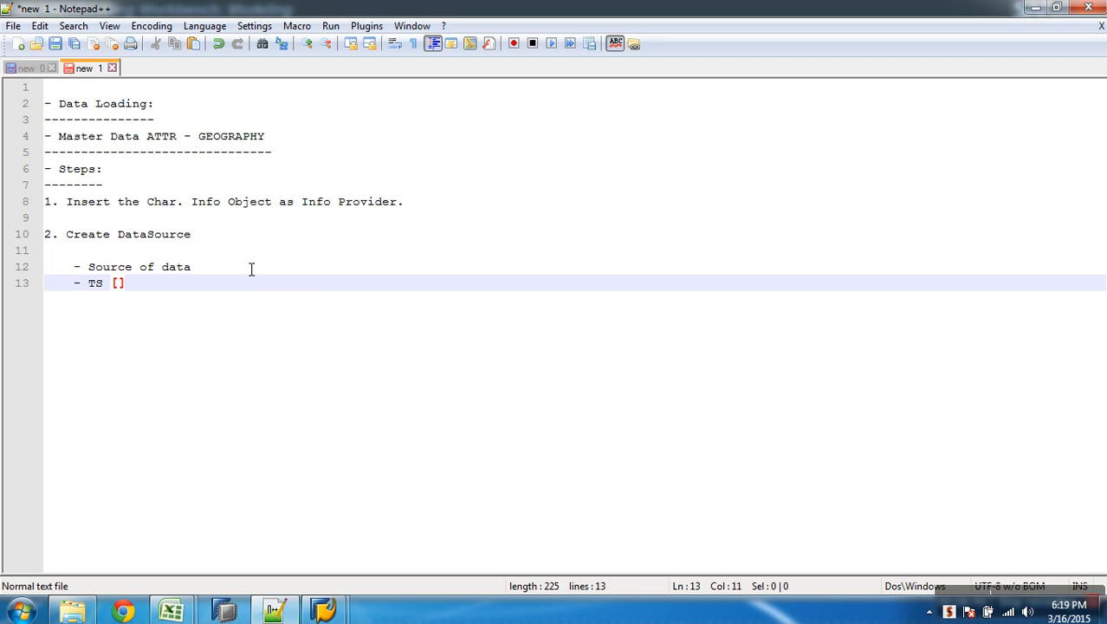
type("fer Structu")
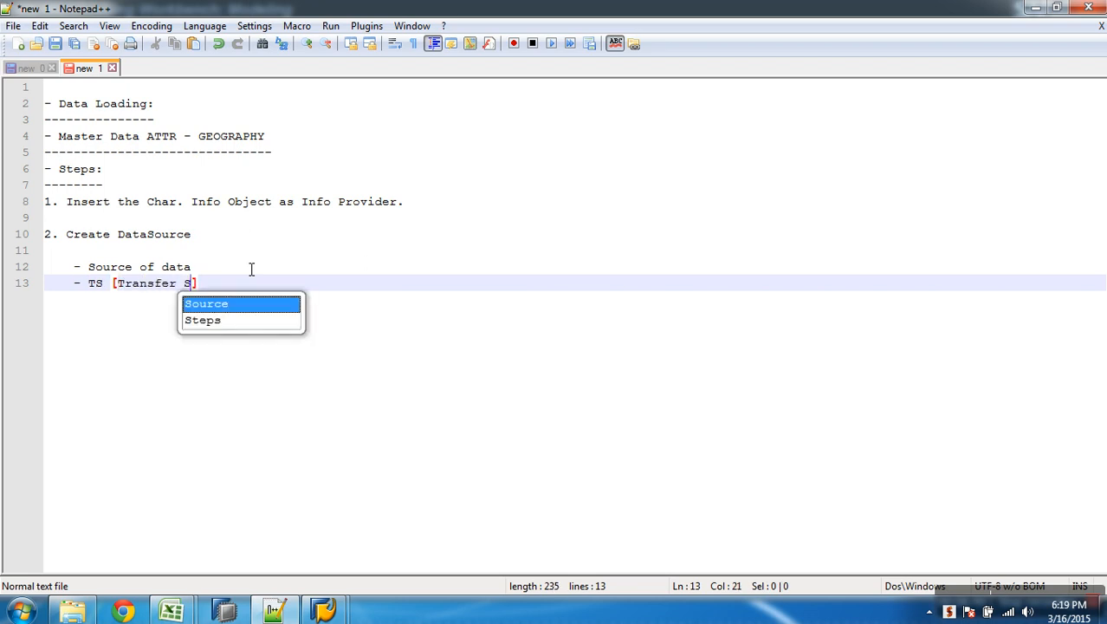
type("re] ")
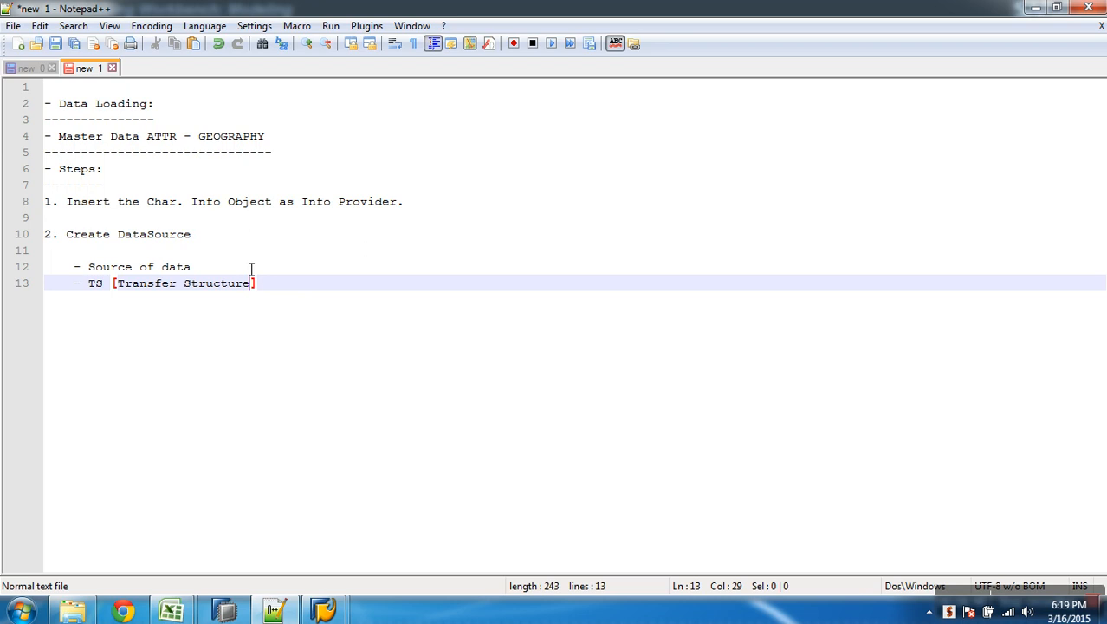
type(" -")
- Complete the Transfer Structure line with "List of Columns / Fields and also specify the sequence"
left_click_drag(192, 267, 77, 269)
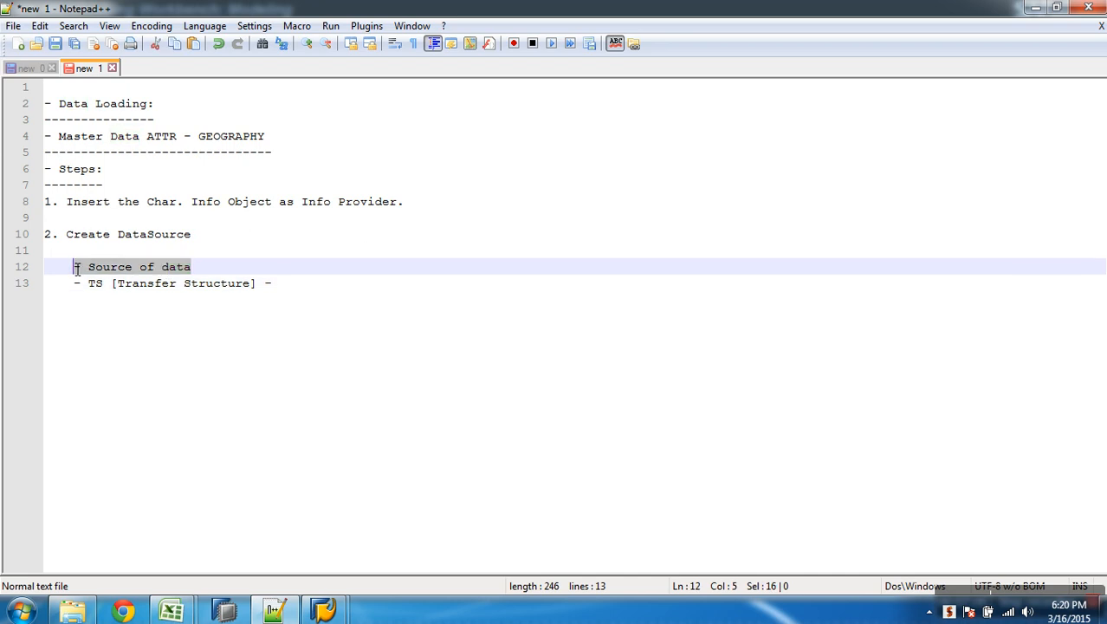
left_click_drag(287, 292, 151, 295)
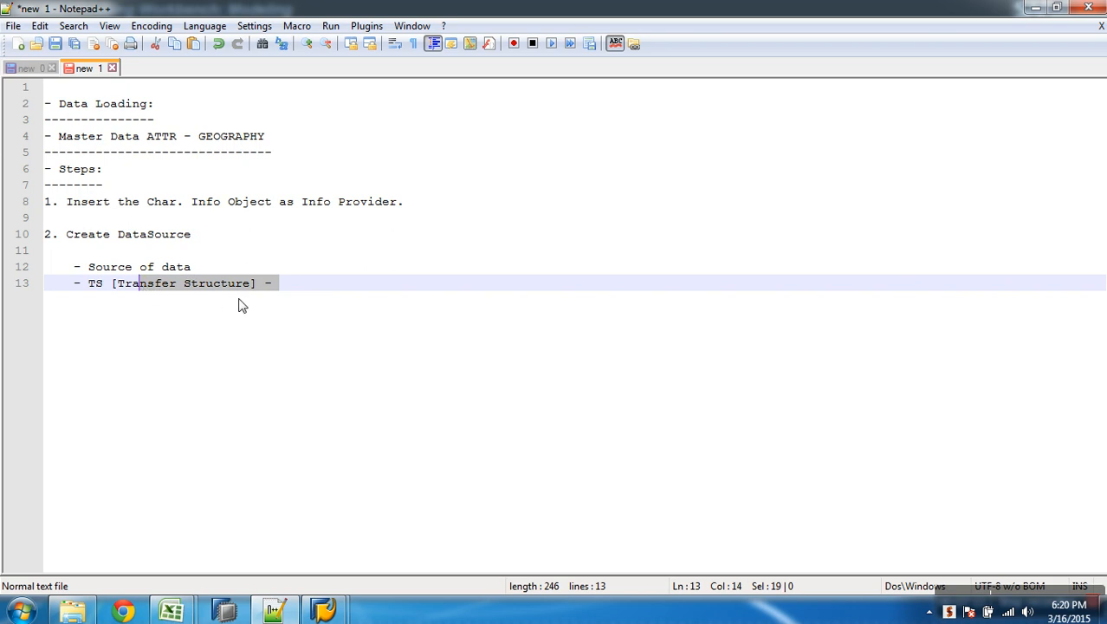
left_click(297, 293)
type("Li")
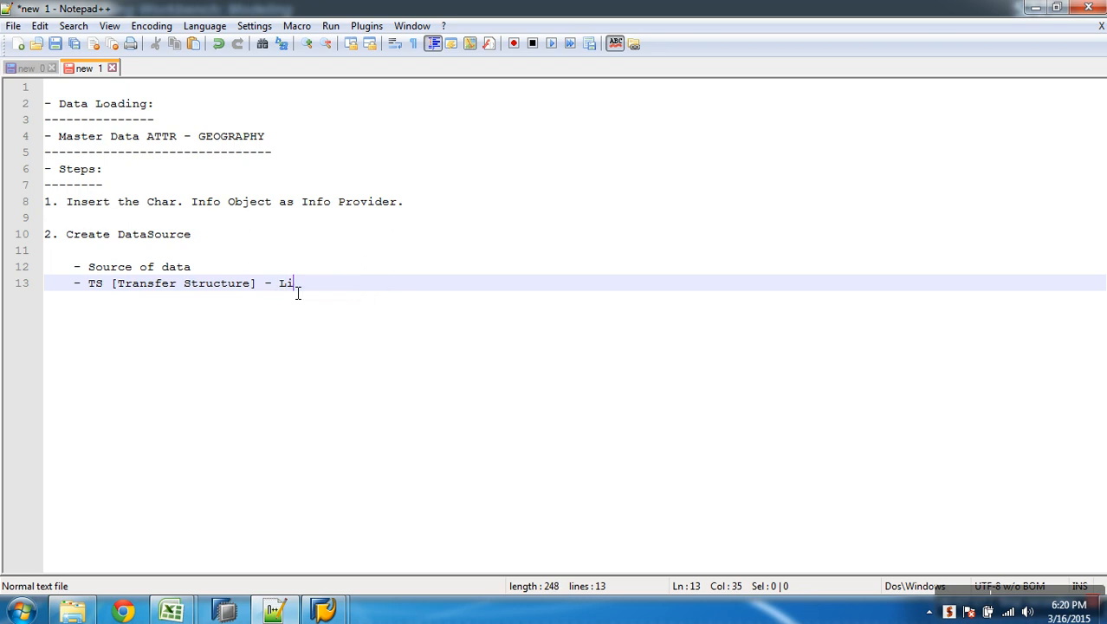
type("st of C")
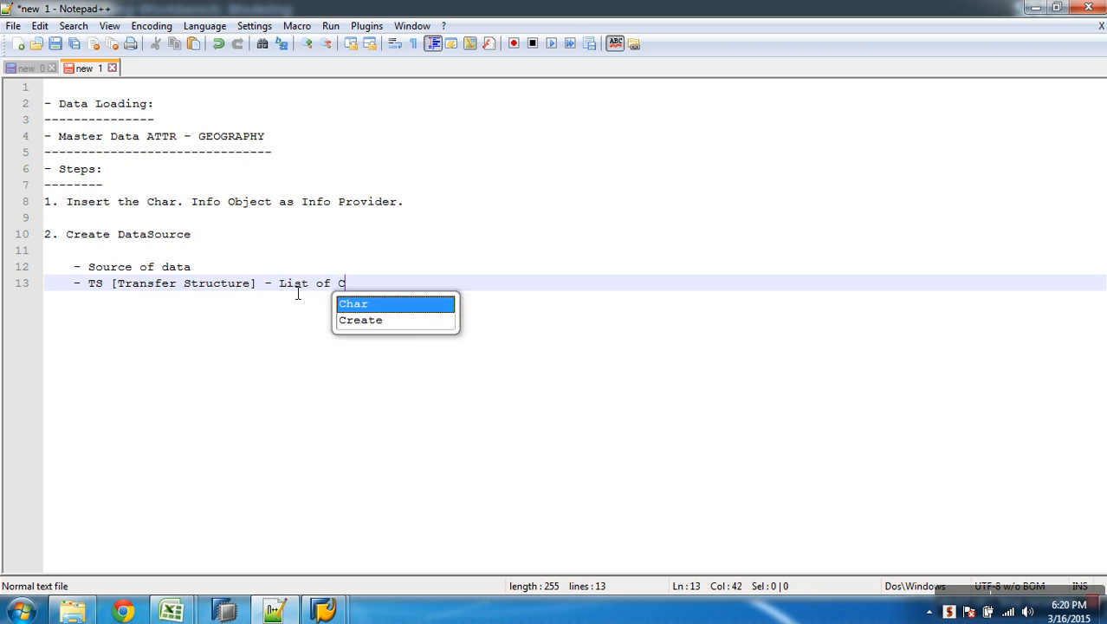
type("olumns / Fields")
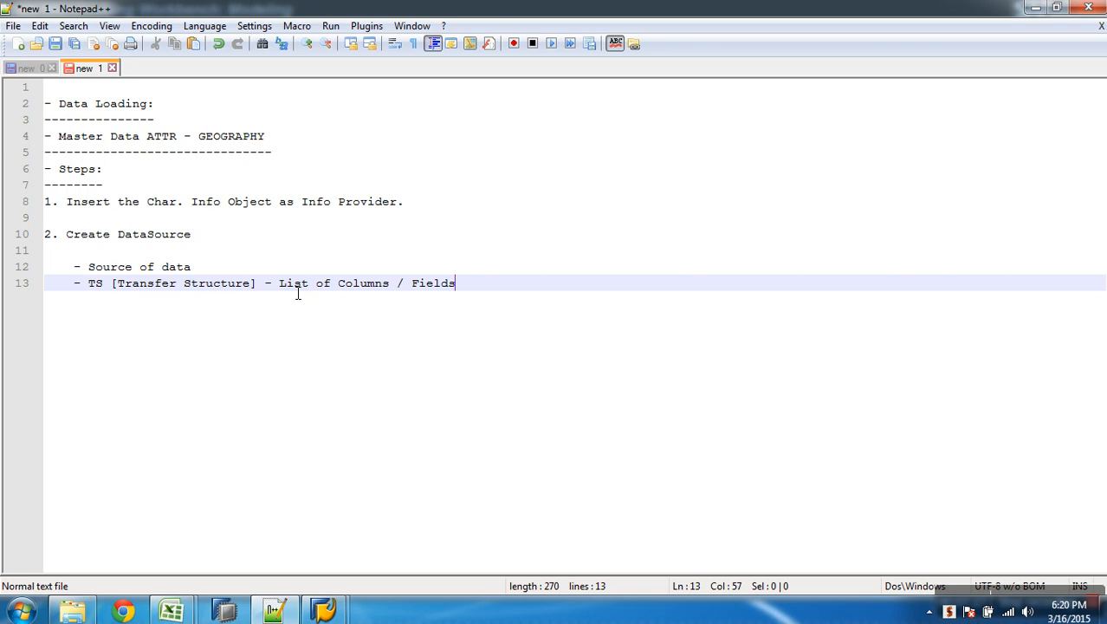
type("and also specify the sequence")
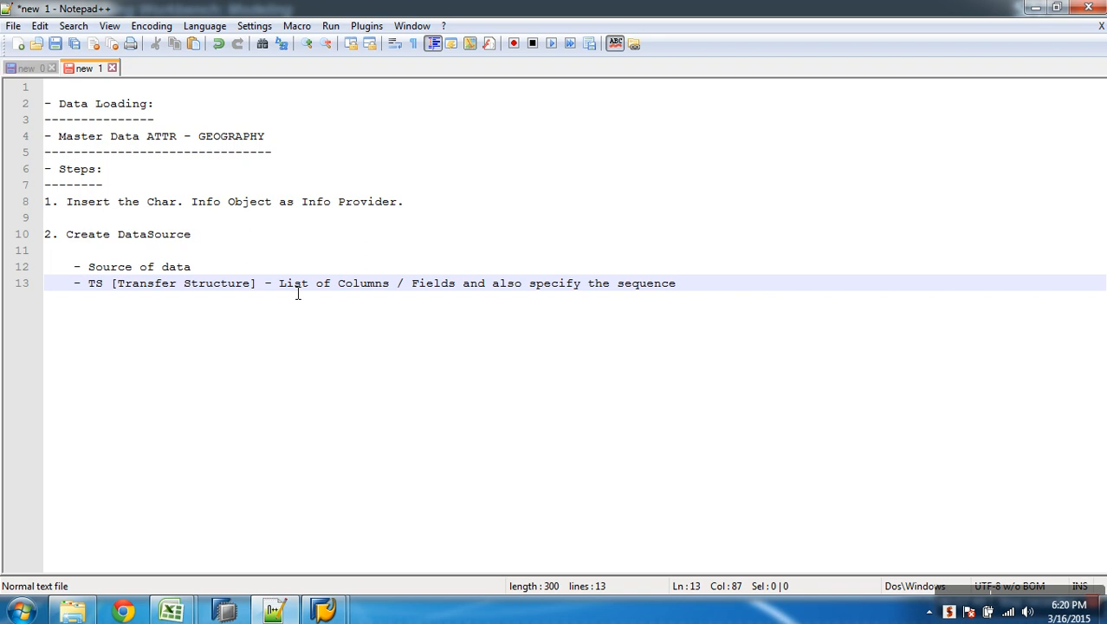
- Add the note line "- DS is always specific to SourceSystem" below the Transfer Structure line
key("Return")
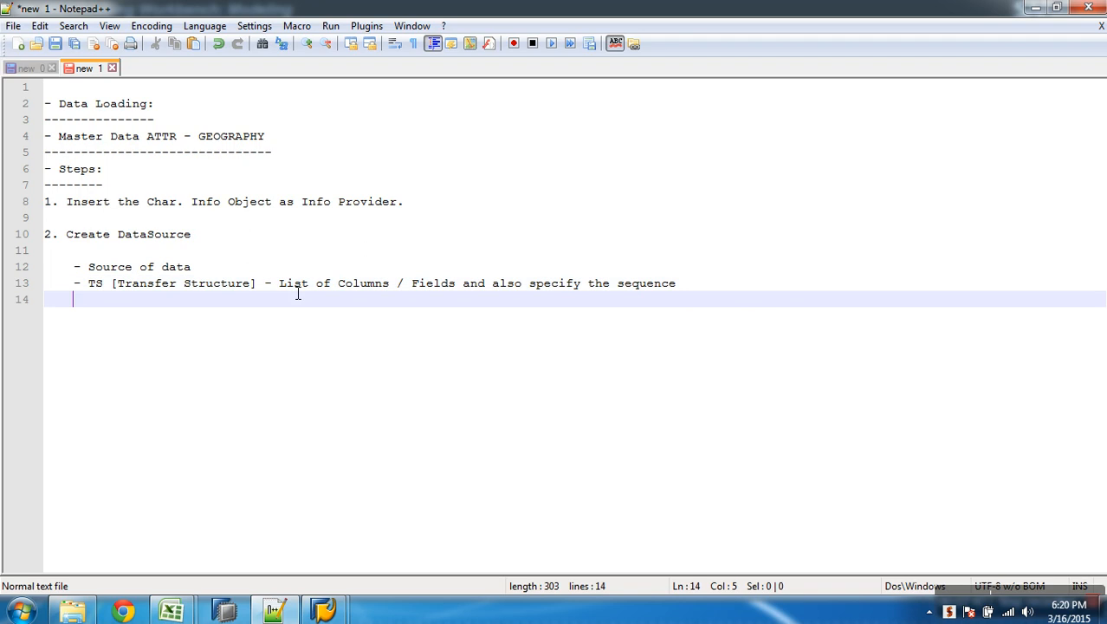
type("- DS is alwa")
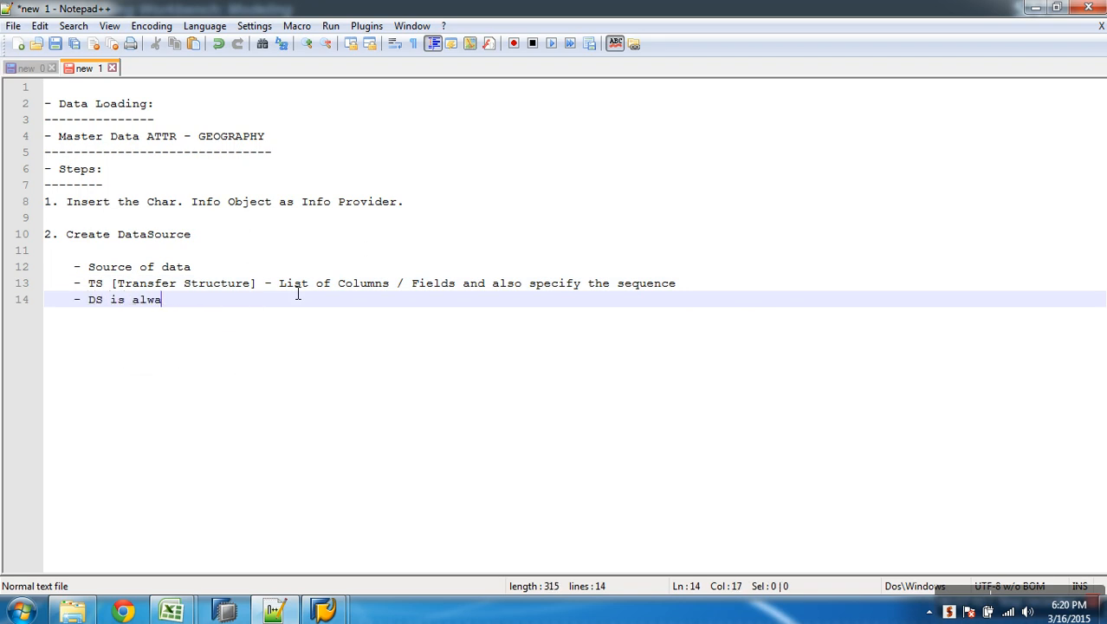
type("ys specific ")
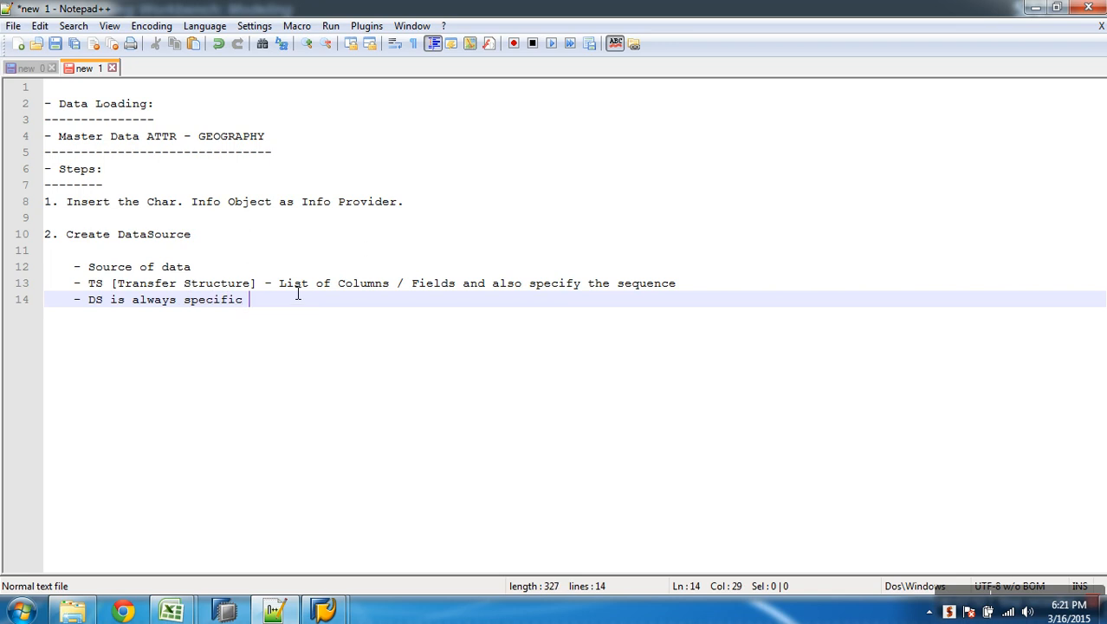
type("to Source")
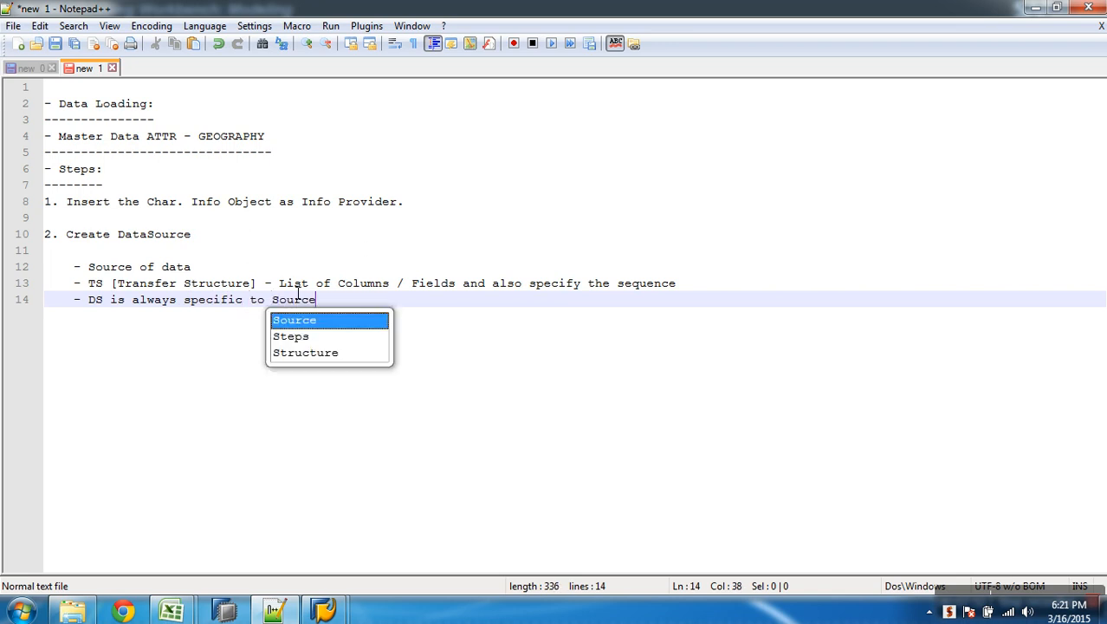
type("System")
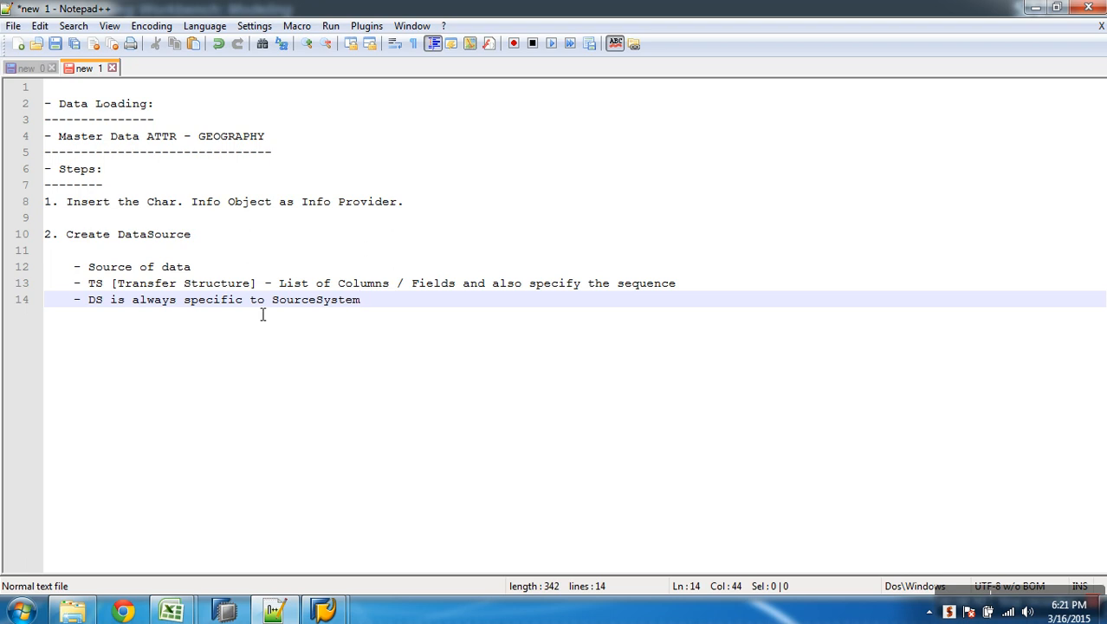
- Switch back to the SAP Data Warehousing Workbench and display the DataSource tree of FLAT FILE SOURCE SYSTEM (TEST)
key("alt+Tab")
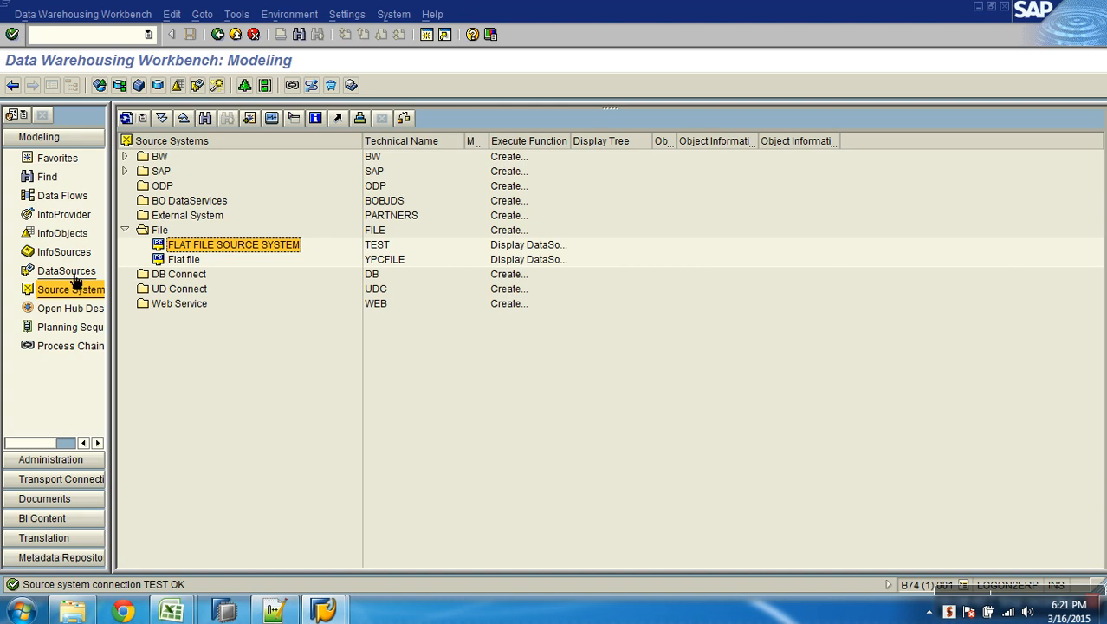
right_click(231, 251)
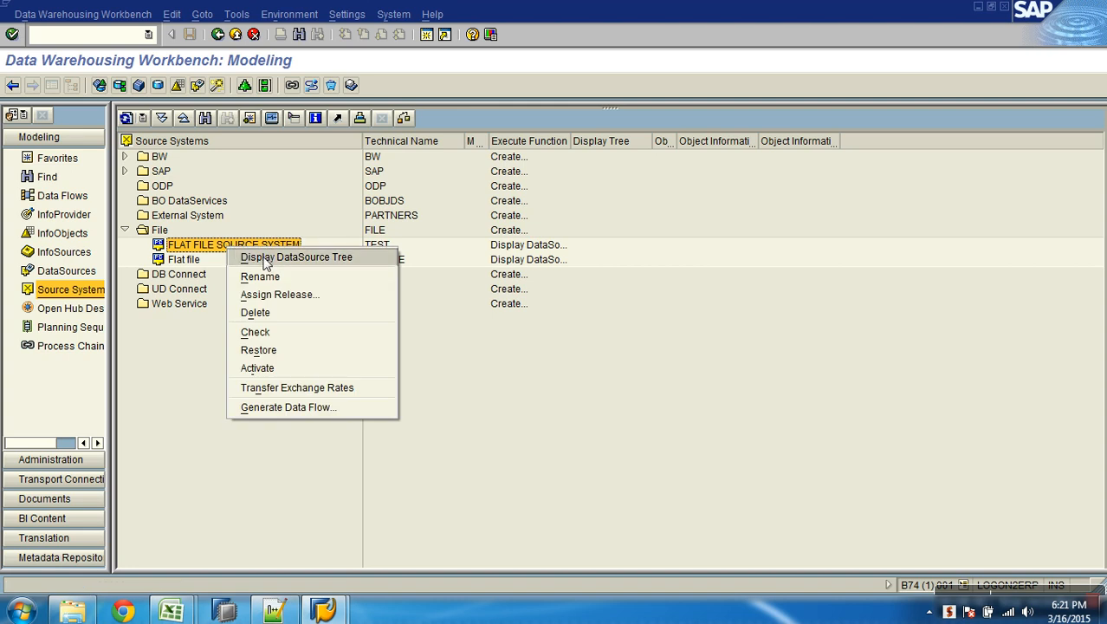
left_click(264, 259)
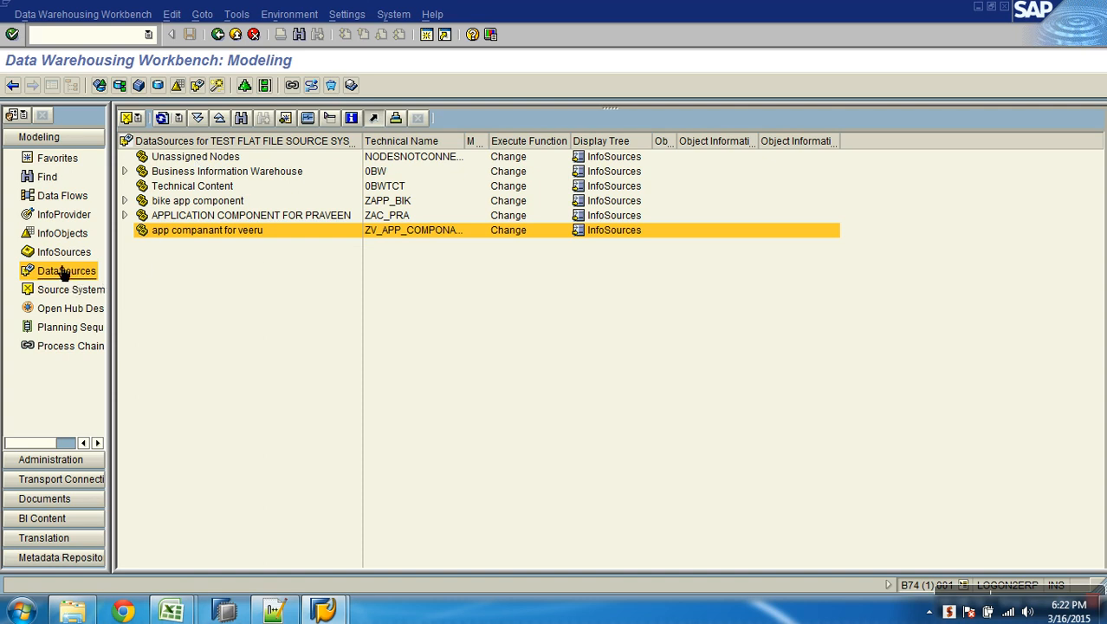
left_click(73, 291)
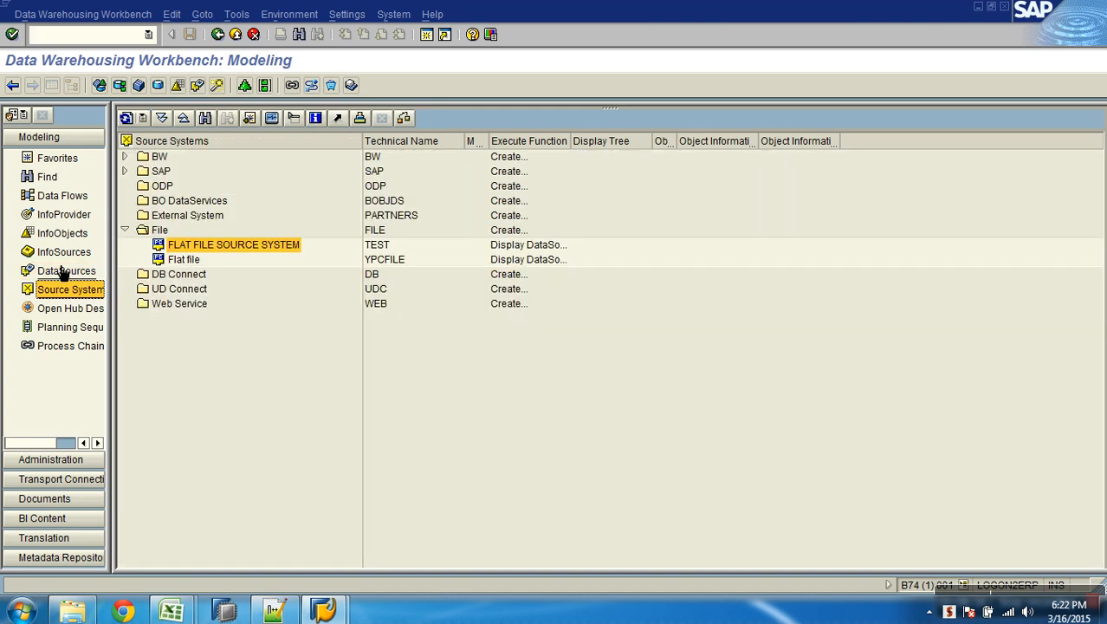
left_click(62, 272)
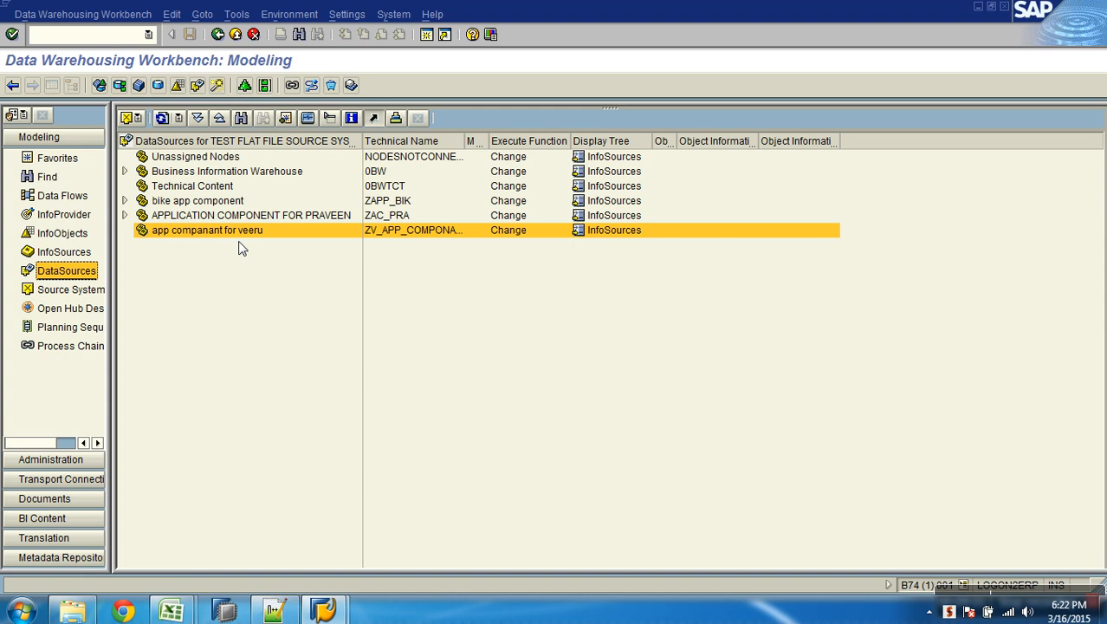
- Select the file source system TEST again to redisplay its DataSource tree
right_click(238, 233)
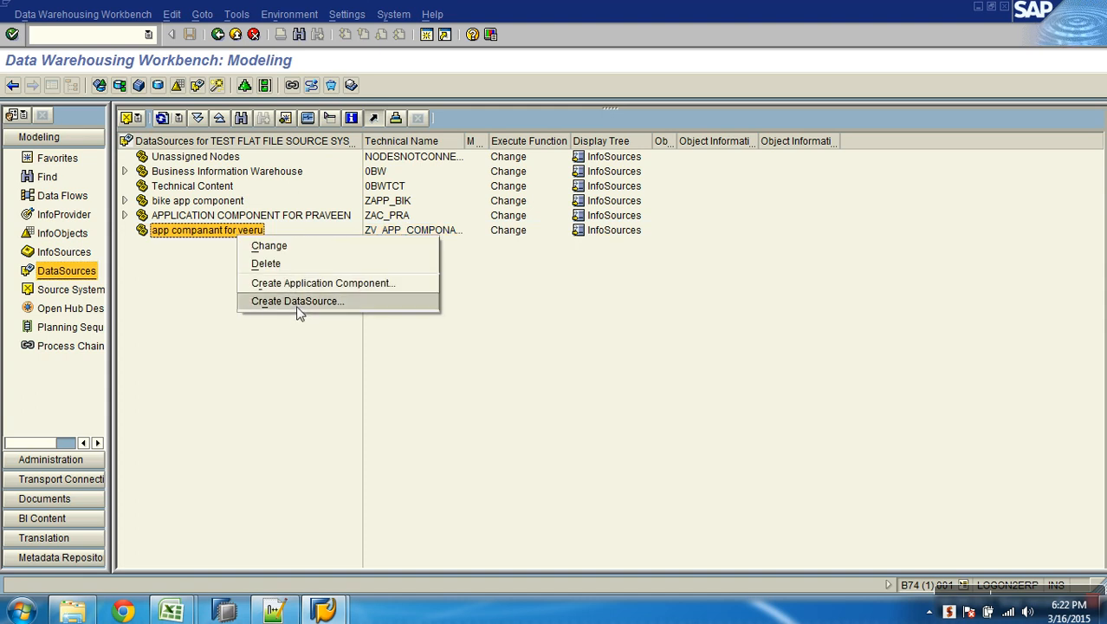
left_click(268, 369)
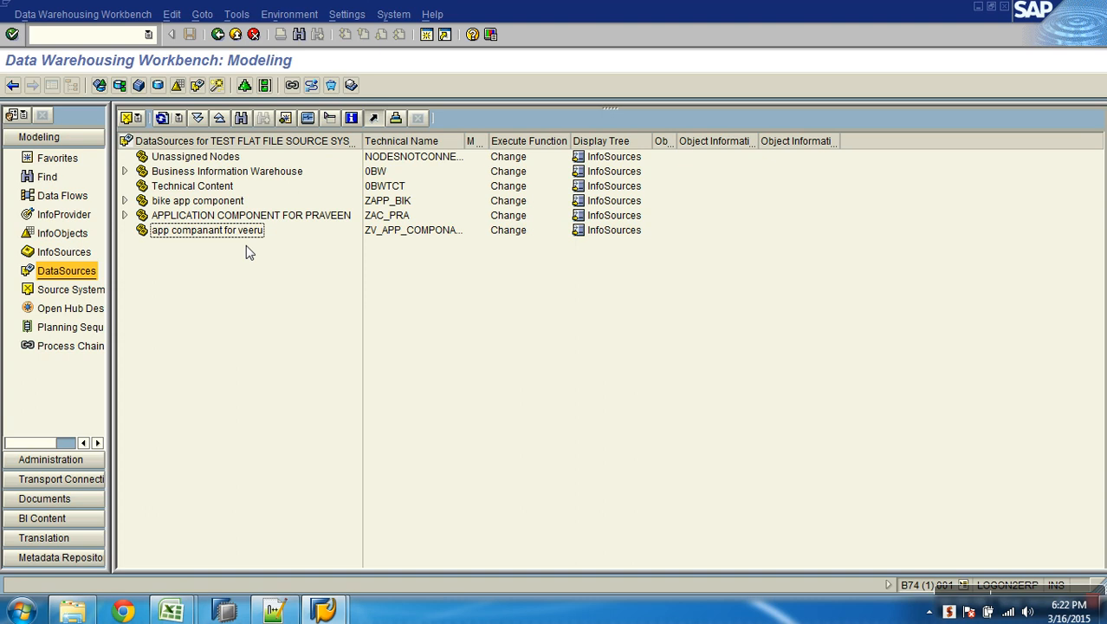
left_click(139, 119)
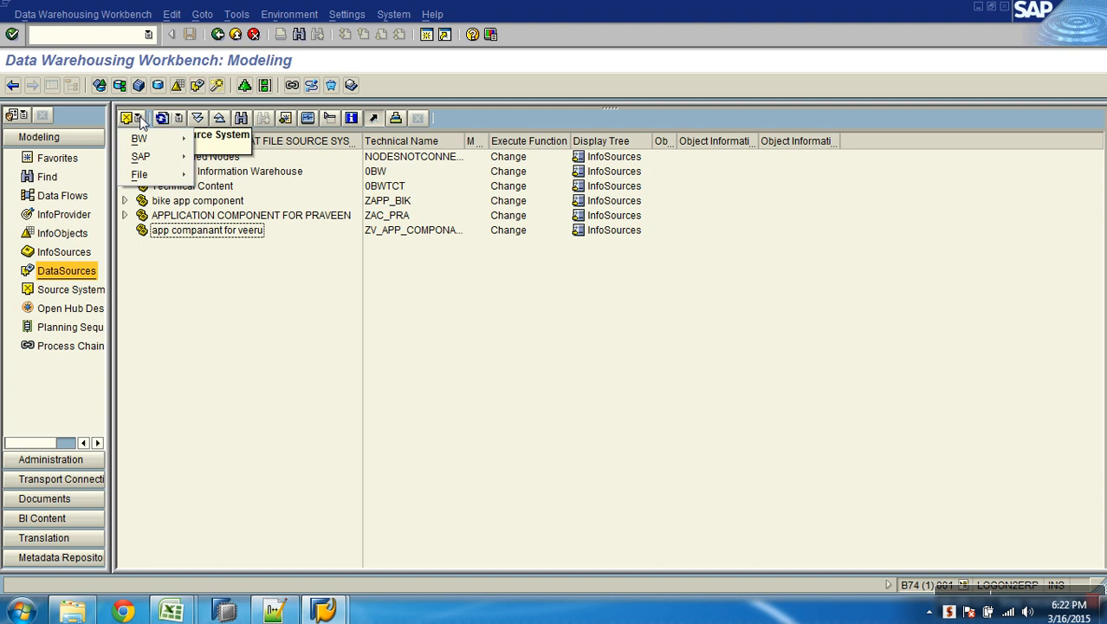
mouse_move(156, 162)
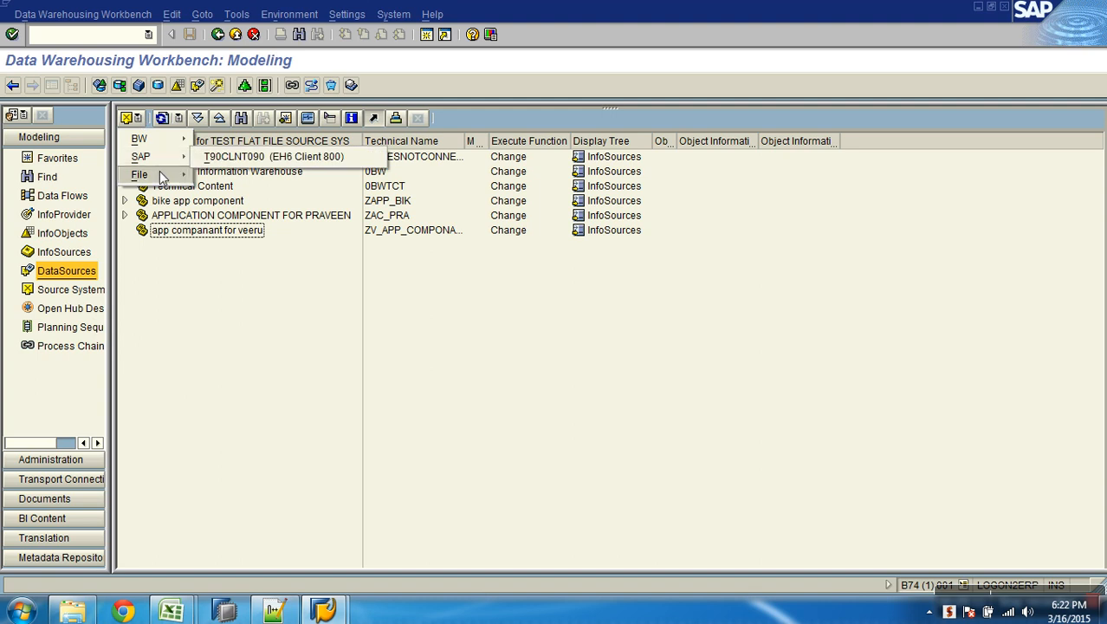
left_click(232, 176)
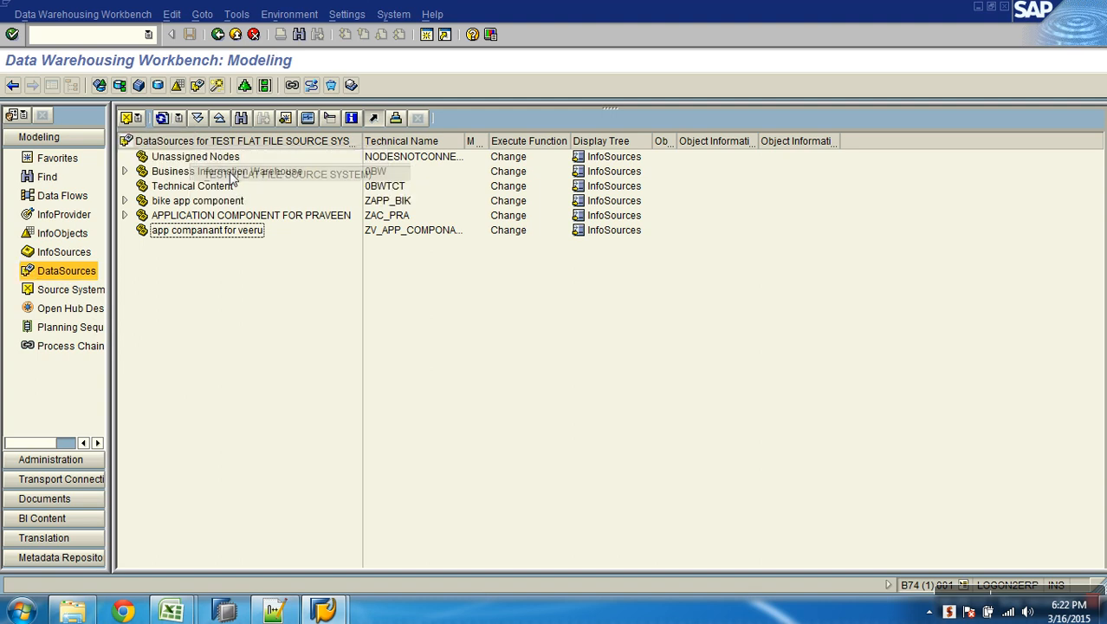
- Display the DataSources of the BW source system B74CLNT001 and collapse its Unassigned Nodes
left_click(139, 119)
mouse_move(143, 139)
left_click(232, 141)
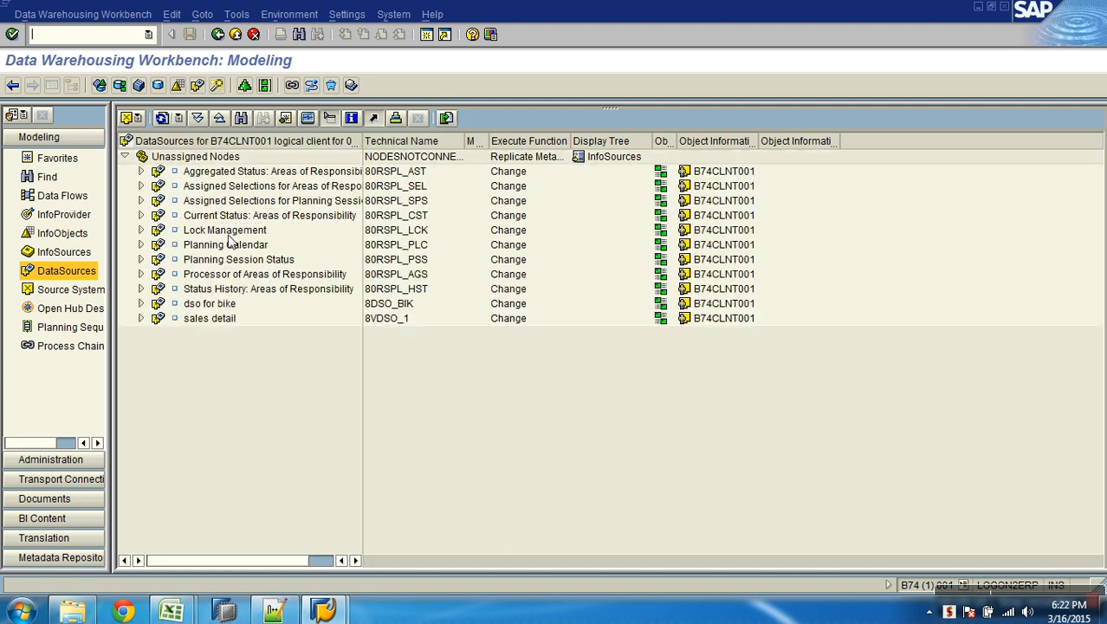
left_click(125, 156)
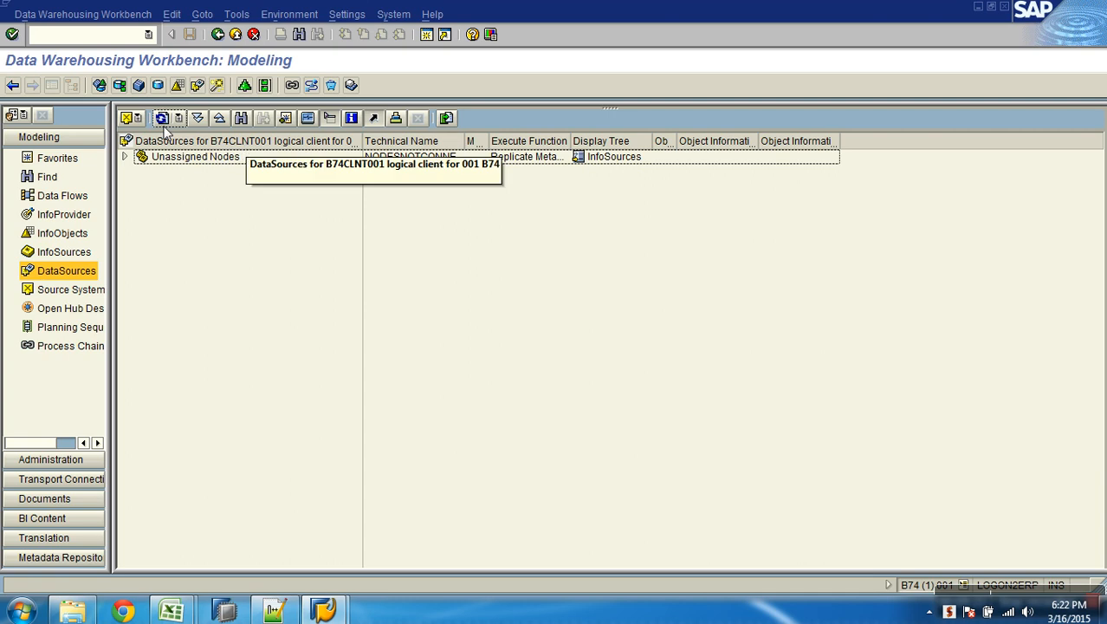
- Return the DataSource tree to the file source system TEST (FLAT FILE SOURCE SYSTEM)
left_click(137, 118)
mouse_move(143, 173)
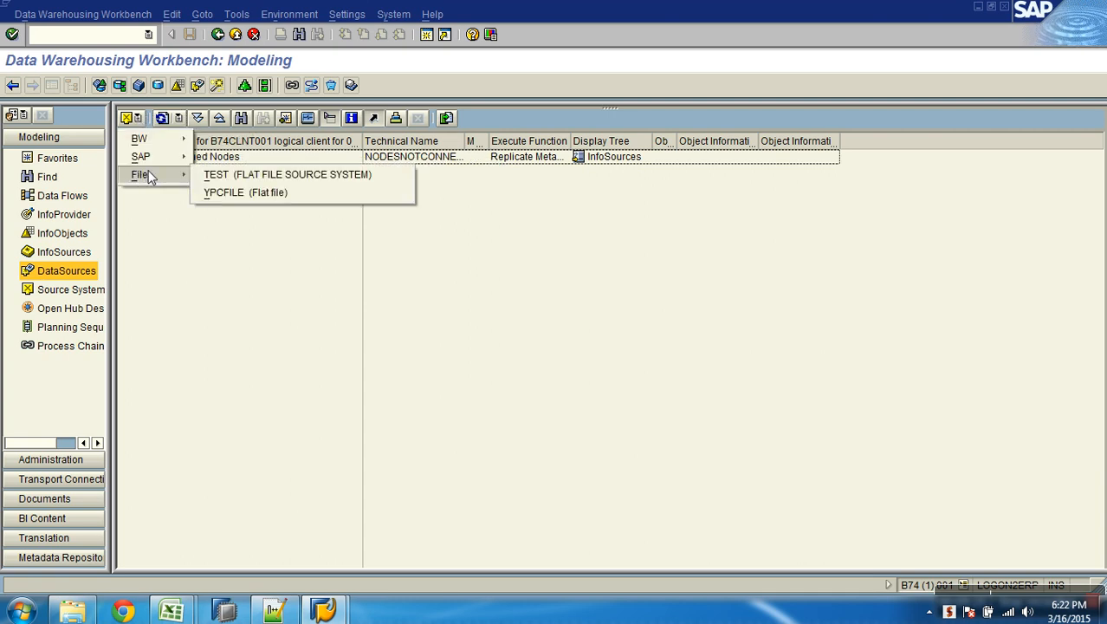
left_click(244, 176)
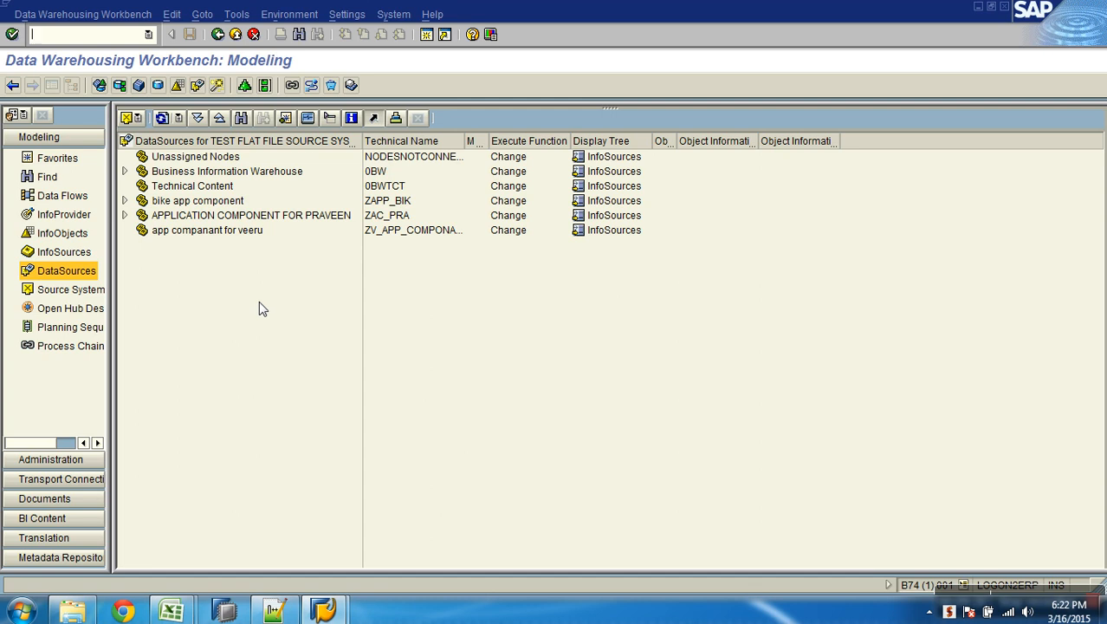
- Look at the AW Sales Motors Company InfoArea in the InfoProvider tree and return to the DataSource tree
left_click(62, 215)
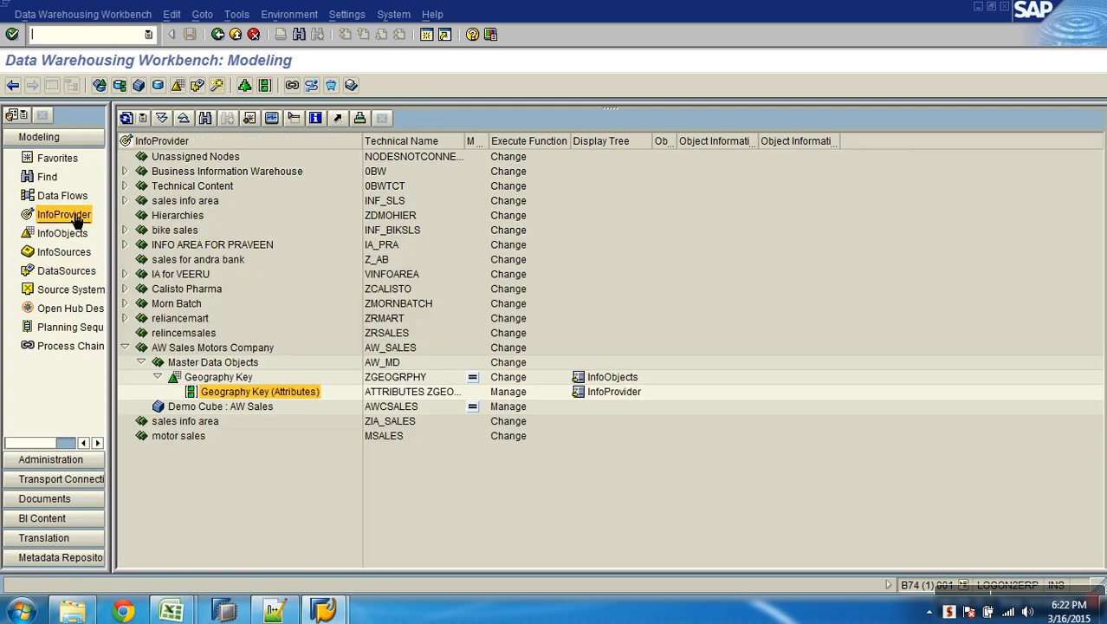
left_click(232, 405)
left_click(216, 348)
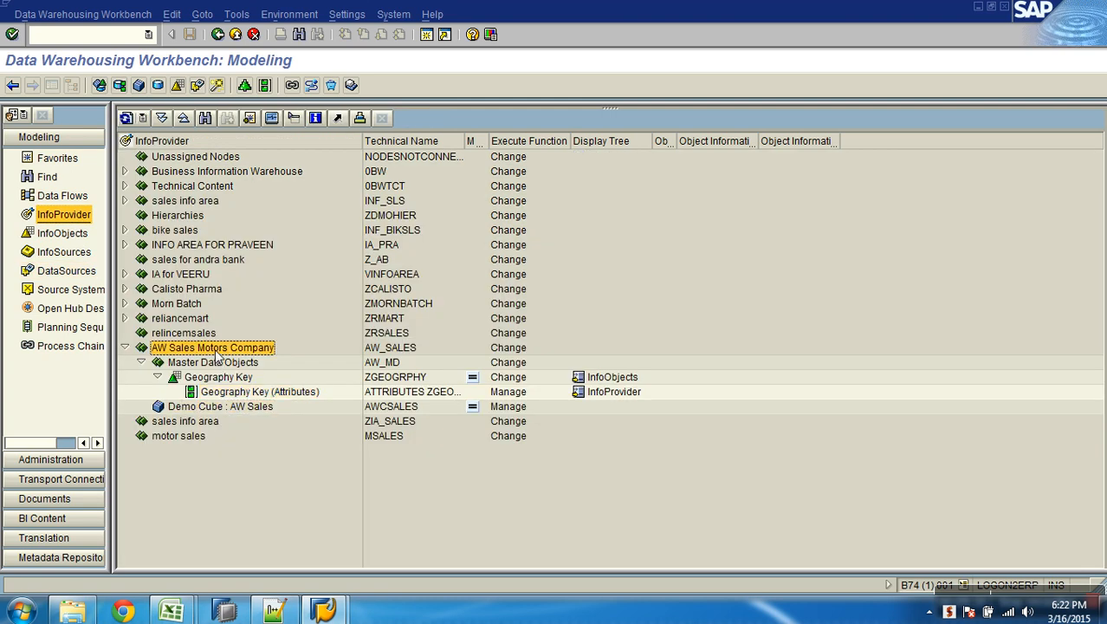
left_click(80, 274)
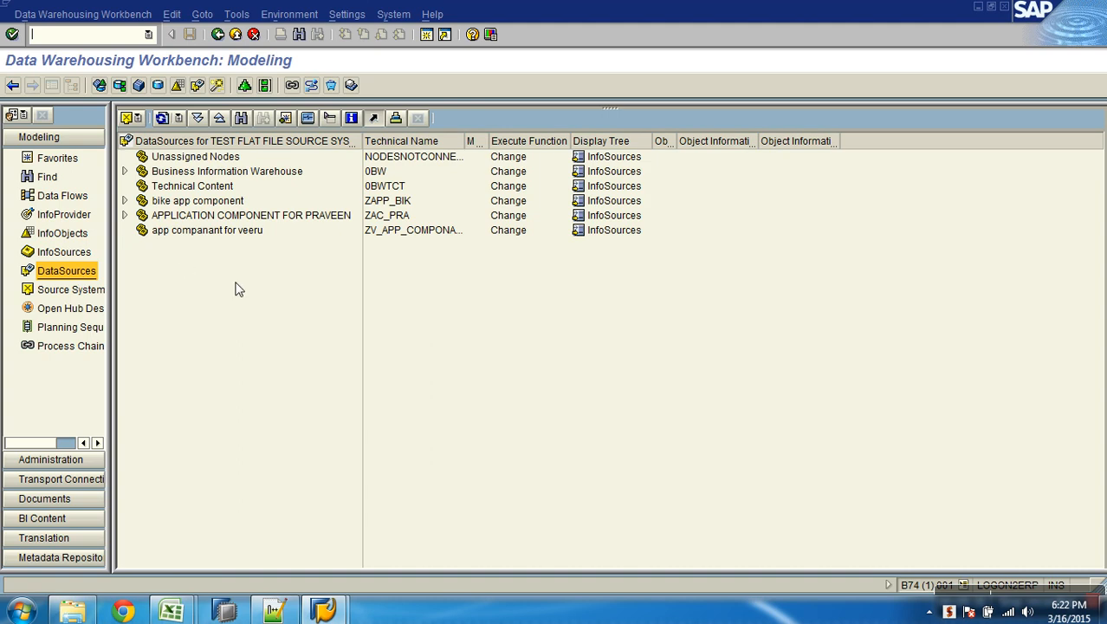
- Create the application component ac_awsales with the long description "Application Component for AW Sales" at the root of the TEST DataSource tree
left_click(202, 158)
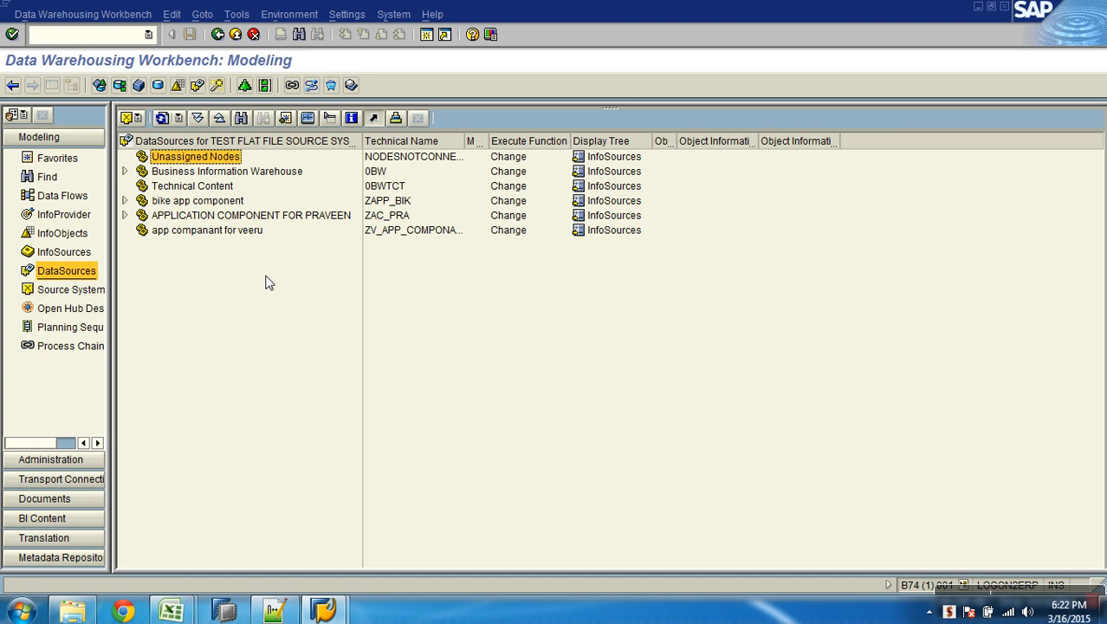
right_click(186, 144)
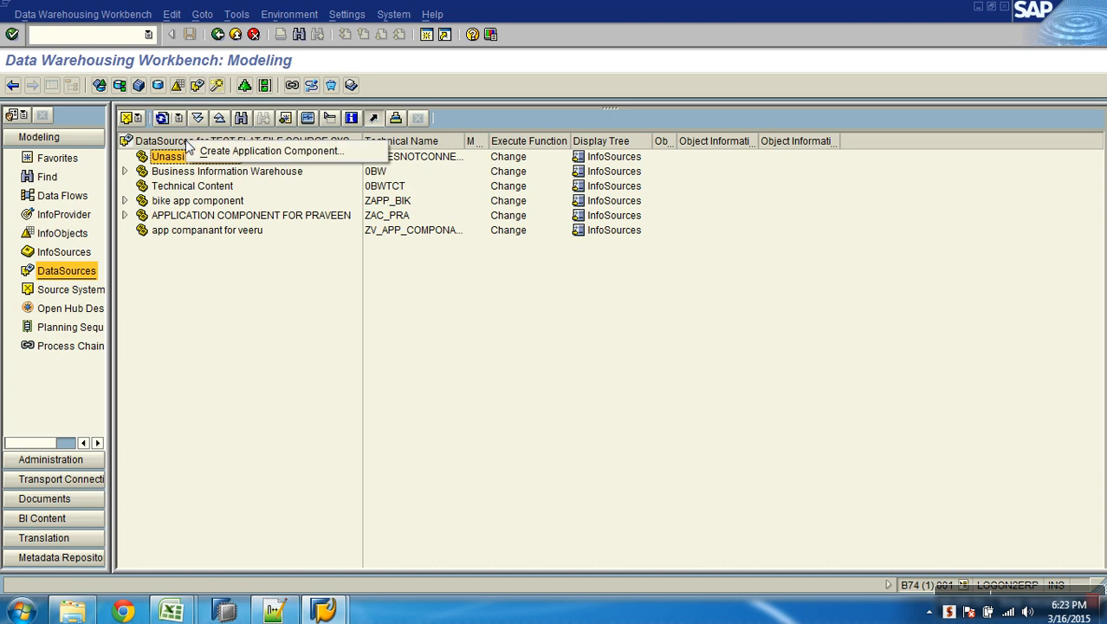
left_click(232, 153)
type("ac_")
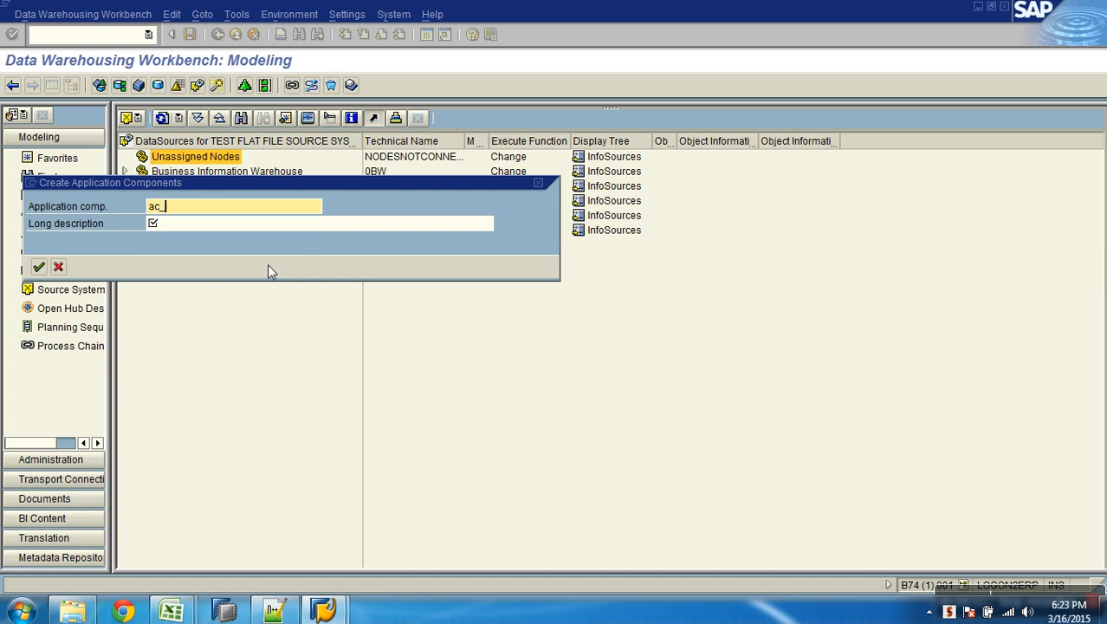
type("awsales")
left_click(256, 224)
type("Application Component for AW Sales")
key("Return")
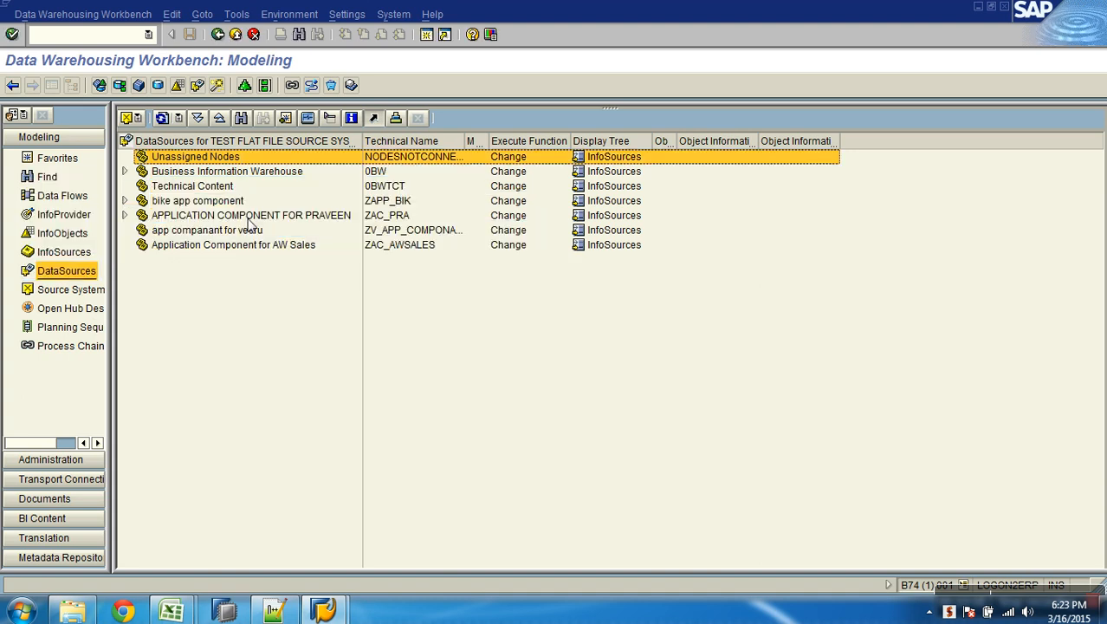
- Start creating a DataSource under Application Component for AW Sales
left_click(238, 249)
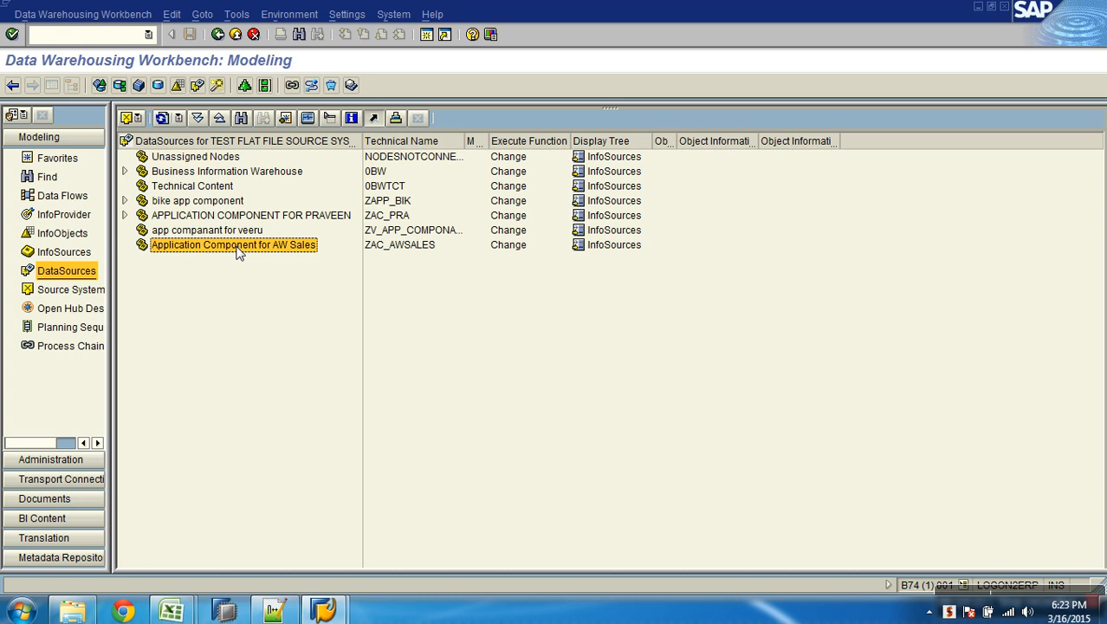
left_click(372, 251)
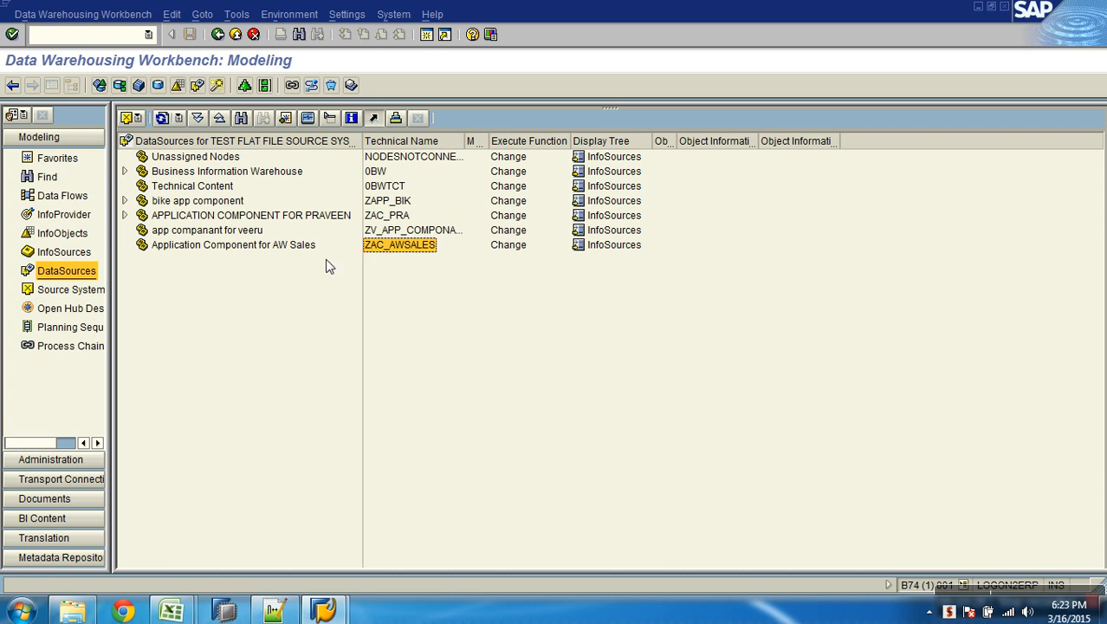
left_click(285, 246)
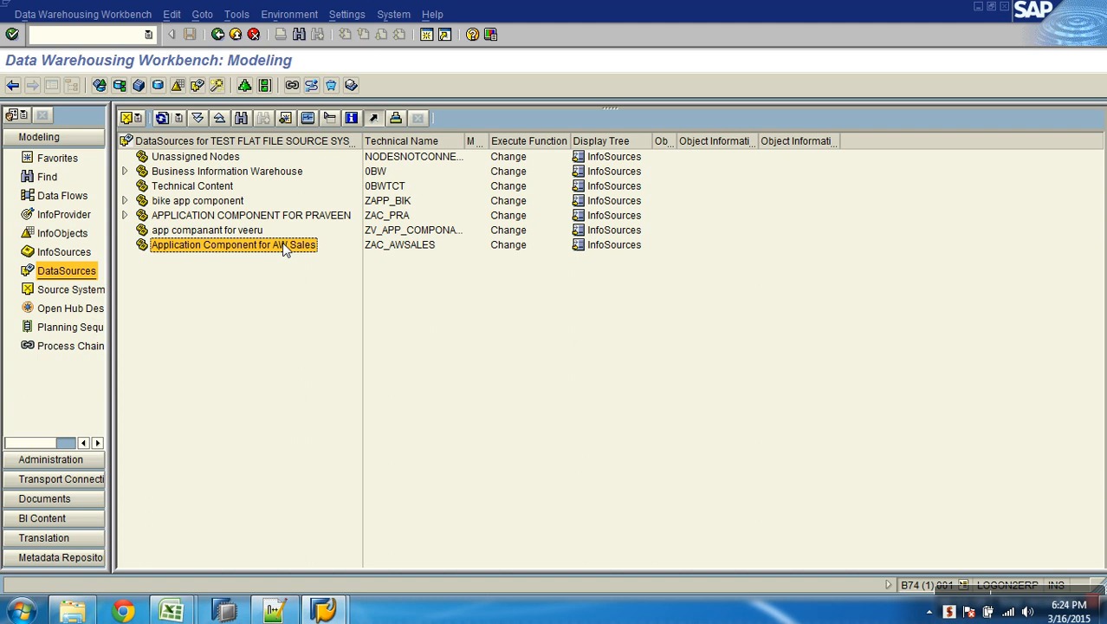
right_click(285, 249)
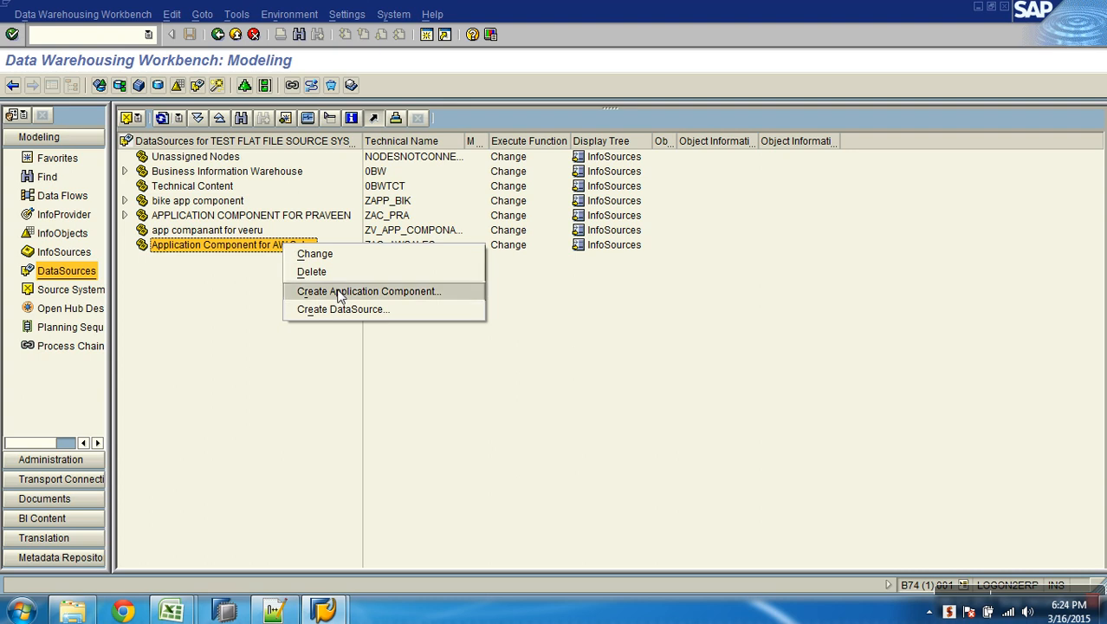
left_click(448, 314)
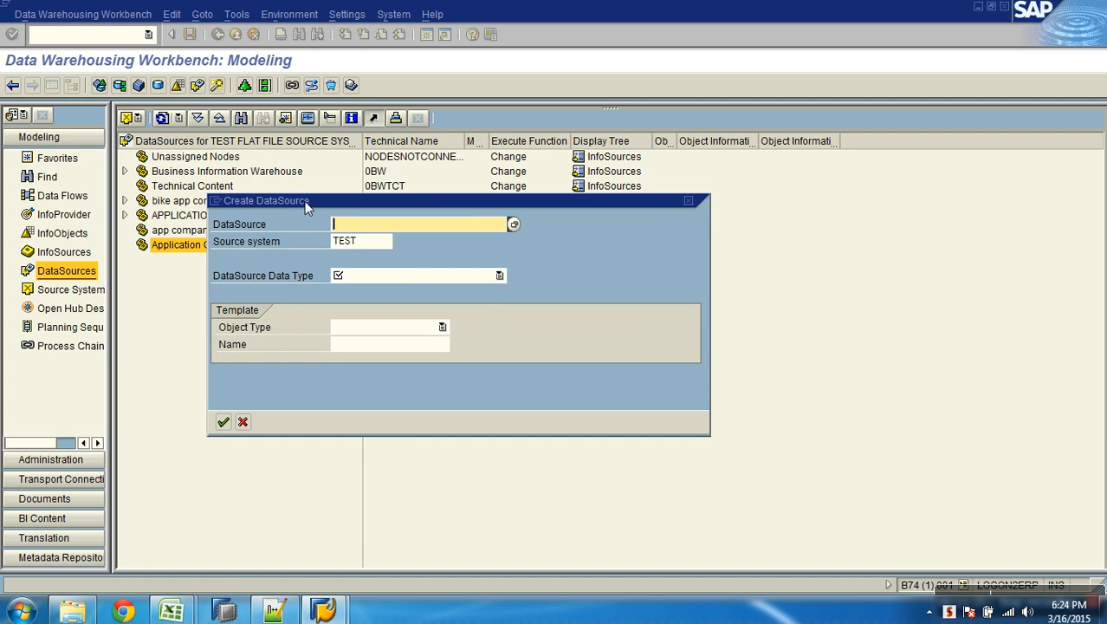
left_click(253, 225)
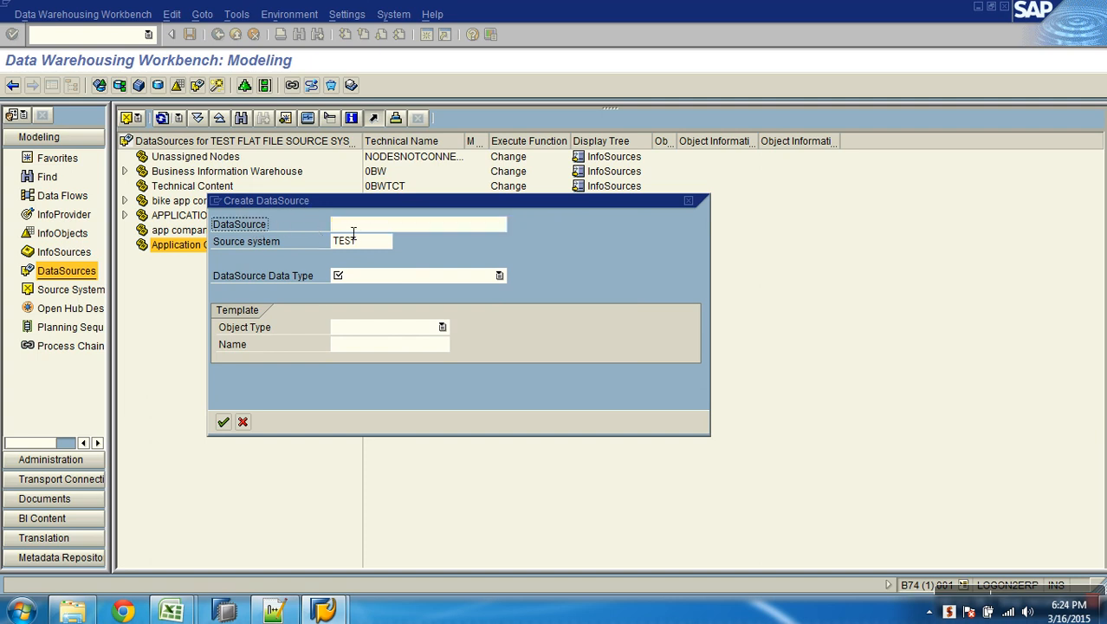
left_click(360, 227)
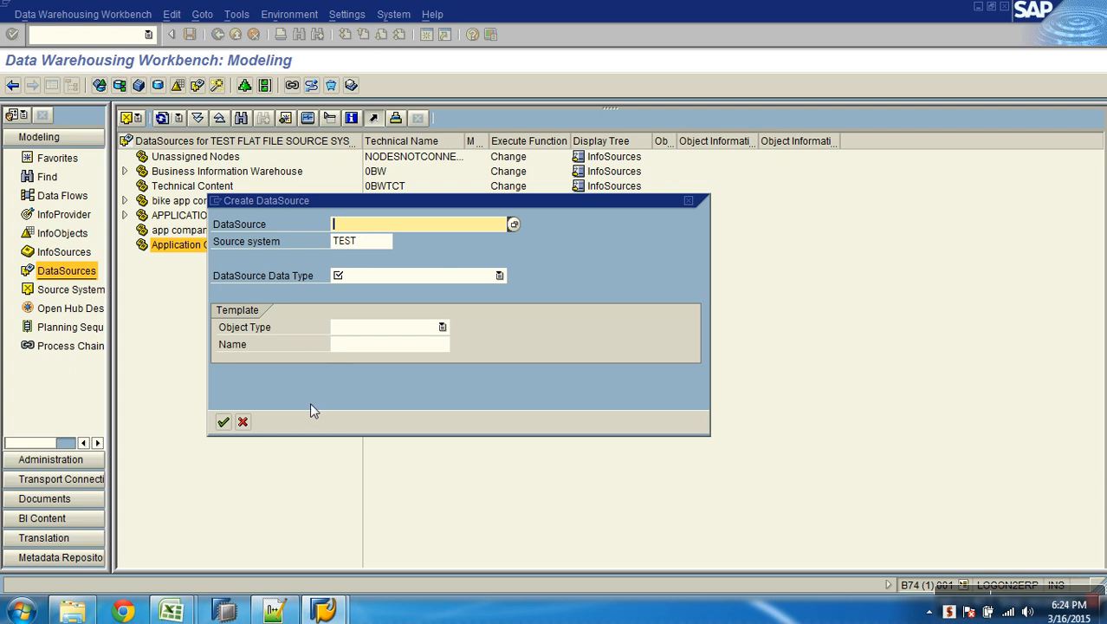
- Switch to Excel and copy the InfoObject name ZGEOGRPHY from the InfoObjectList sheet of the AW Sales Design workbook
mouse_move(173, 610)
left_click(256, 542)
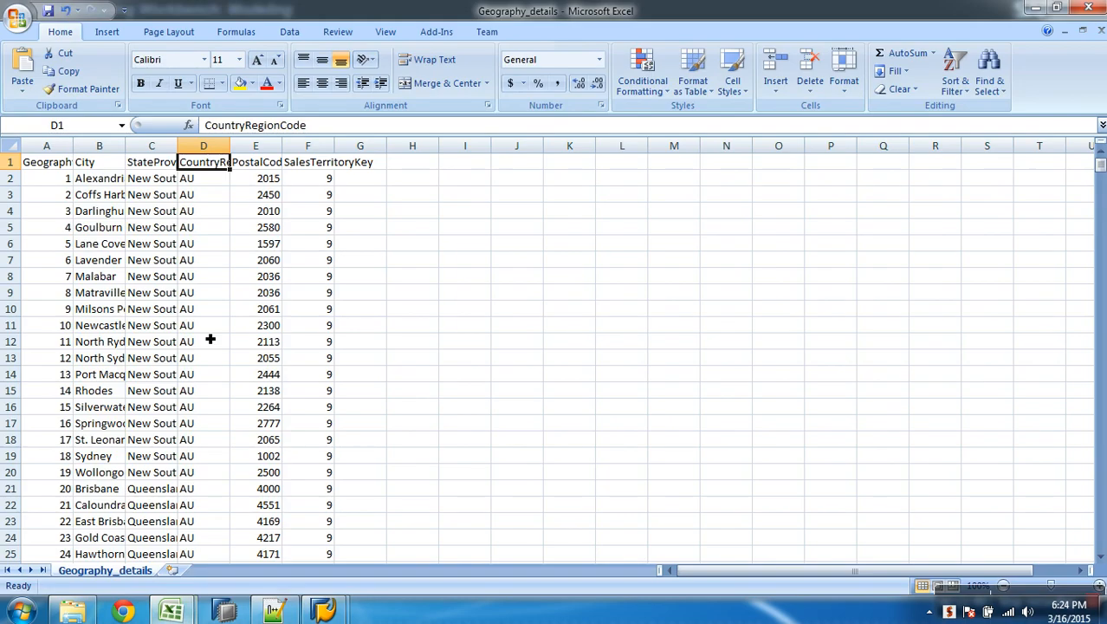
mouse_move(186, 607)
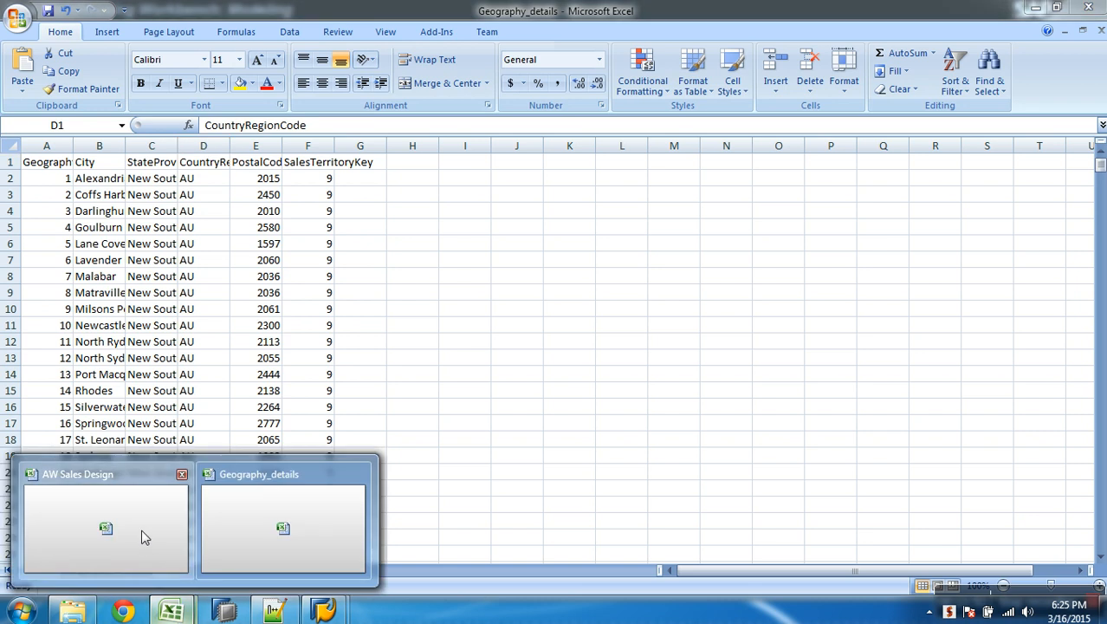
left_click(144, 537)
left_click(143, 185)
left_click_drag(285, 128, 204, 130)
key("ctrl+c")
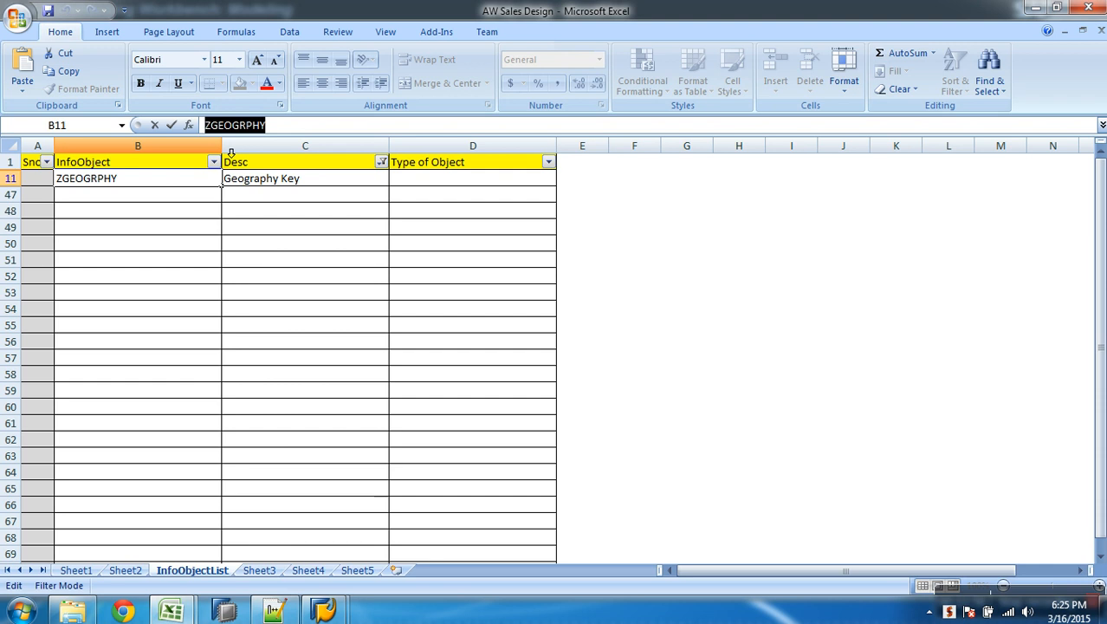
- Switch back to the SAP Data Warehousing Workbench and name the new DataSource ZGEOGRPHY_ATTR, keeping TEST as source system
key("alt+Tab")
key("alt+Tab")
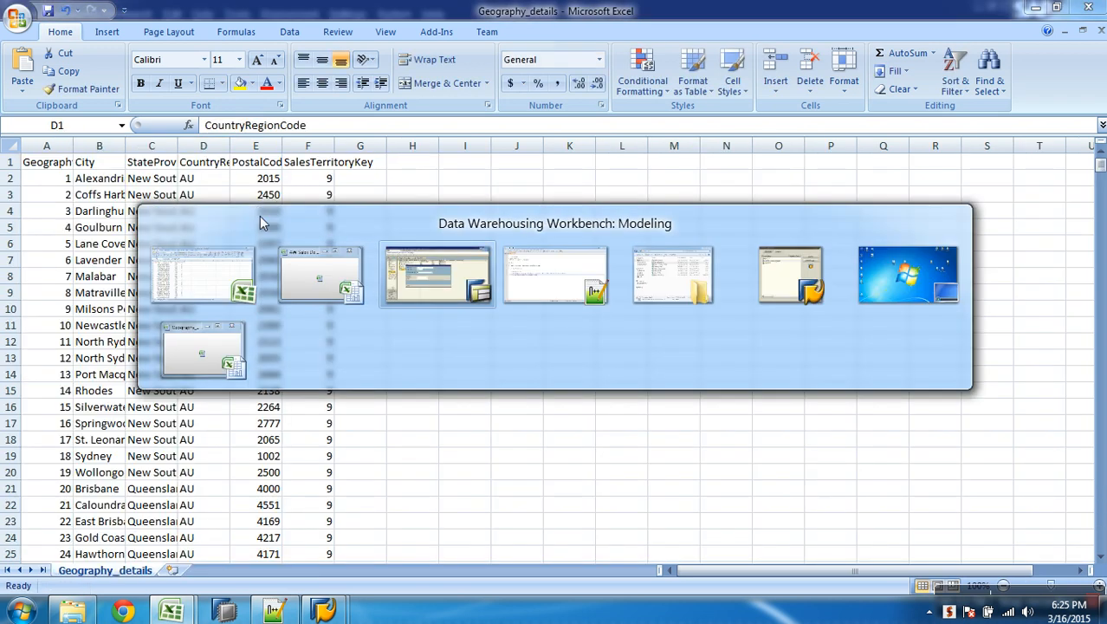
key("ctrl+v")
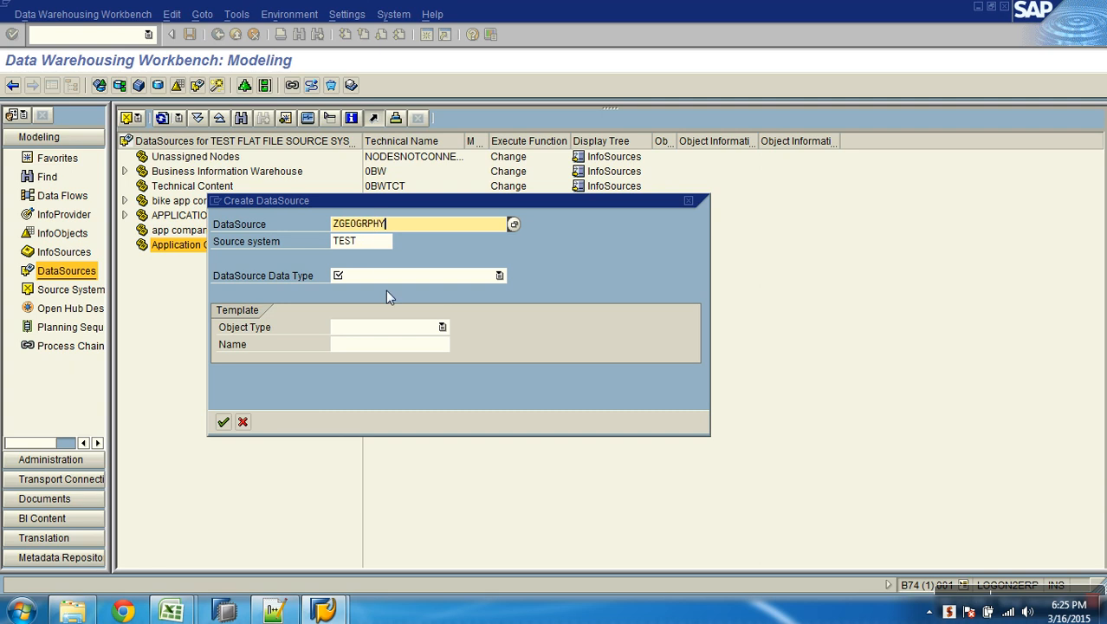
type("_ATTR")
left_click(367, 245)
left_click_drag(367, 246, 293, 241)
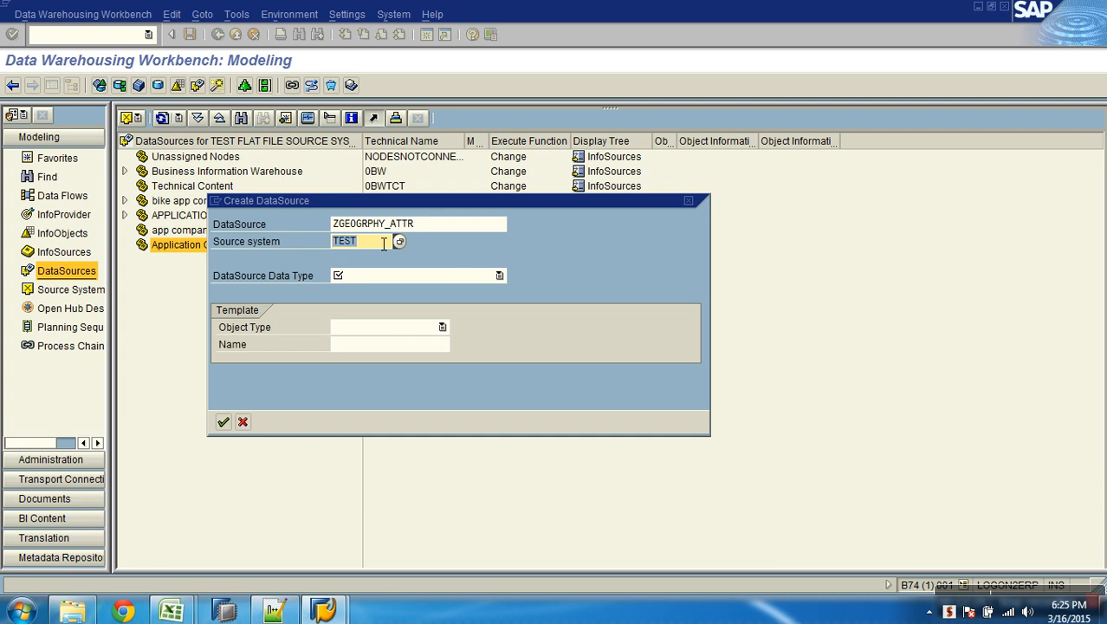
left_click(435, 226)
double_click(422, 227)
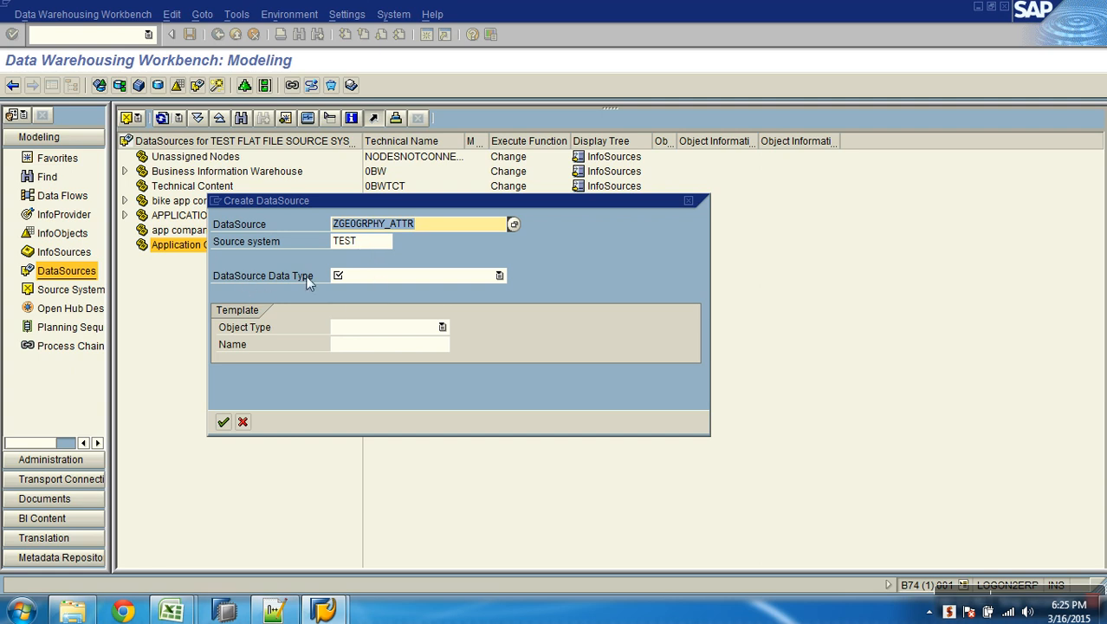
- Set the DataSource data type to Master Data Attributes and confirm the creation
left_click(384, 274)
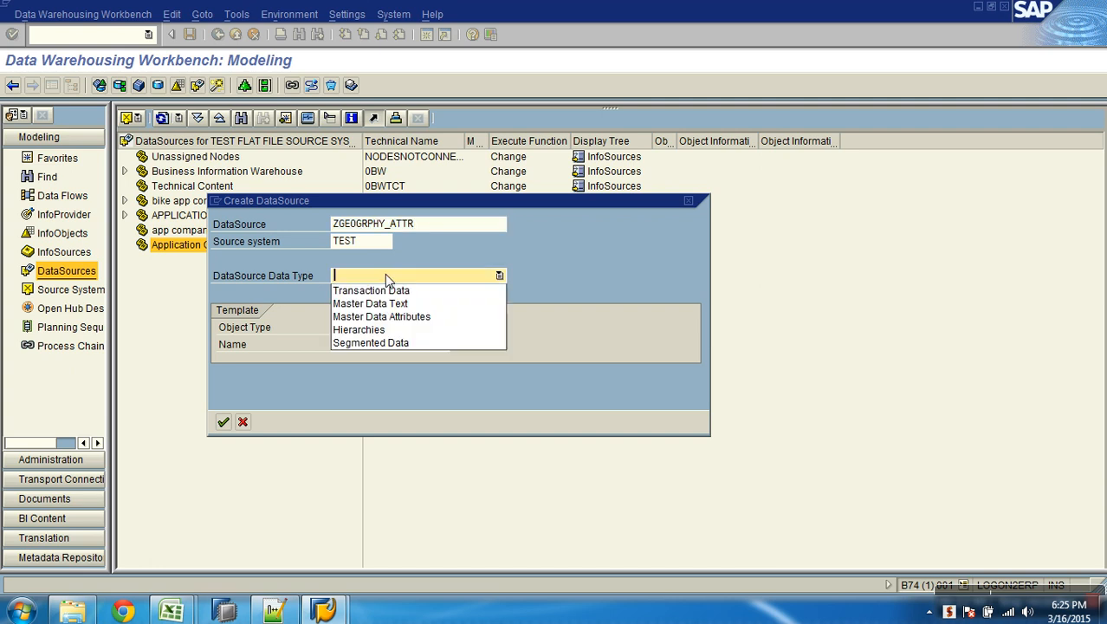
left_click(403, 317)
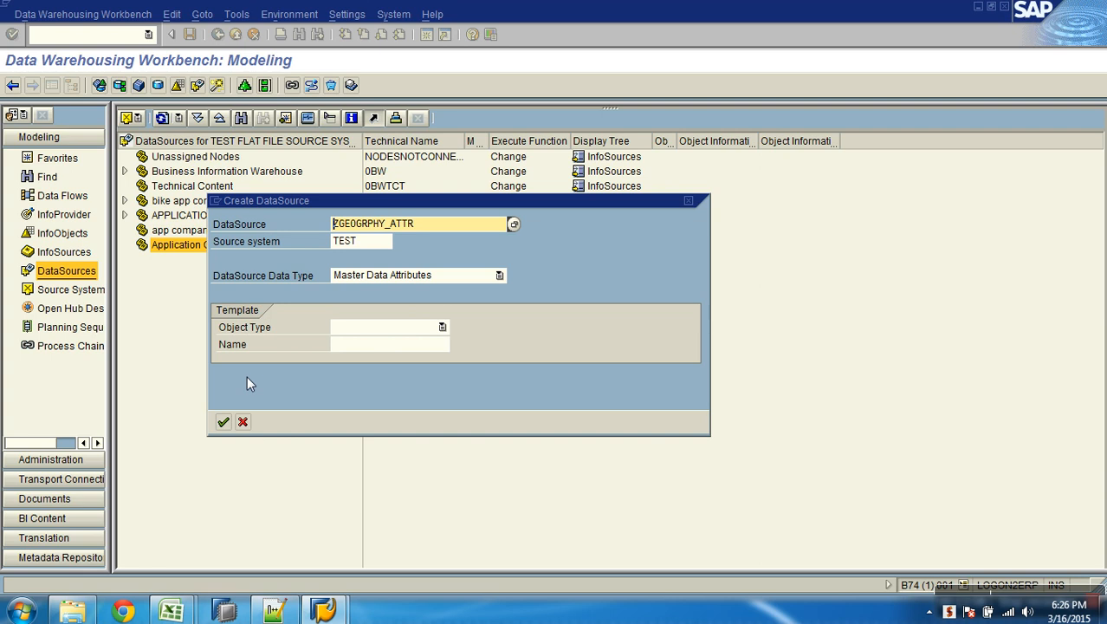
left_click(223, 423)
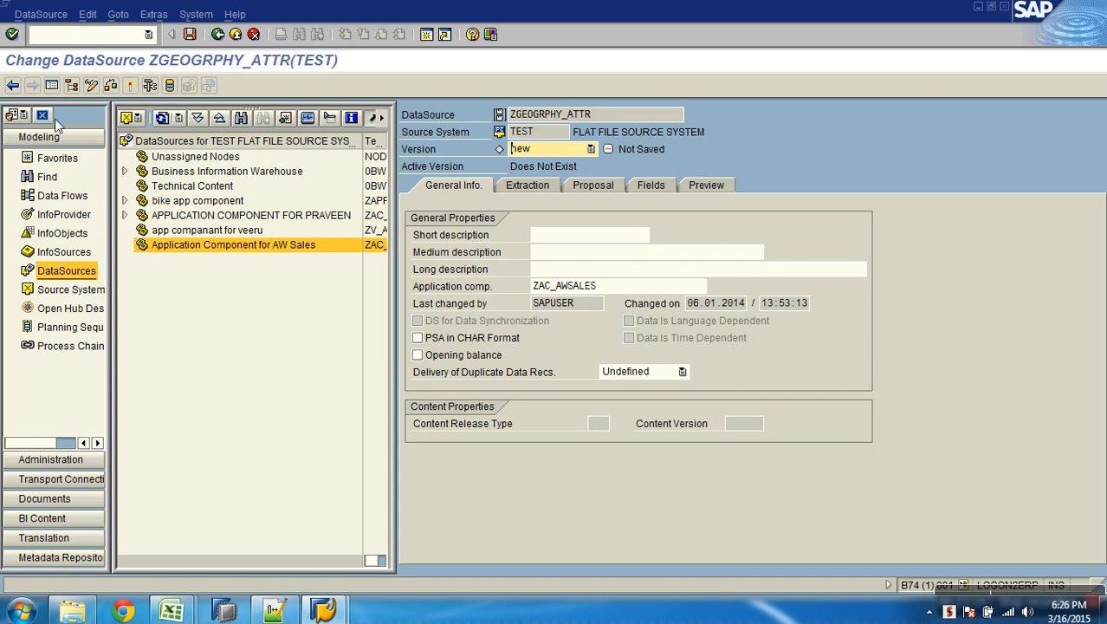
- Hide the navigation area and enter Geography Attr DS as the DataSource's short, medium and long descriptions
left_click(51, 85)
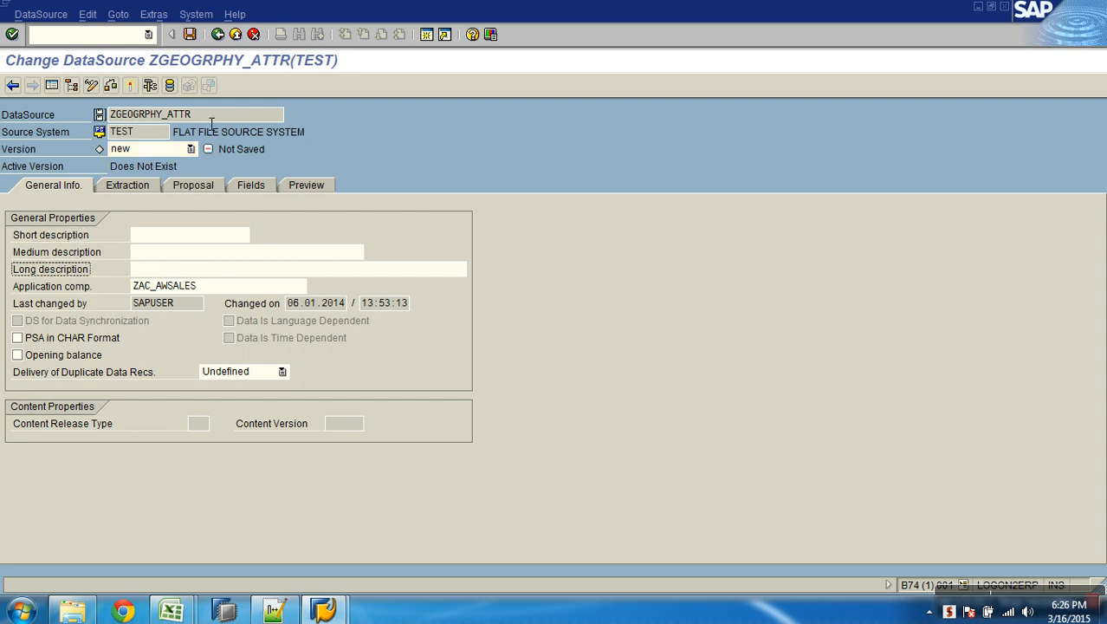
left_click_drag(210, 116, 123, 112)
left_click(189, 235)
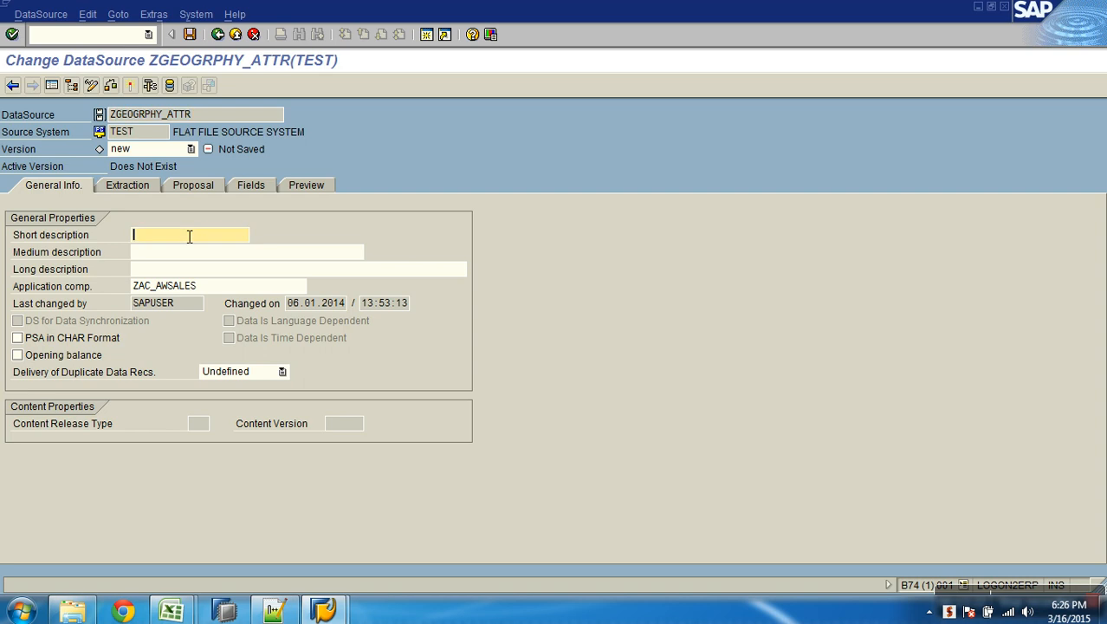
type("Geography Attr DS")
left_click_drag(245, 235, 81, 234)
key("ctrl+c")
key("Tab")
key("ctrl+v")
key("Tab")
key("ctrl+v")
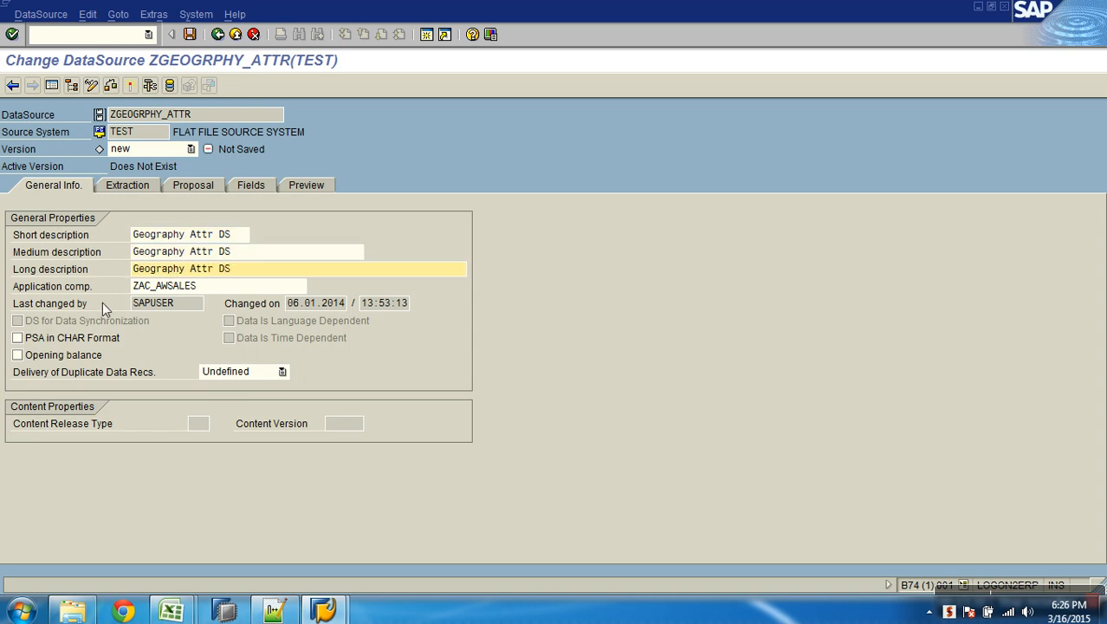
- Examine the application component, last-changed details and content release fields in the DataSource's general information
left_click(216, 290)
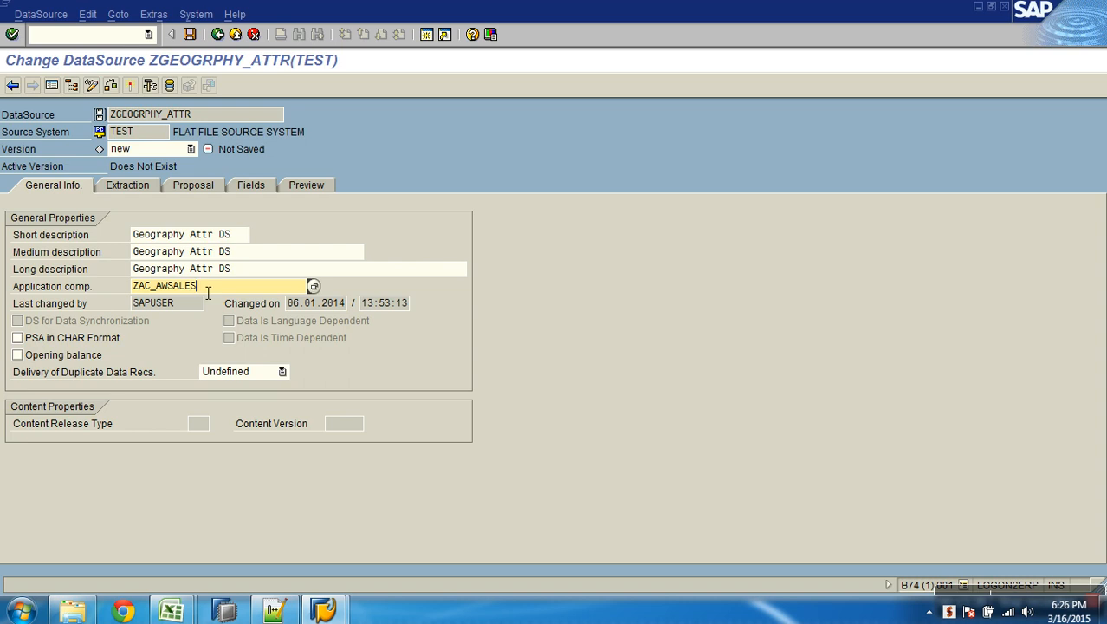
left_click_drag(213, 292, 102, 288)
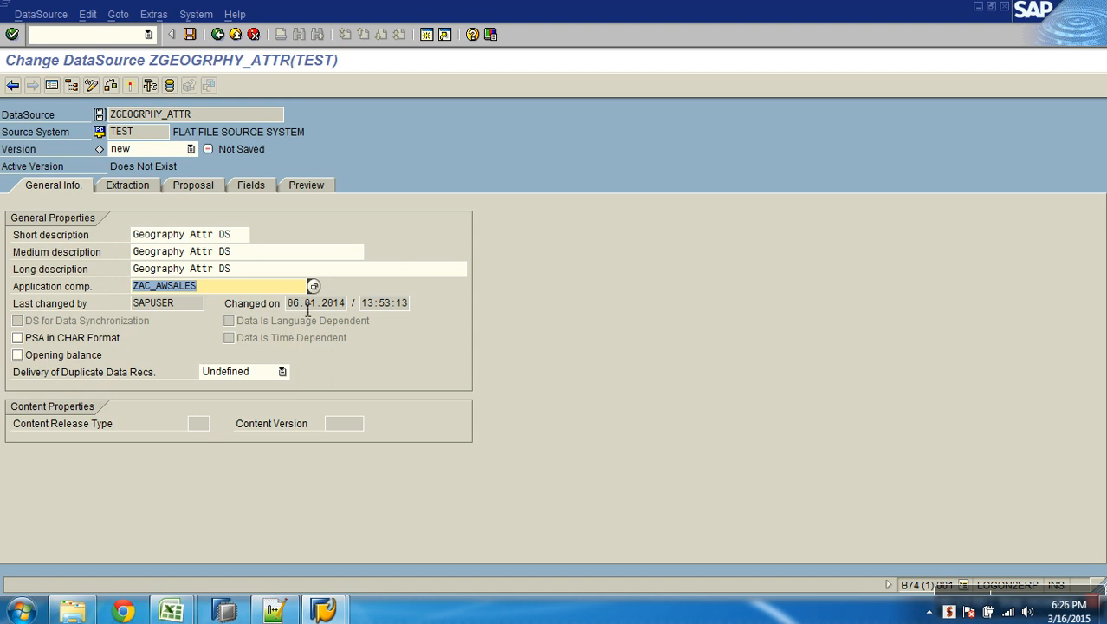
left_click(308, 311)
left_click(396, 314)
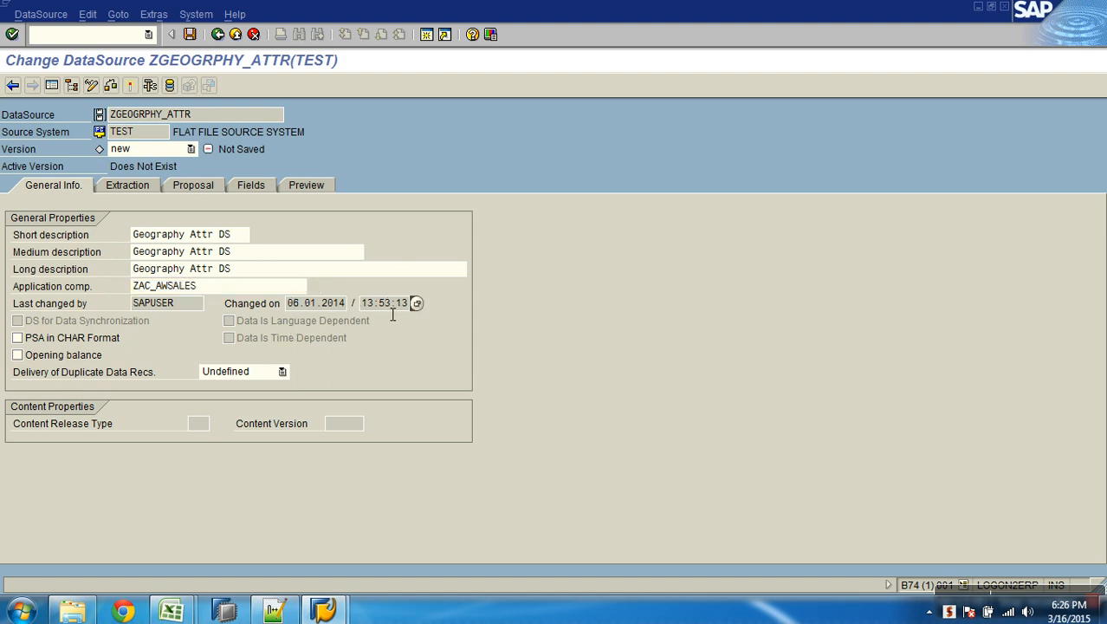
left_click_drag(191, 310, 134, 305)
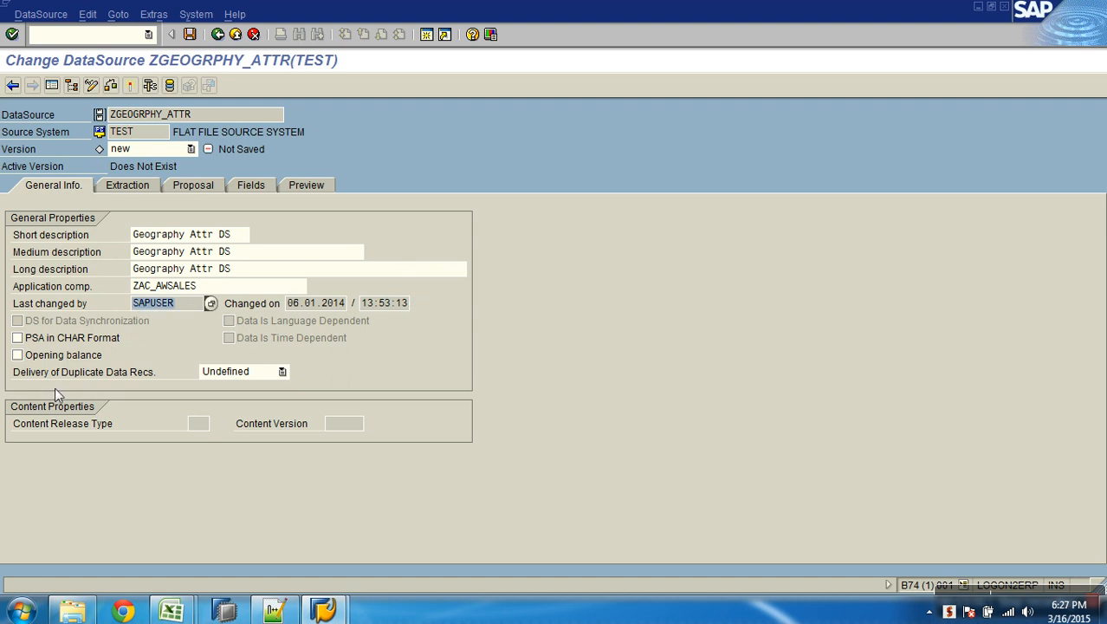
left_click(71, 426)
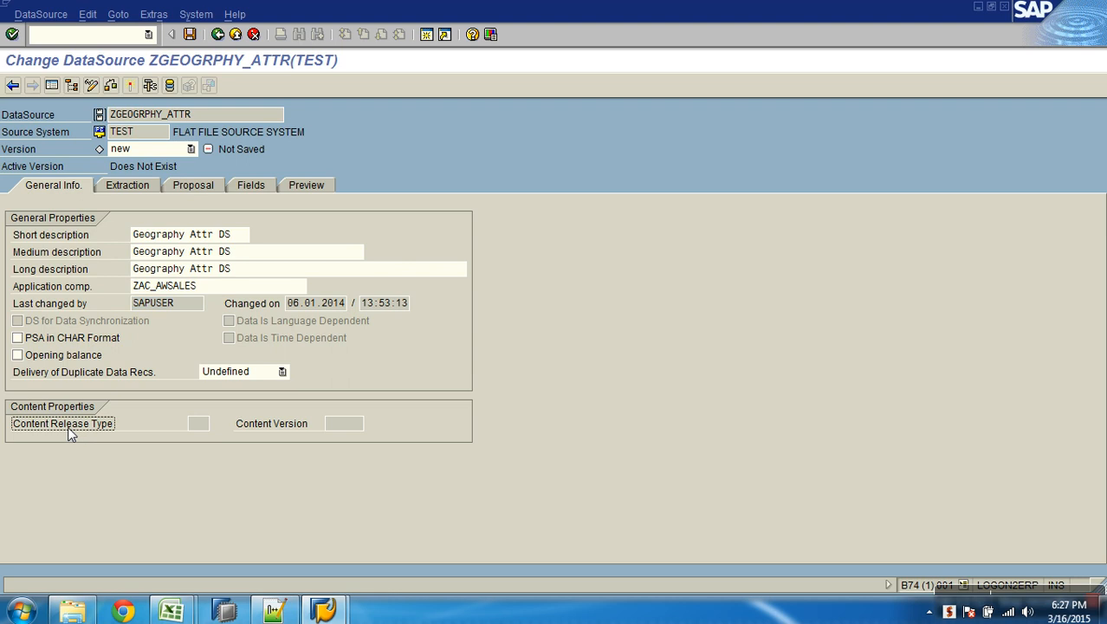
left_click(198, 424)
left_click(339, 424)
left_click(208, 426)
- Open the DataSource's extraction settings and choose Load Text-Type File from Local Workstation as the adapter
left_click(146, 184)
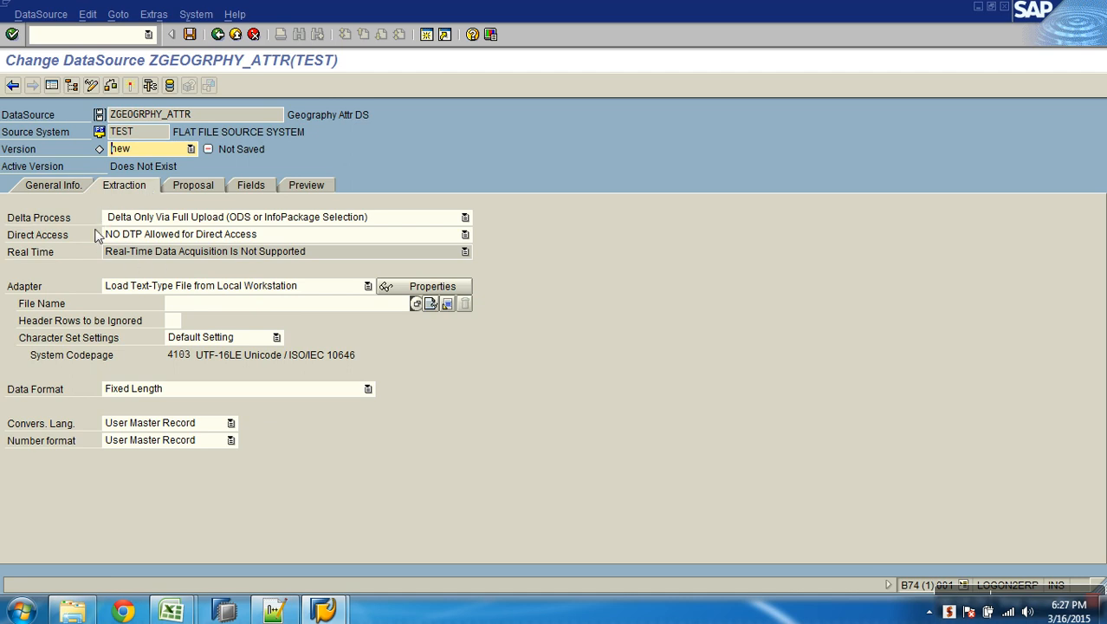
left_click(16, 286)
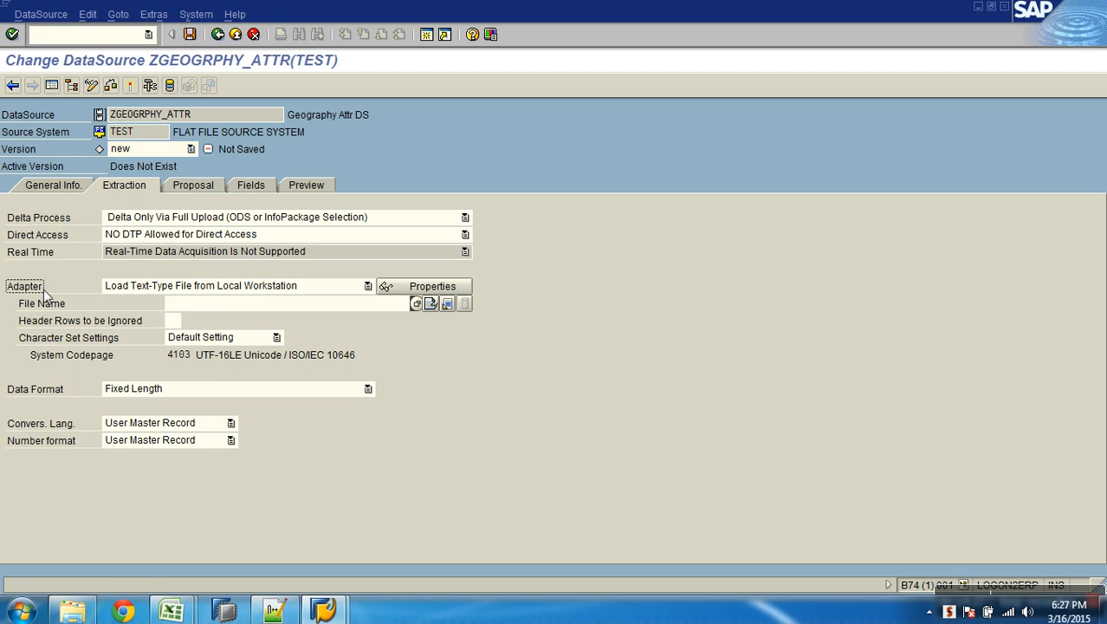
left_click(142, 138)
double_click(142, 139)
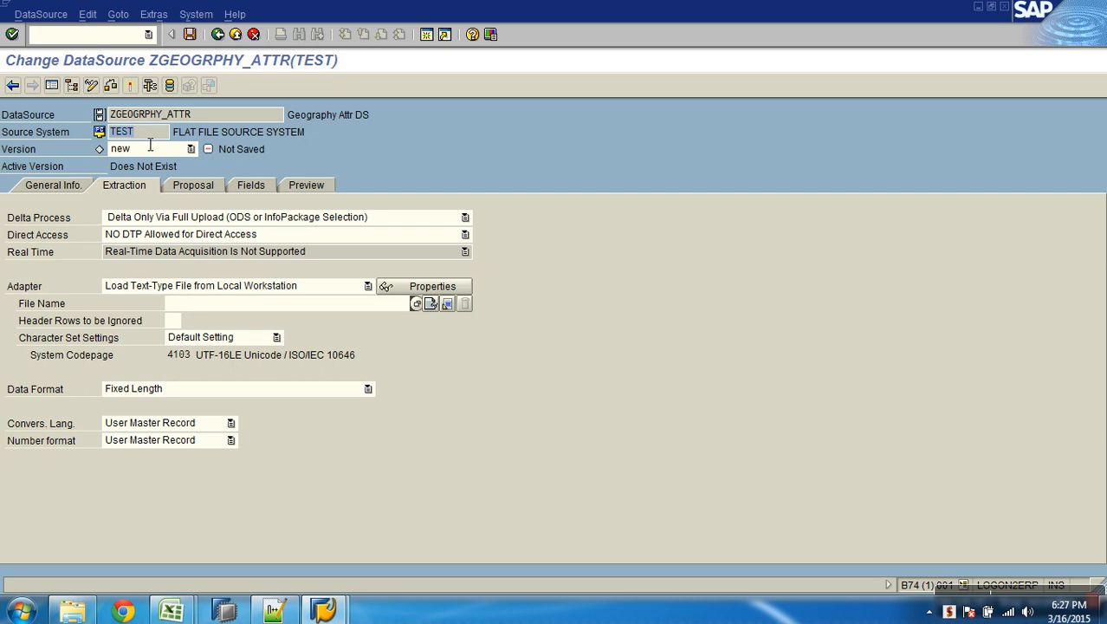
left_click(368, 287)
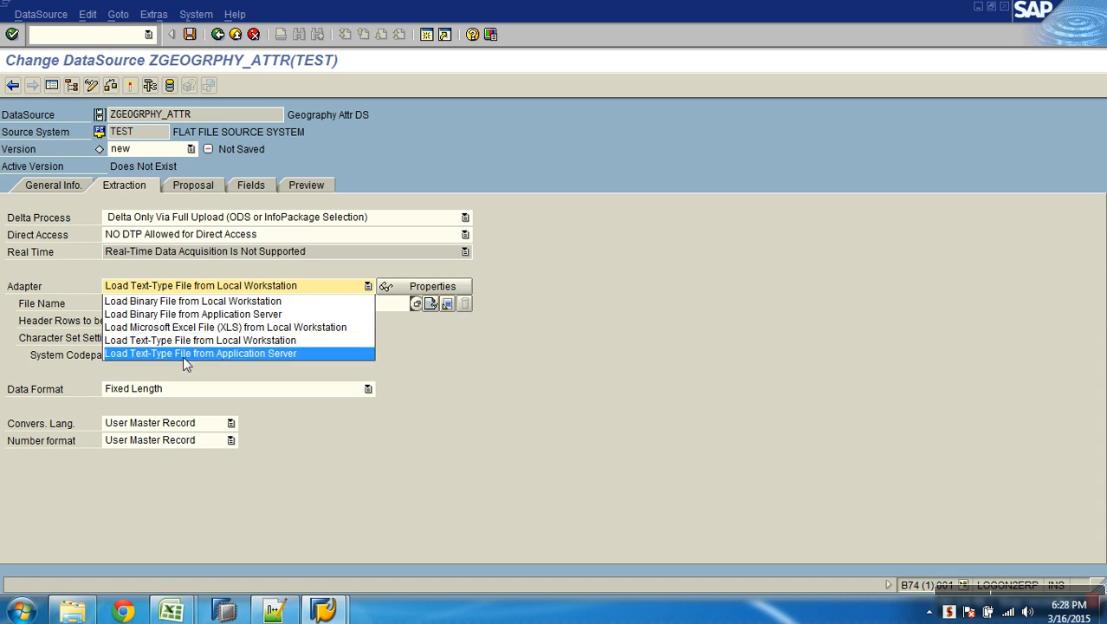
left_click(277, 341)
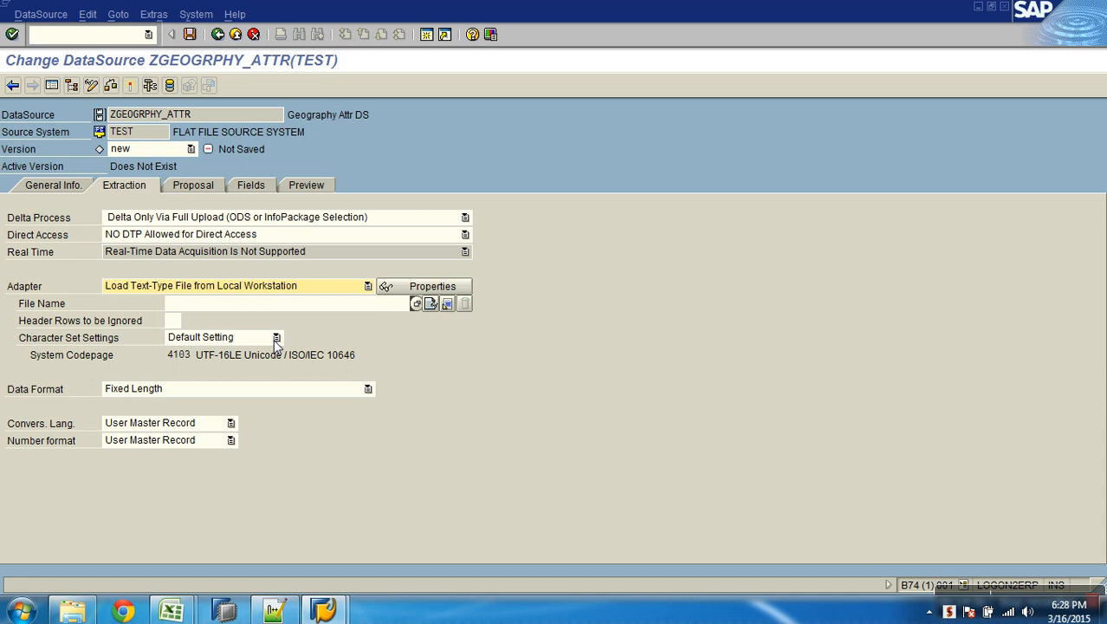
- Try the Load Text-Type File from Application Server adapter and its file input help, and return to Load Text-Type File from Local Workstation
left_click(313, 284)
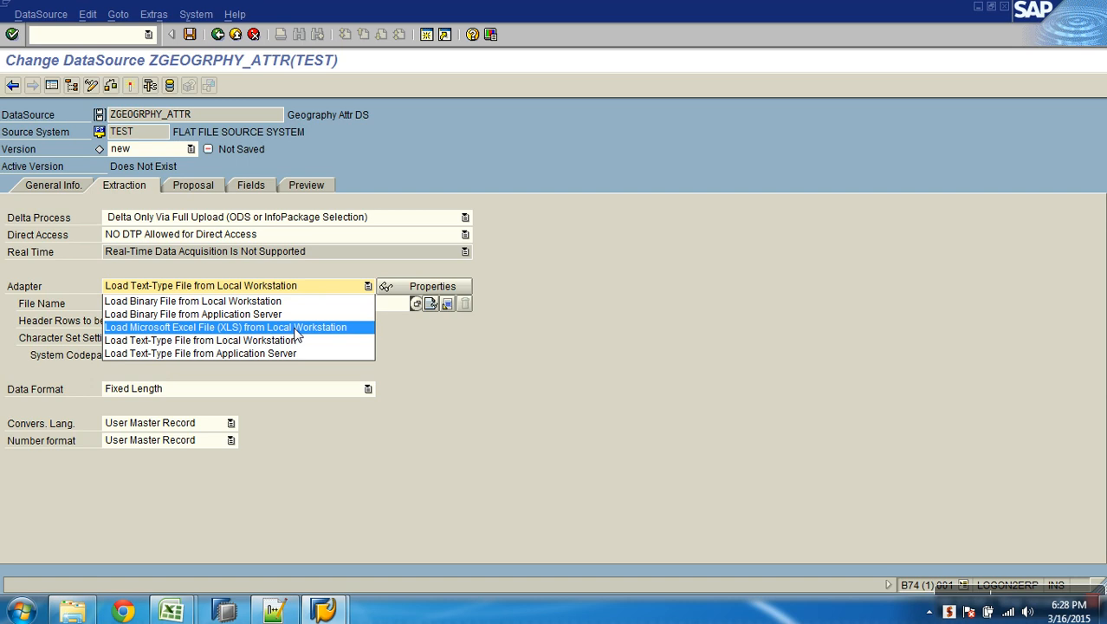
left_click(292, 354)
left_click(278, 310)
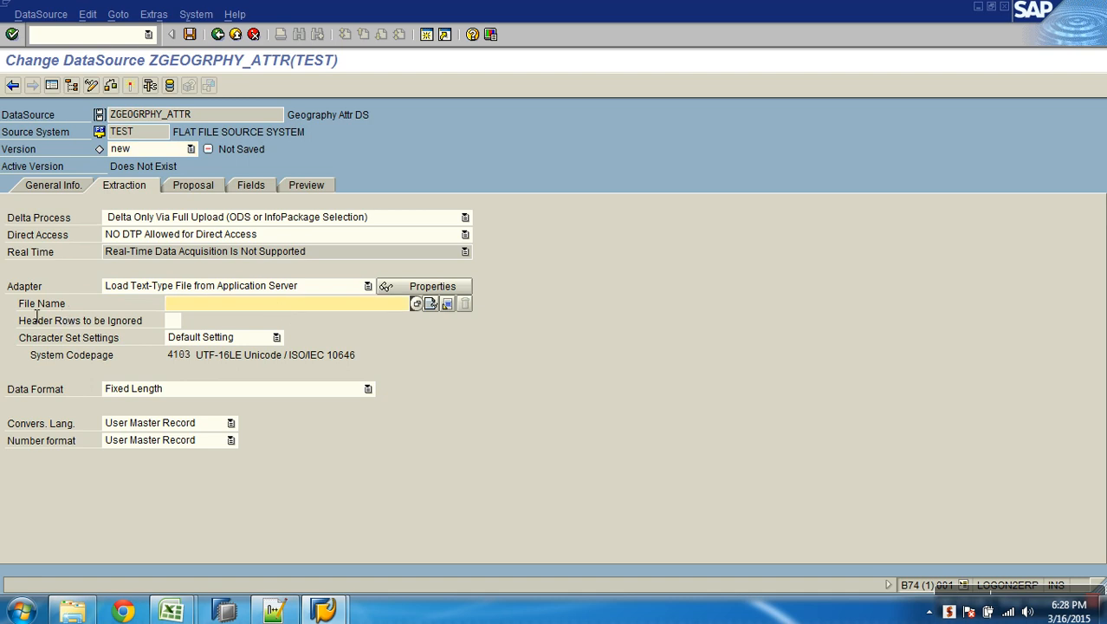
left_click(417, 304)
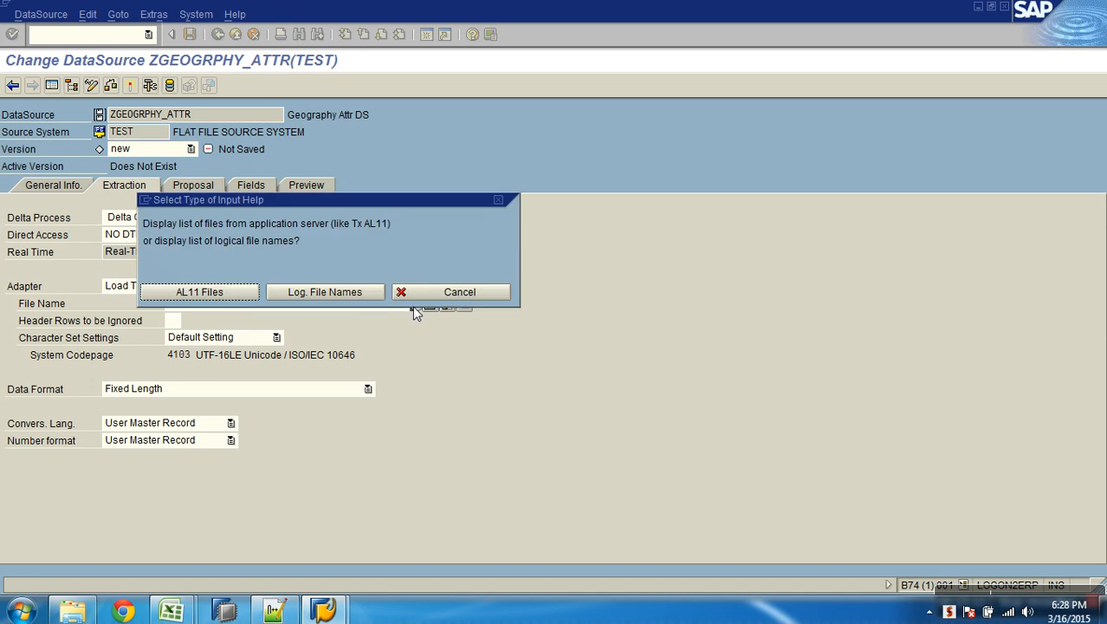
left_click(442, 297)
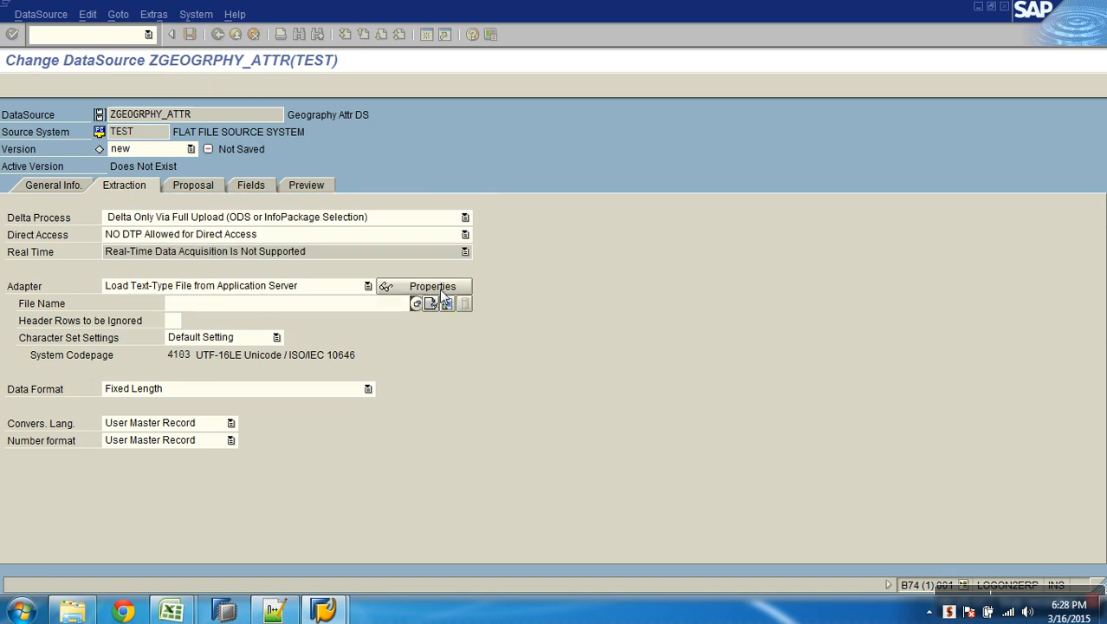
left_click(307, 289)
left_click(267, 345)
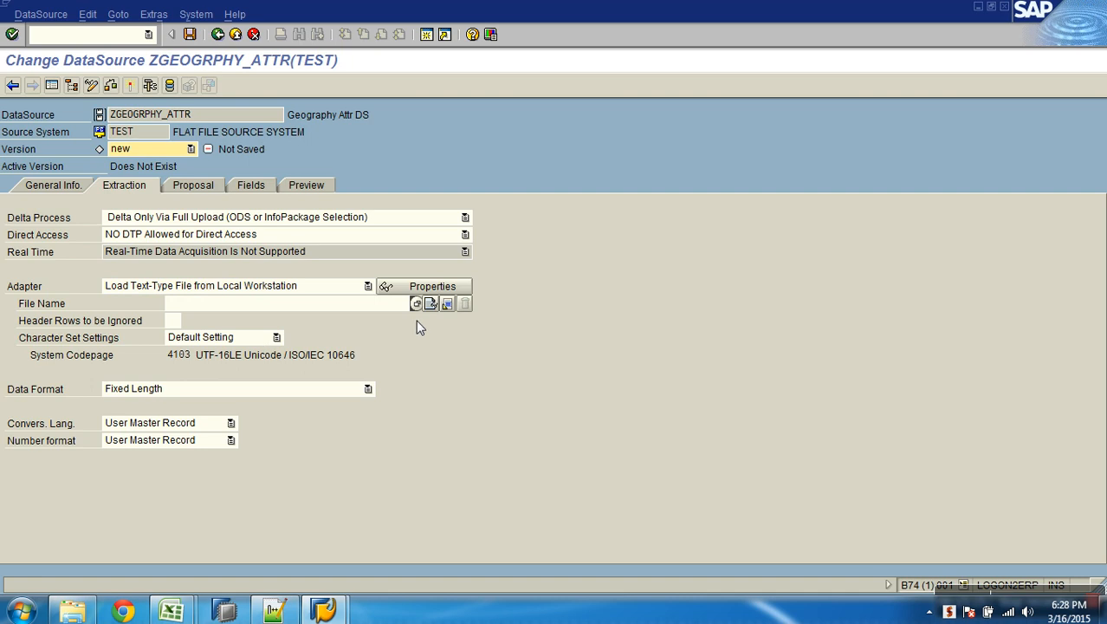
- Select the Geography_details file in the desktop's AW_sales folder as the source file and check its extension
left_click(418, 304)
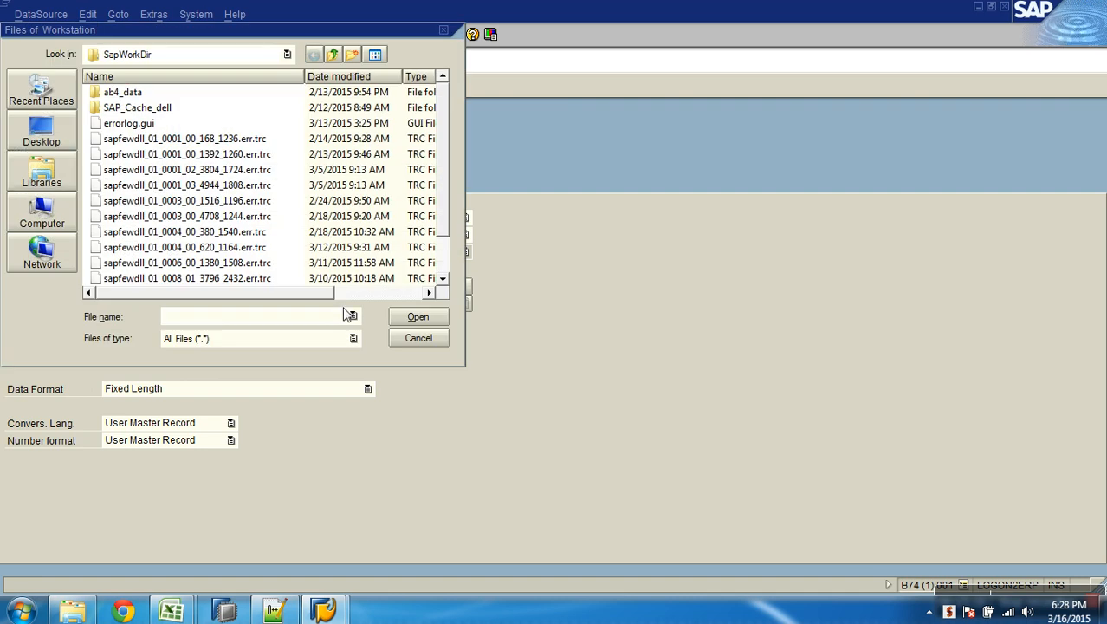
left_click(41, 132)
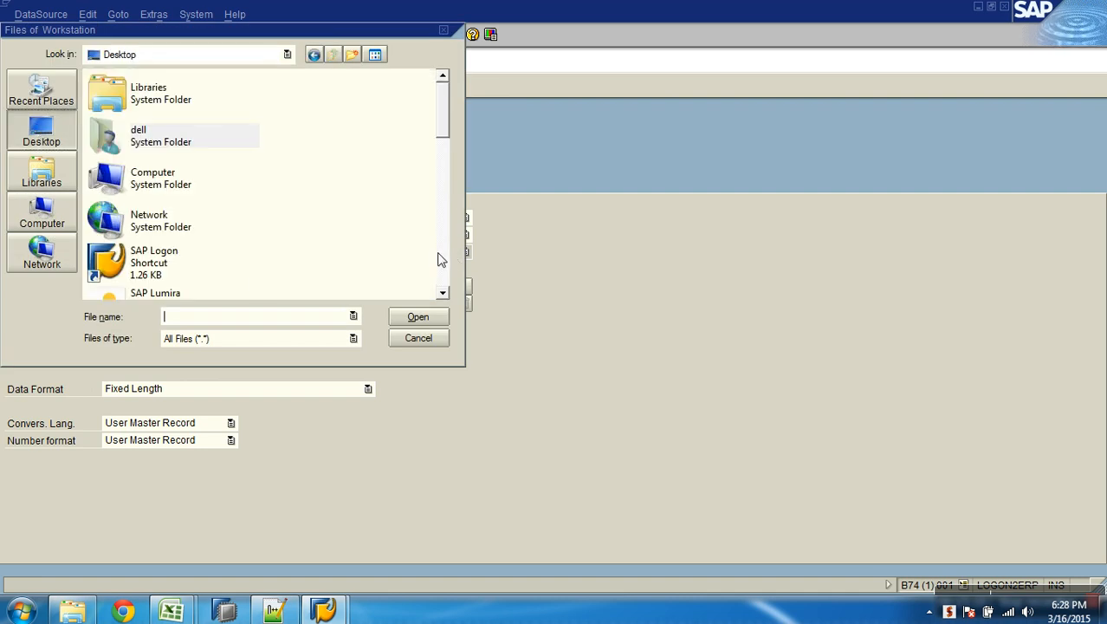
scroll(436, 258, "down", 3)
double_click(157, 129)
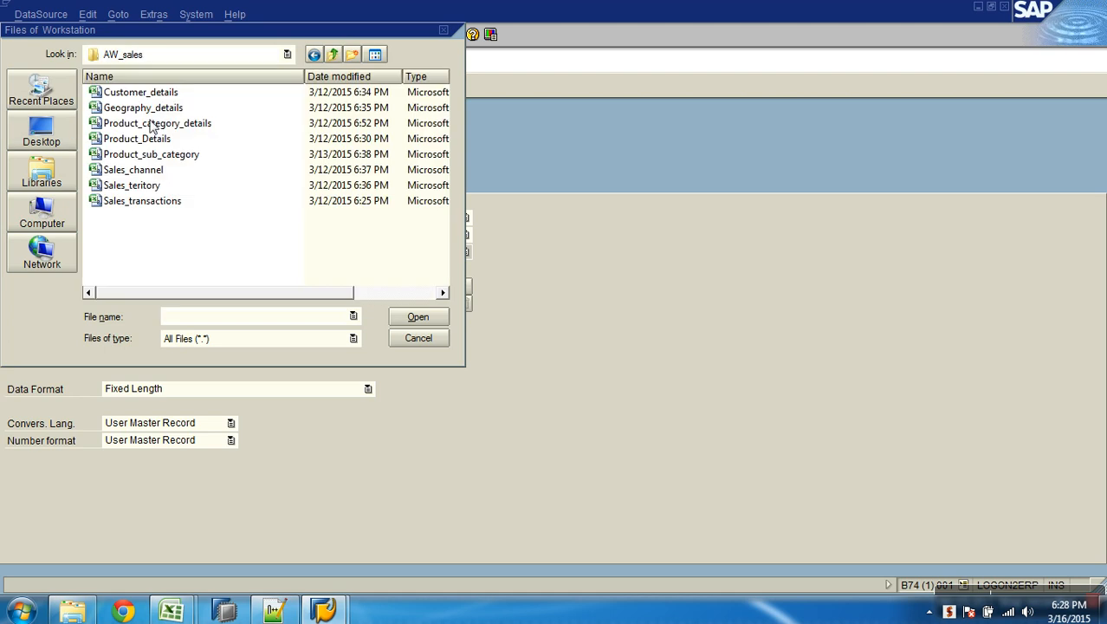
double_click(139, 114)
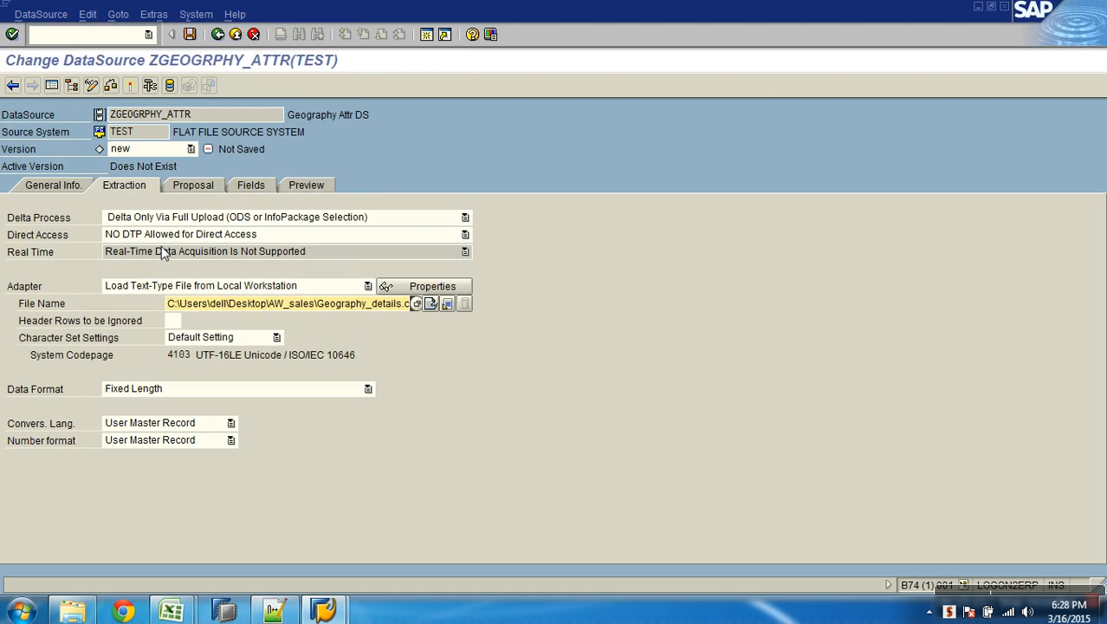
left_click_drag(276, 304, 419, 313)
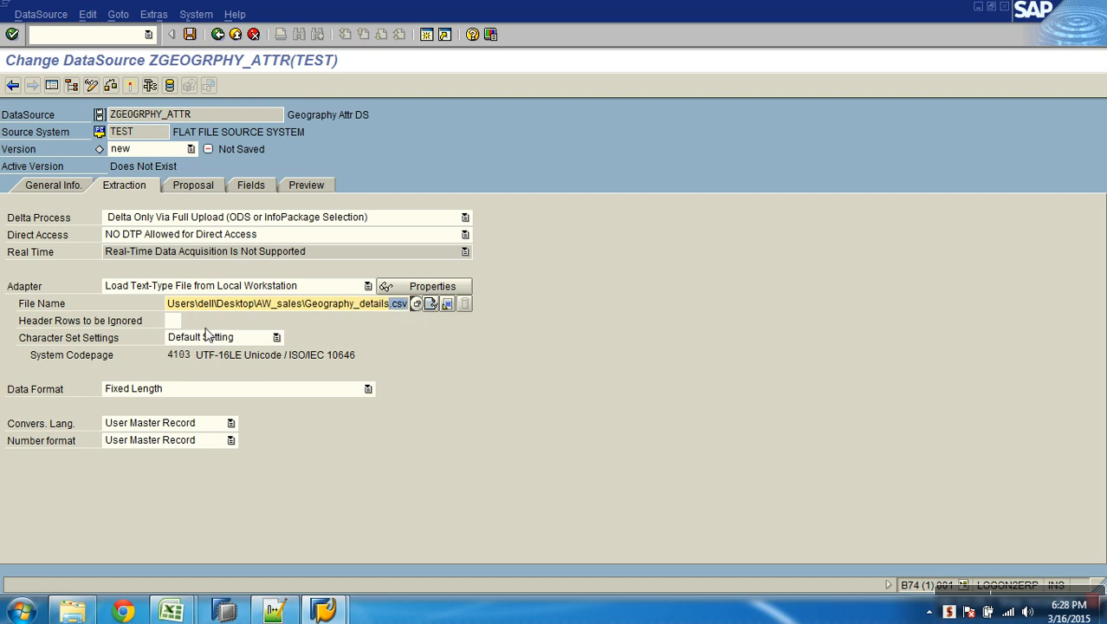
- Check the header row of the Geography_details workbook in Excel, and back in SAP set the header rows to be ignored to 1
left_click(178, 322)
mouse_move(179, 610)
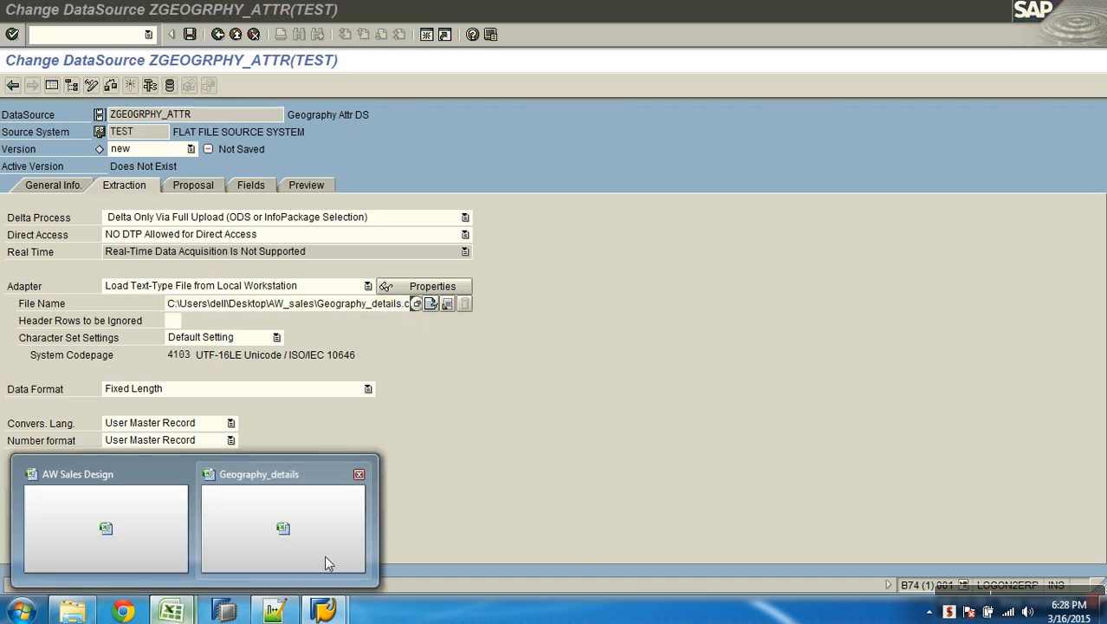
left_click(324, 559)
left_click(10, 162)
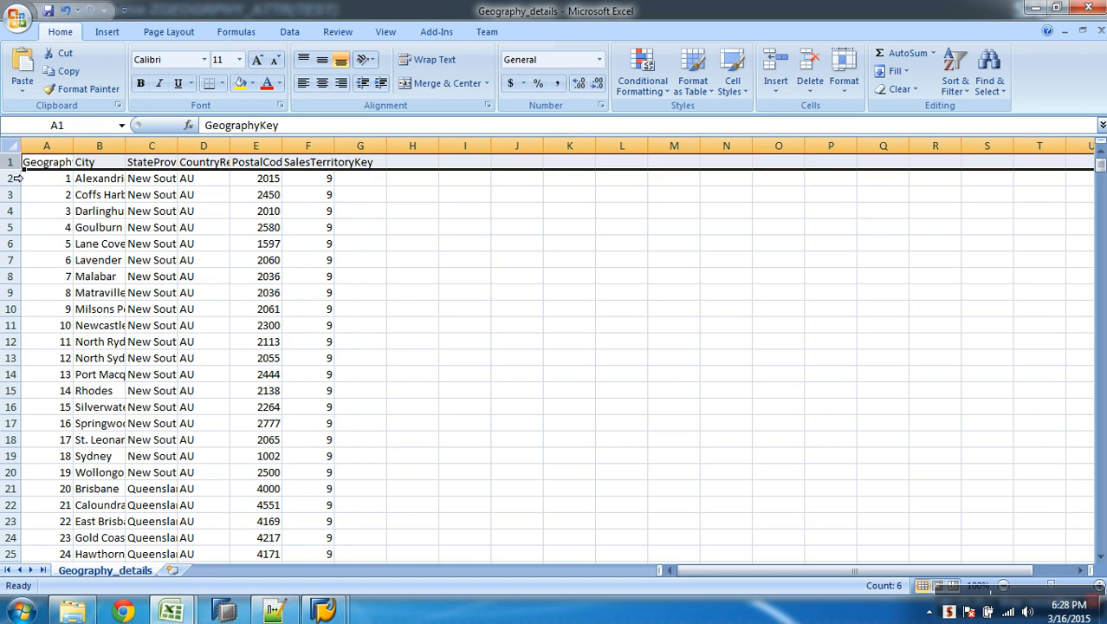
key("alt+Tab")
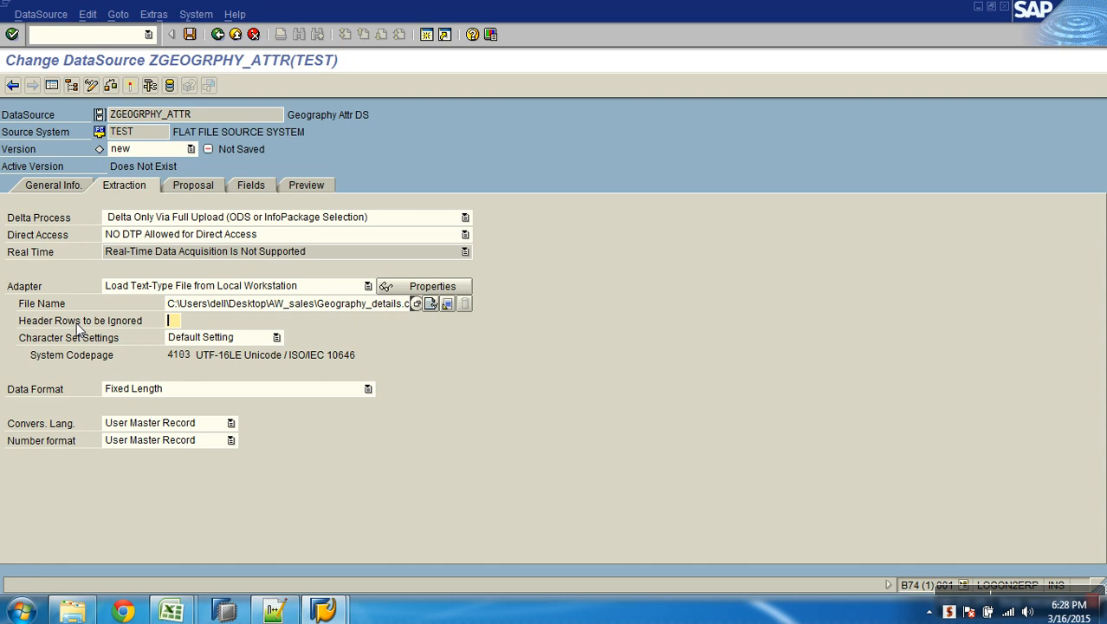
left_click(173, 320)
type("1")
- Leave the data format choice, switch to Excel and close the Geography_details workbook
left_click(276, 388)
left_click(596, 402)
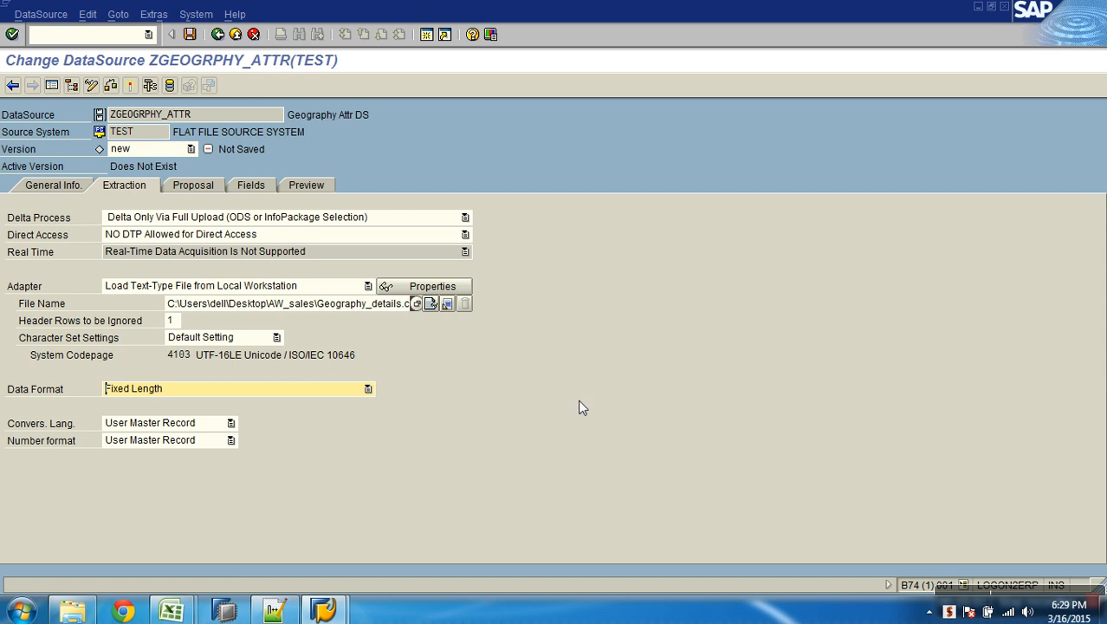
left_click(171, 611)
left_click(339, 525)
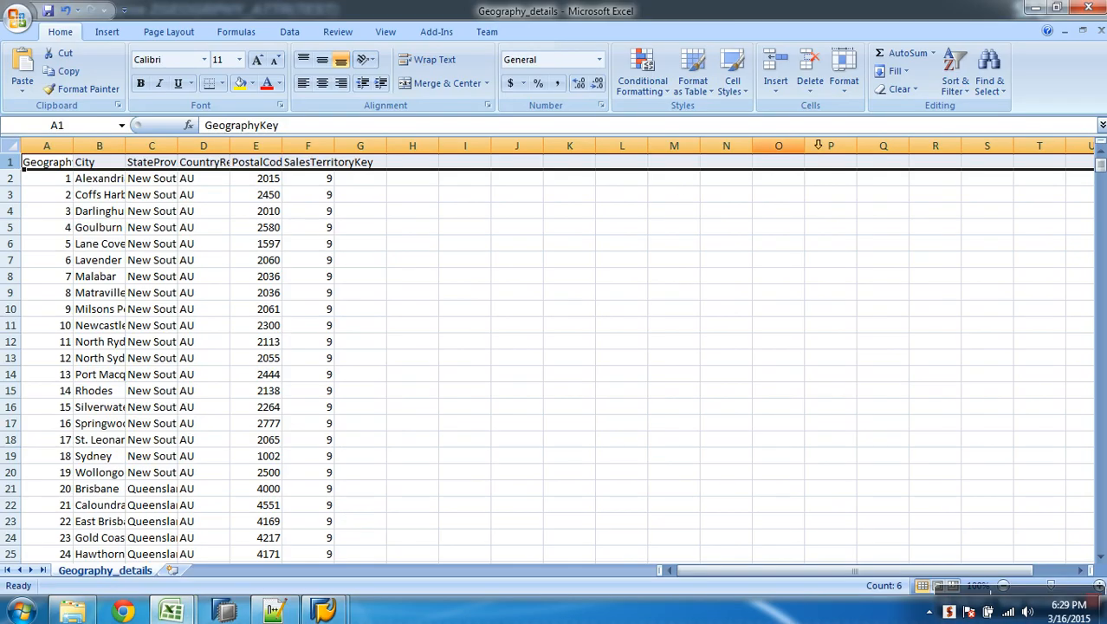
left_click(1102, 31)
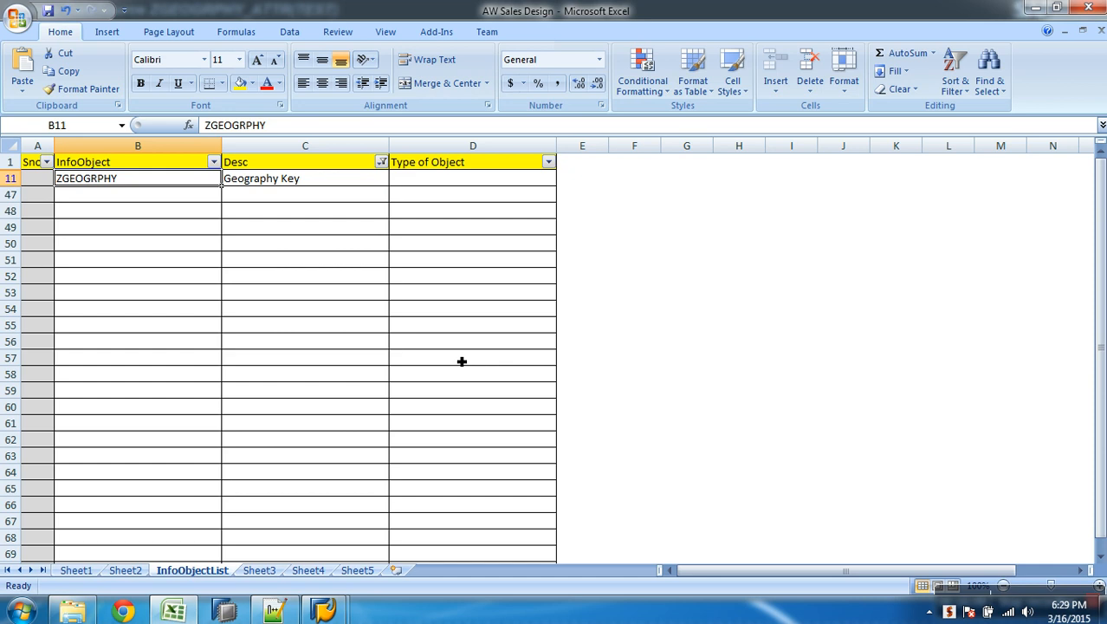
- Open Geography_details from the desktop's AW_sales folder in Notepad, examine how its values are separated, and close it
key("super+d")
double_click(31, 250)
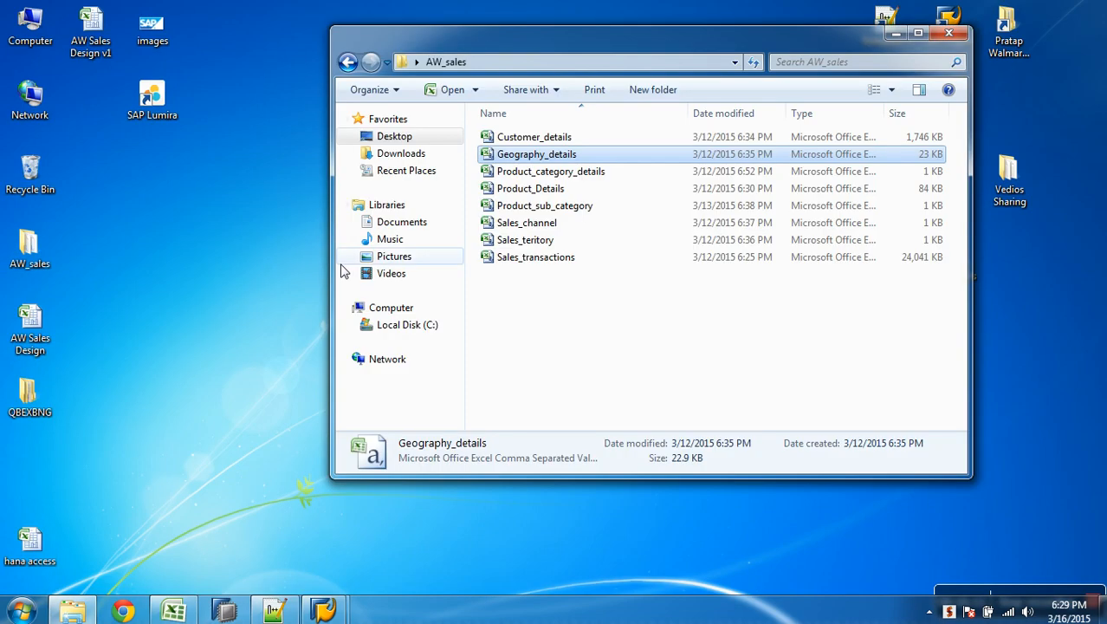
right_click(520, 161)
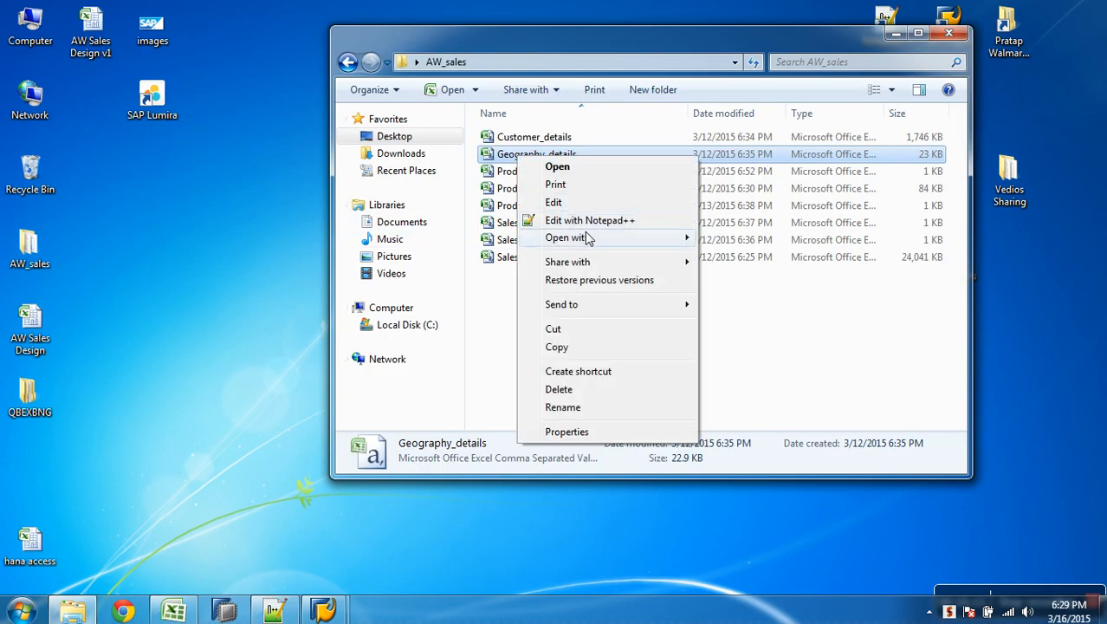
mouse_move(606, 238)
left_click(761, 258)
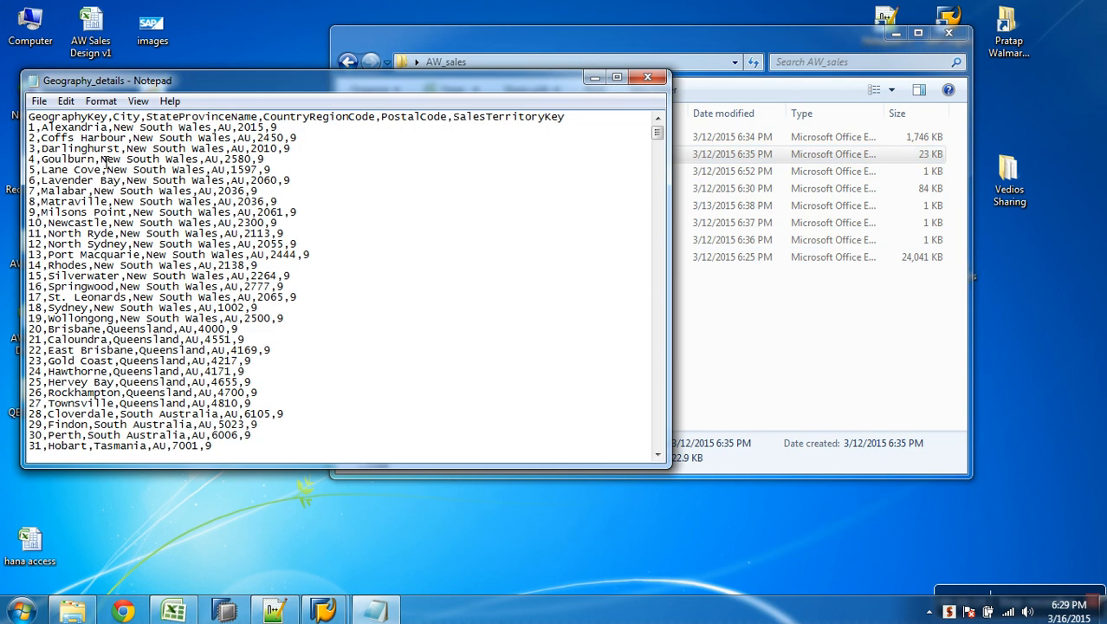
left_click_drag(66, 129, 96, 130)
left_click(323, 132)
left_click(654, 78)
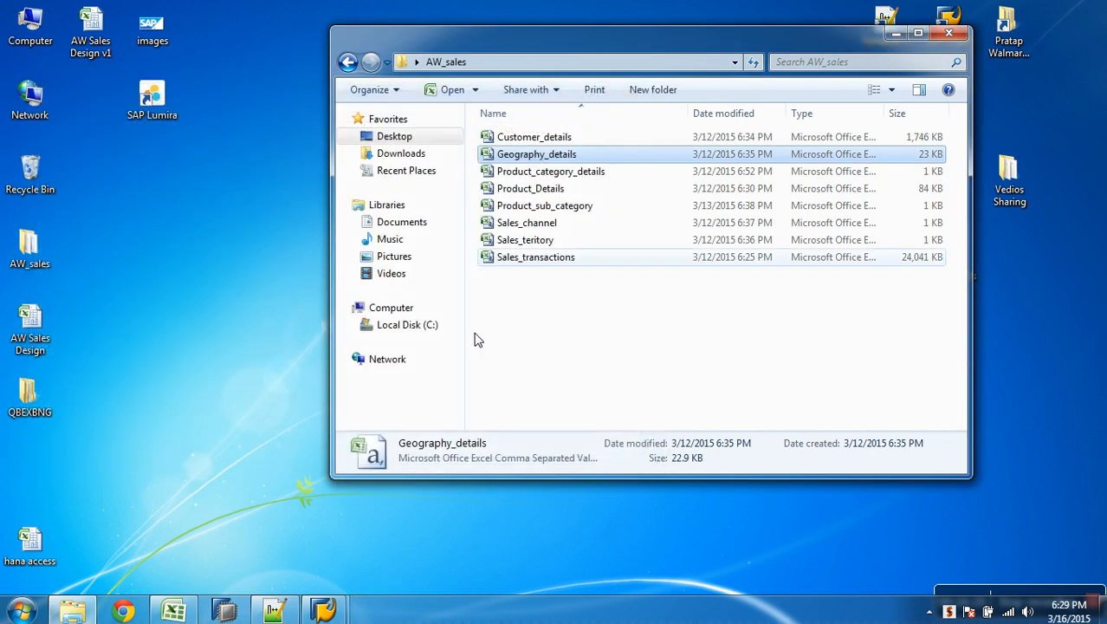
- Back in SAP, set the DataSource's data format to Separated with Separator (for Example, CSV) and its data separator to a comma
mouse_move(324, 612)
left_click(381, 539)
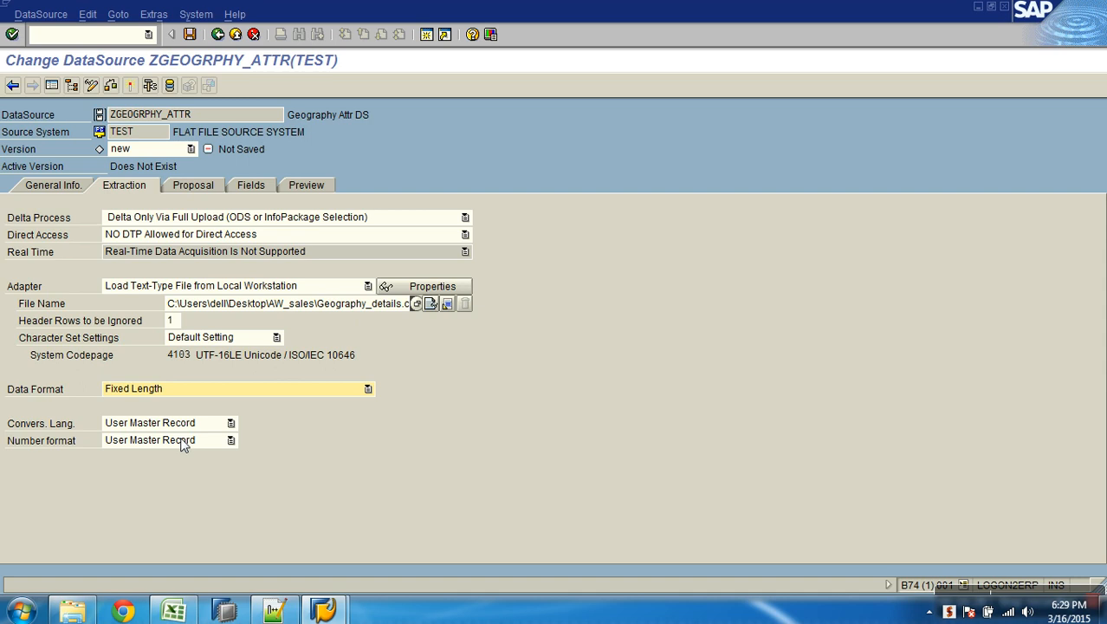
left_click(157, 389)
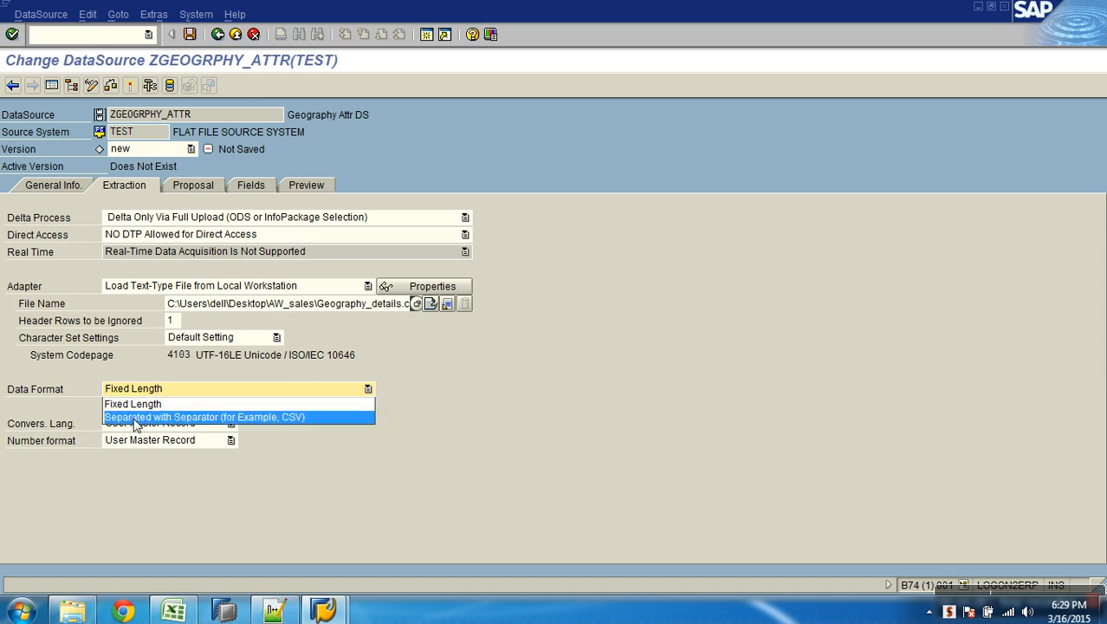
left_click(245, 416)
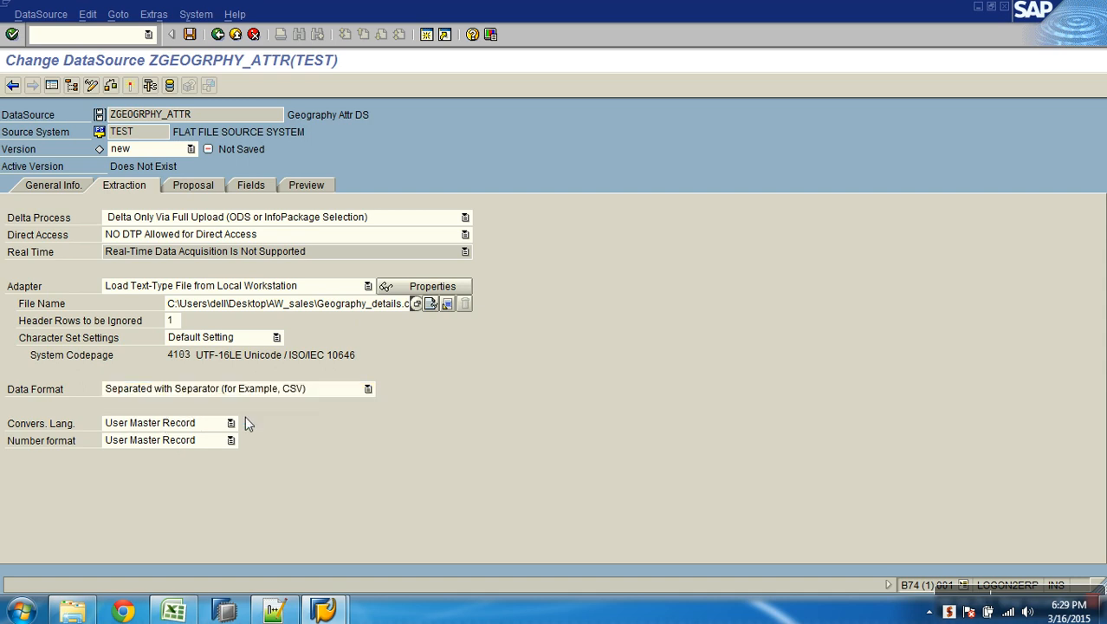
left_click_drag(192, 409, 163, 407)
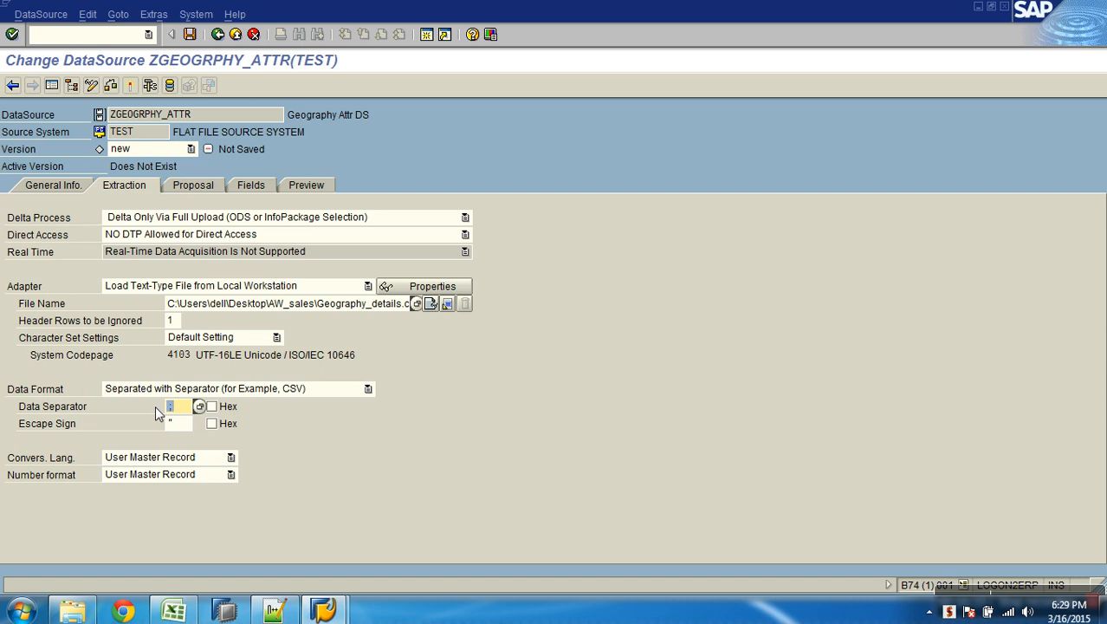
type(",")
- Review the DataSource's field list and extraction settings, and read the Create DataSource notes on source and transfer structure in Notepad++
left_click(247, 189)
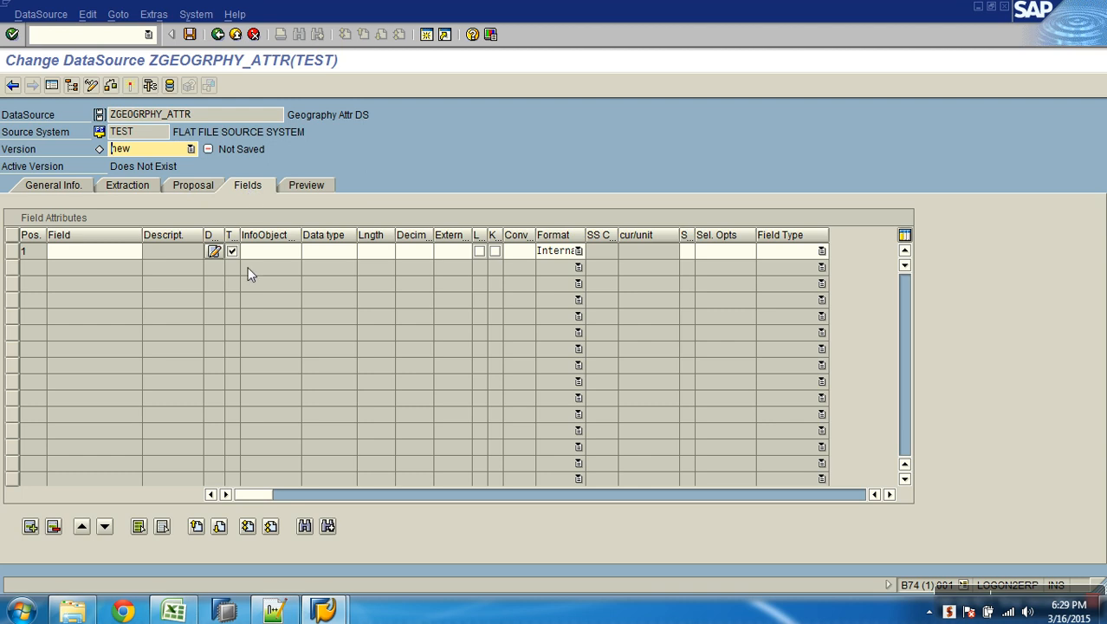
left_click(146, 184)
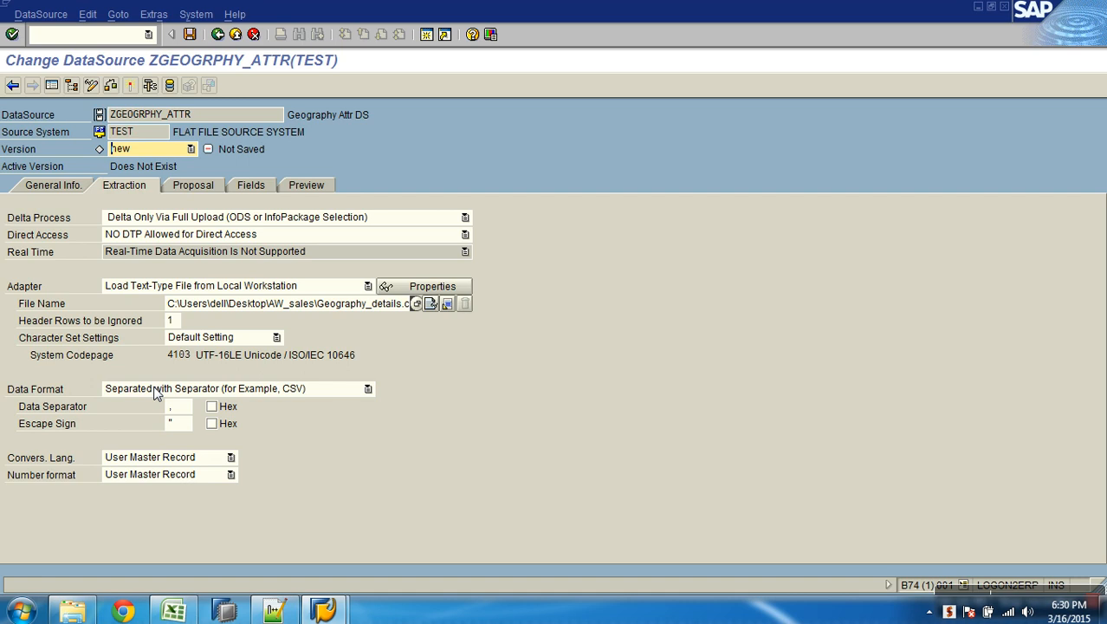
left_click(250, 186)
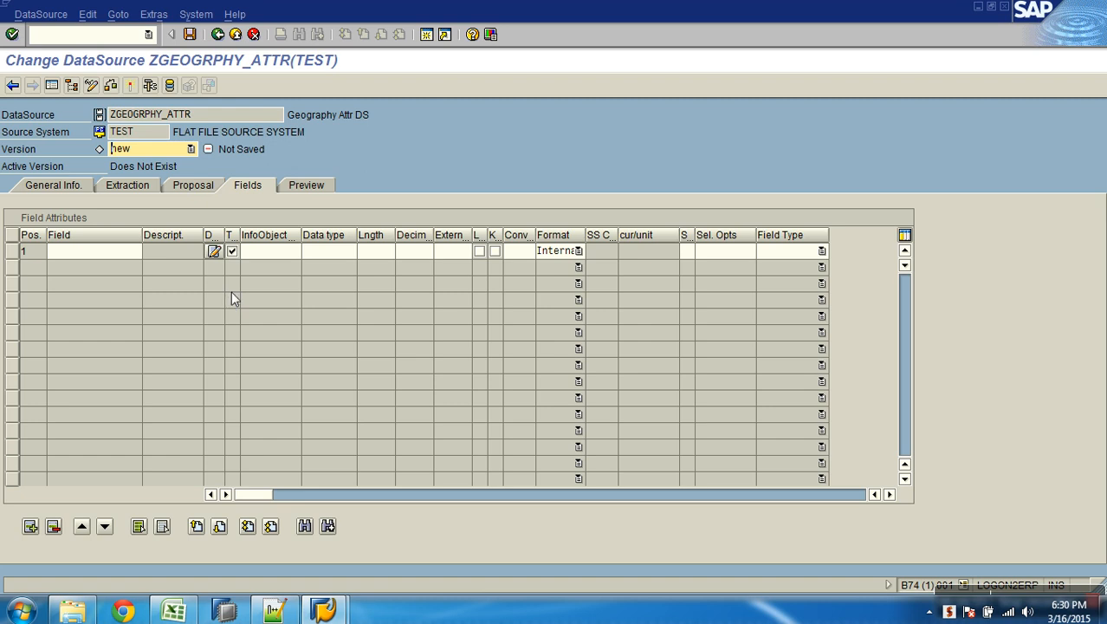
left_click(274, 612)
left_click_drag(223, 269, 16, 270)
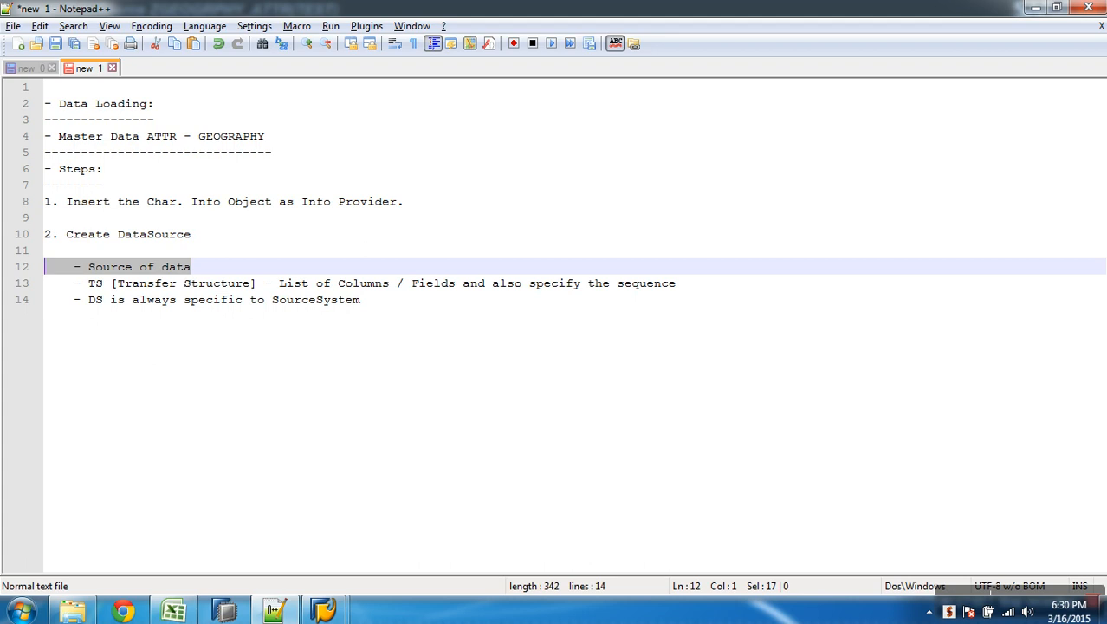
left_click_drag(697, 291, 17, 290)
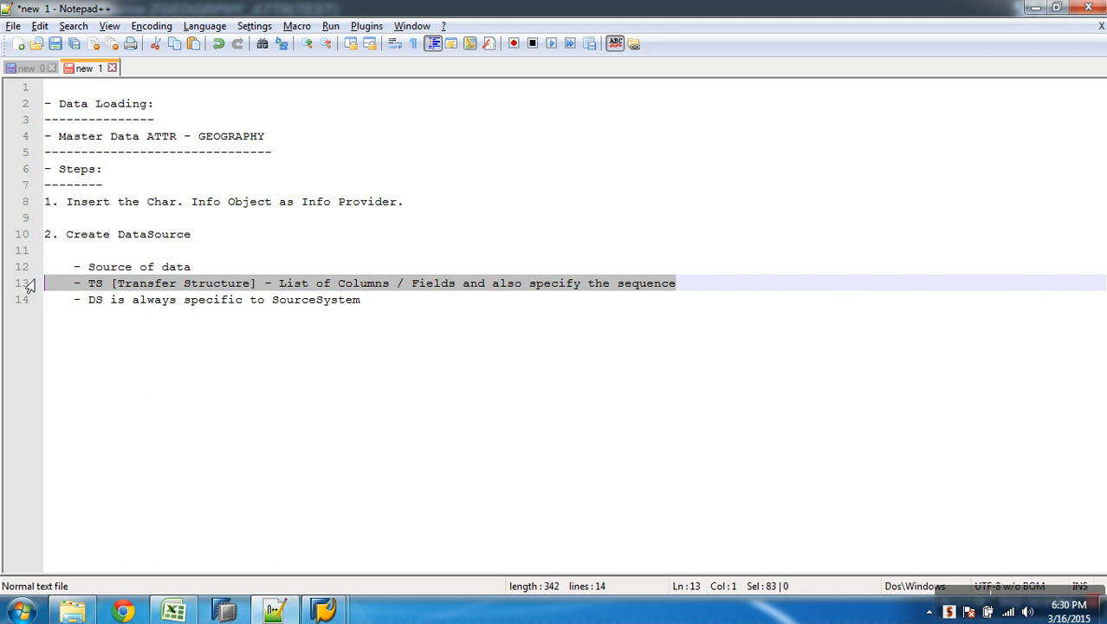
key("alt+Tab")
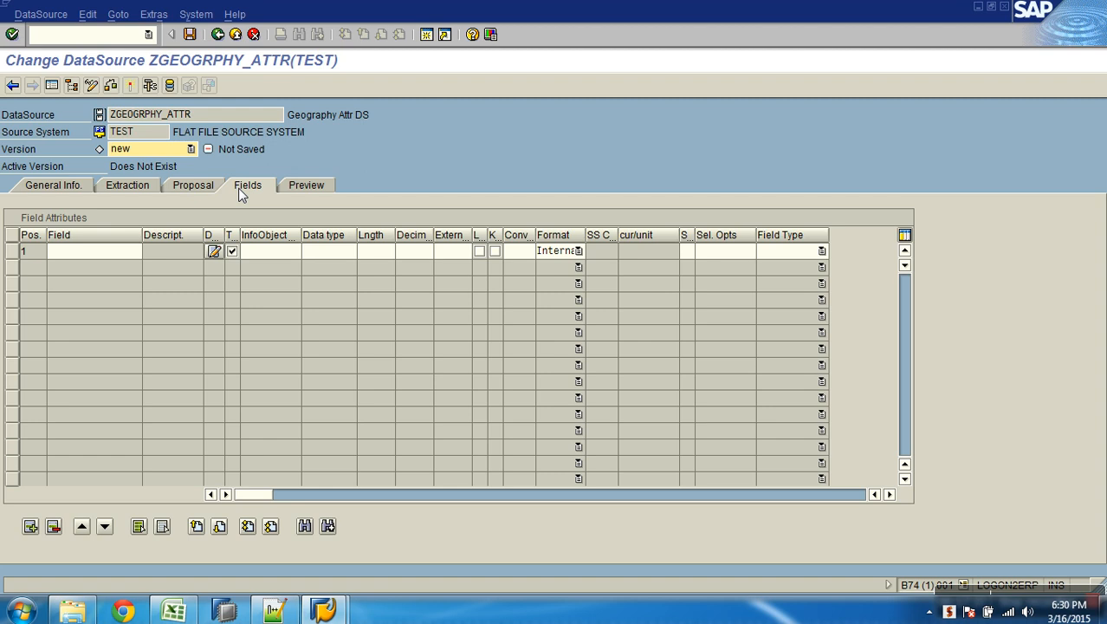
left_click(258, 257)
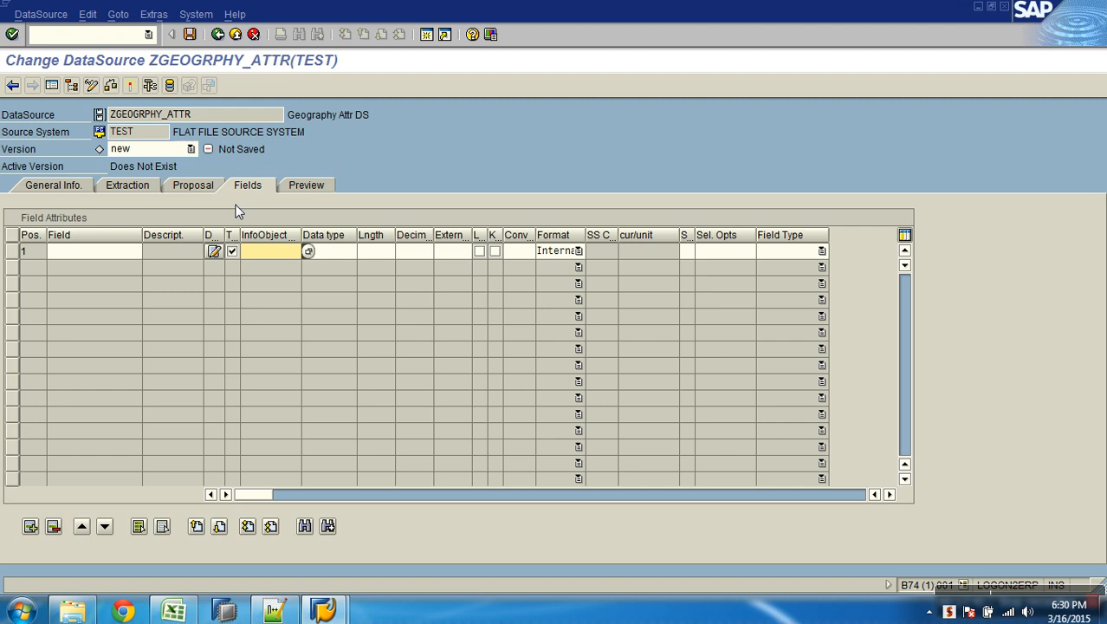
- Load example data from the file to propose the fields, bring the proposal into the field list, and widen its Field column
left_click(196, 187)
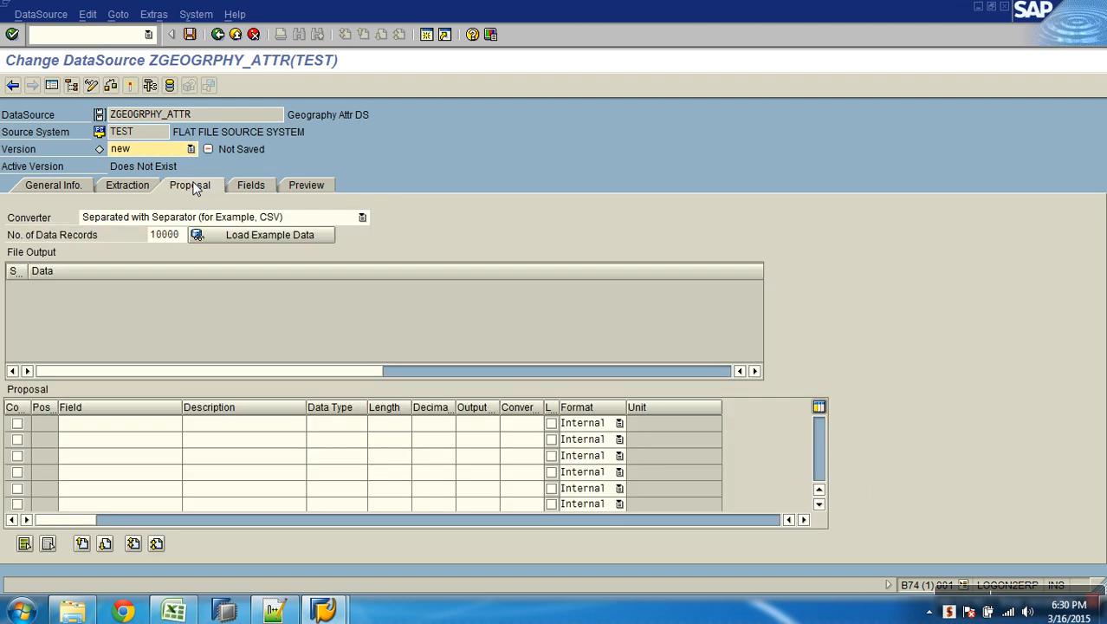
mouse_move(172, 612)
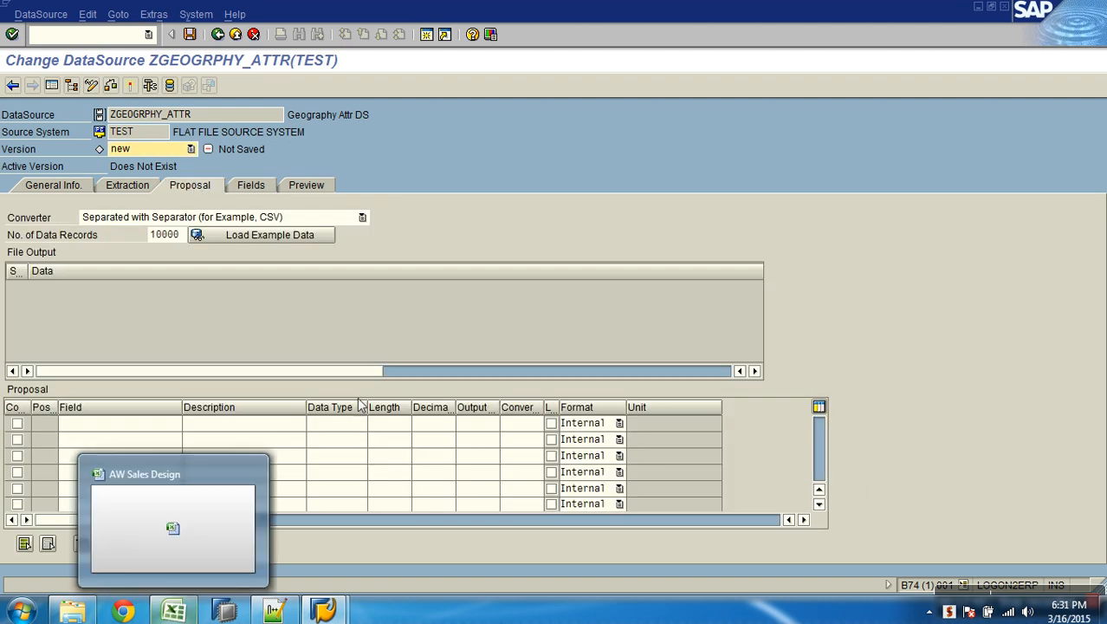
left_click(293, 243)
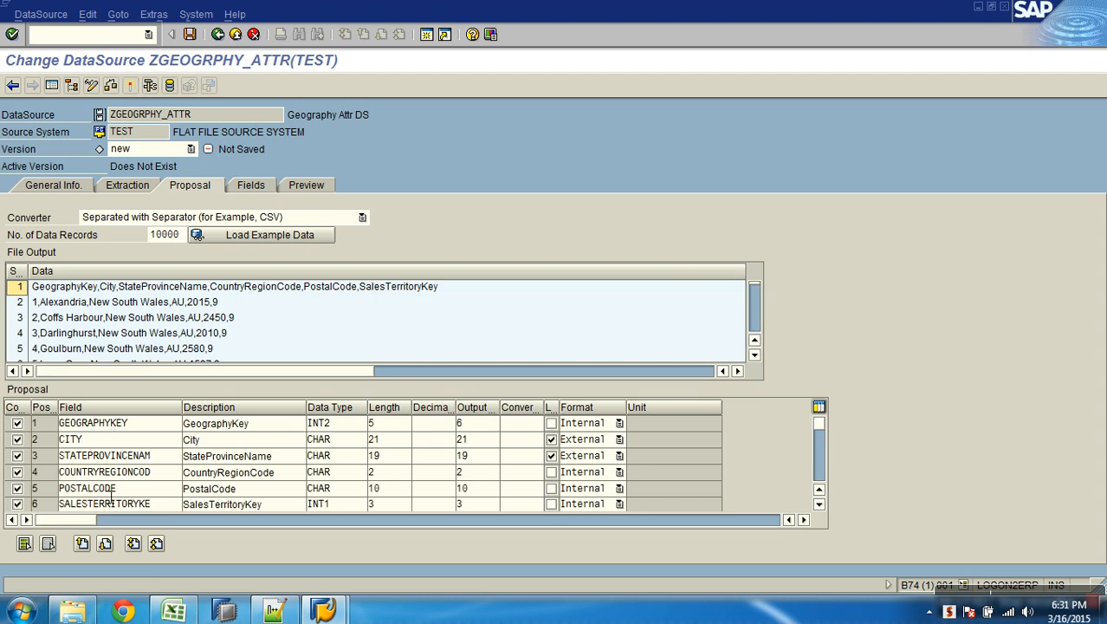
left_click(251, 185)
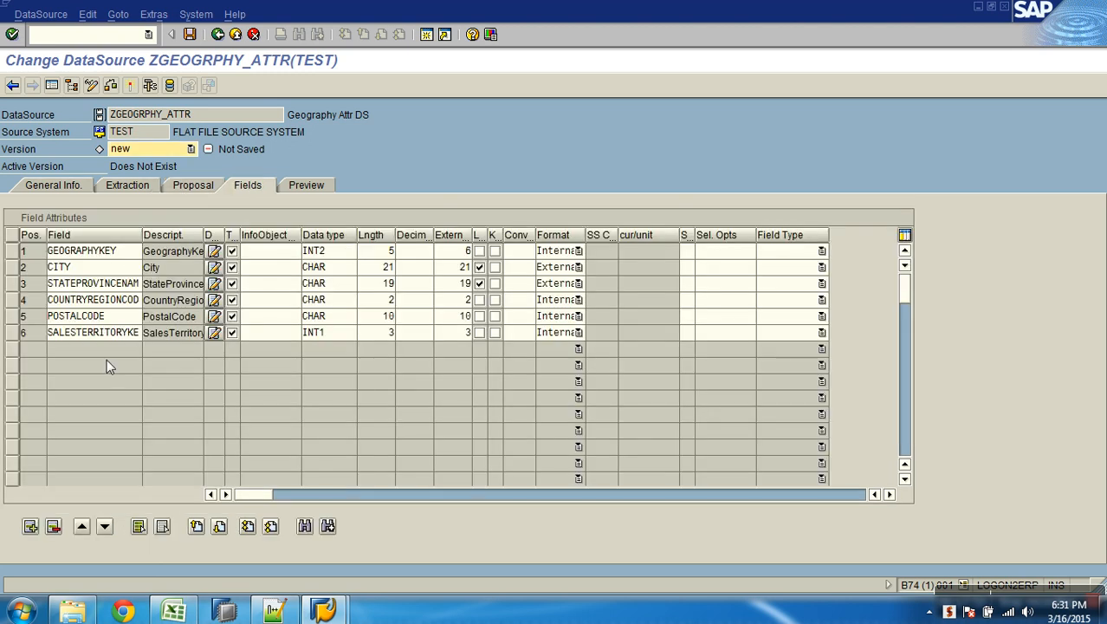
left_click_drag(143, 237, 171, 237)
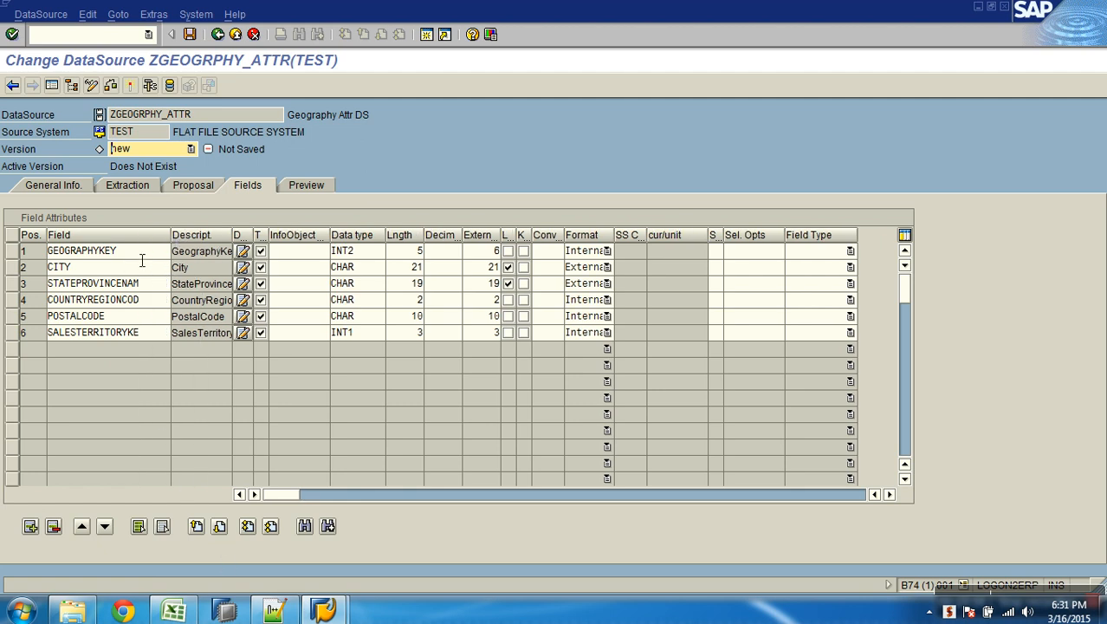
- Compare the GEOGRAPHYKEY field name with the first column header of the Geography_details workbook in Excel, and return to the SAP field list
left_click_drag(143, 251, 50, 251)
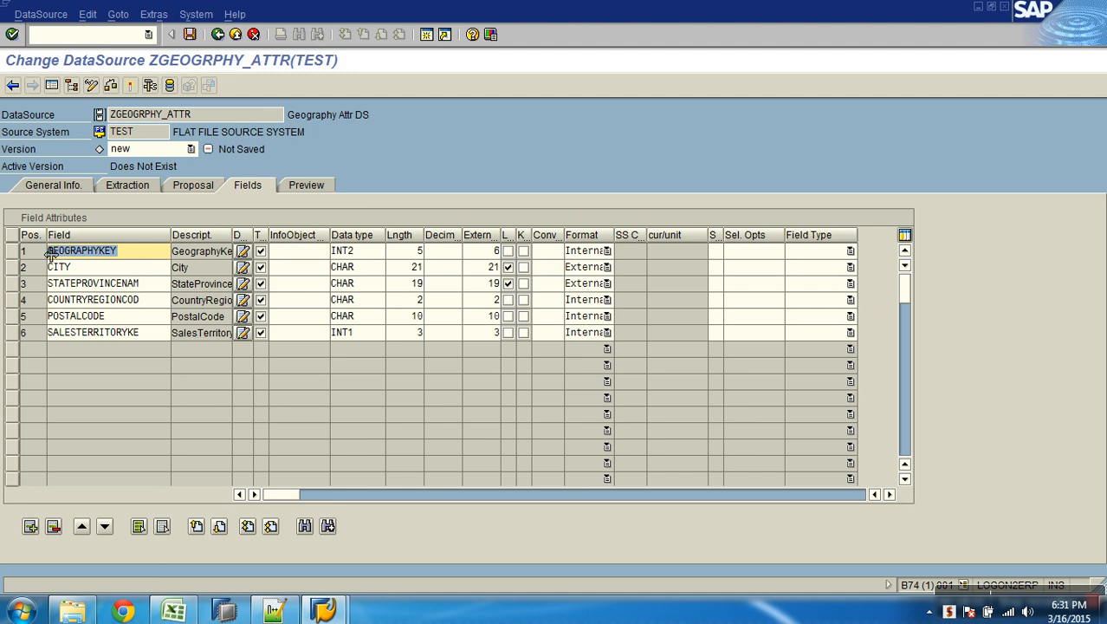
left_click_drag(142, 250, 41, 251)
left_click(72, 611)
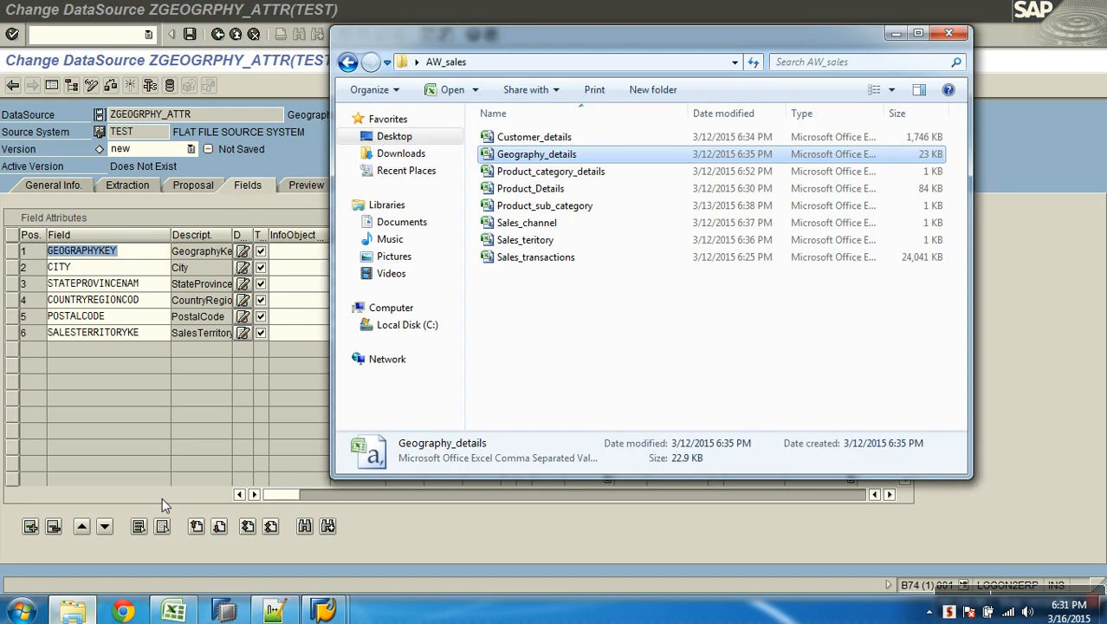
double_click(512, 156)
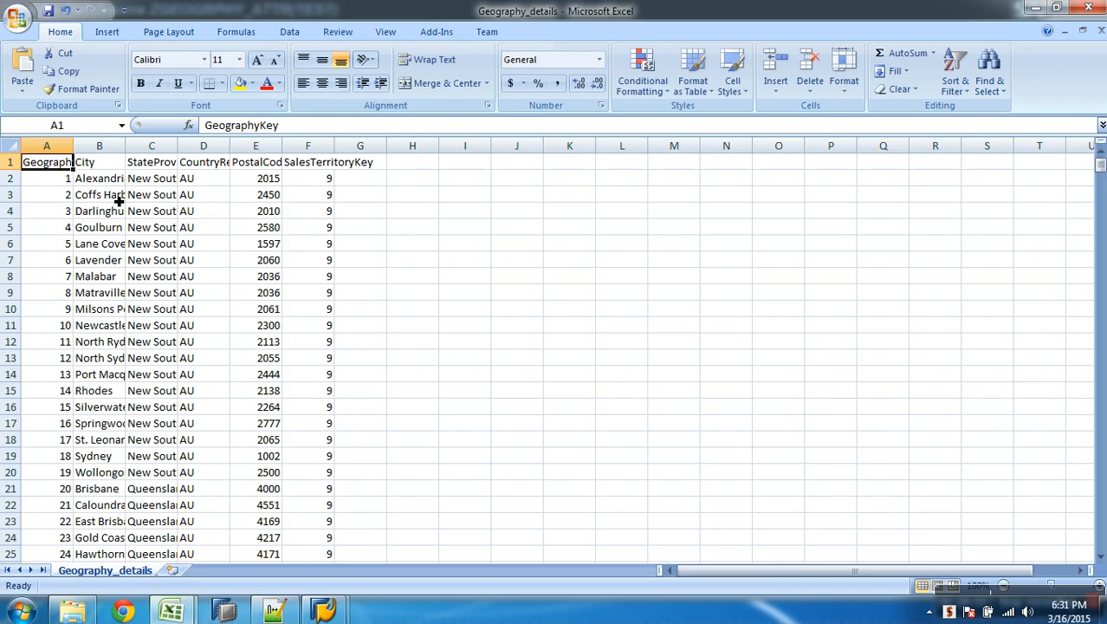
left_click(293, 127)
left_click_drag(293, 127, 206, 128)
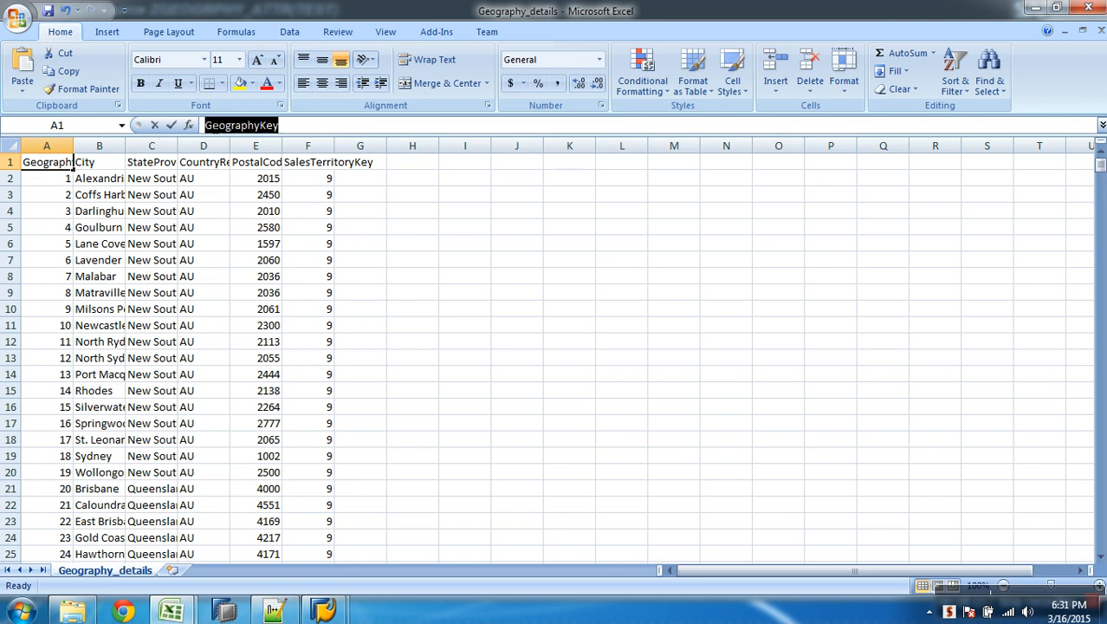
key("alt+Tab")
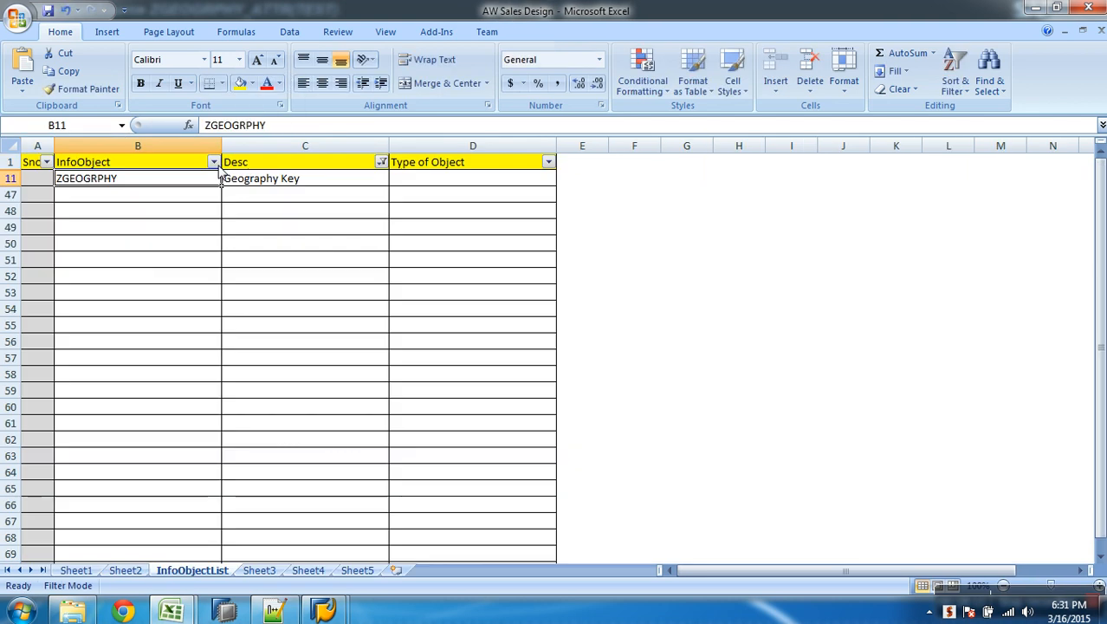
key("alt+Tab")
key("alt+Tab")
key("alt+Tab")
key("alt+Tab")
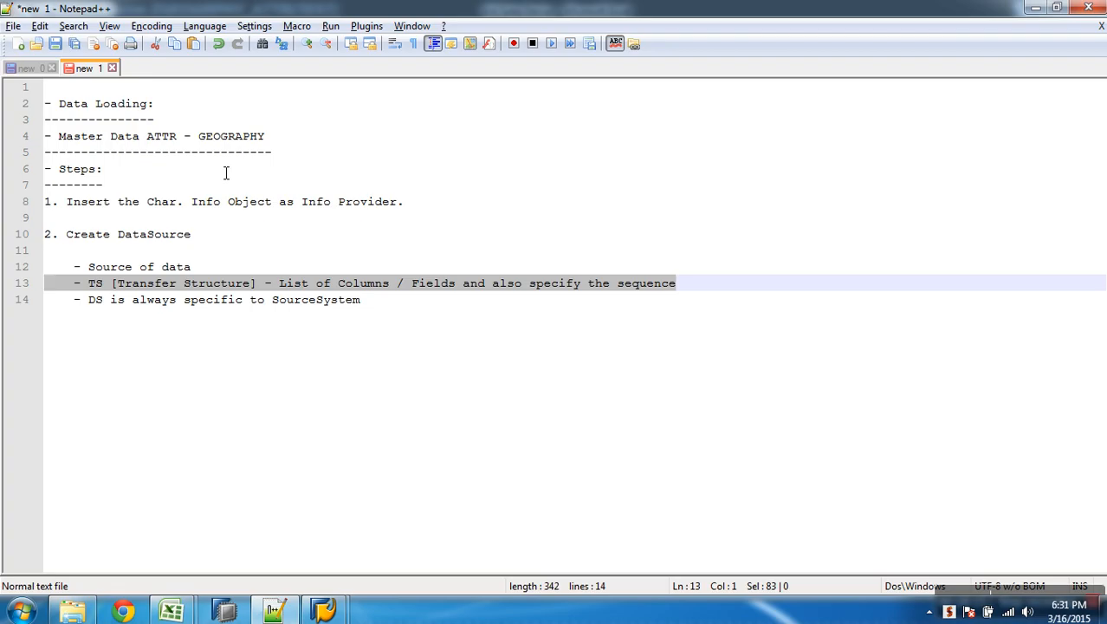
mouse_move(324, 612)
left_click(298, 477)
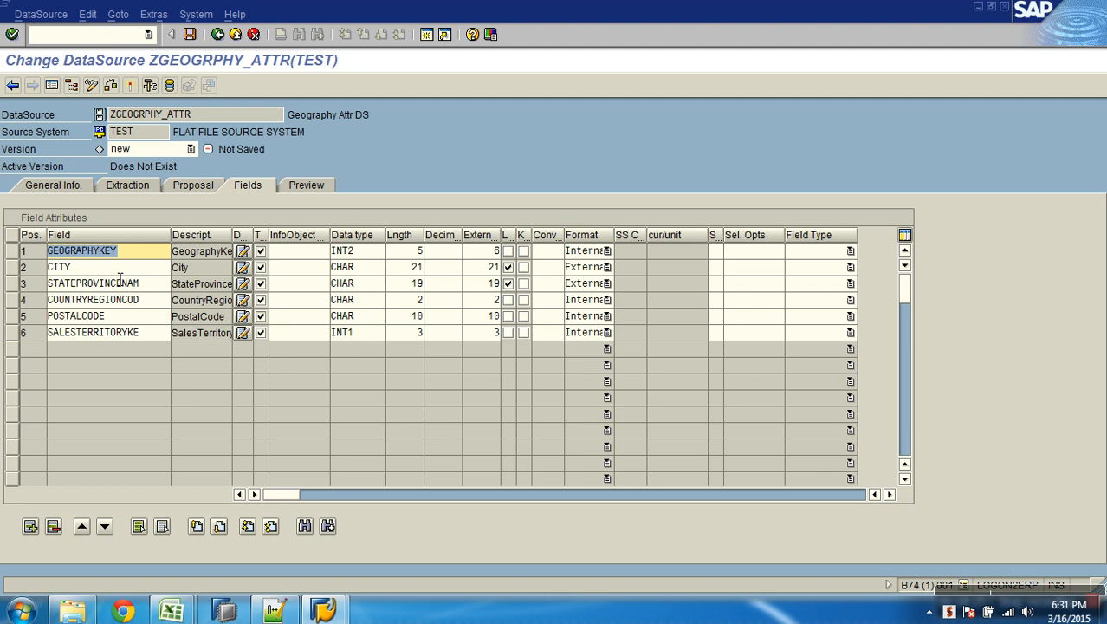
- Rename the third DataSource field to STATEPROVINCENAME and the fourth to COUNTRY
left_click(144, 254)
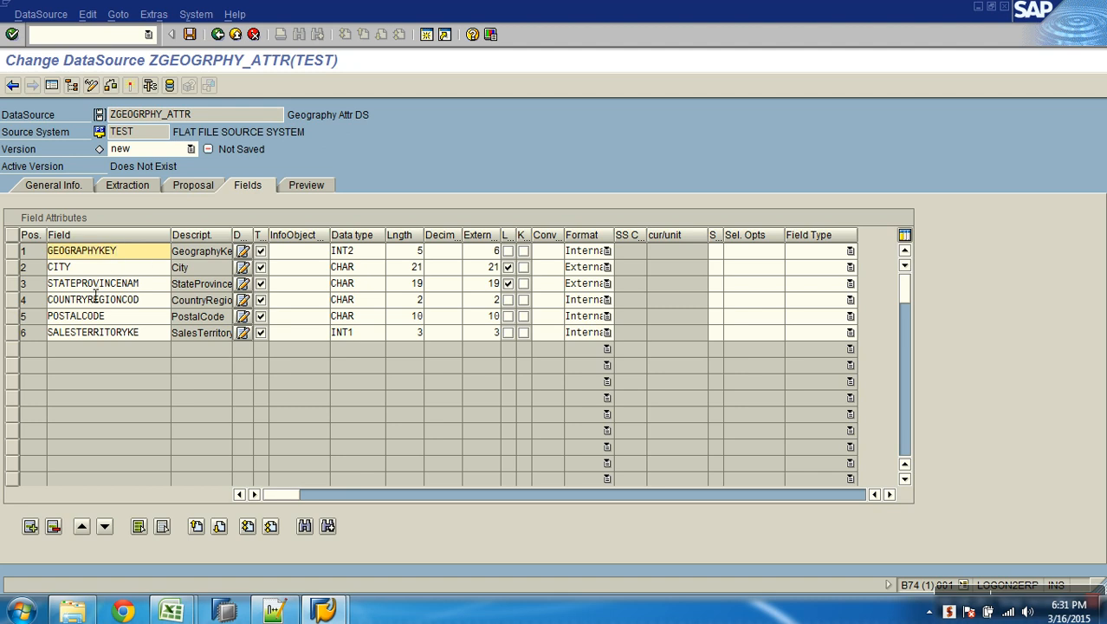
left_click(154, 289)
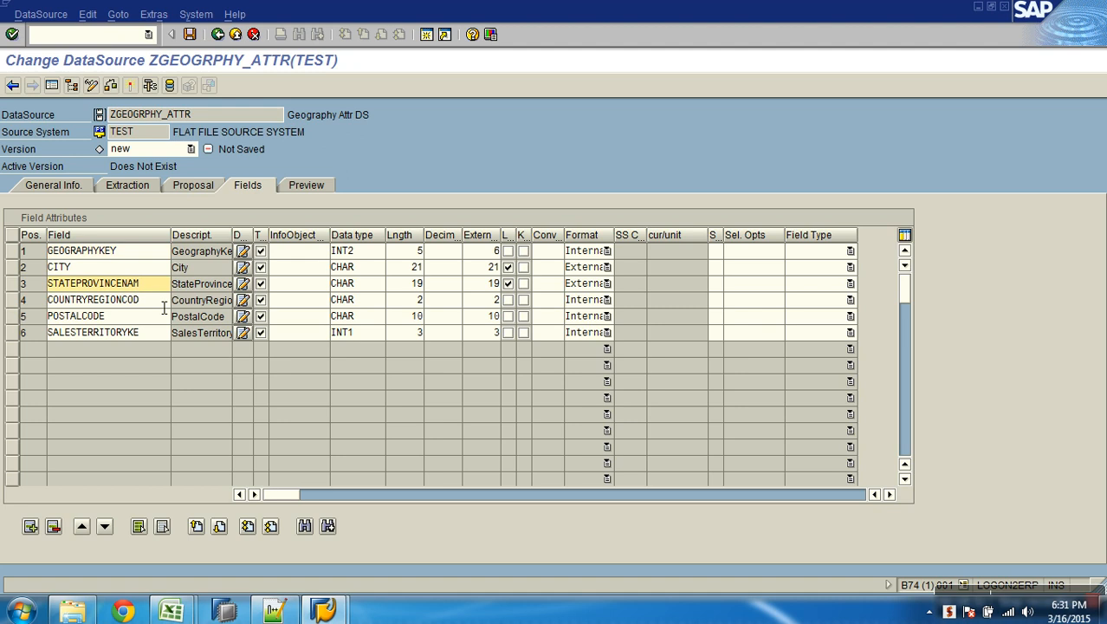
type("E")
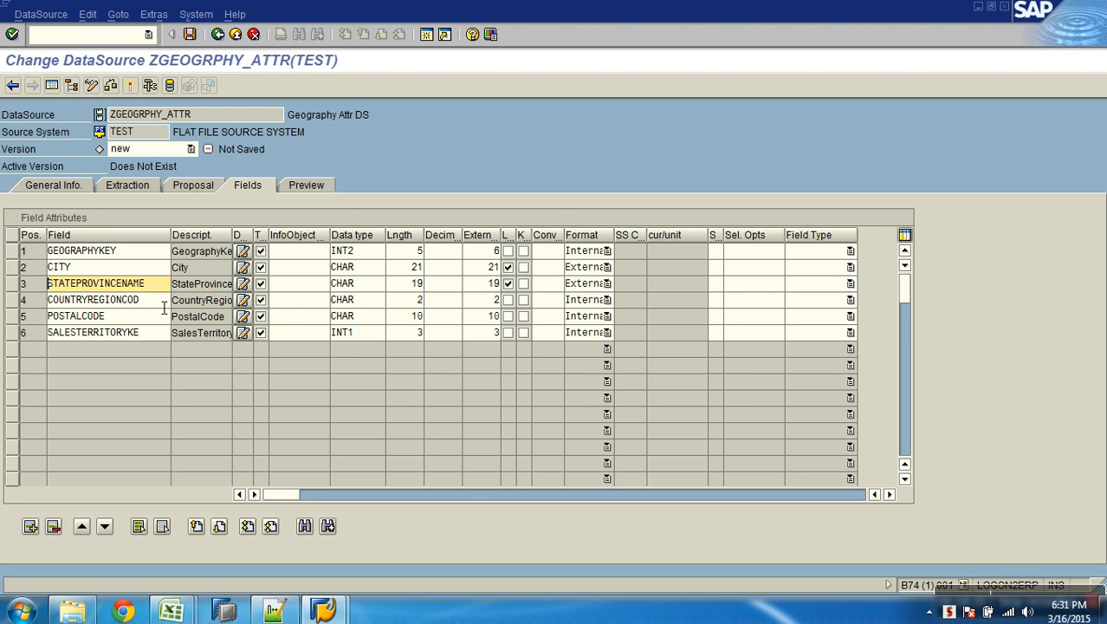
left_click(97, 303)
left_click_drag(90, 302, 166, 307)
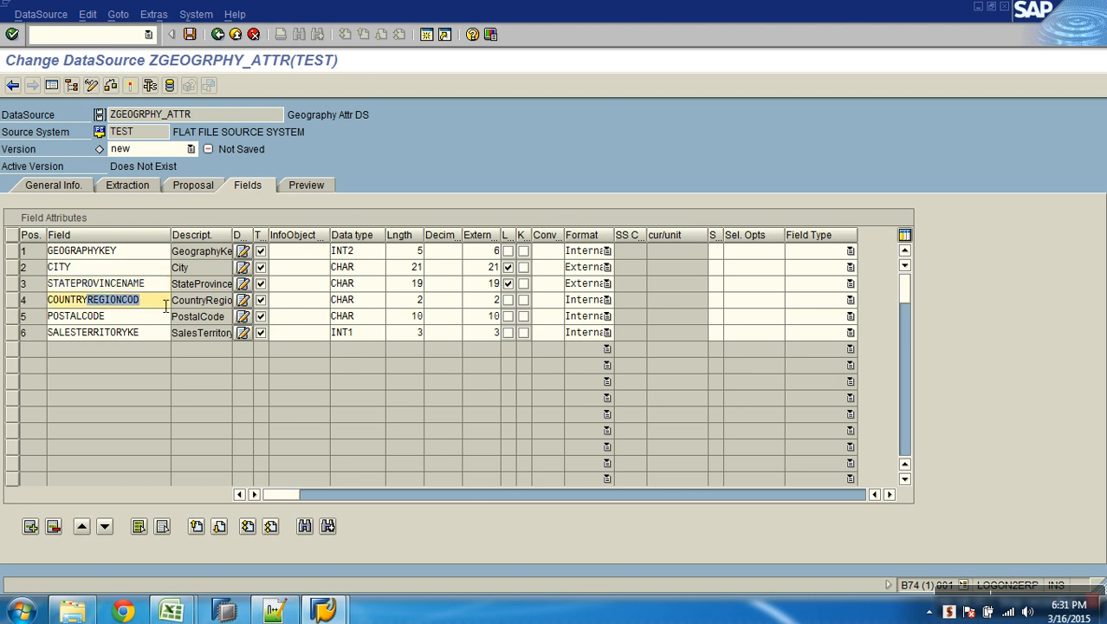
key("BackSpace")
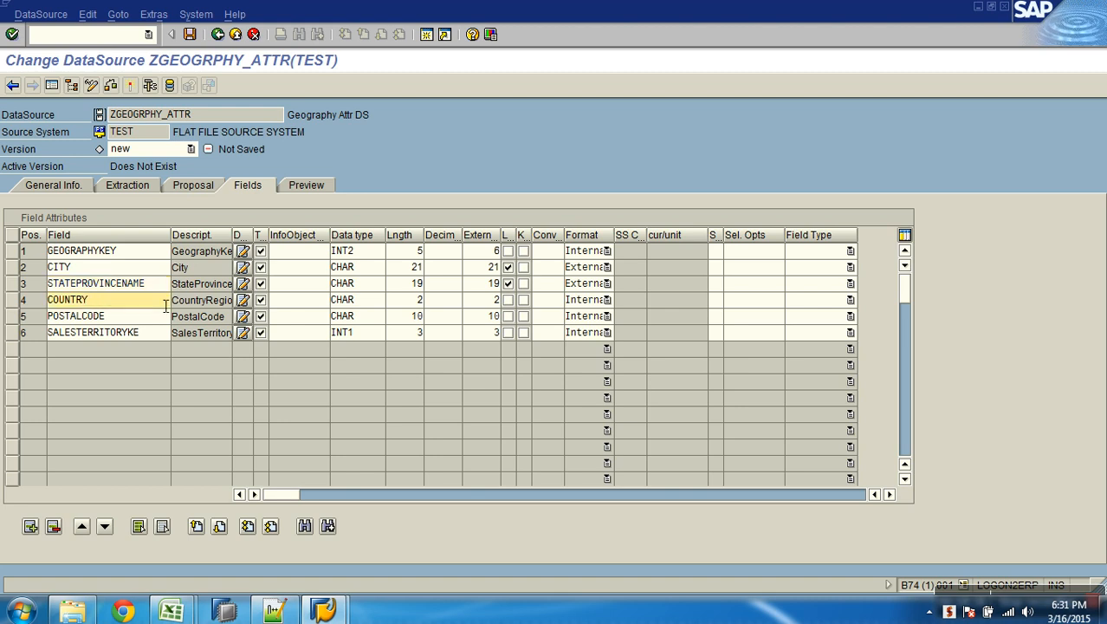
key("Home")
- Shorten the fifth DataSource field's name to POSTAL and the sixth's to SALESTERRITORY
left_click(123, 316)
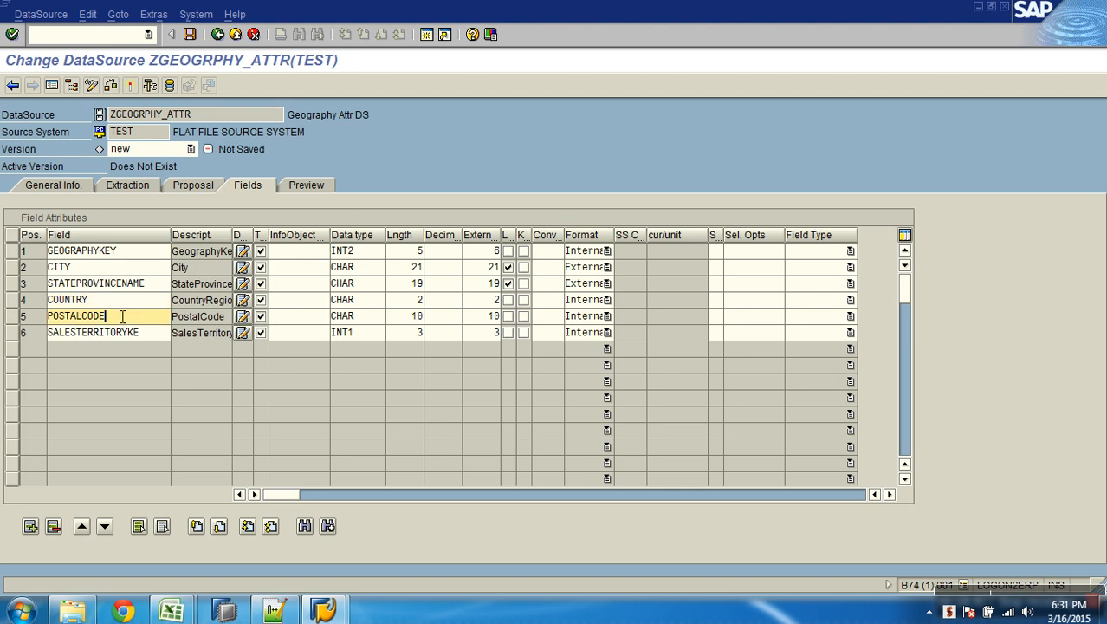
key("BackSpace")
key("BackSpace")
key("BackSpace")
key("BackSpace")
key("Home")
left_click_drag(128, 334, 157, 337)
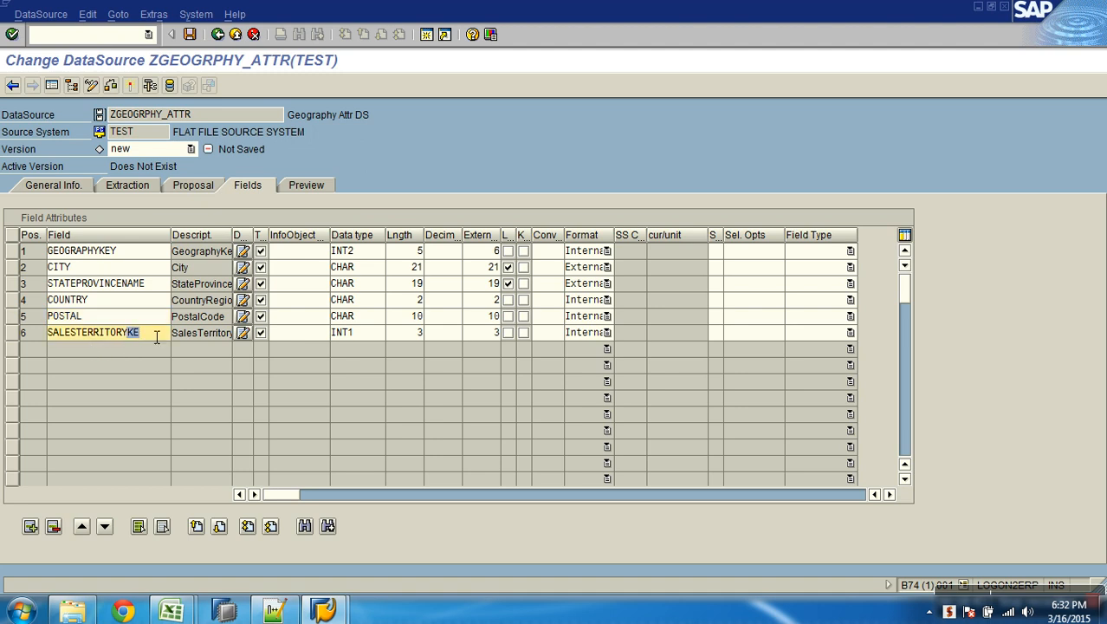
key("BackSpace")
- Check the range of GeographyKey values with a column filter in the Geography_details workbook in Excel, and return to the SAP field list
left_click(151, 256)
left_click_drag(146, 261, 48, 254)
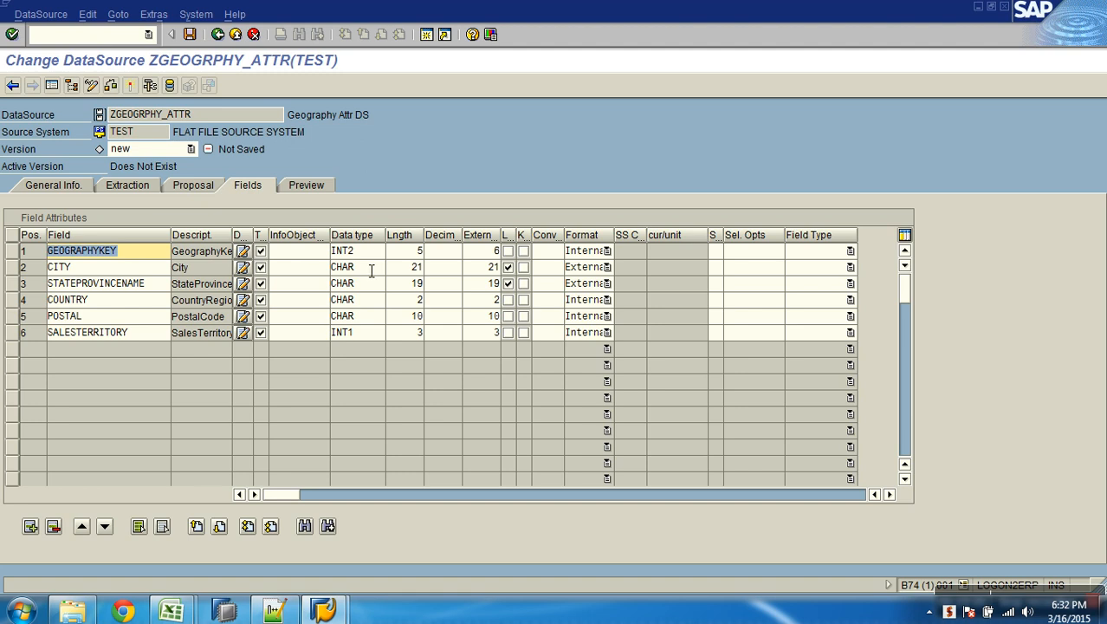
left_click_drag(372, 257, 327, 258)
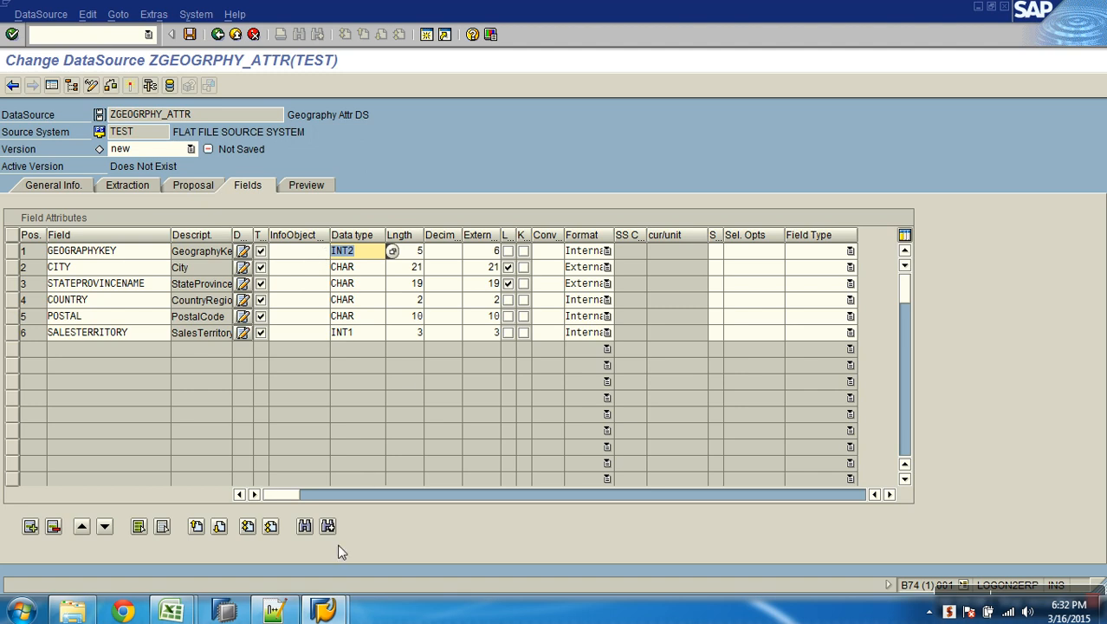
left_click(188, 611)
left_click(282, 520)
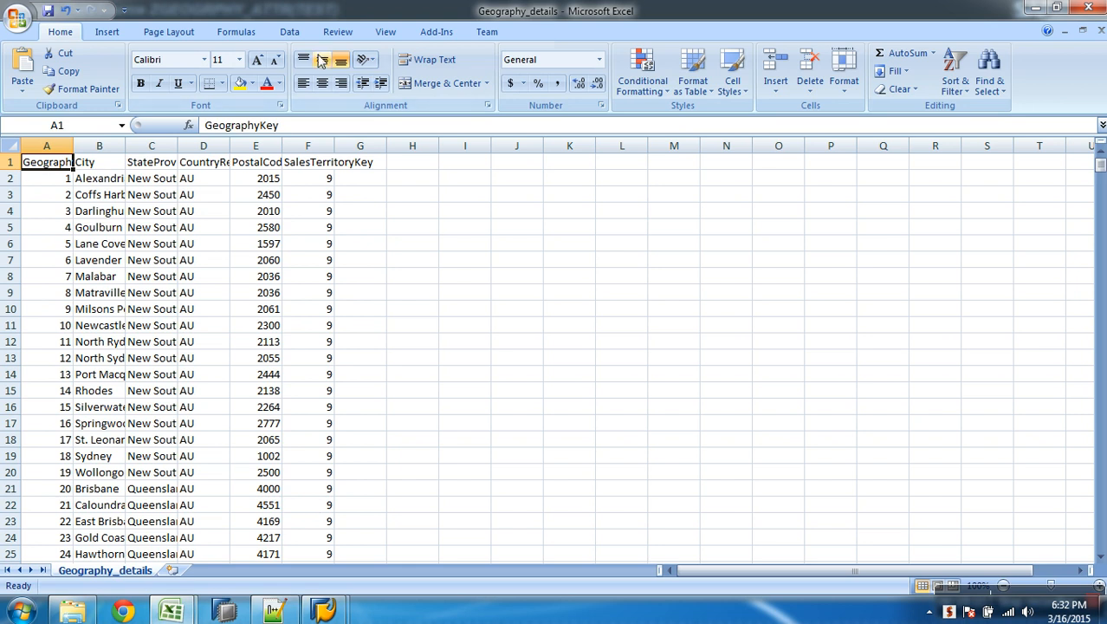
left_click(293, 35)
left_click(425, 69)
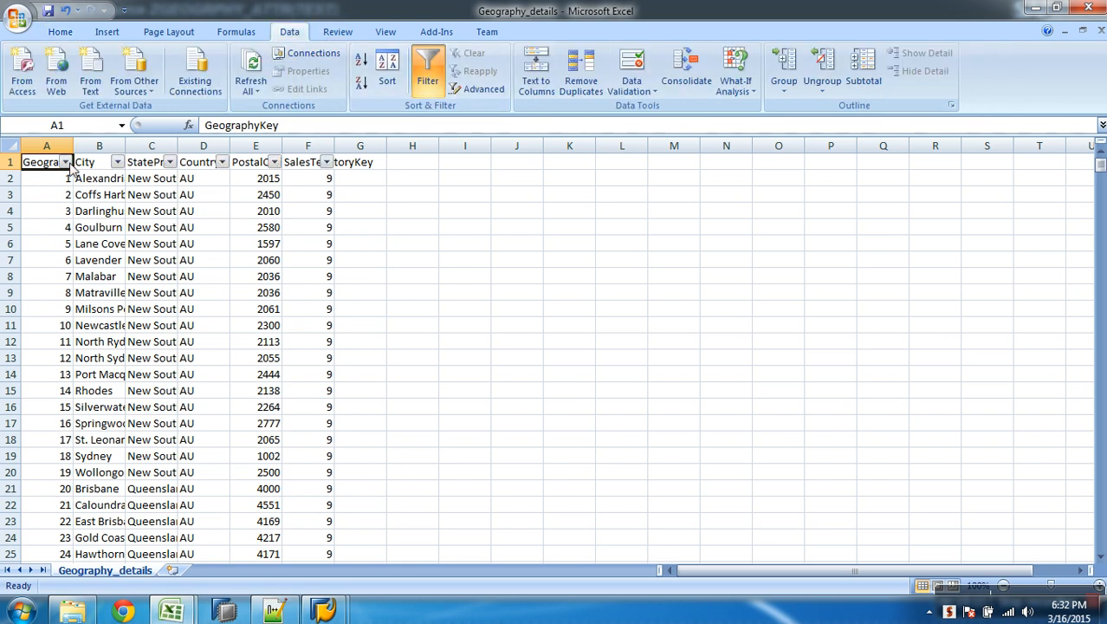
left_click(65, 162)
left_click_drag(174, 309, 182, 422)
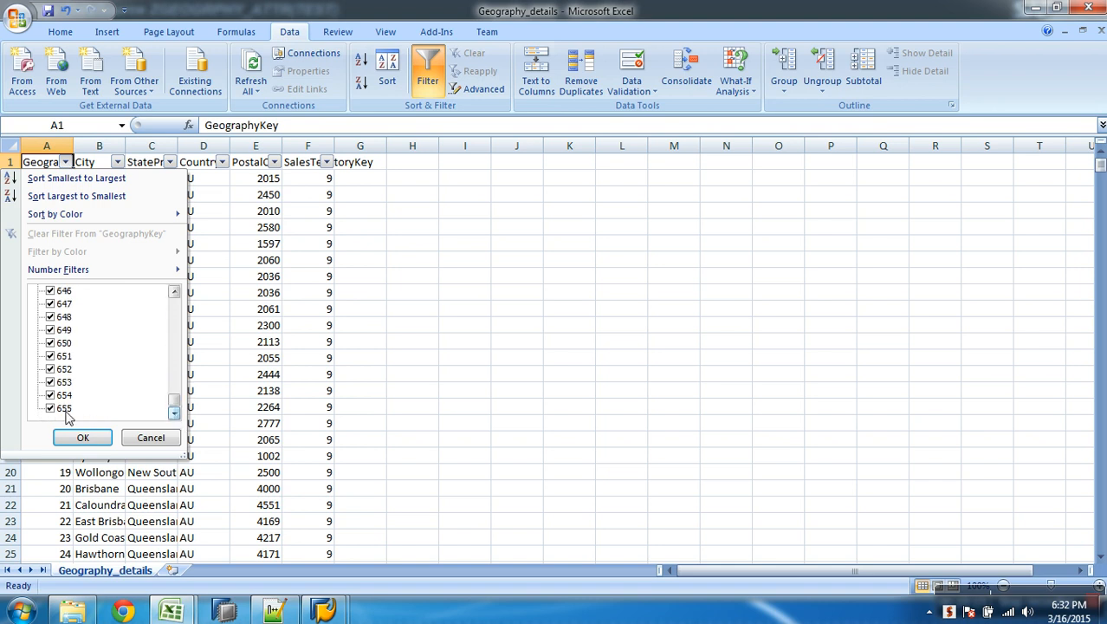
left_click(437, 420)
key("alt+Tab")
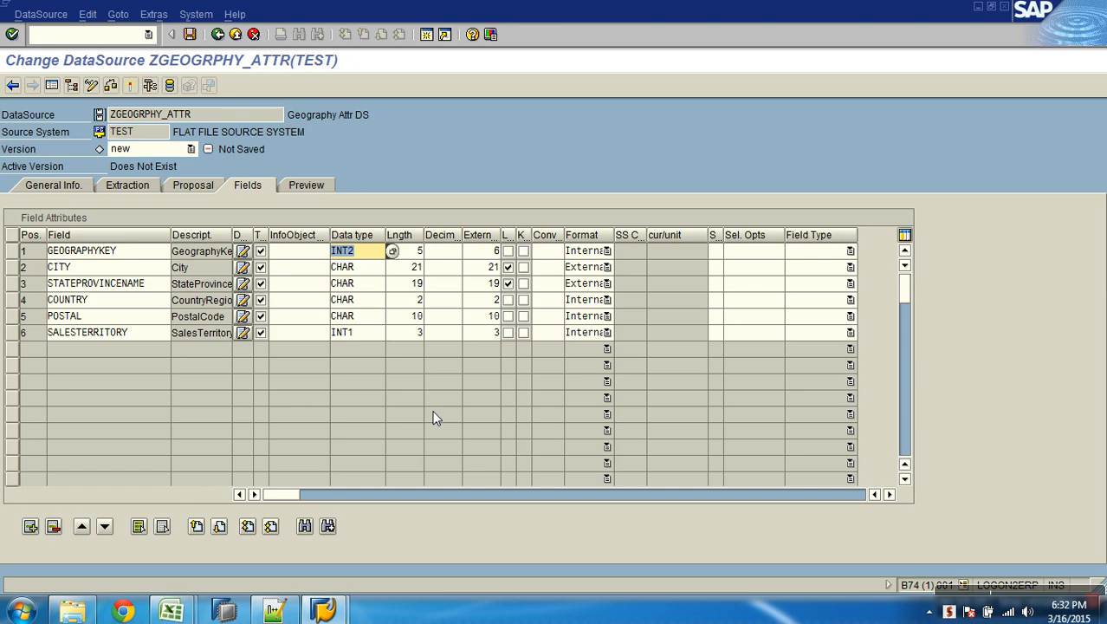
- Set the GEOGRAPHYKEY field's data type to NUMC and its length to 3
left_click(422, 253)
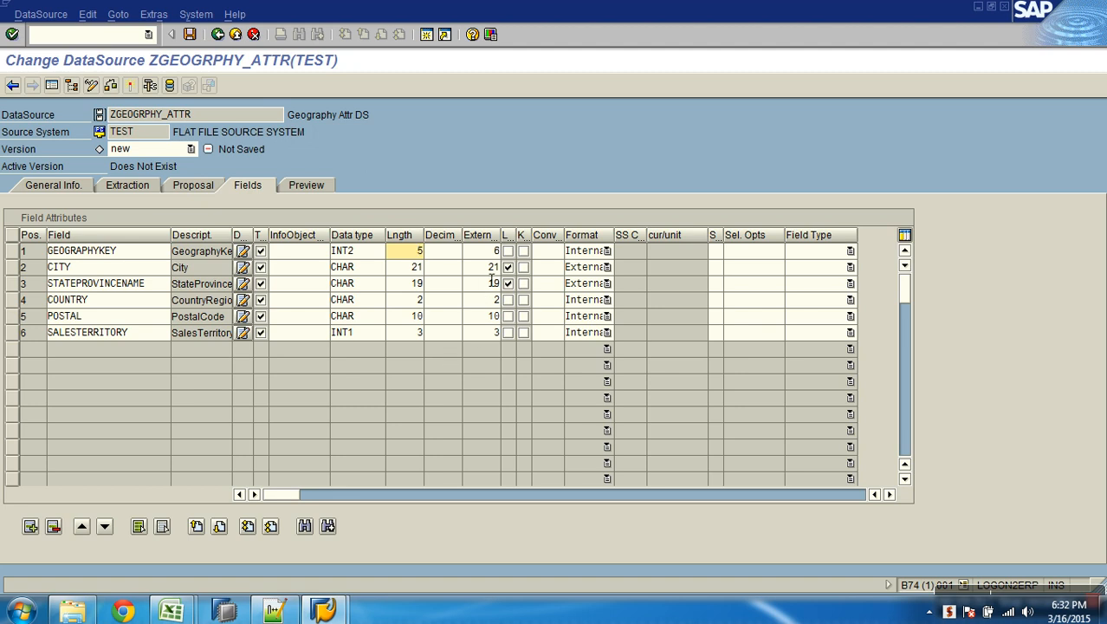
key("shift+Tab")
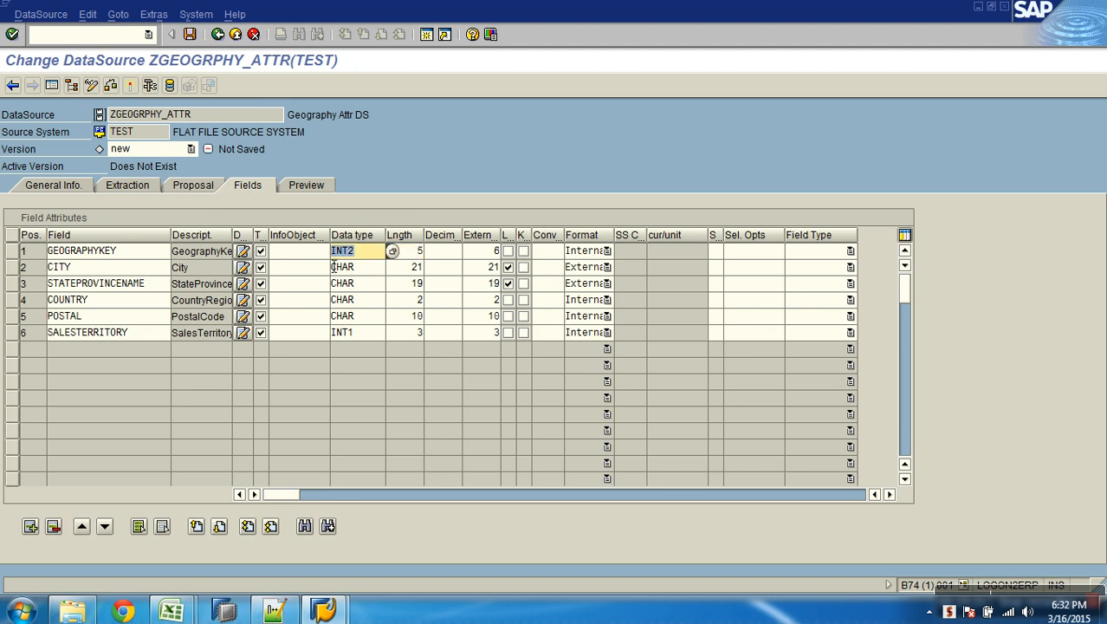
type("NUMC")
key("Return")
left_click(362, 274)
left_click(374, 296)
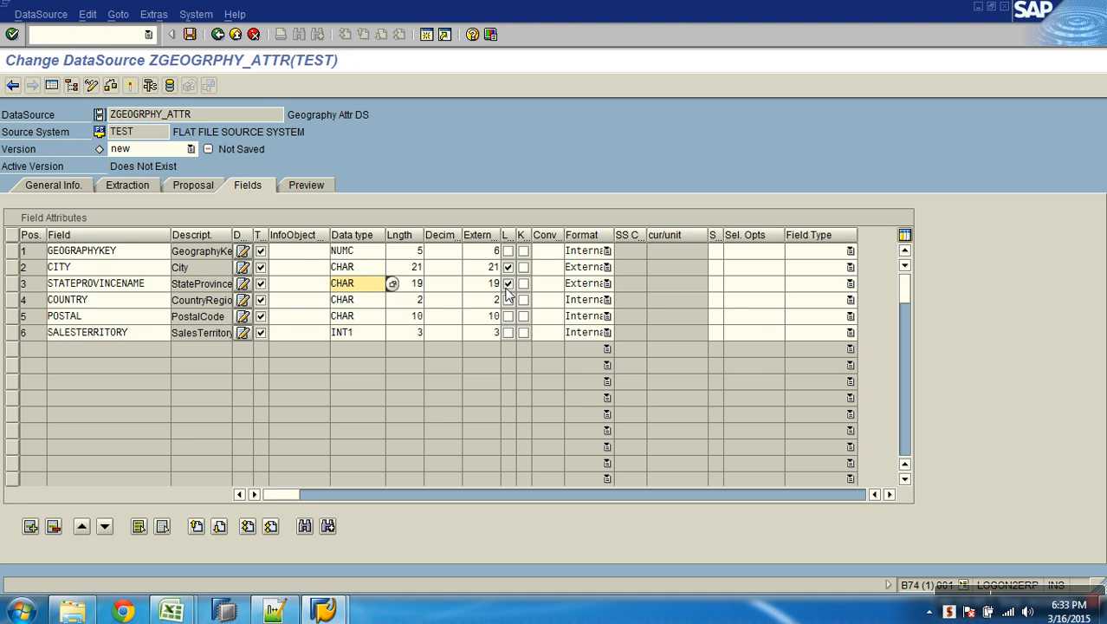
left_click(424, 253)
type("3")
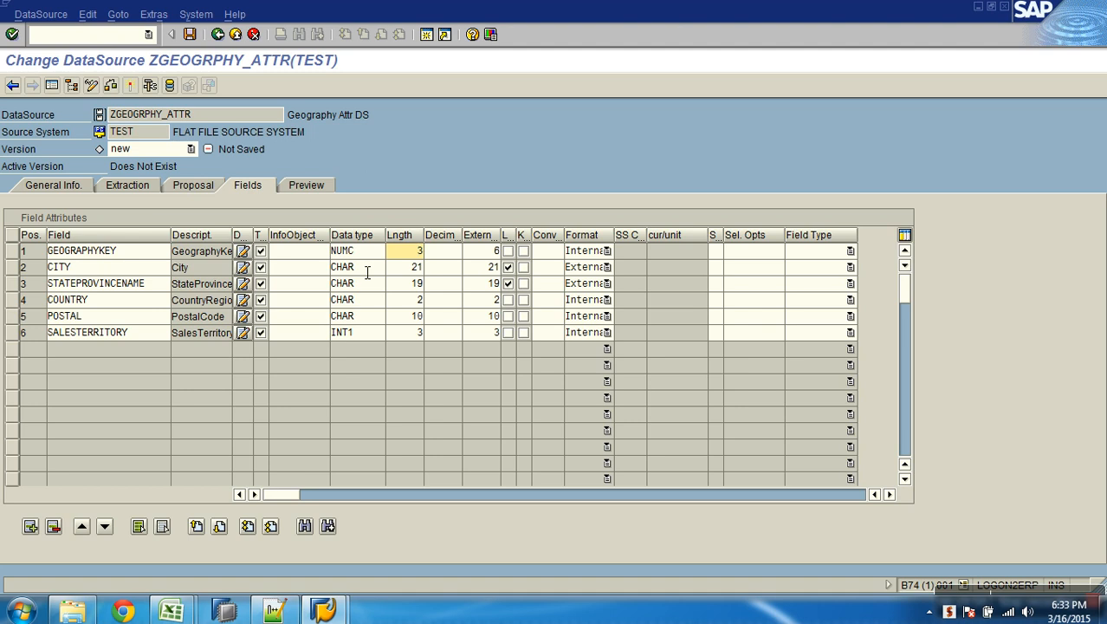
- Set the SALESTERRITORY field's data type to NUMC, try to activate the DataSource, and close the log
double_click(354, 333)
type("N")
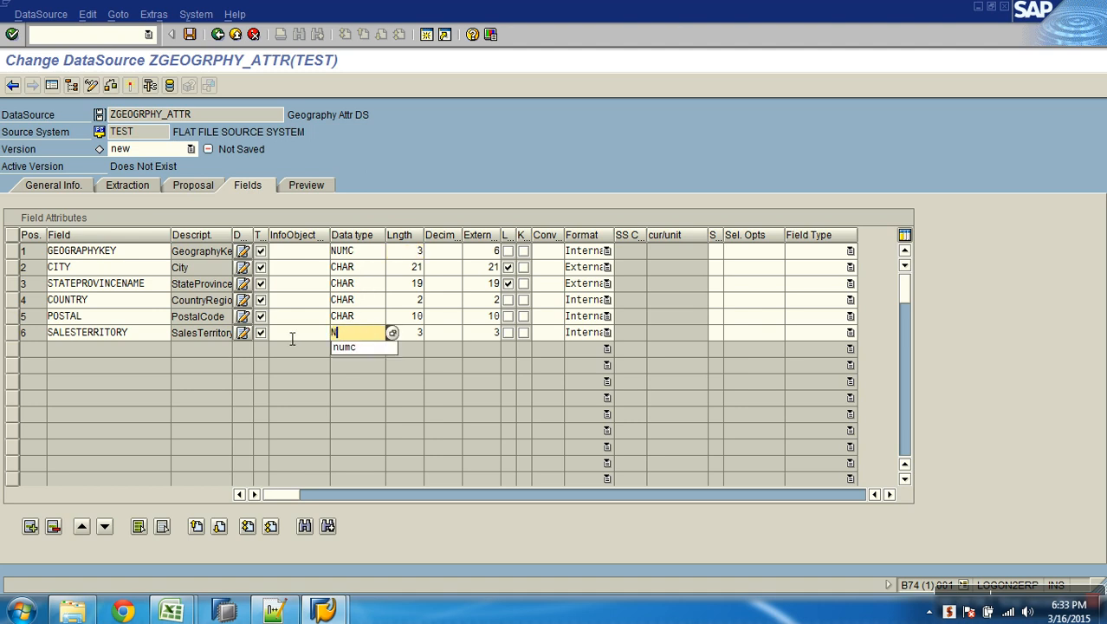
type("UMC")
key("Return")
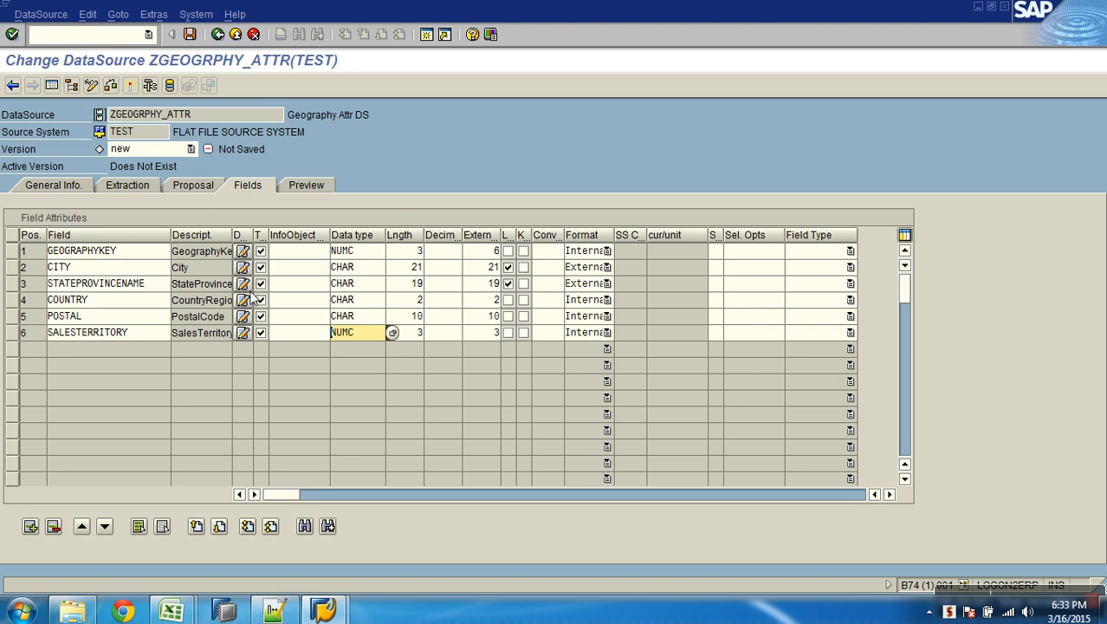
left_click(130, 85)
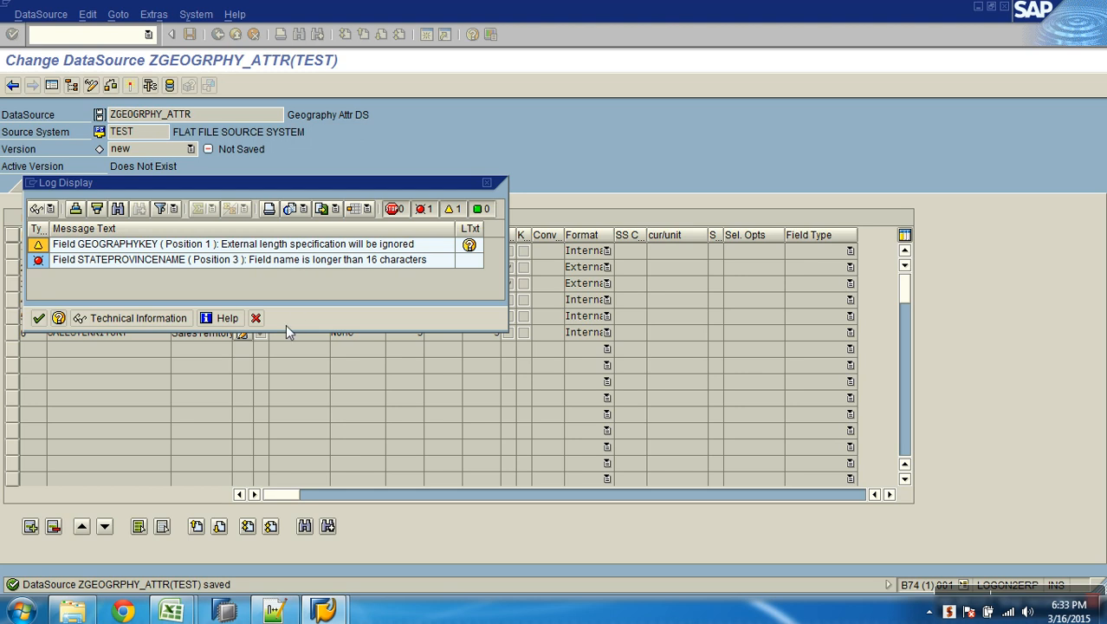
left_click(256, 318)
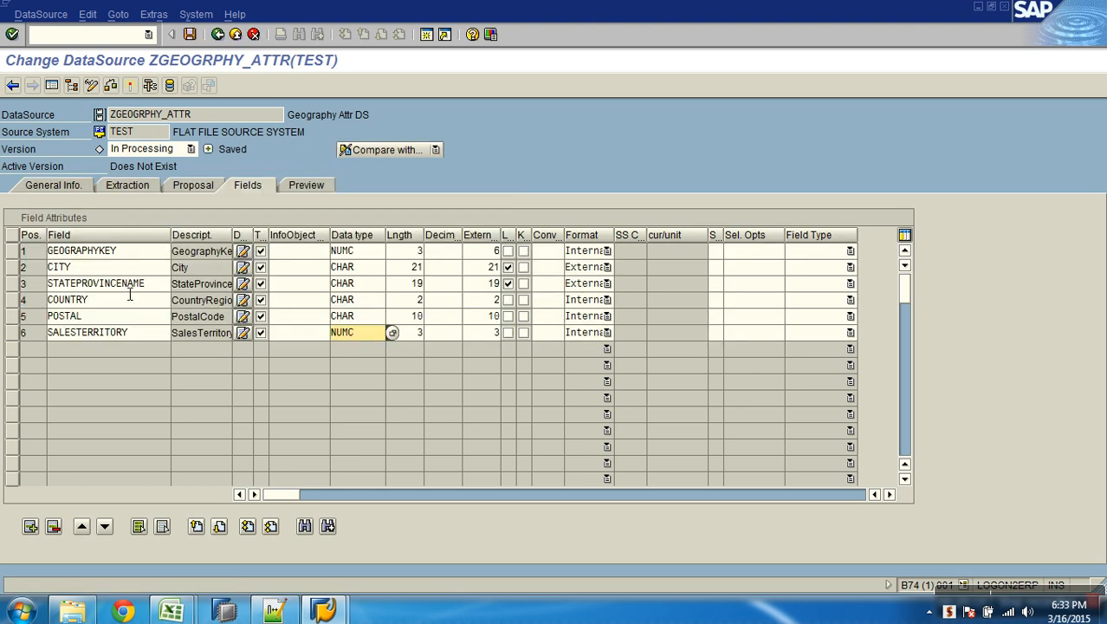
- Shorten the third field's name to STATEPROVINCE and activate the DataSource
left_click_drag(117, 287, 151, 289)
left_click(156, 288)
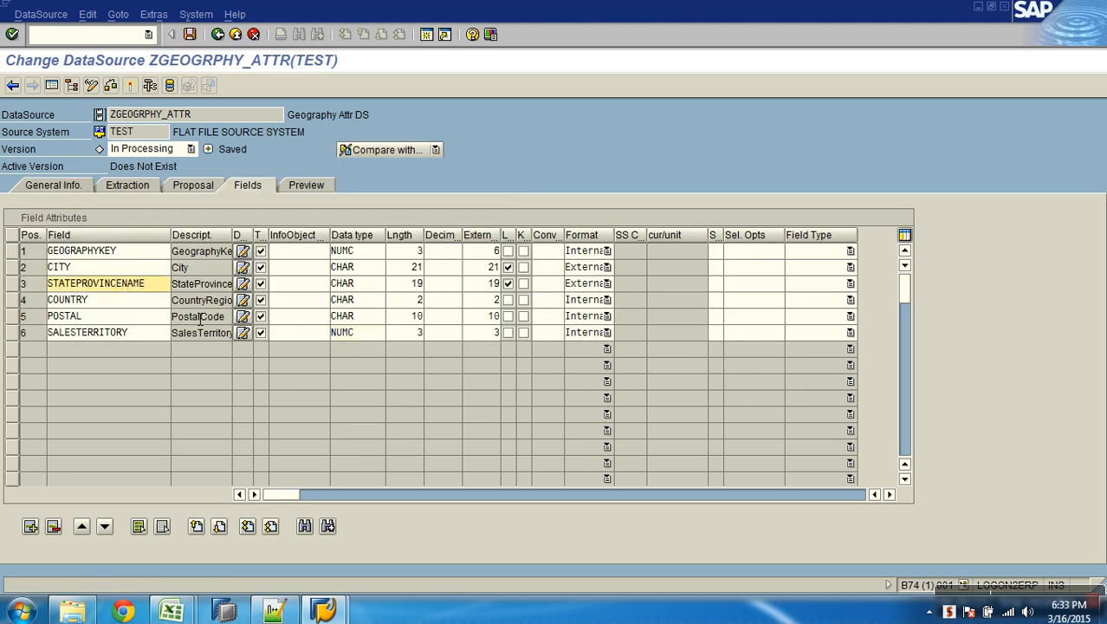
key("BackSpace")
key("BackSpace")
key("BackSpace")
key("BackSpace")
key("Return")
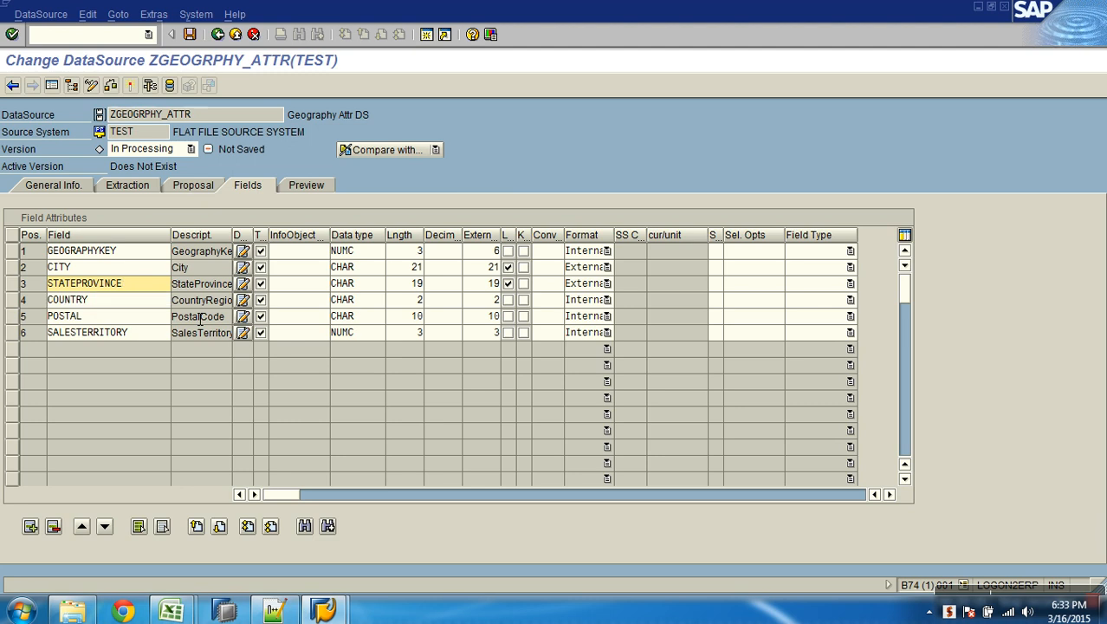
left_click(130, 85)
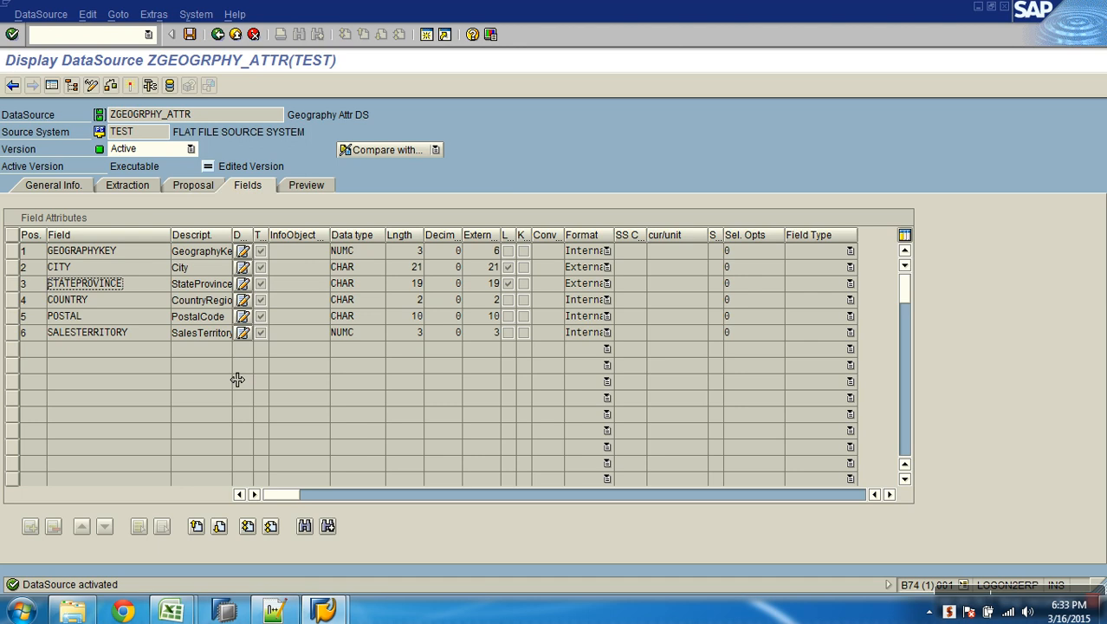
- Close the Geography_details workbook in Excel without saving its changes, and switch back to the DataSource in SAP
mouse_move(173, 612)
left_click(296, 553)
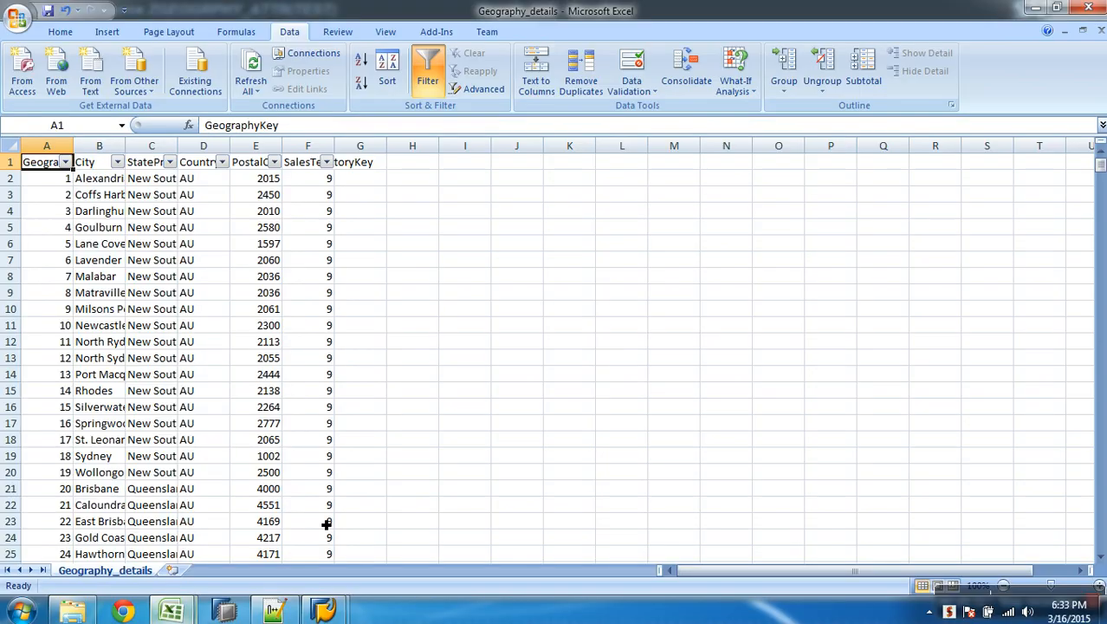
left_click(1101, 31)
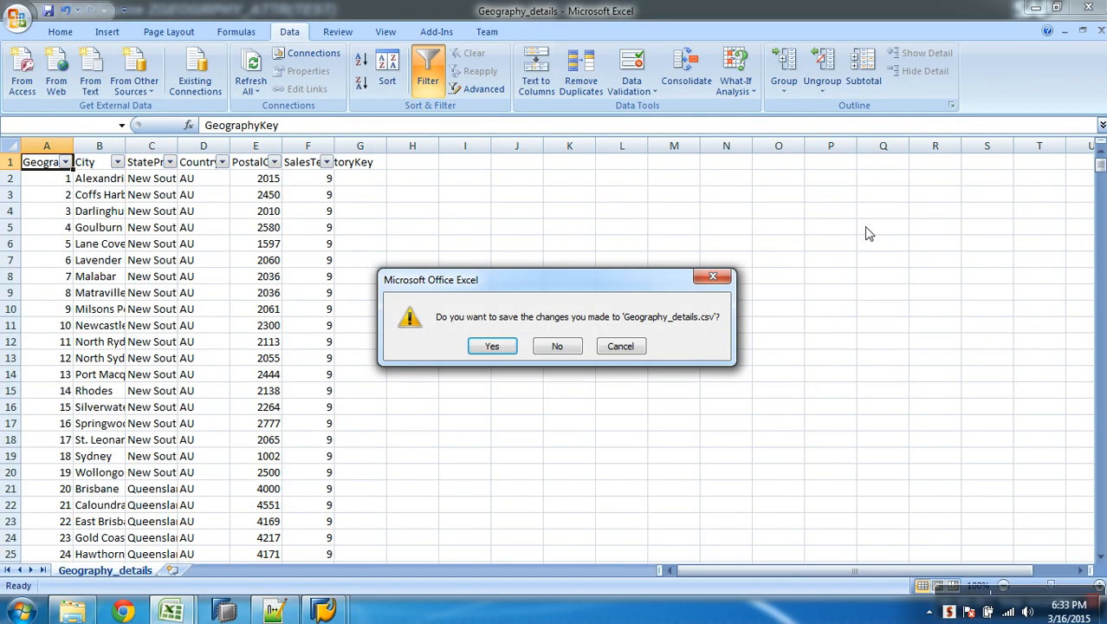
left_click(557, 346)
key("alt+Tab")
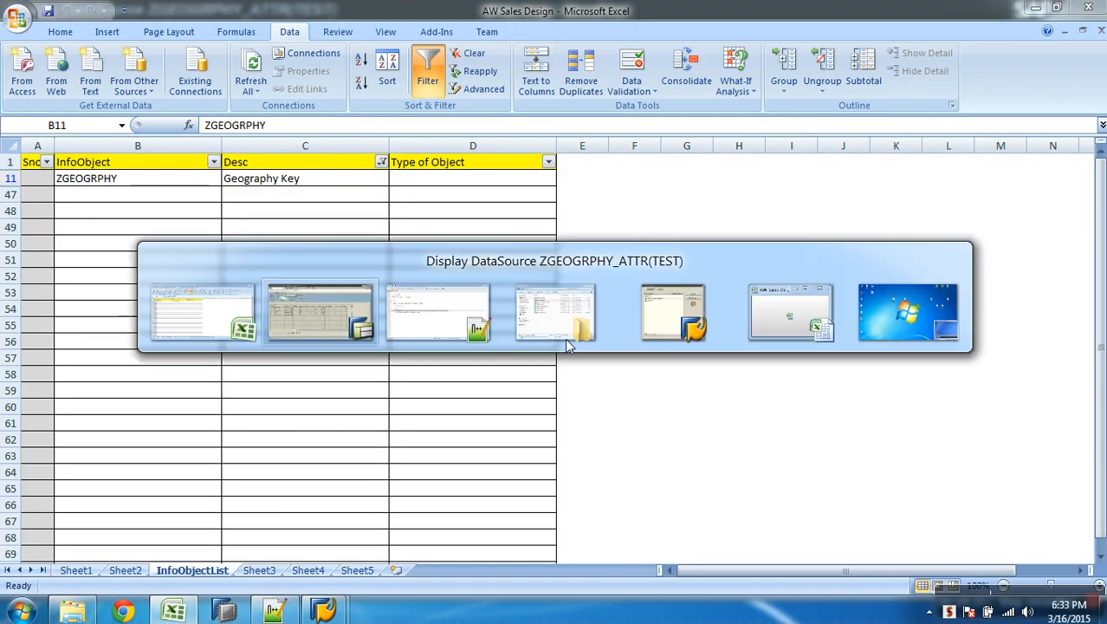
- Read the preview data for 10000 records, examine the rows through the last record, and leave the DataSource
left_click(305, 190)
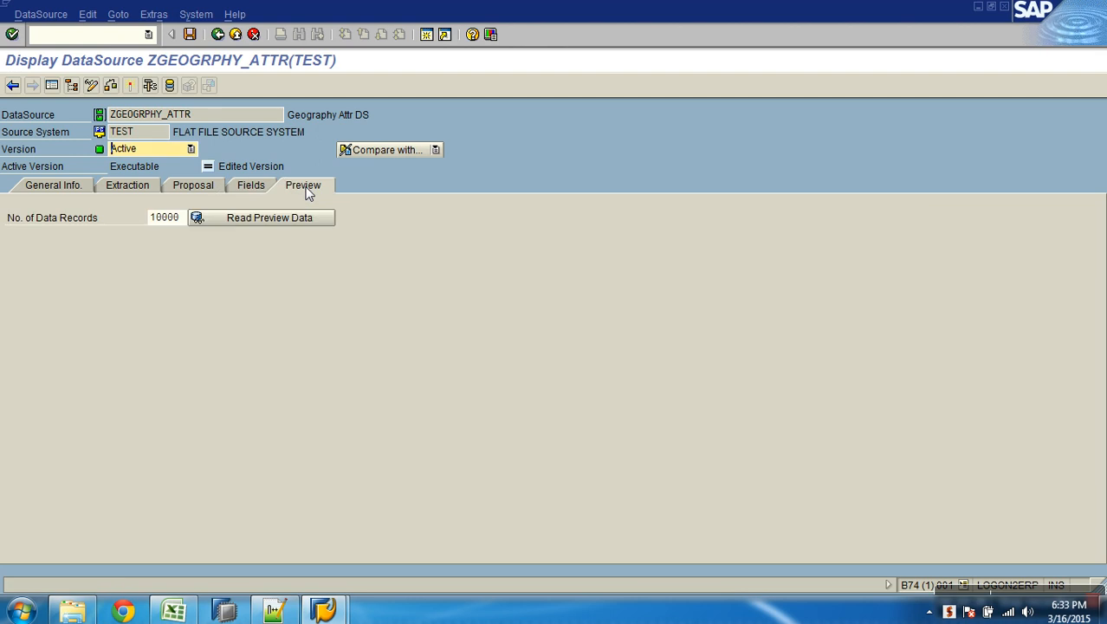
left_click(301, 216)
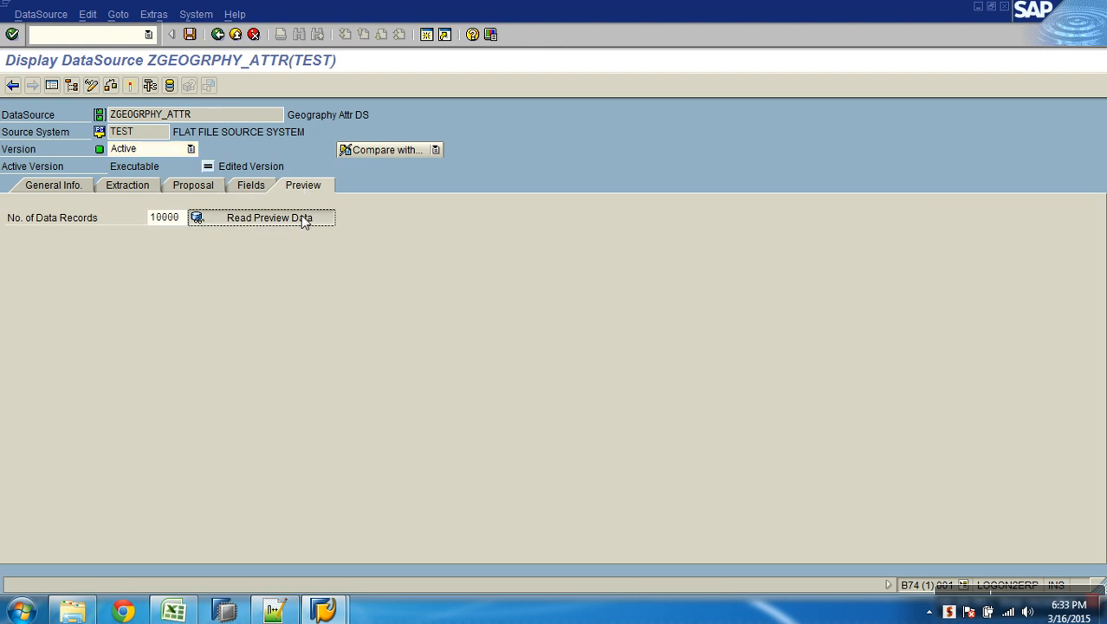
left_click(158, 219)
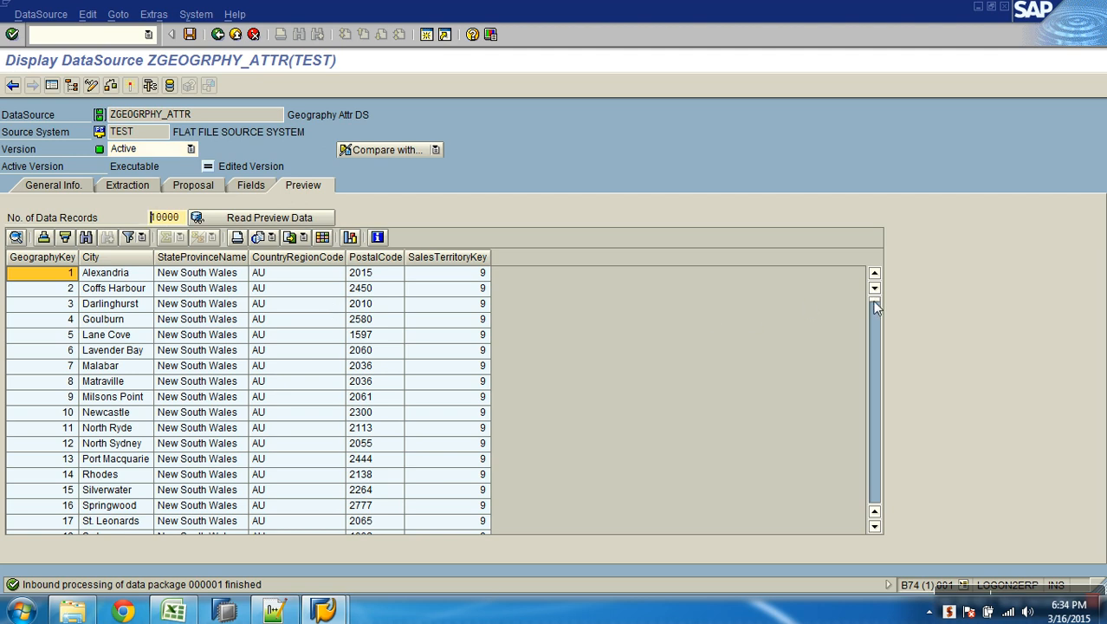
left_click_drag(875, 300, 891, 543)
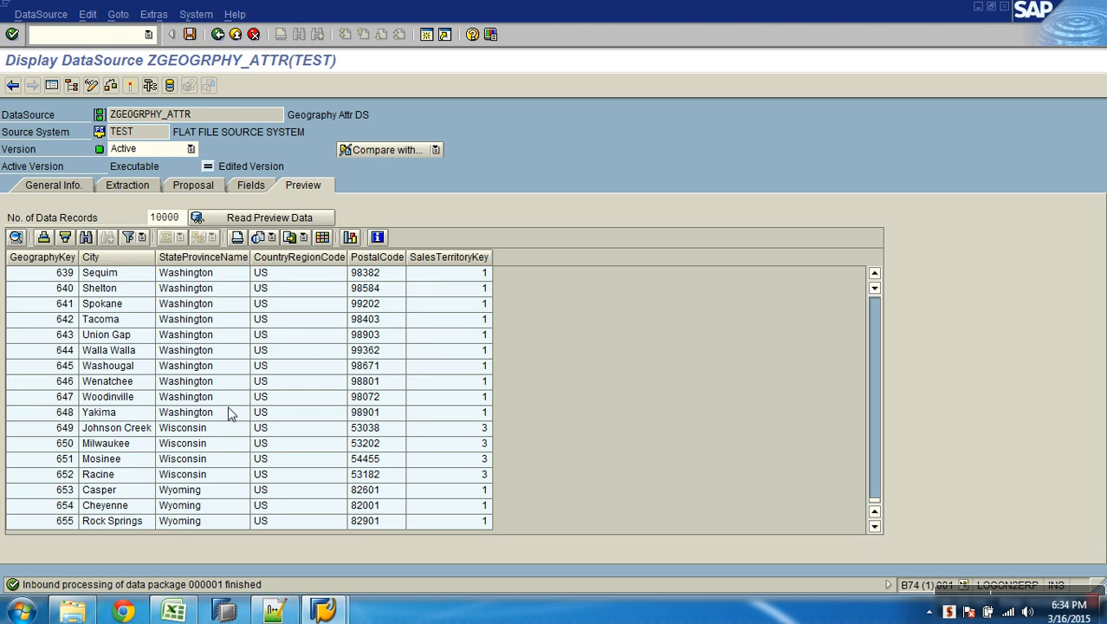
left_click(236, 34)
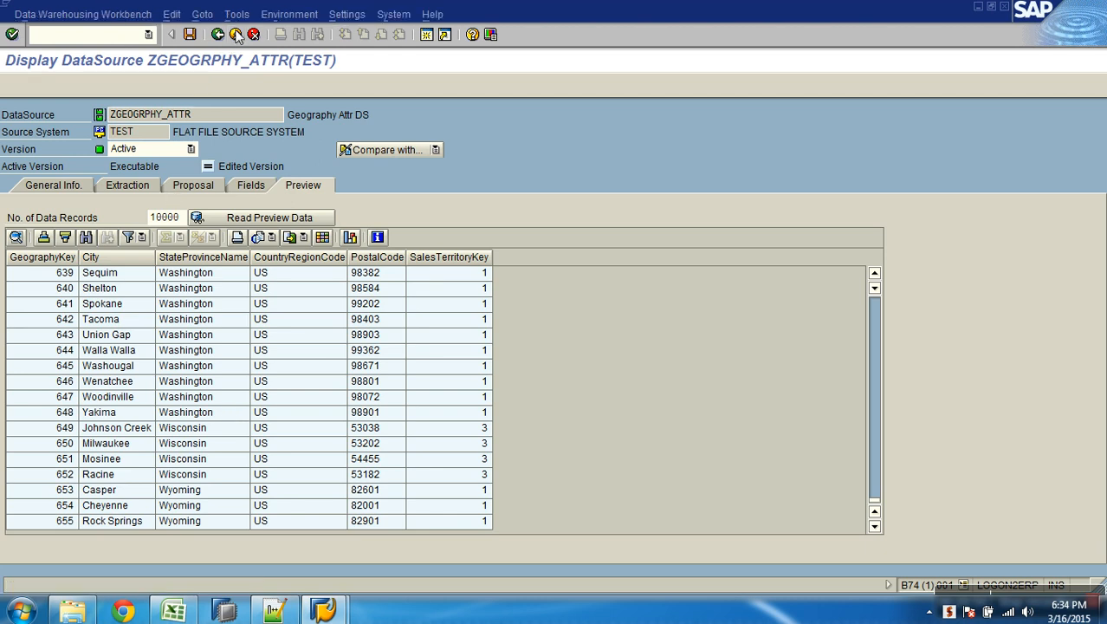
- Try to show the ascending data flow for Geography Key (Attributes) under Master Data Objects in the InfoProvider tree
left_click(415, 263)
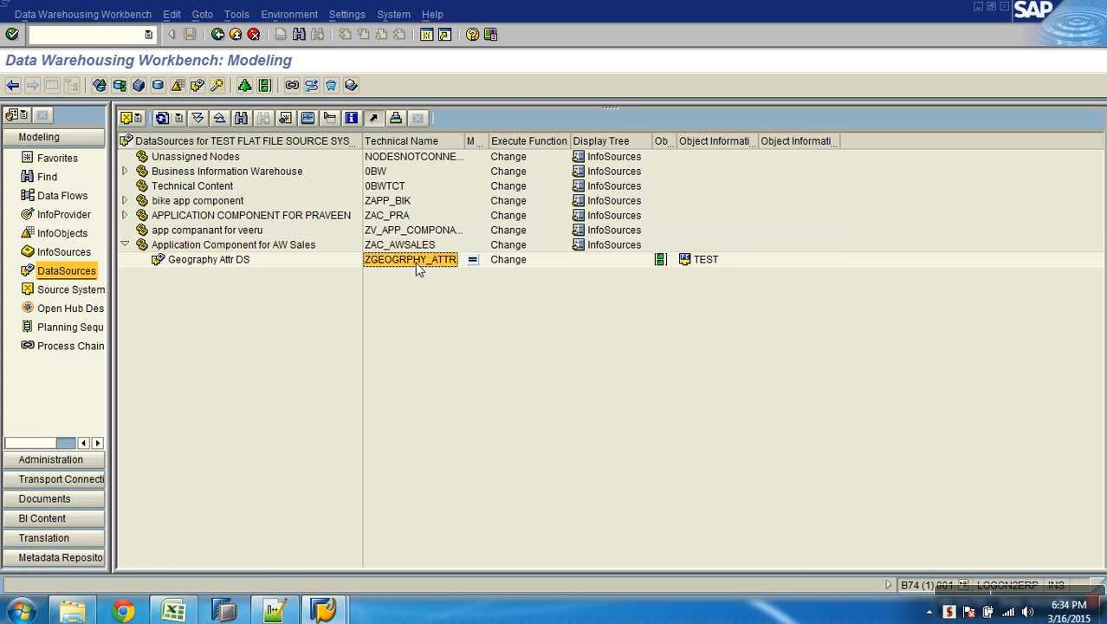
left_click(63, 214)
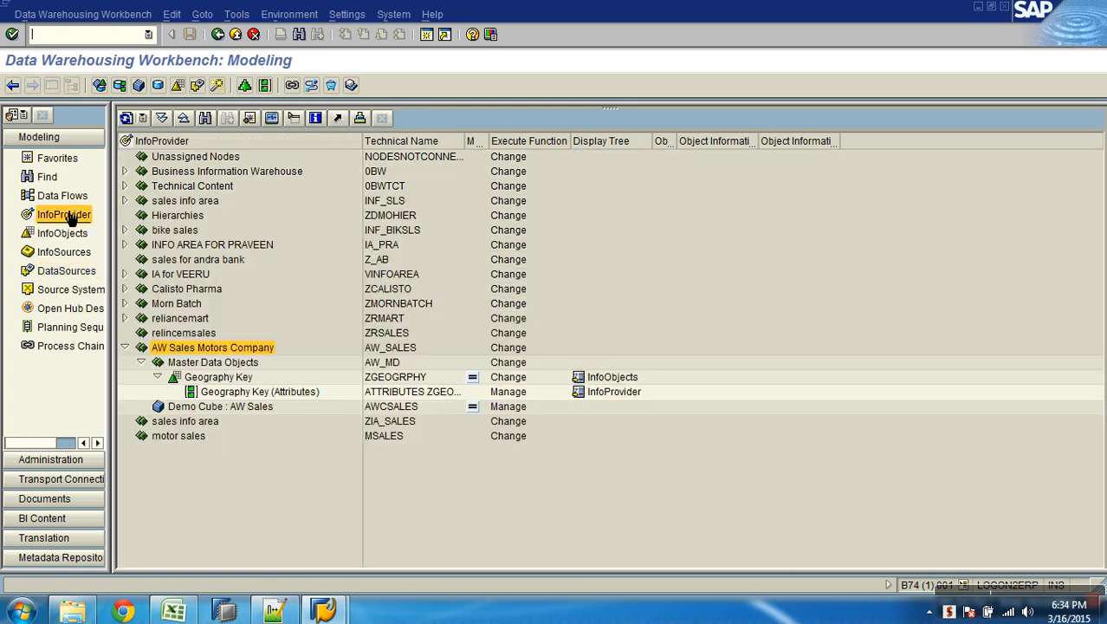
left_click(249, 394)
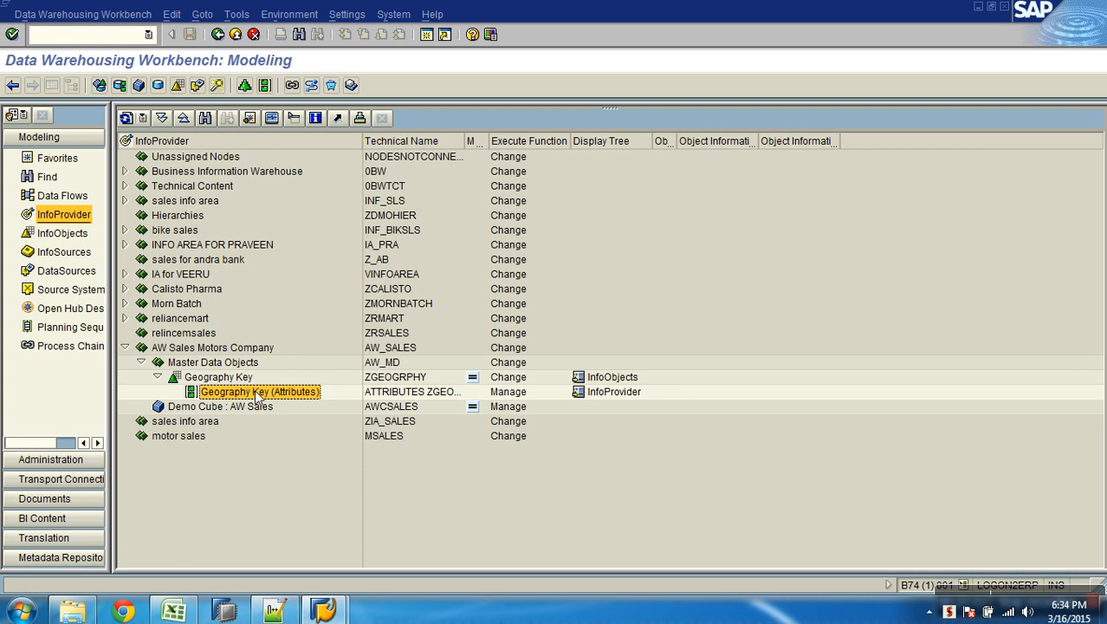
right_click(255, 394)
mouse_move(350, 493)
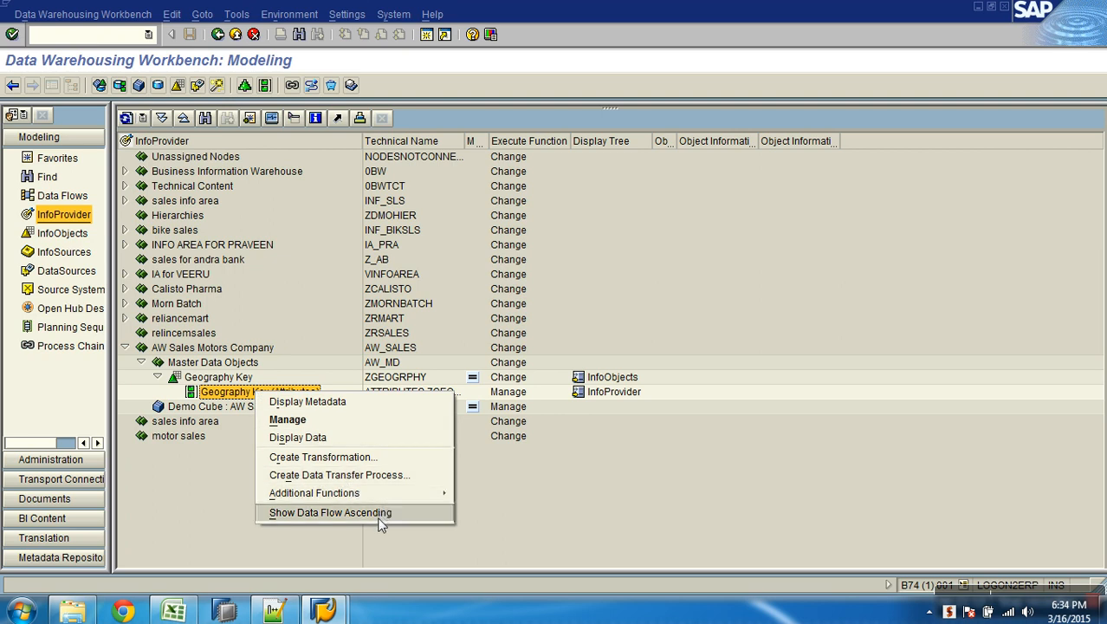
left_click(369, 515)
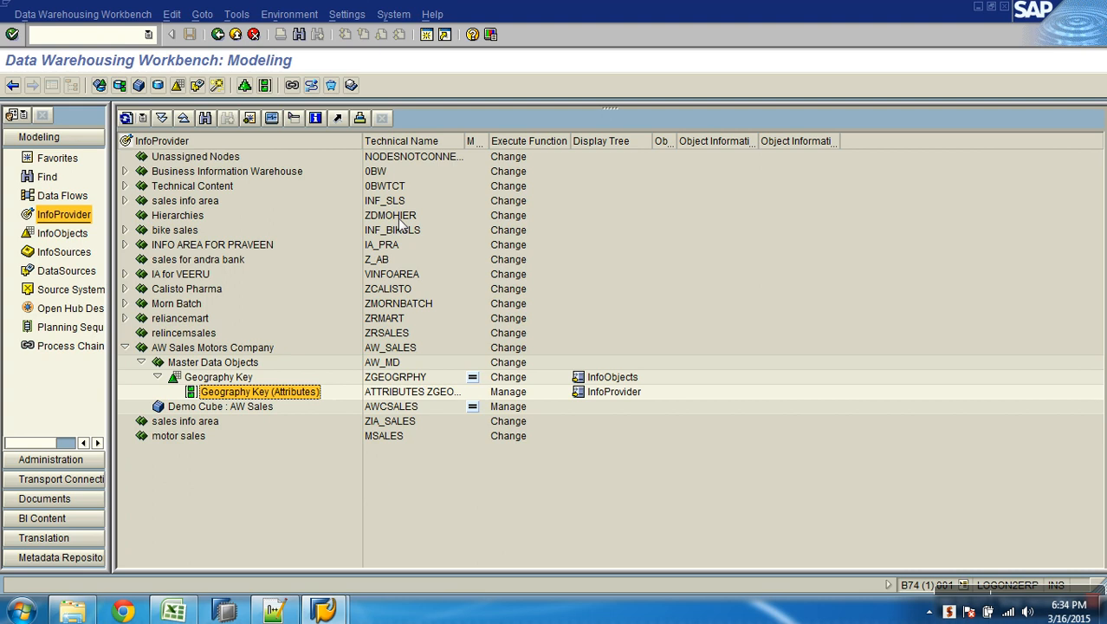
right_click(251, 392)
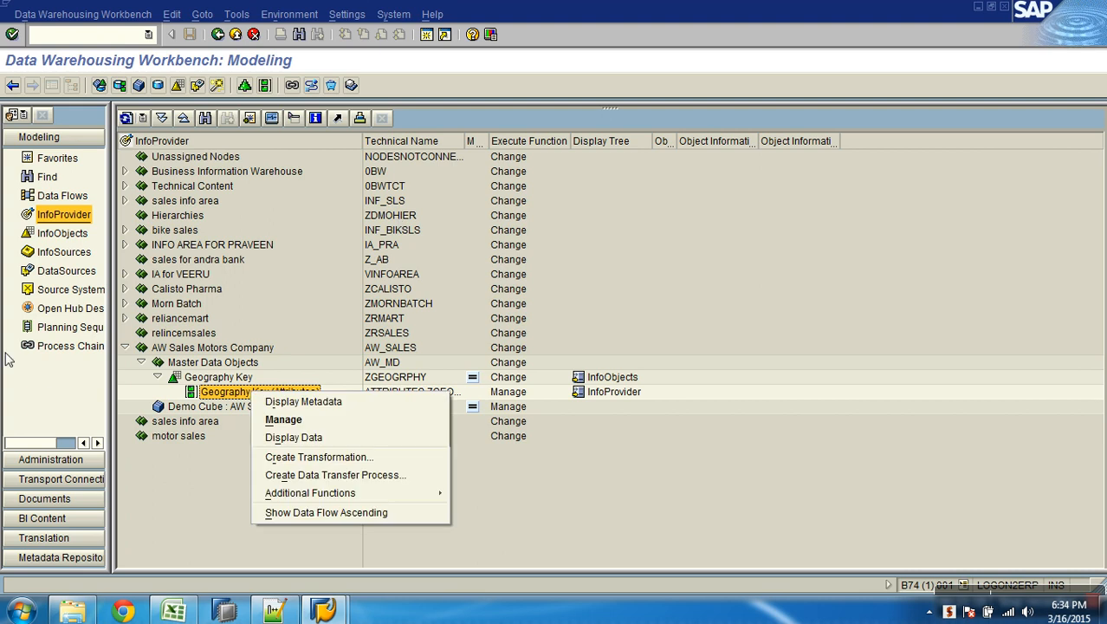
- Display the data flow of the Geography Attr DS DataSource, expanding the start object upwards
left_click(68, 272)
left_click(194, 265)
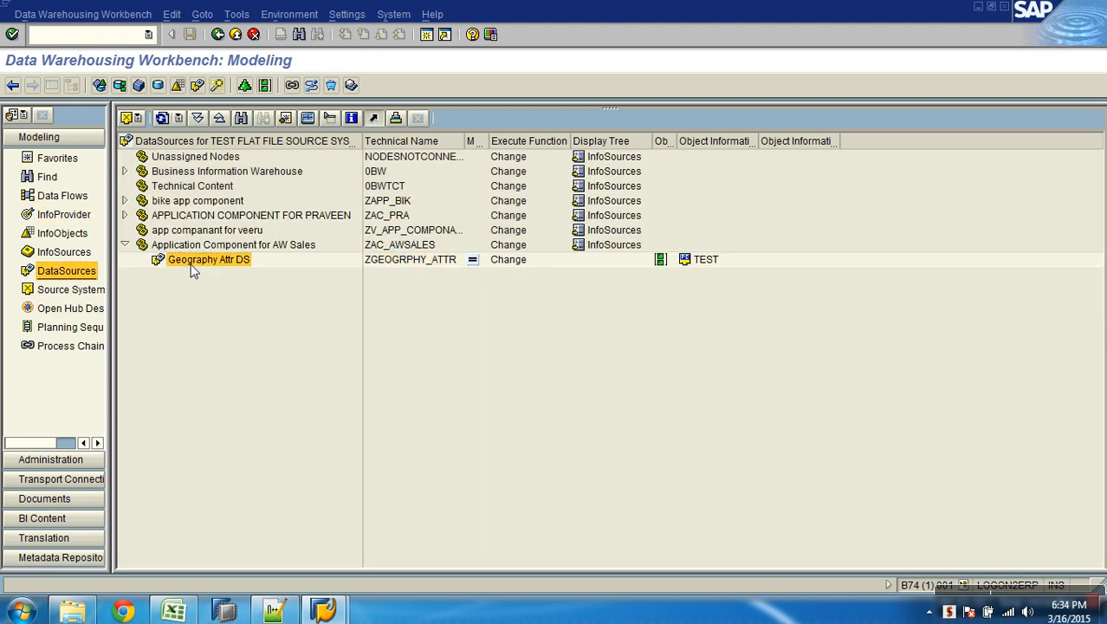
right_click(194, 270)
left_click(264, 366)
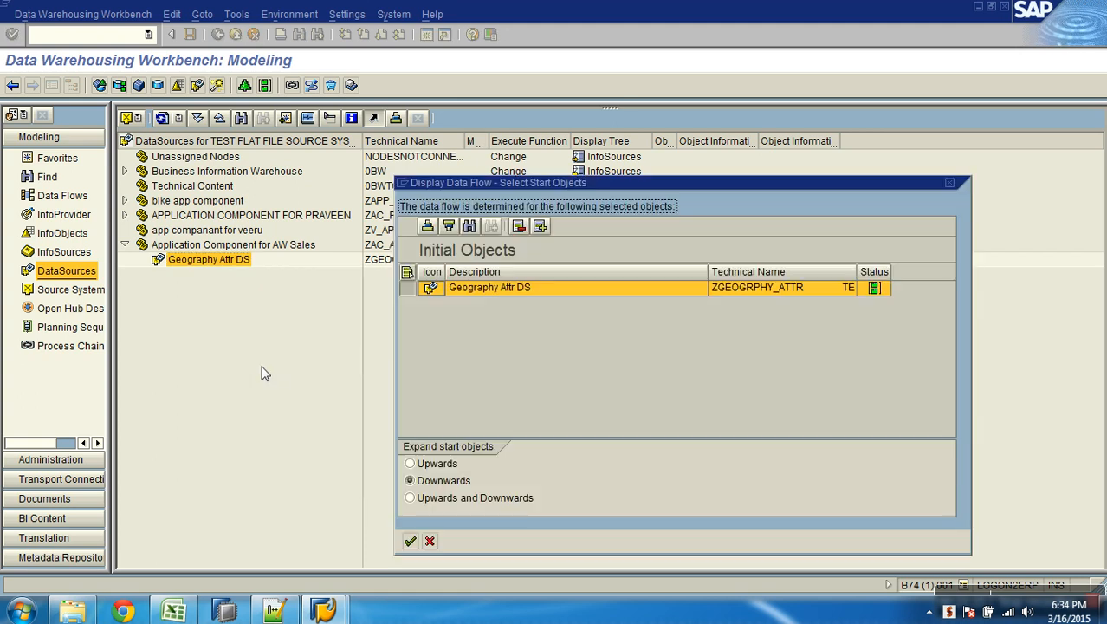
left_click(422, 465)
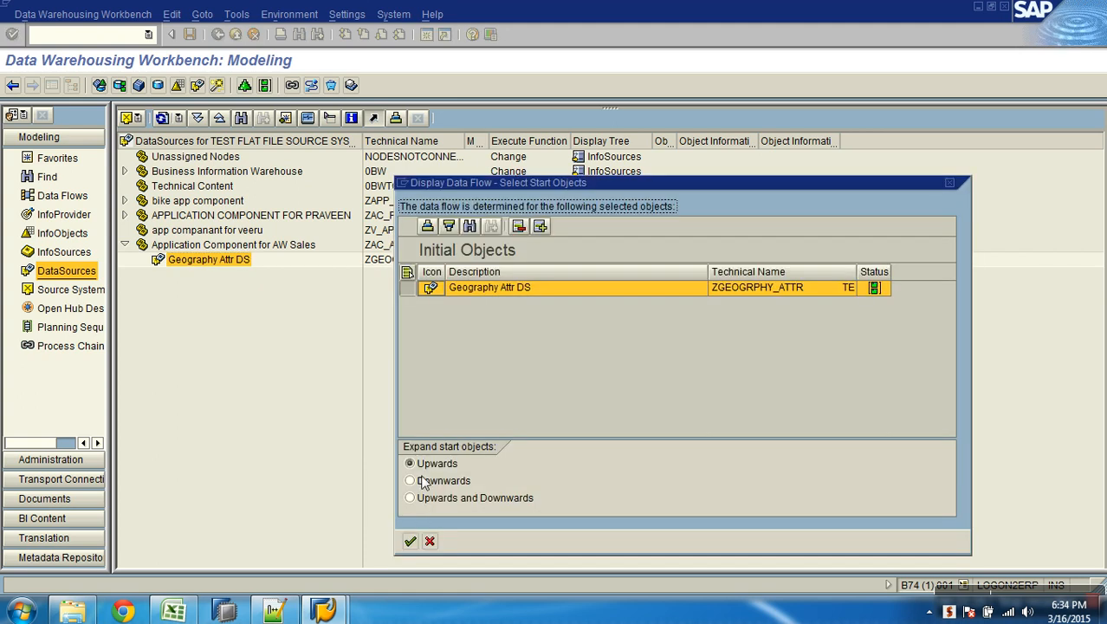
left_click(410, 541)
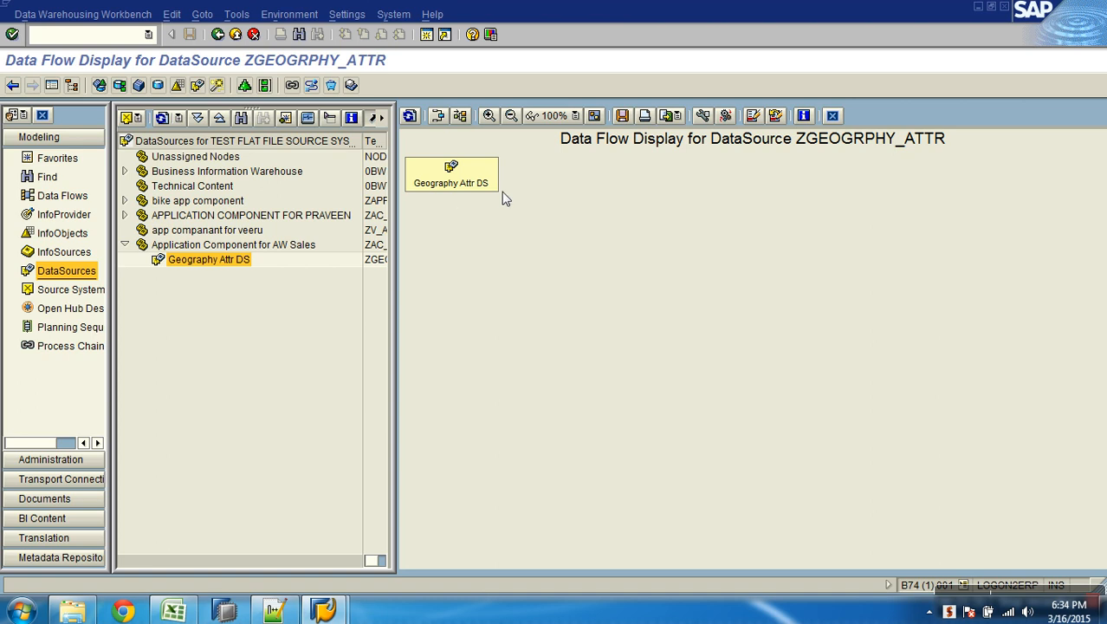
- Close the data flow display, check the ZGEOGRPHY_ATTR DataSource entry, and return to the InfoProvider tree
left_click(832, 115)
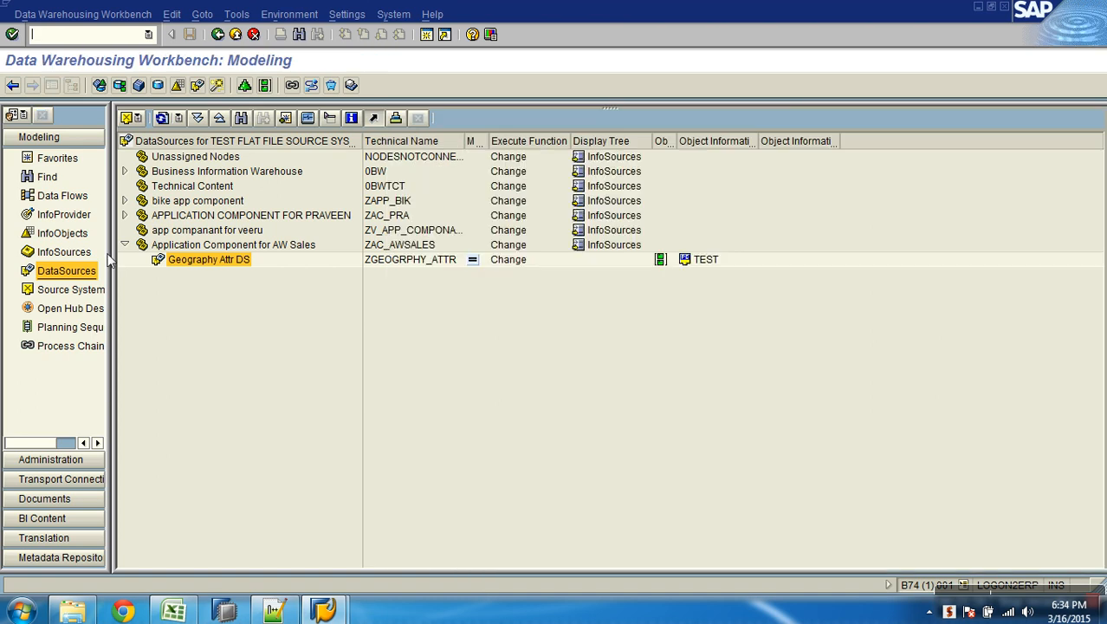
left_click(76, 216)
left_click(70, 270)
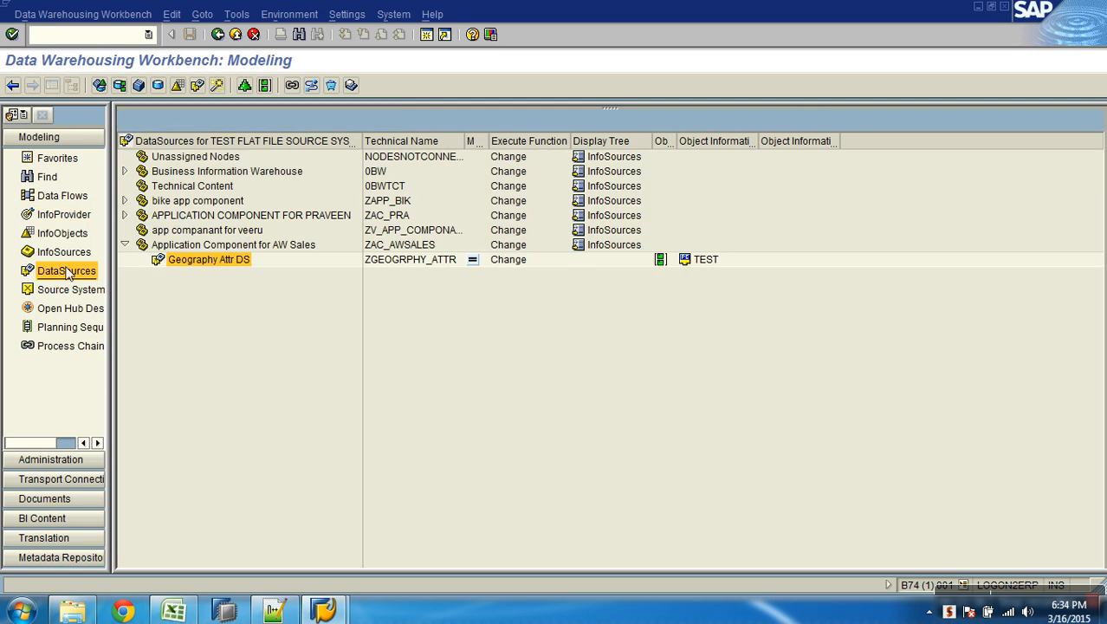
left_click(400, 263)
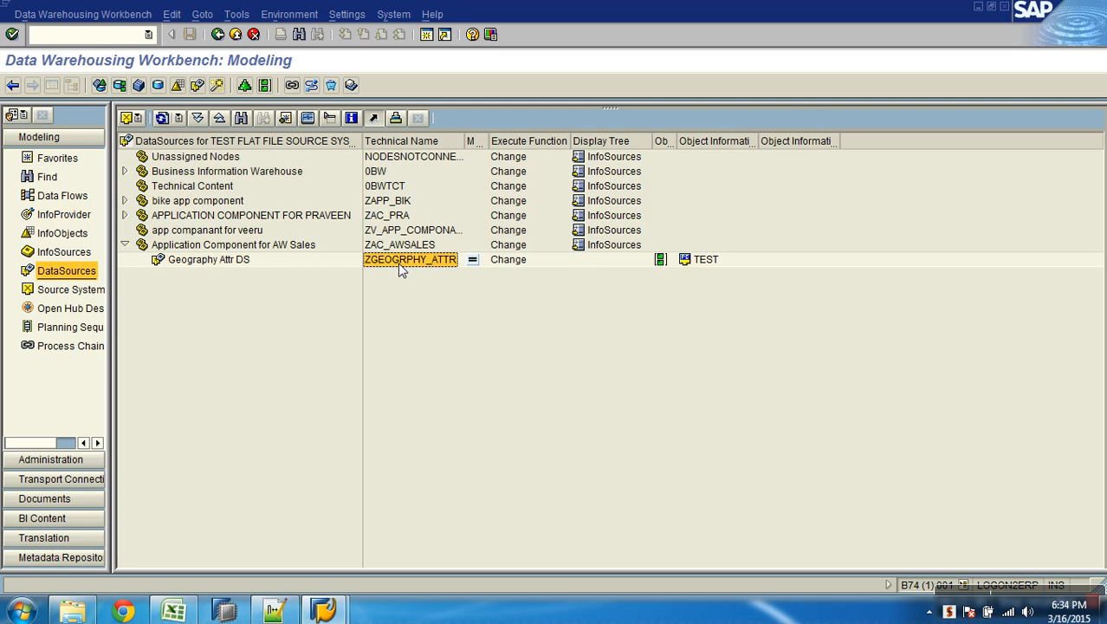
left_click(65, 214)
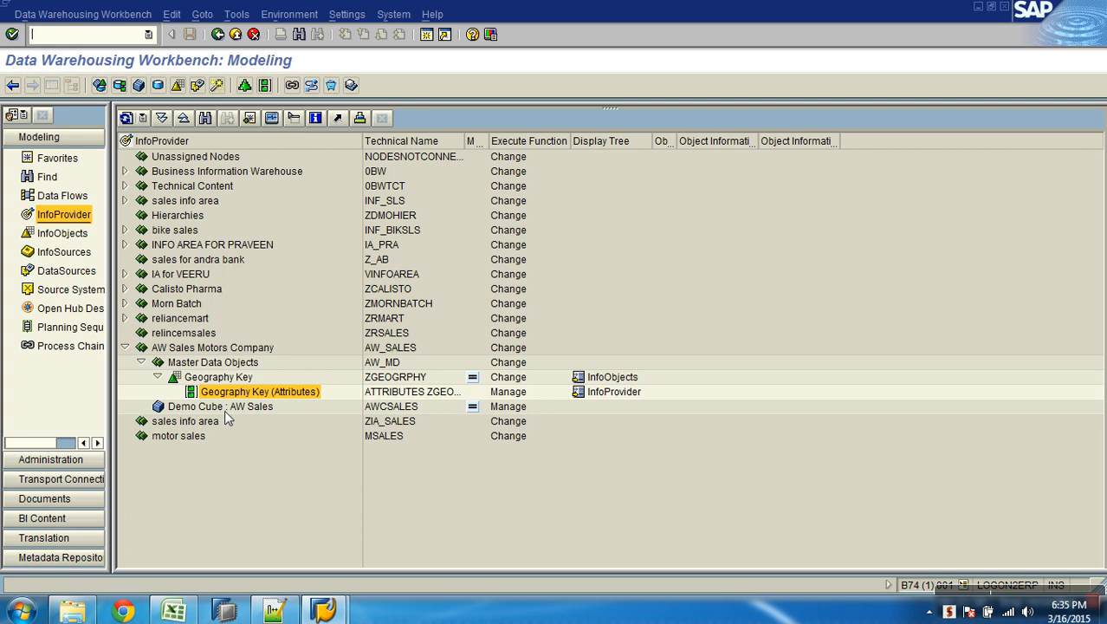
- Switch to the Notepad++ notes and add "3. Create Transformations" as a new item below the DataSource notes
left_click(279, 612)
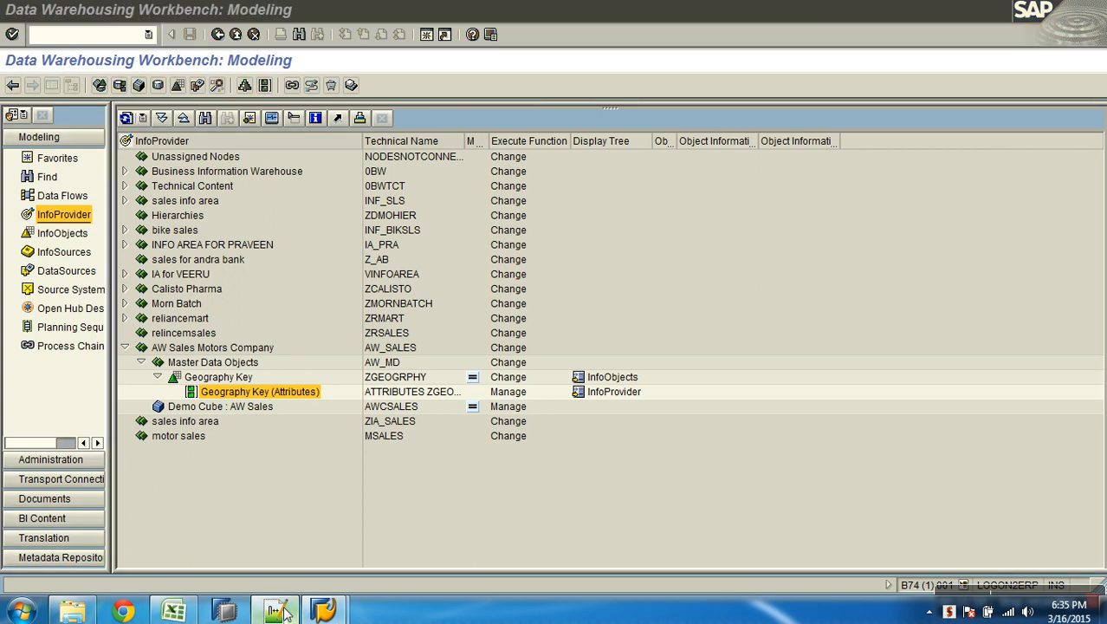
left_click(394, 311)
key("Return")
key("Return")
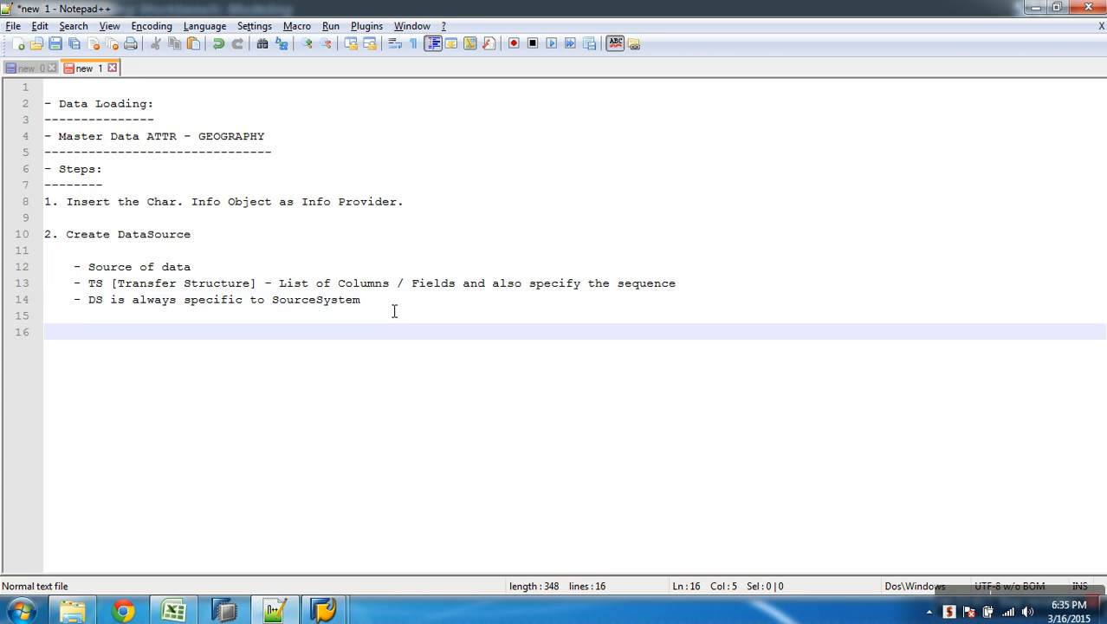
type("3. Cre")
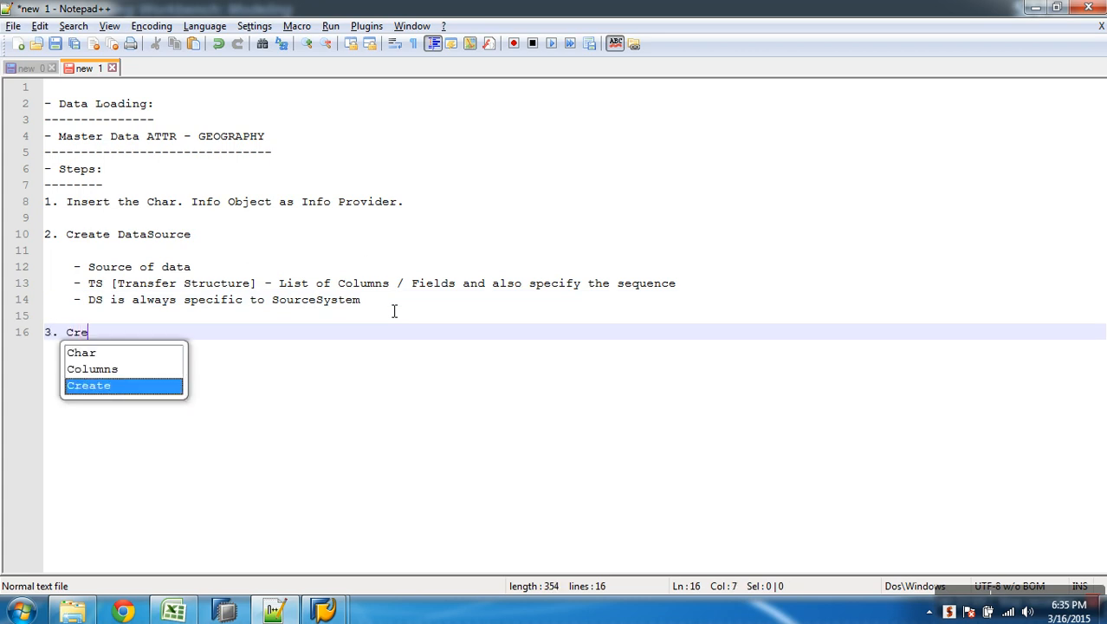
type("ate Trans")
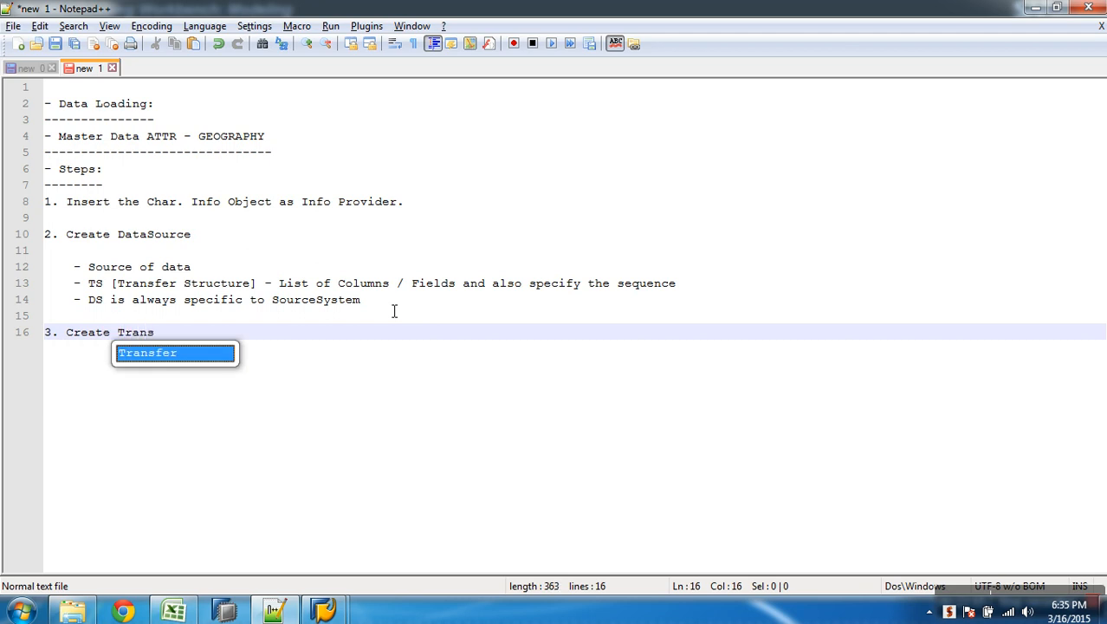
type("formations ")
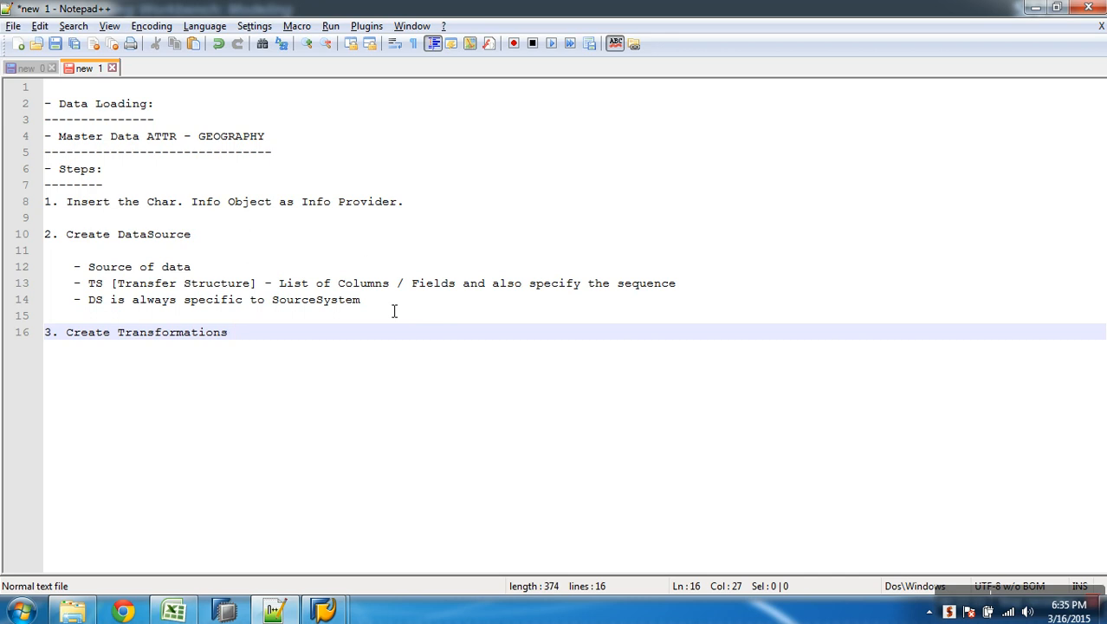
- Continue item 3 of the notes with "to mapp the SO(DataSource) and TO(MD-ATTR)"
type("to mapp the SO(Data")
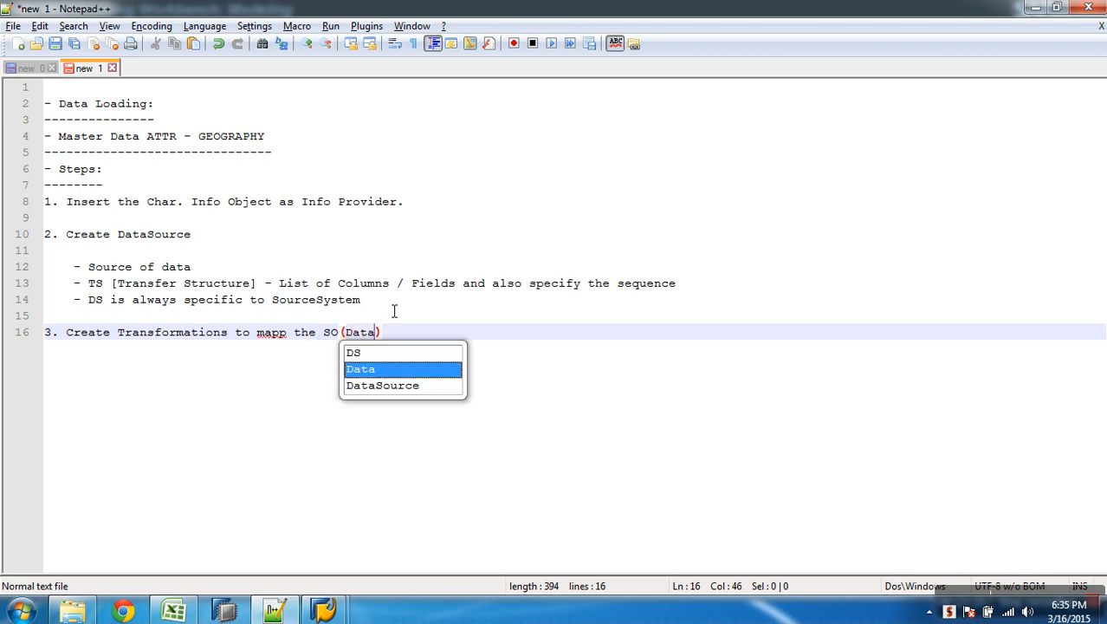
type("Source")
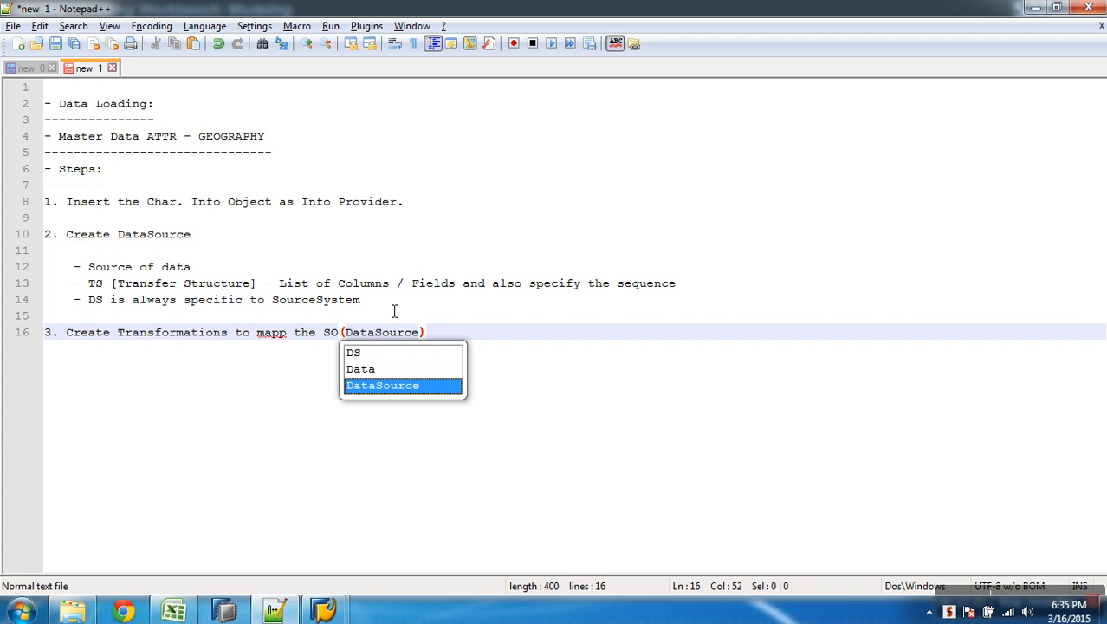
key("End")
key("BackSpace")
key("BackSpace")
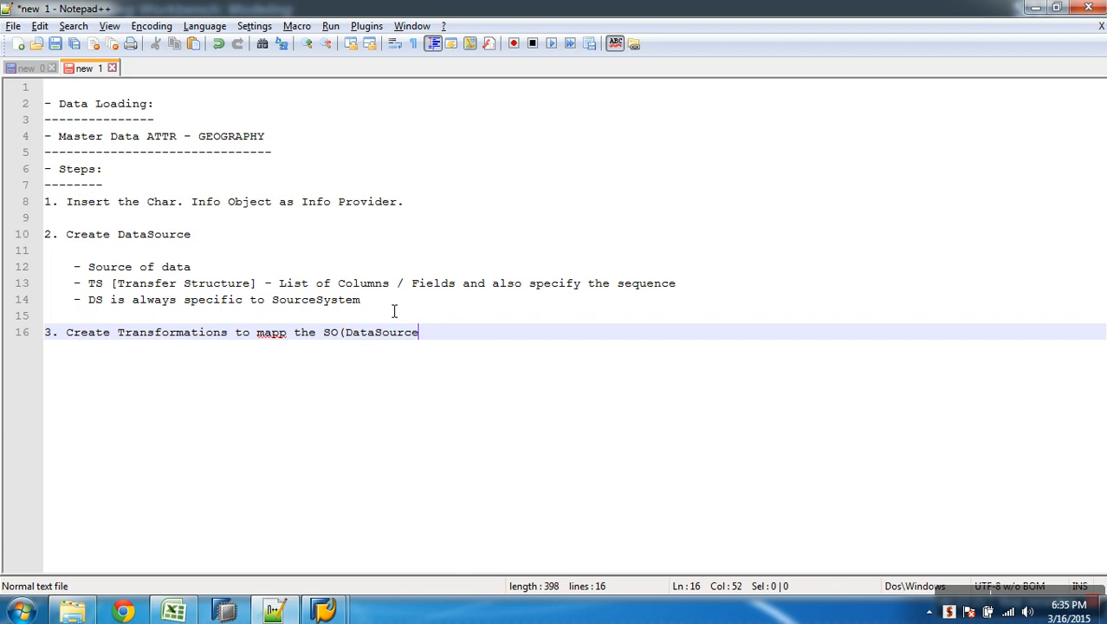
type(") and ")
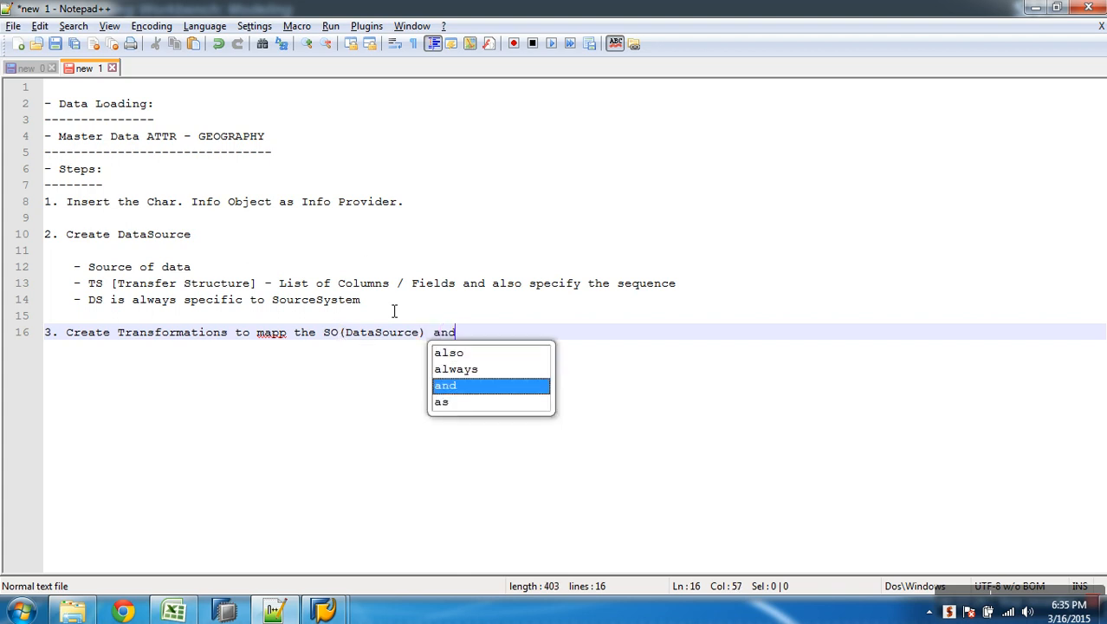
type("TO")
type("(")
type("MD")
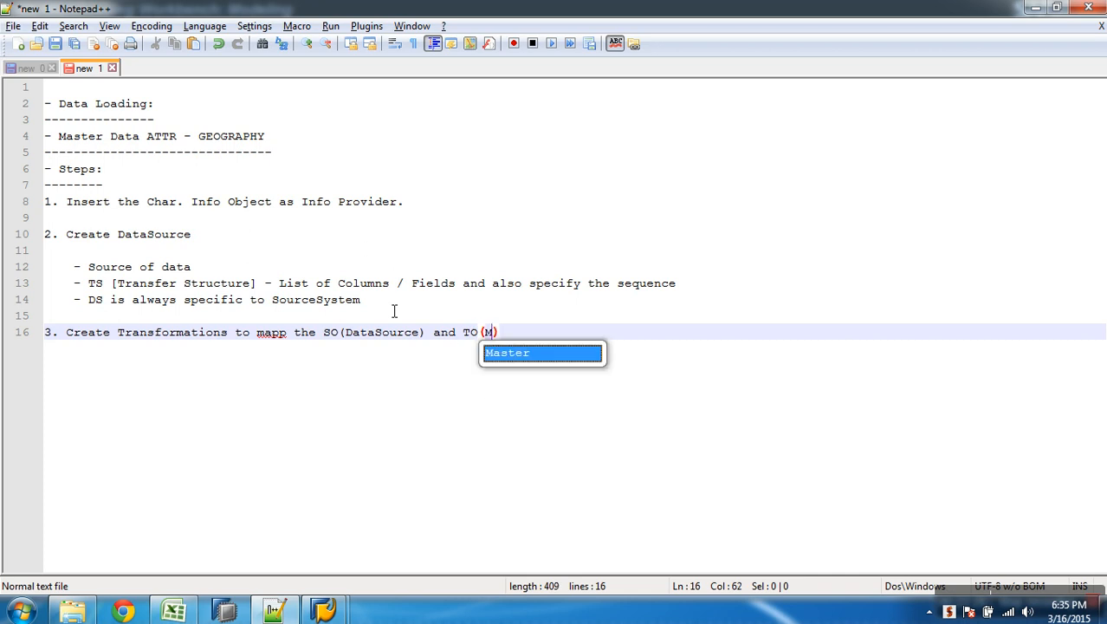
type("-ATTR")
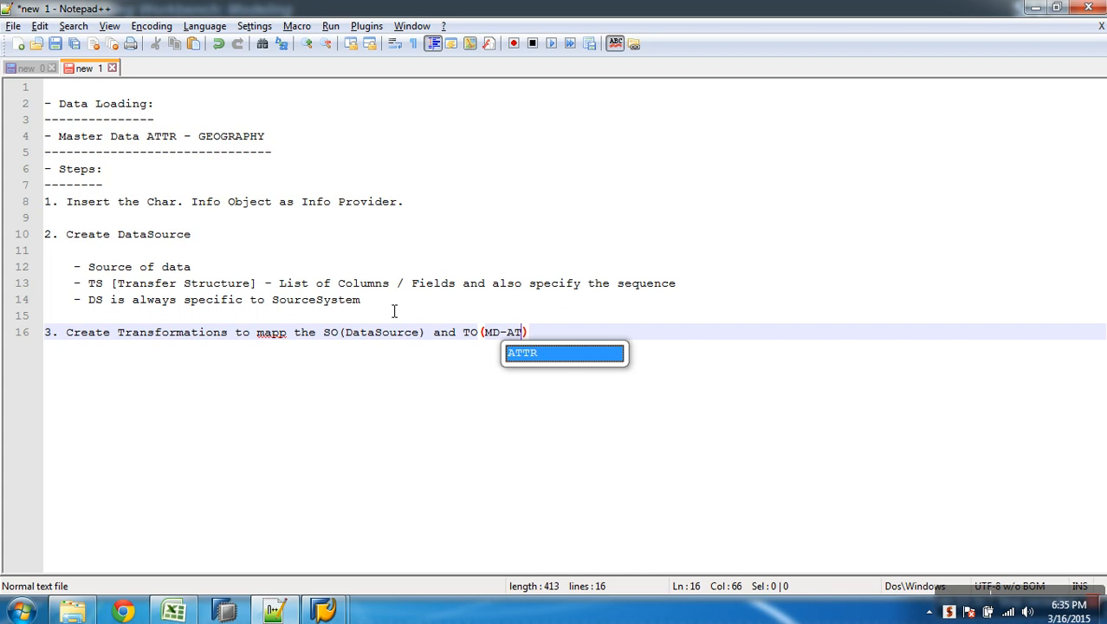
key("End")
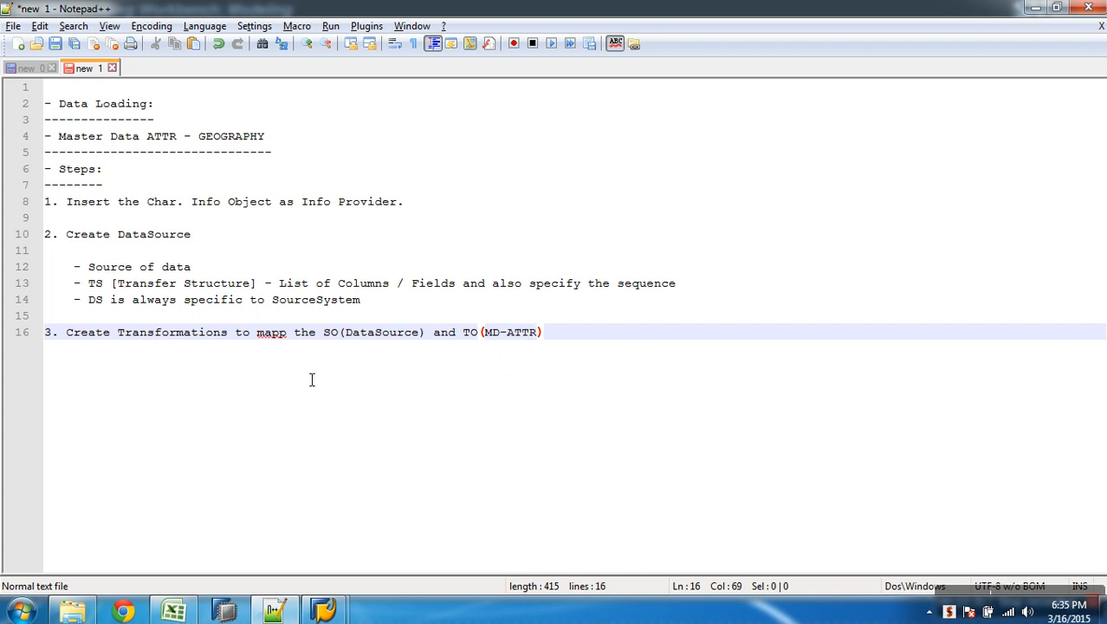
- Correct "mapp" to "map" in item 3, add a period after it, and switch back to SAP
right_click(279, 338)
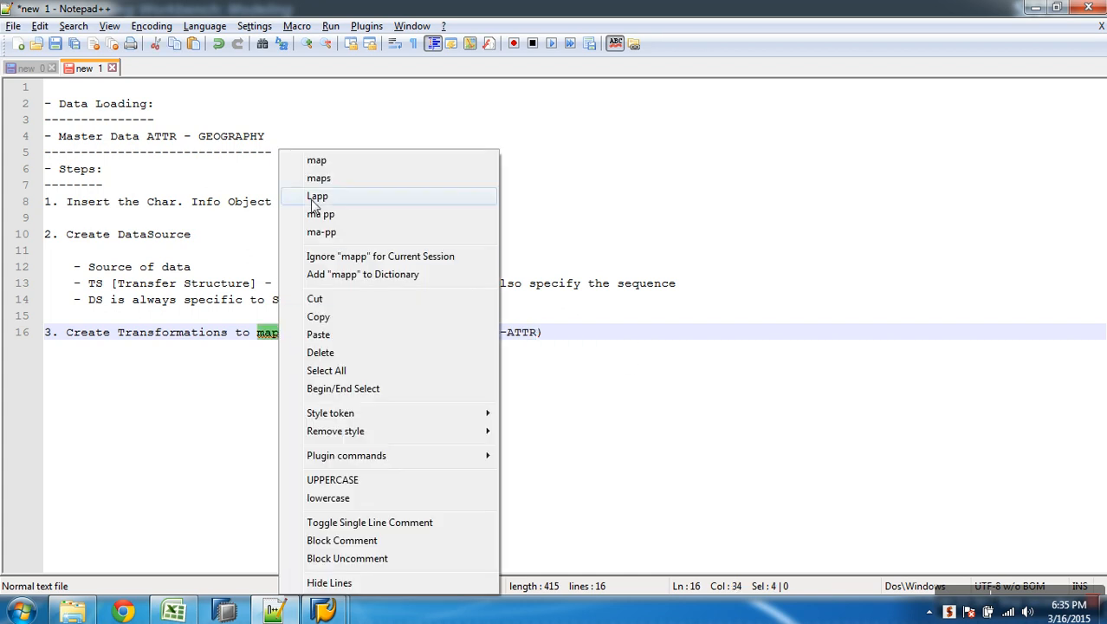
left_click(321, 160)
key("End")
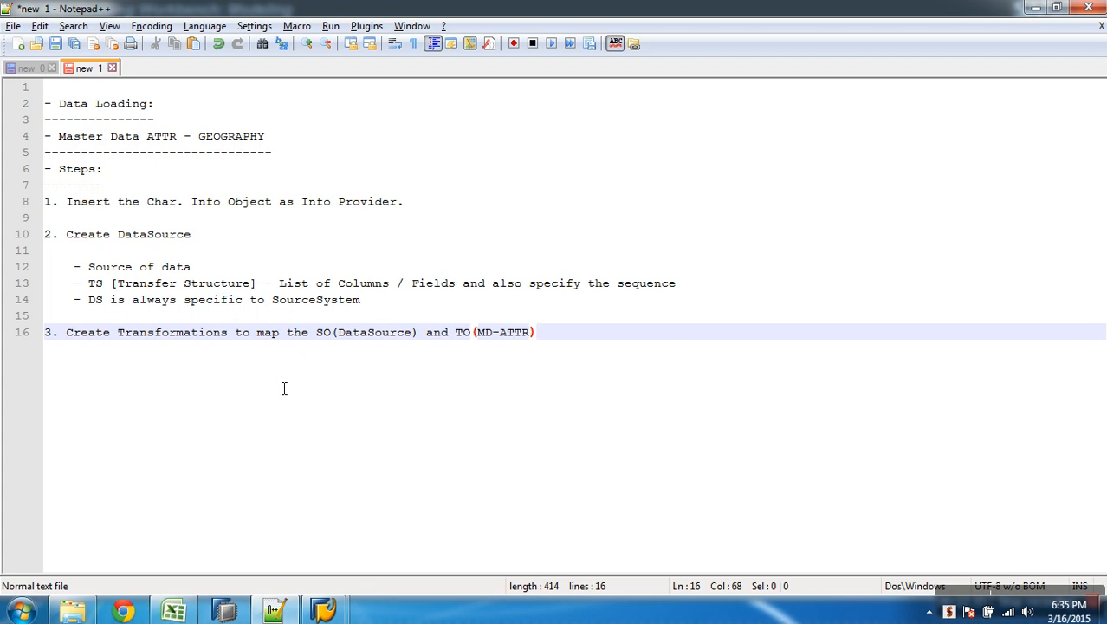
left_click(282, 336)
type(".")
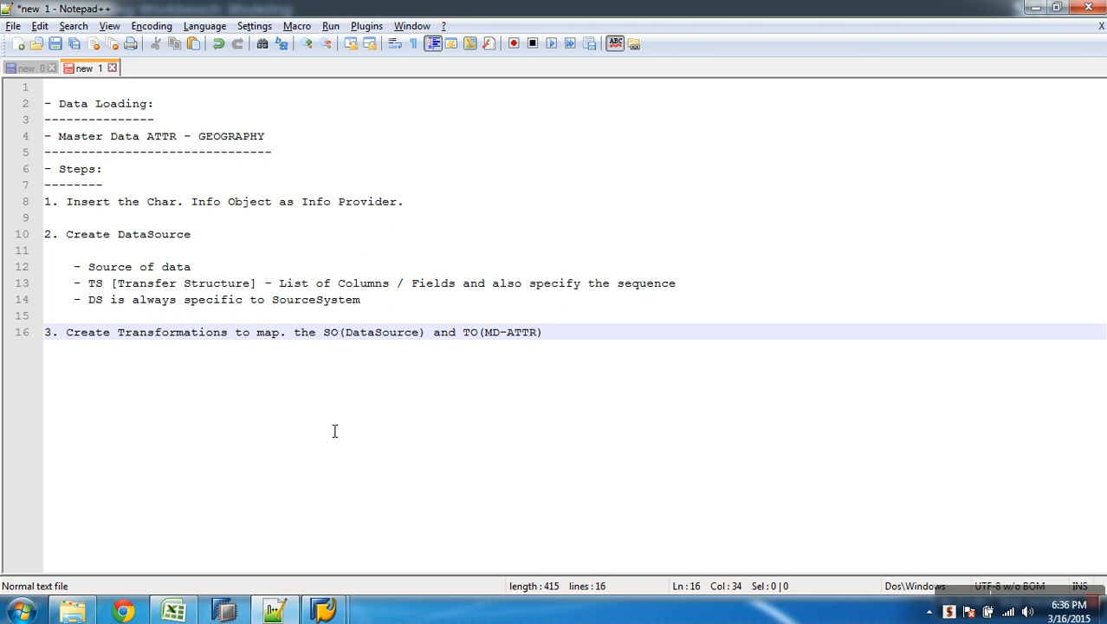
key("alt+Tab")
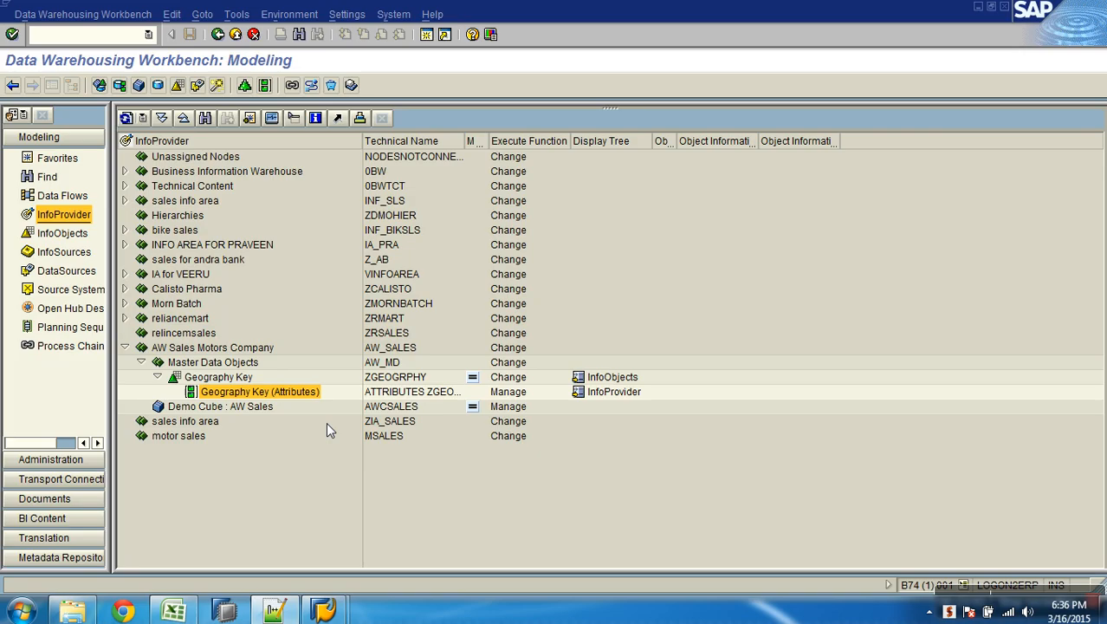
right_click(248, 396)
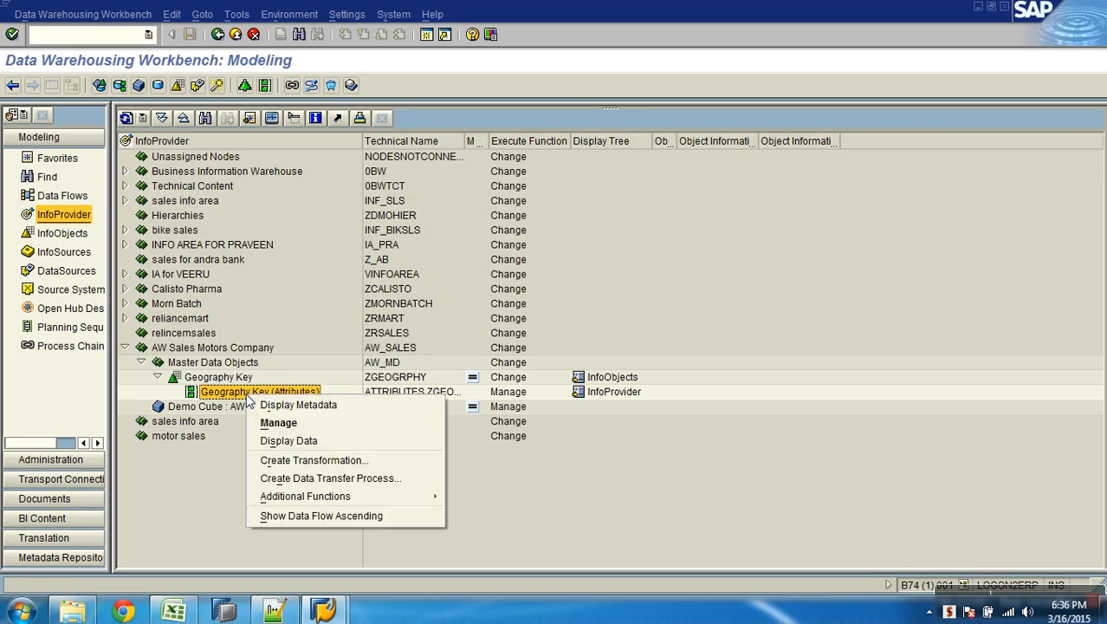
left_click(298, 461)
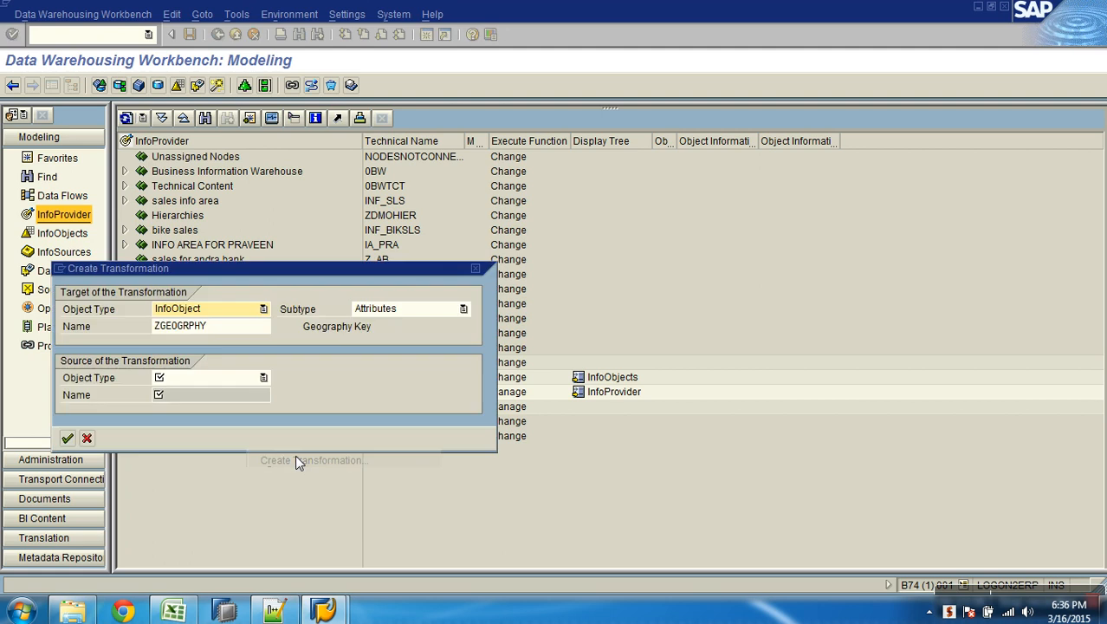
left_click_drag(297, 269, 490, 235)
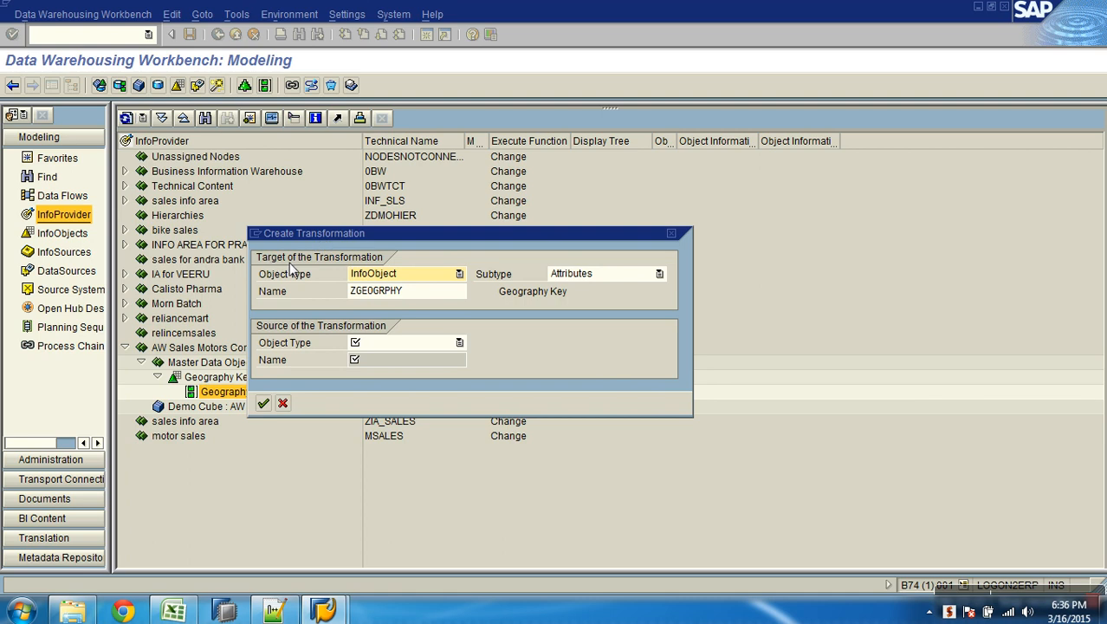
left_click_drag(416, 292, 353, 292)
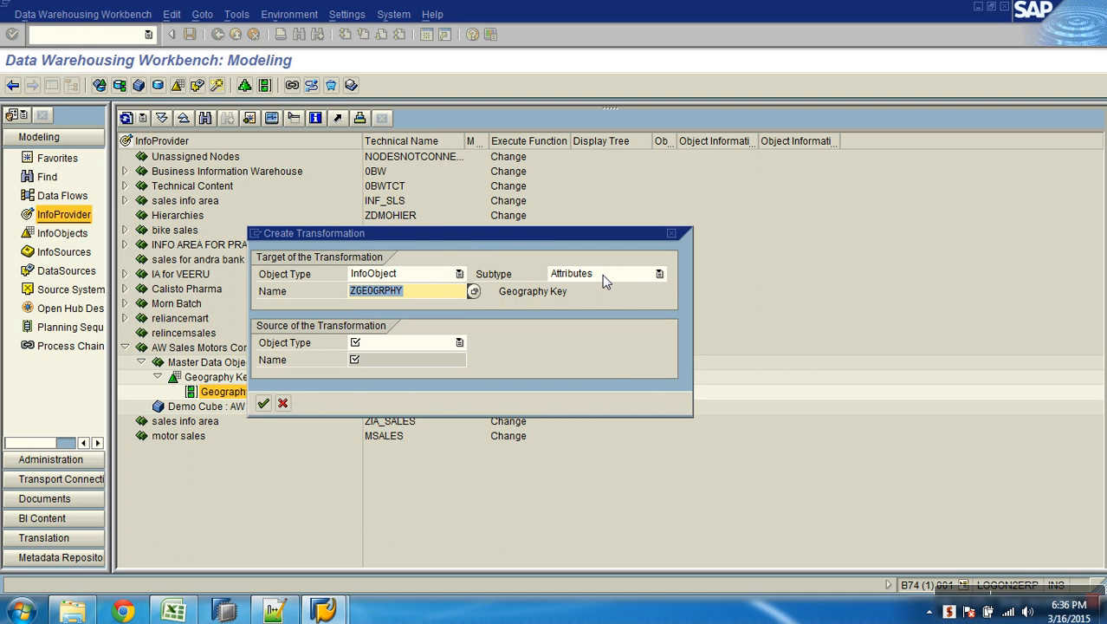
left_click(283, 404)
right_click(273, 394)
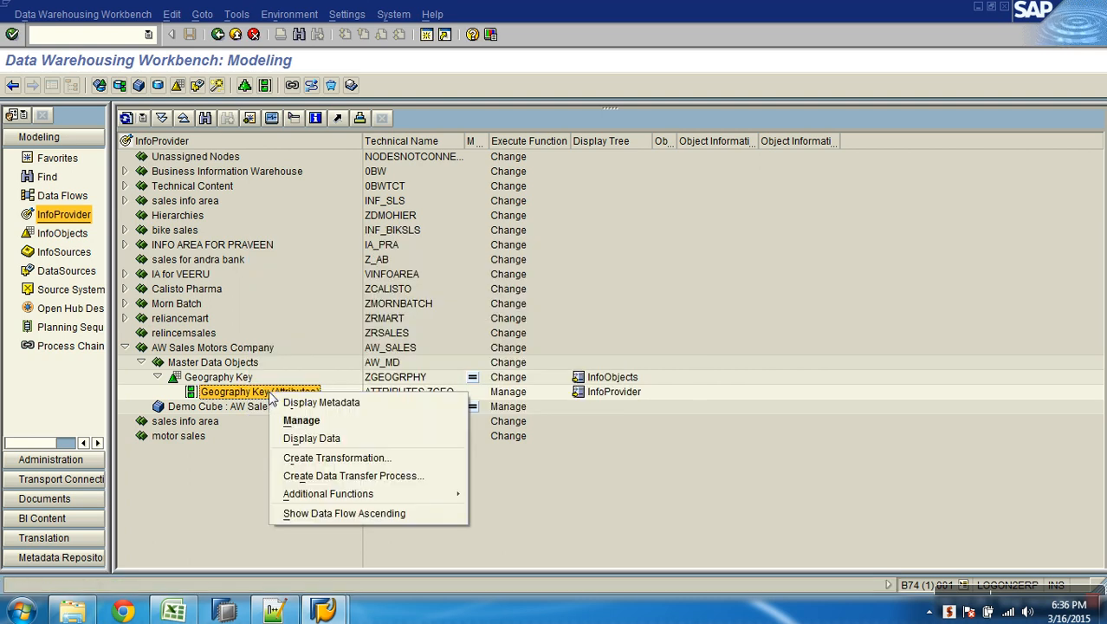
left_click(357, 459)
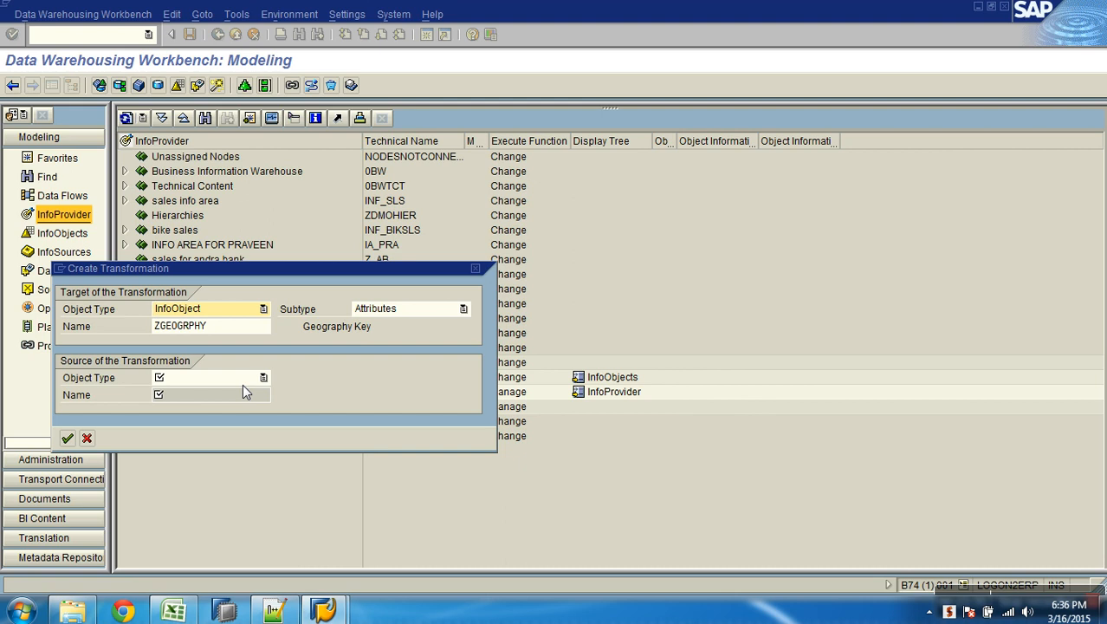
left_click(87, 438)
left_click(69, 271)
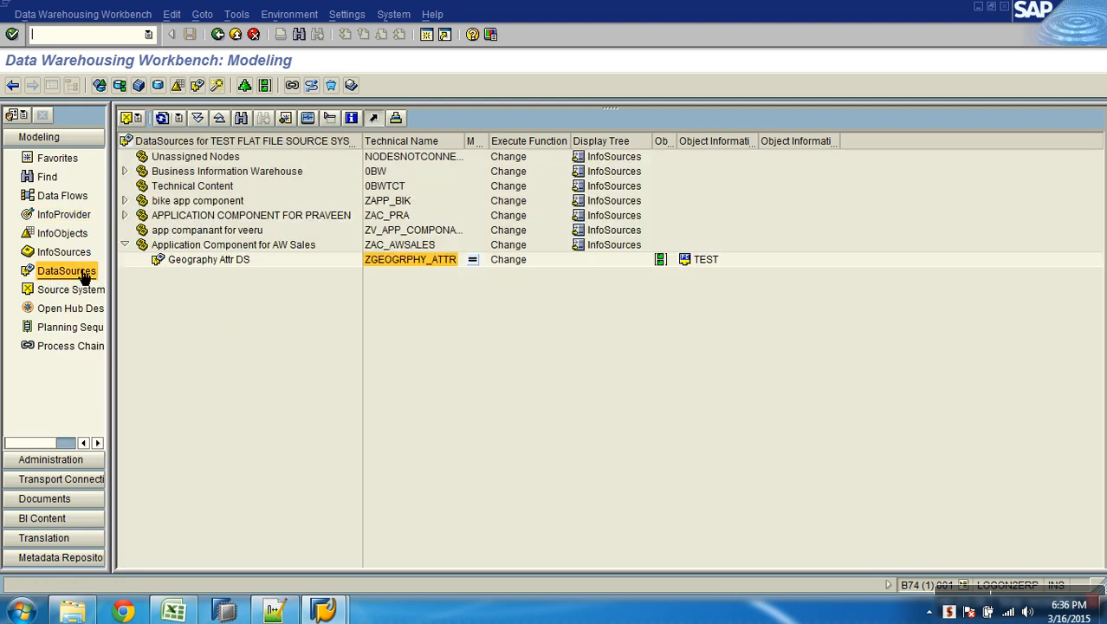
right_click(242, 260)
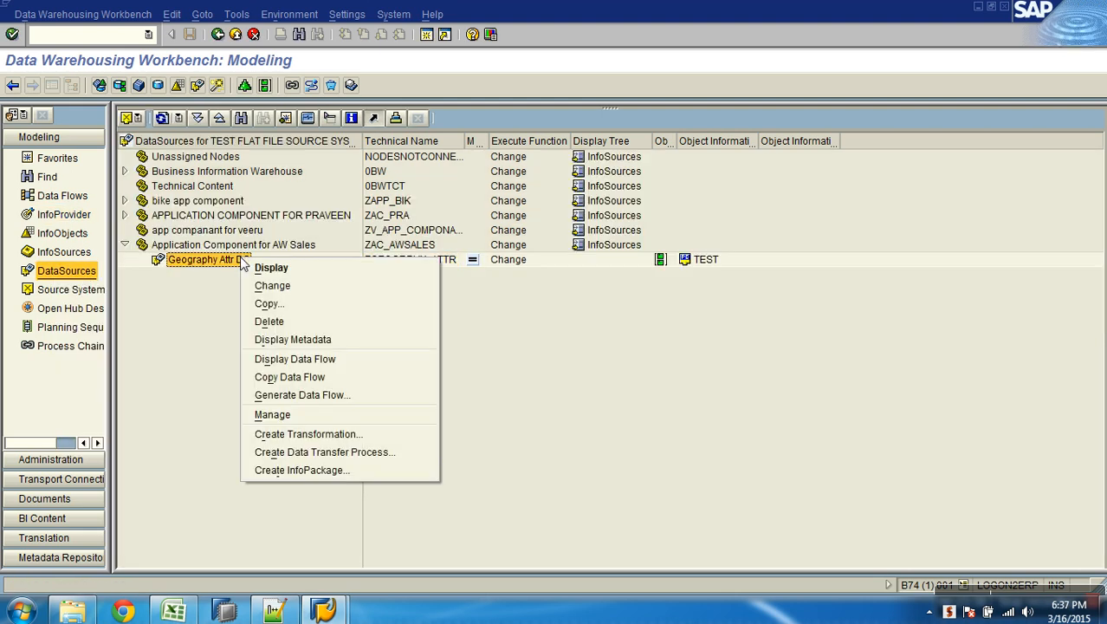
left_click(345, 436)
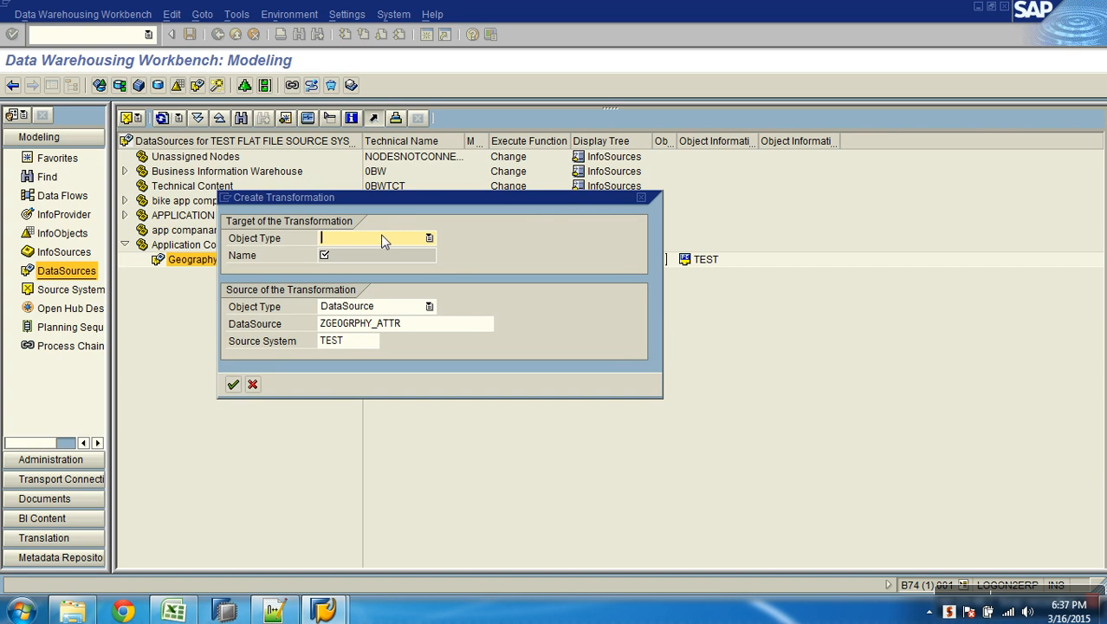
left_click(253, 384)
left_click(70, 215)
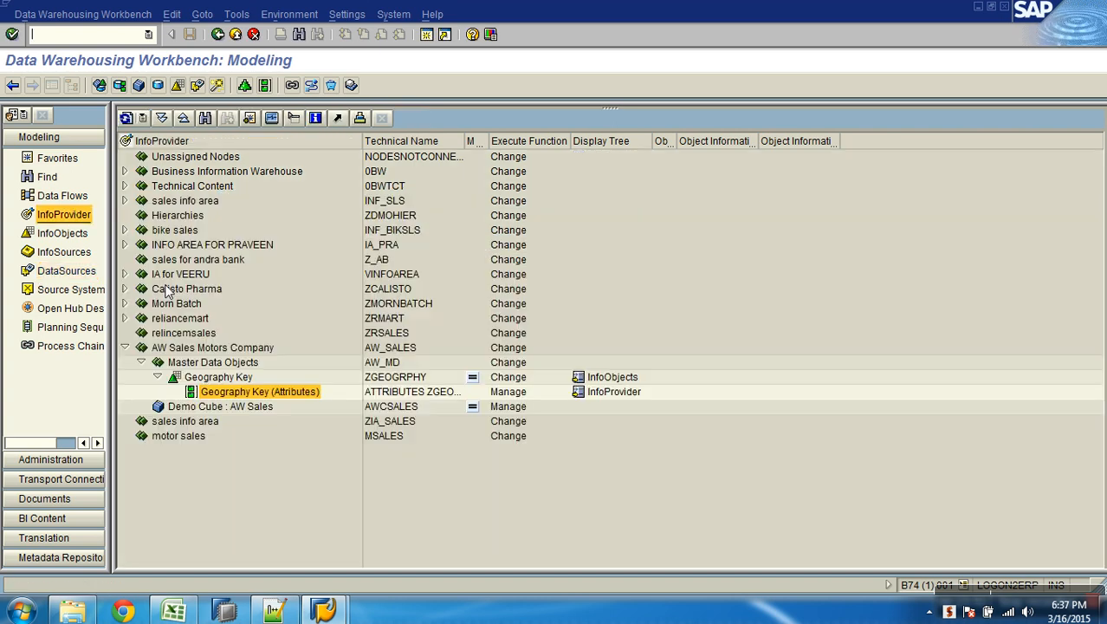
- Start a new transformation for Geography Key (Attributes) and set its source object type to DataSource
right_click(265, 393)
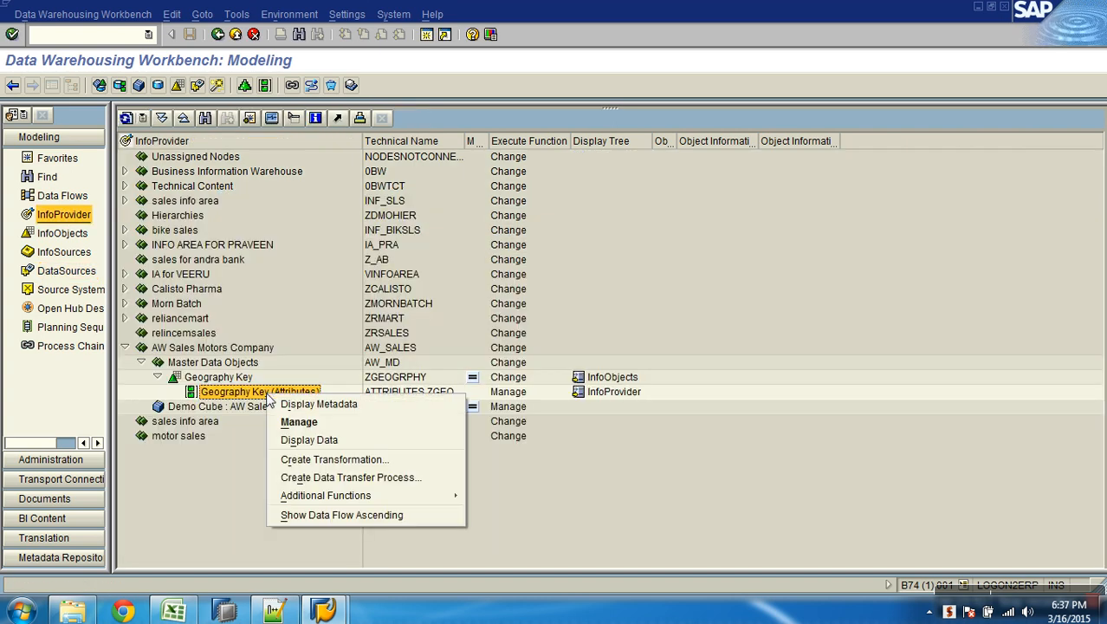
left_click(332, 460)
left_click_drag(391, 265, 435, 159)
left_click_drag(364, 213, 288, 214)
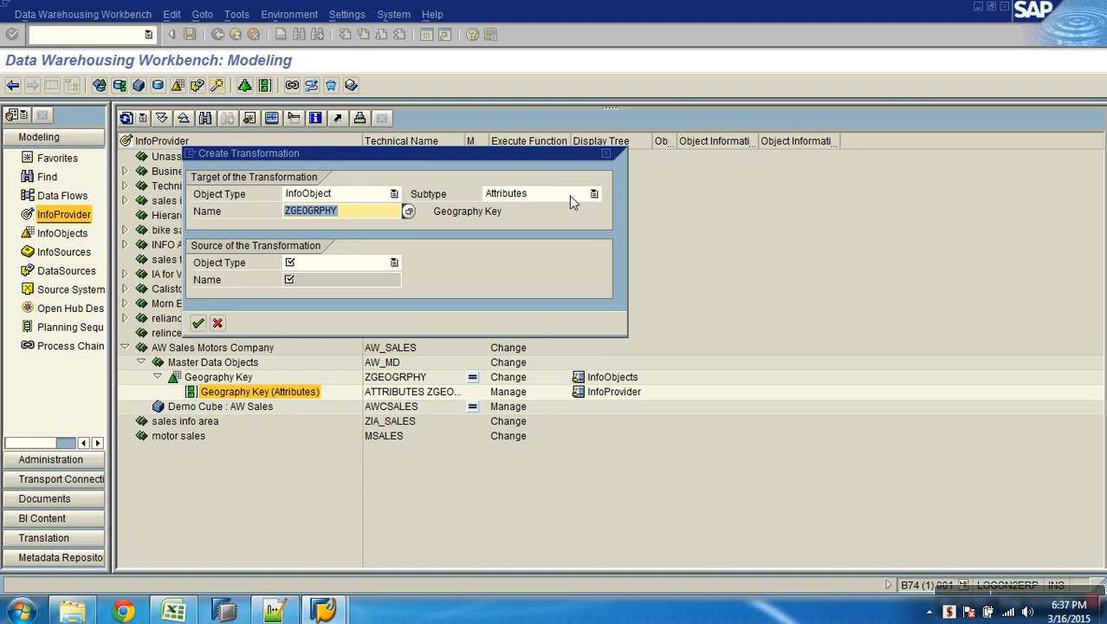
left_click(394, 265)
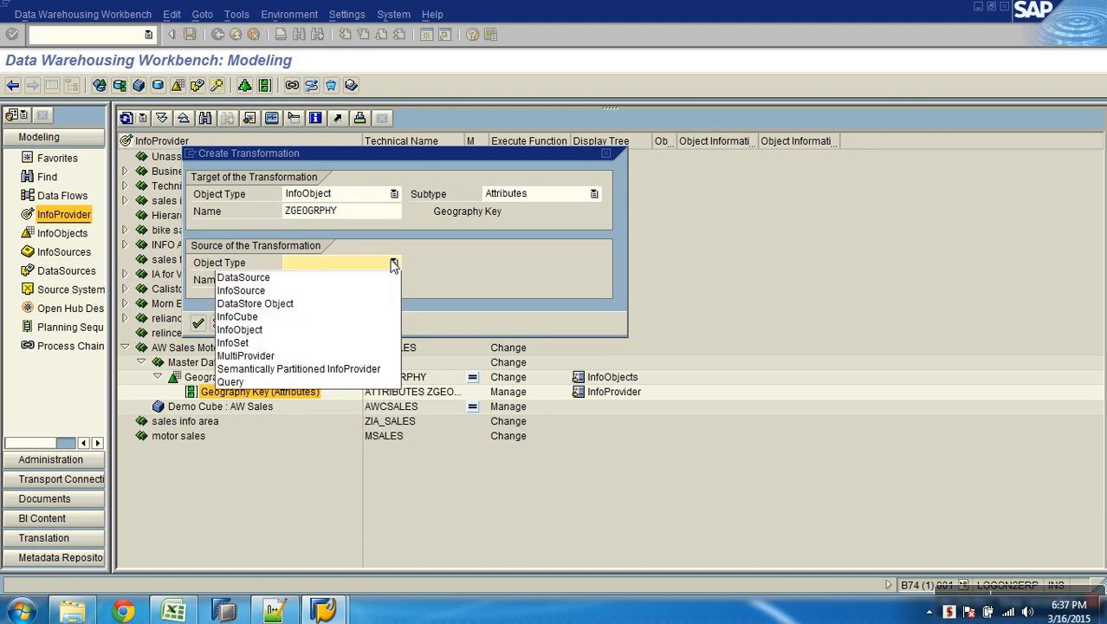
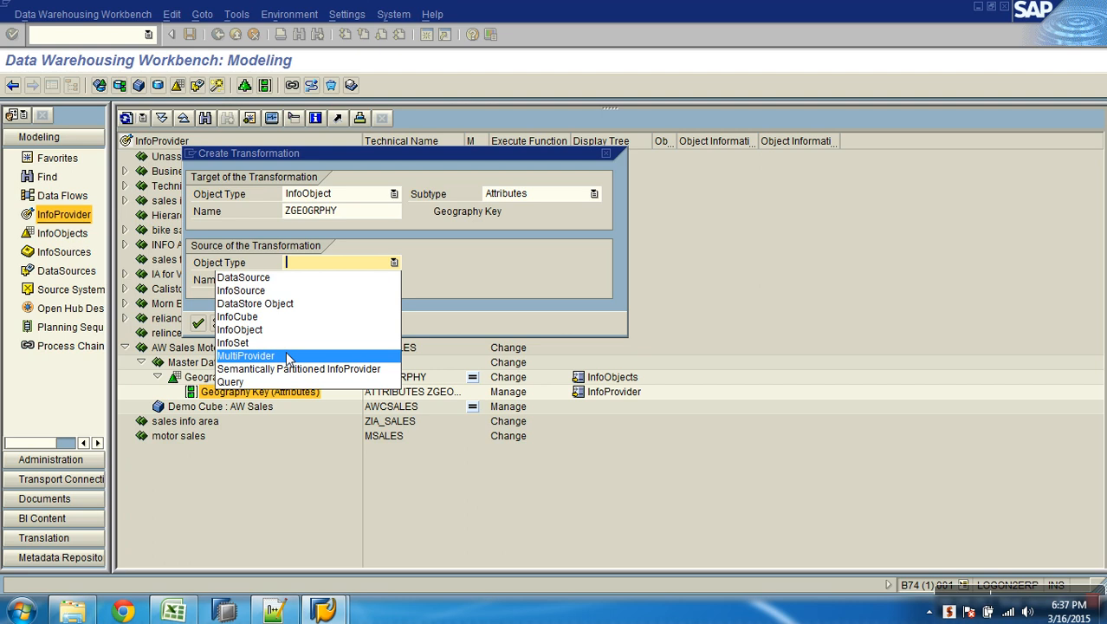
left_click(268, 279)
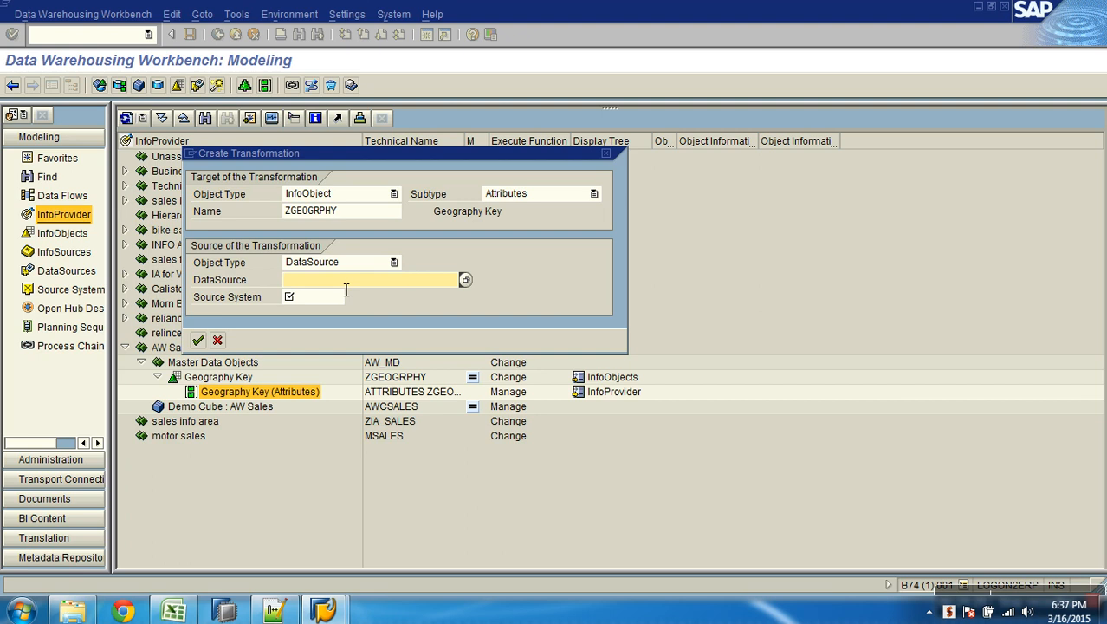
- Enter ZGEOGRPHY_ATTR as the source DataSource with source system TEST, check the target name, and create the transformation
type("ZGE0GRPHY_ATTR")
left_click(335, 299)
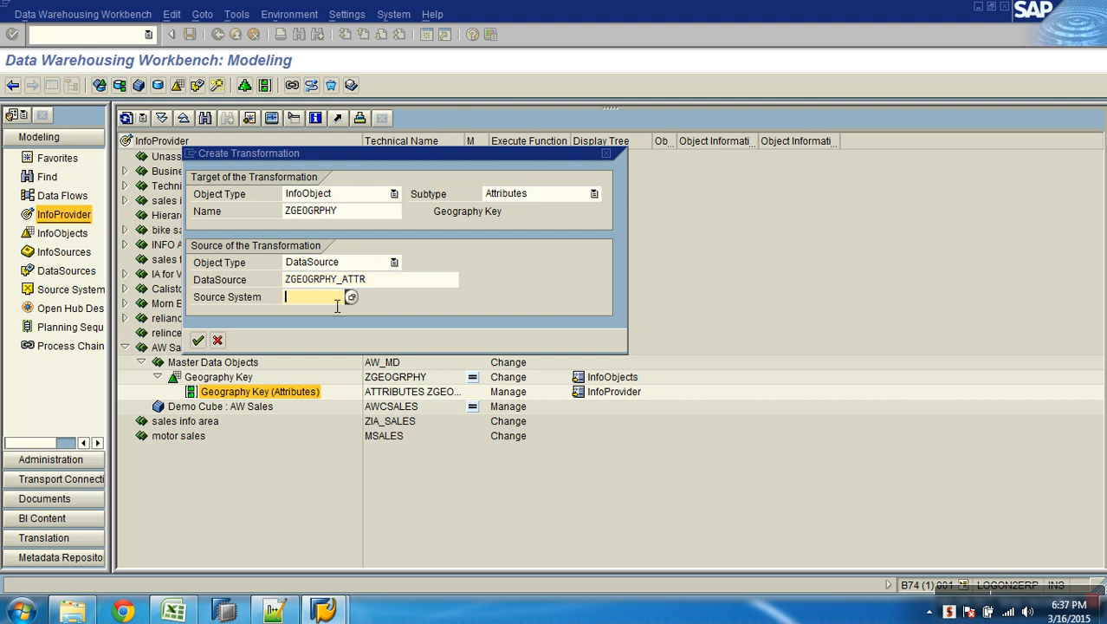
left_click(351, 297)
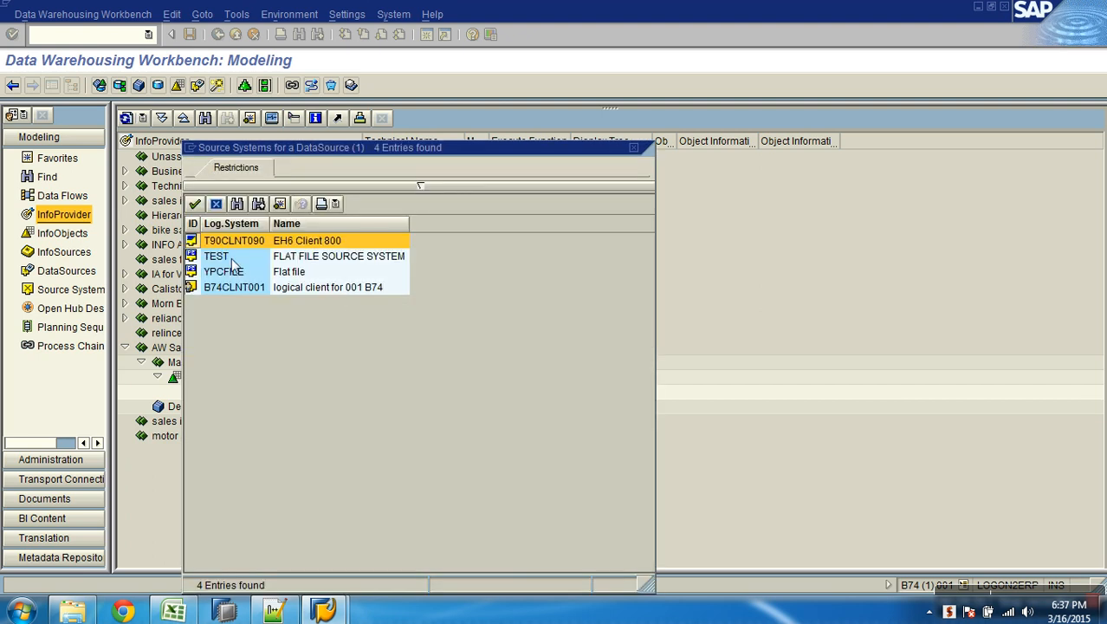
double_click(232, 261)
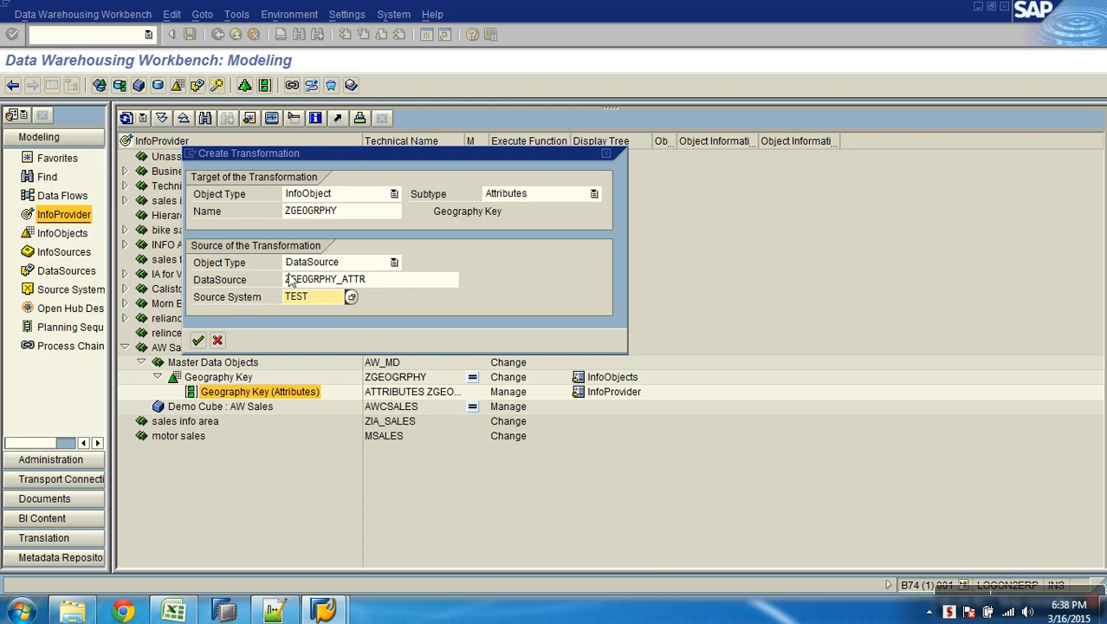
double_click(358, 217)
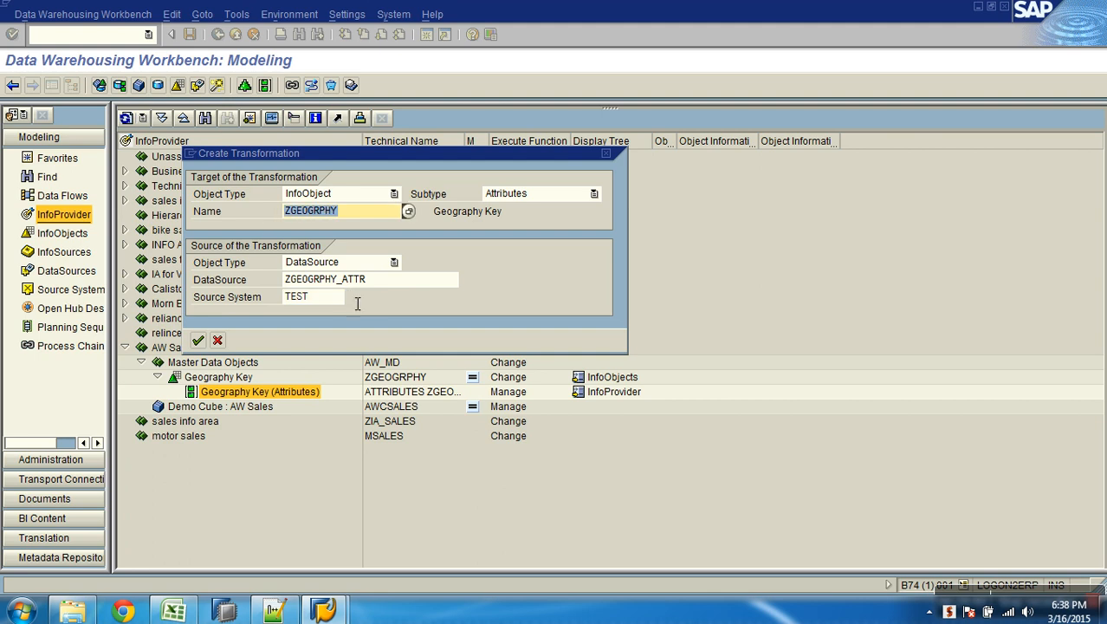
left_click(400, 287)
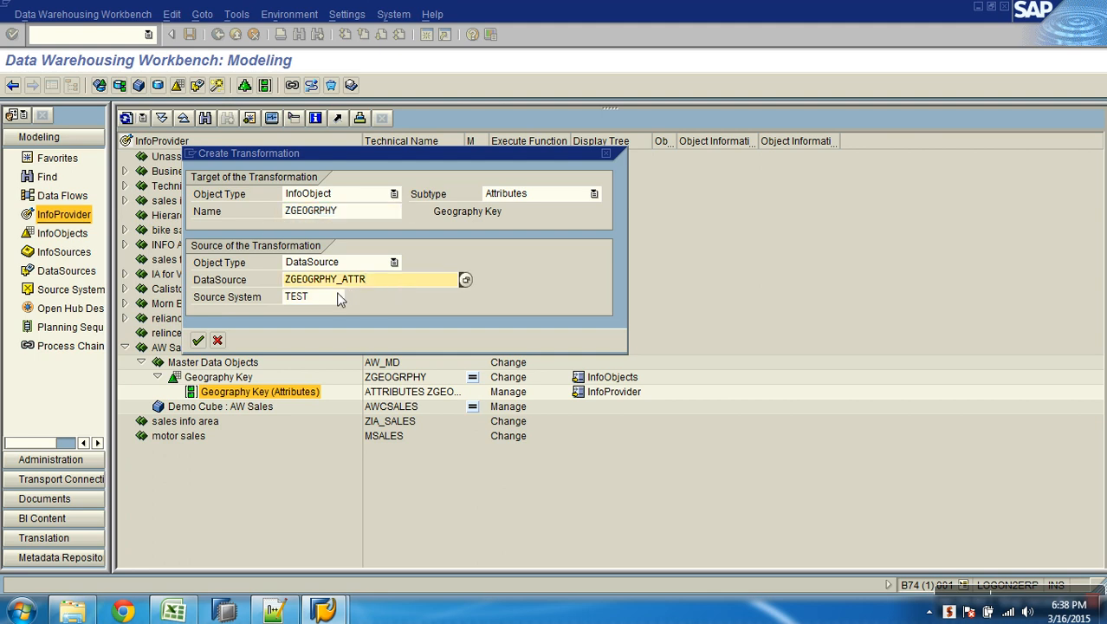
left_click(198, 340)
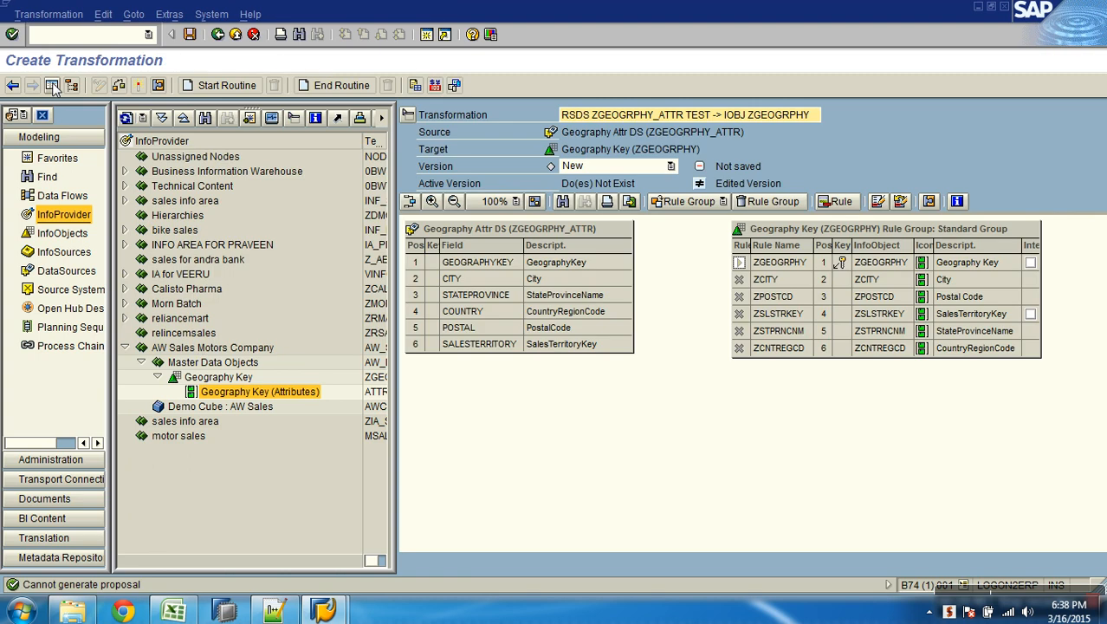
- Hide the navigation area and compare the source fields of the DataSource with the target fields of Geography Key
left_click(51, 85)
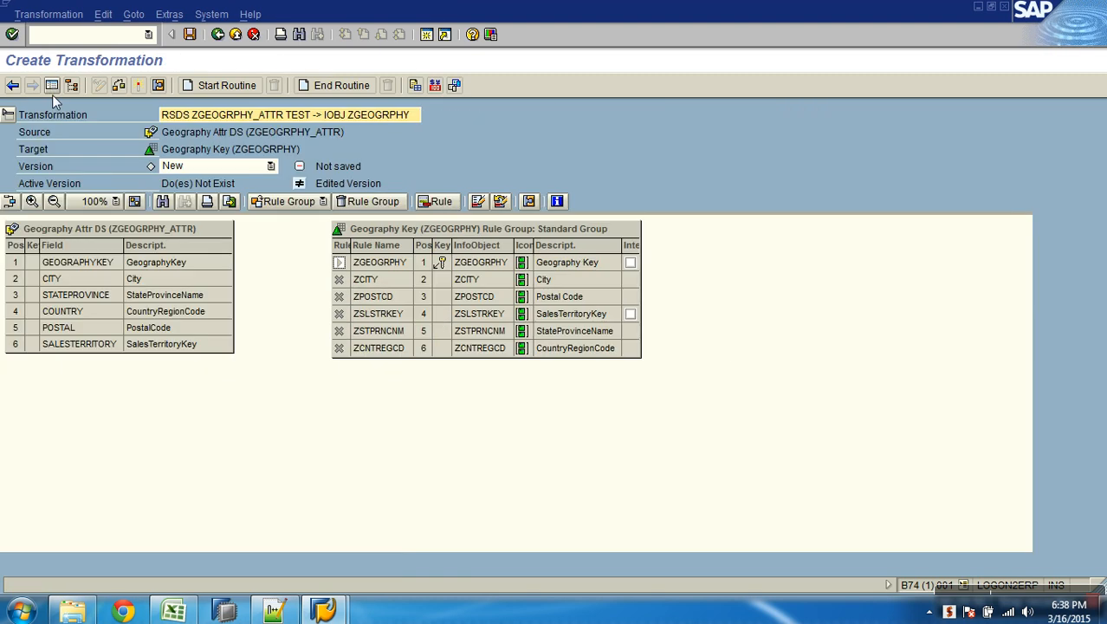
left_click(71, 232)
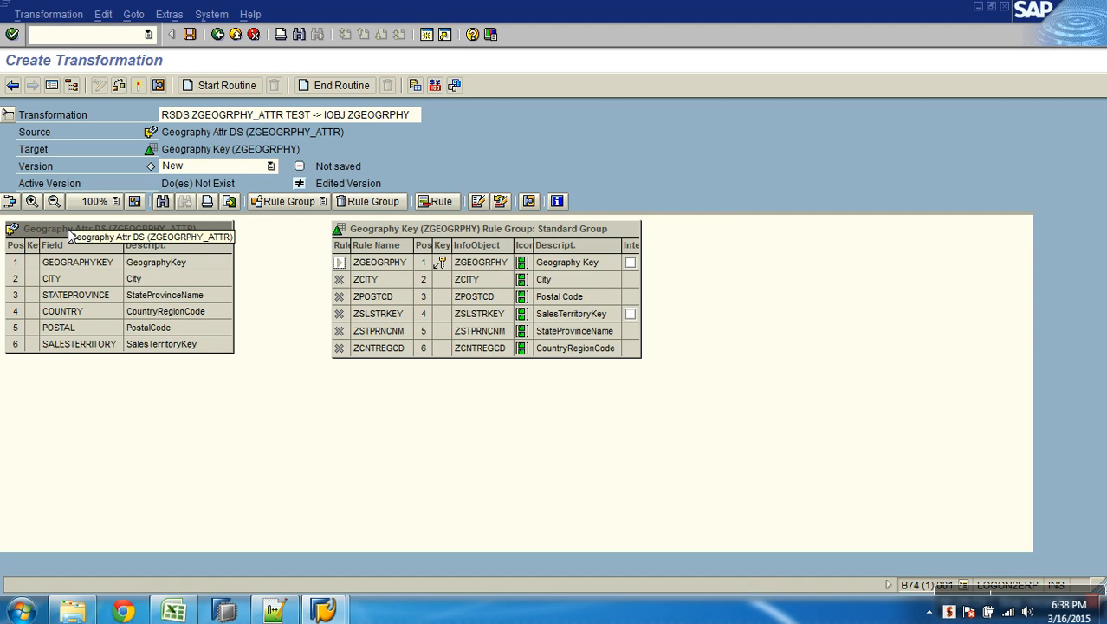
left_click(472, 229)
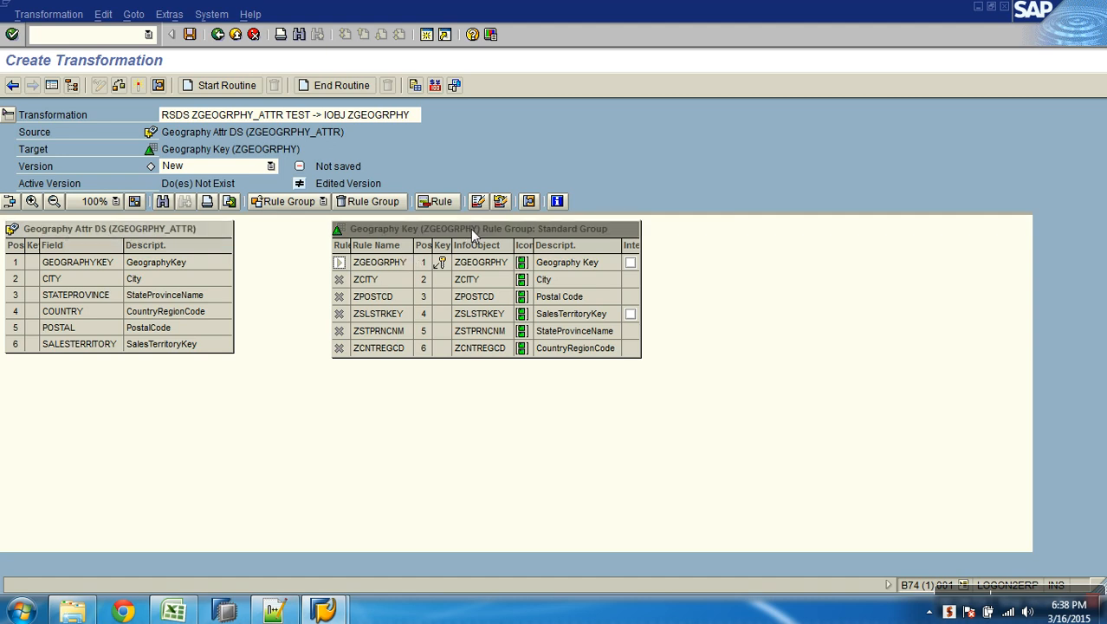
left_click(145, 236)
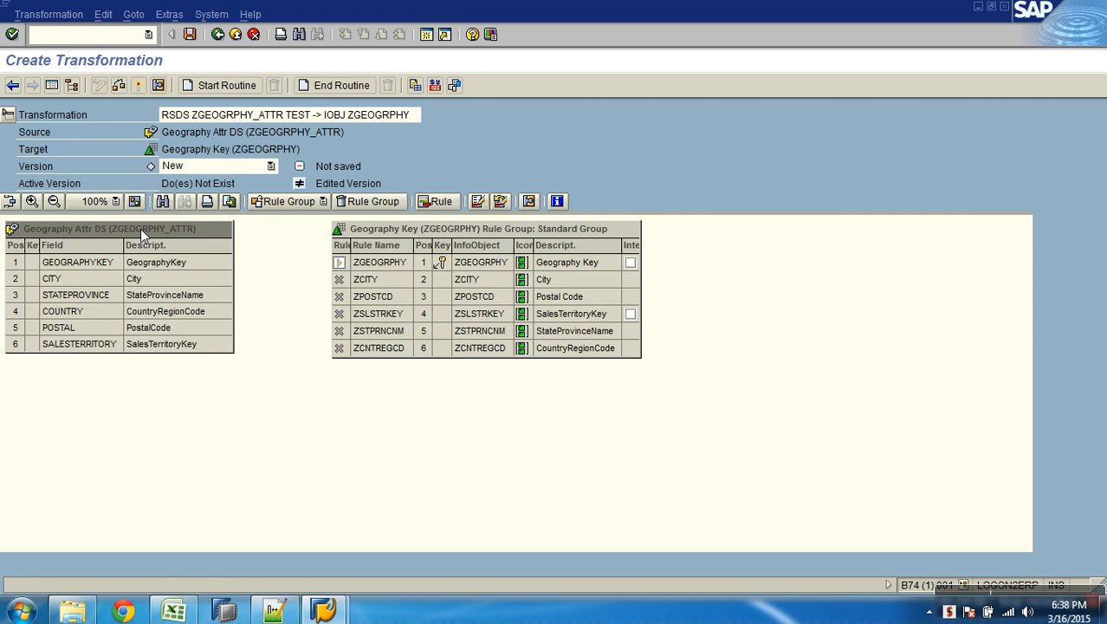
left_click(69, 276)
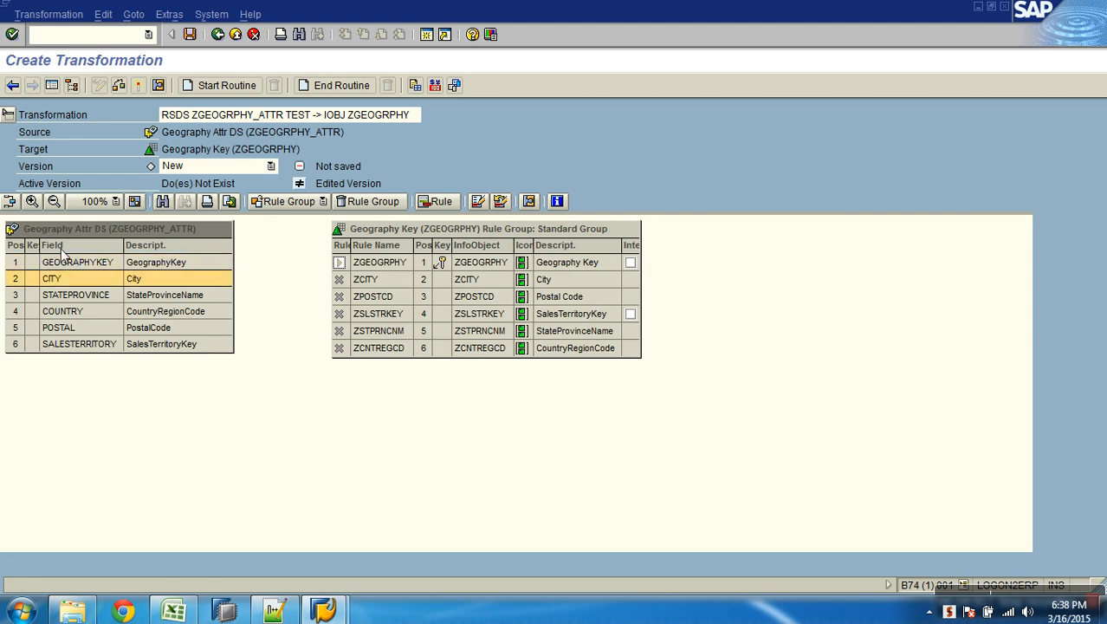
left_click(398, 227)
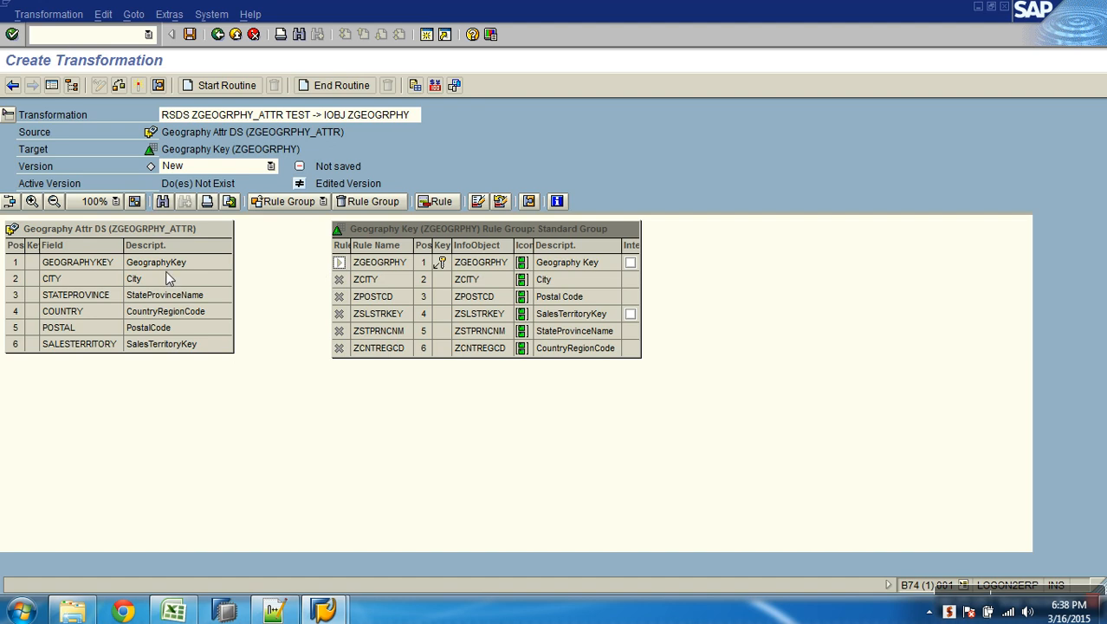
- Map GEOGRAPHYKEY to ZGEOGRPHY, CITY to ZCITY, STATEPROVINCE to ZSTPRNCNM, COUNTRY to ZCNTREGCD, POSTAL to ZPOSTCD and SALESTERRITORY to ZSLSTRKEY
left_click_drag(167, 265, 364, 263)
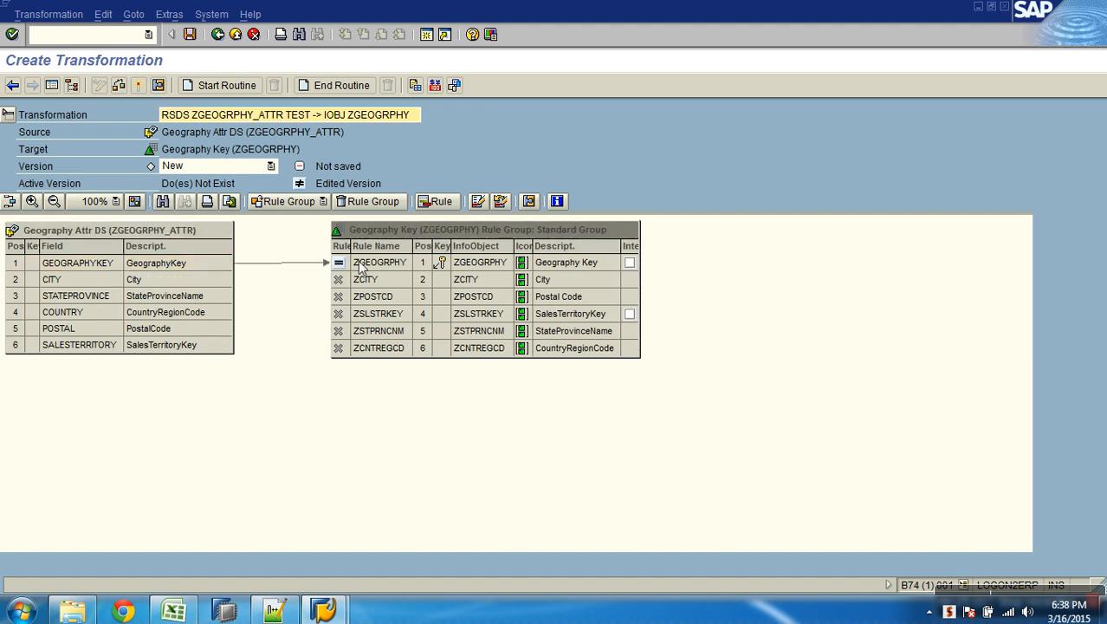
left_click_drag(211, 279, 368, 281)
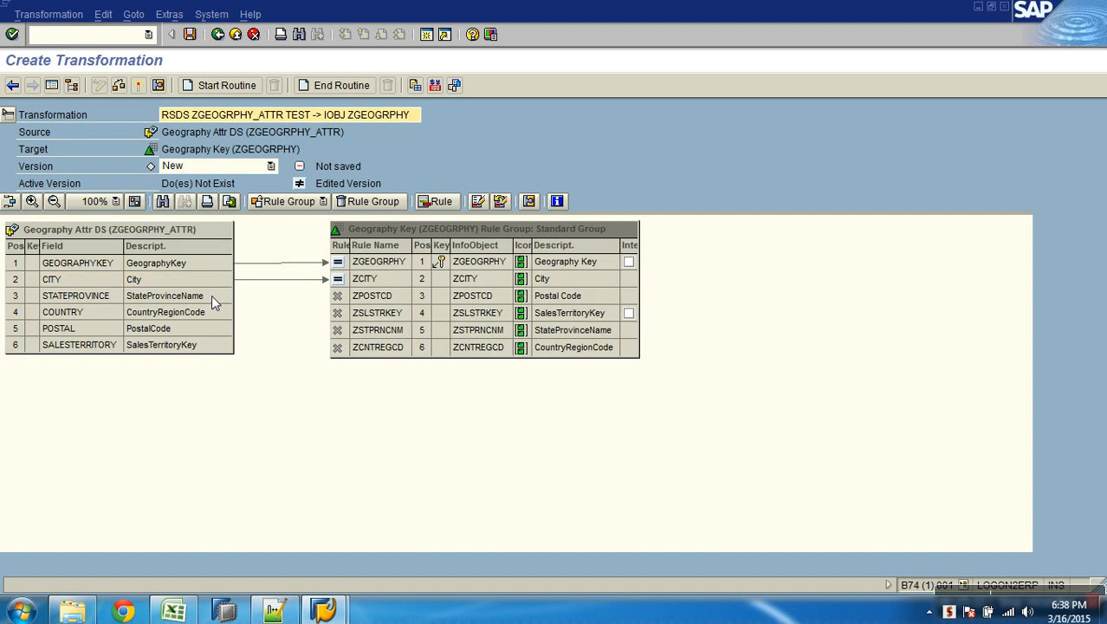
left_click_drag(209, 293, 354, 339)
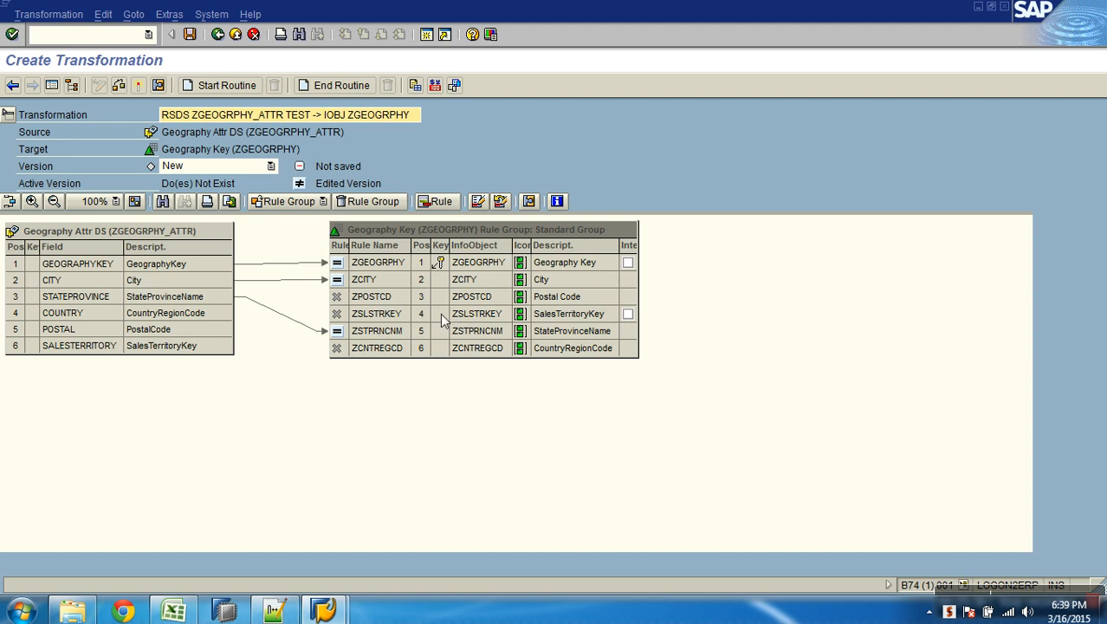
left_click_drag(223, 321, 346, 362)
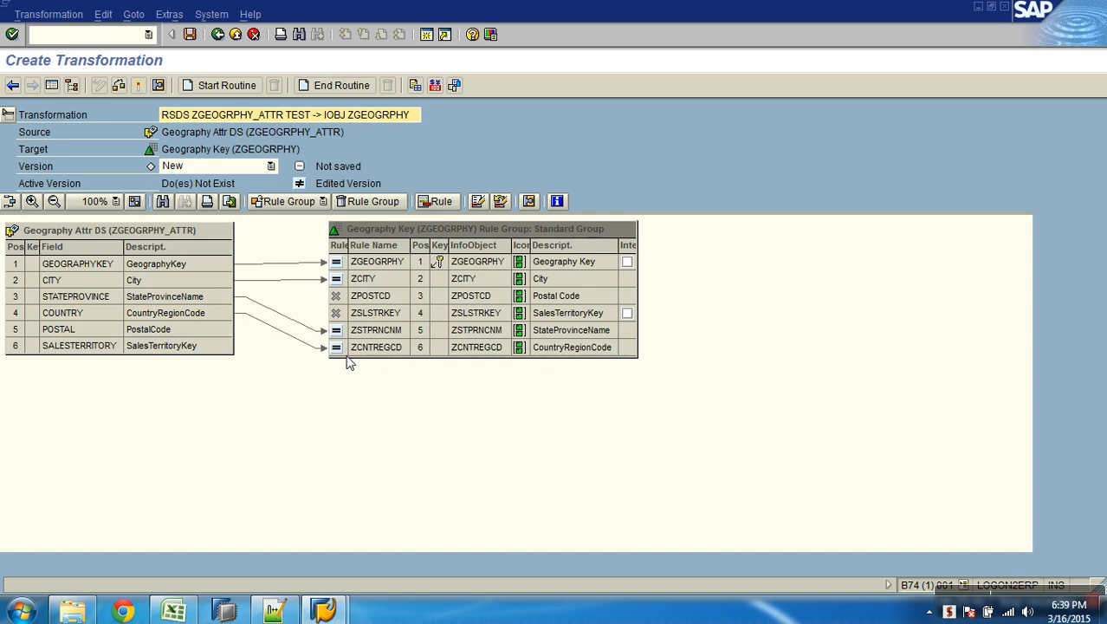
left_click_drag(227, 329, 334, 297)
left_click_drag(223, 348, 334, 312)
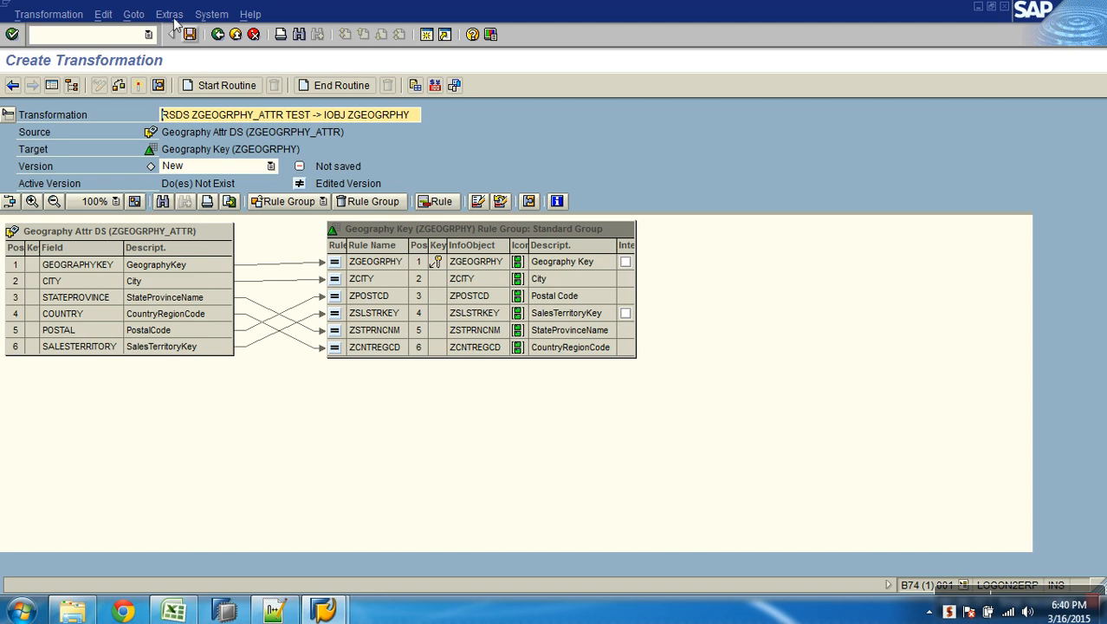
- Activate the transformation, accept the activation log, and return to the InfoProvider tree
left_click(139, 86)
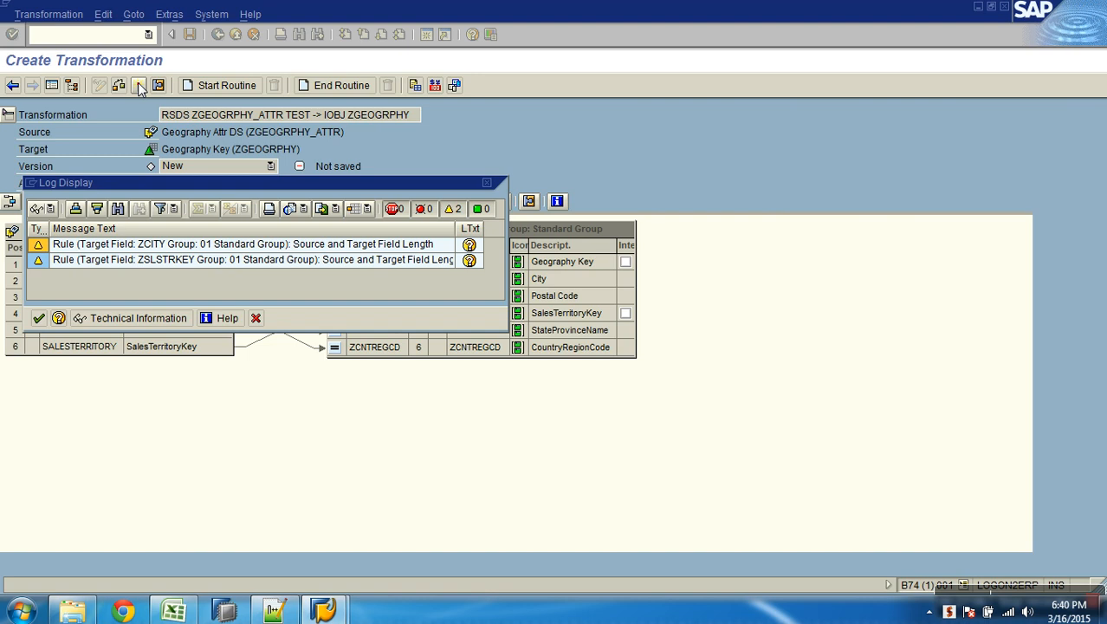
left_click(38, 319)
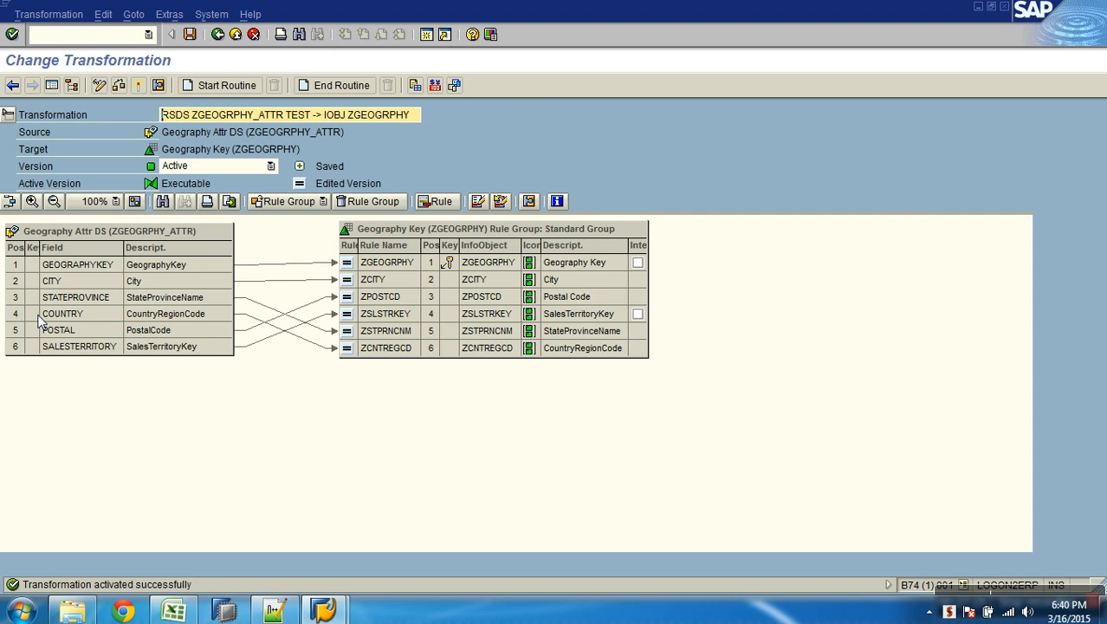
left_click(84, 239)
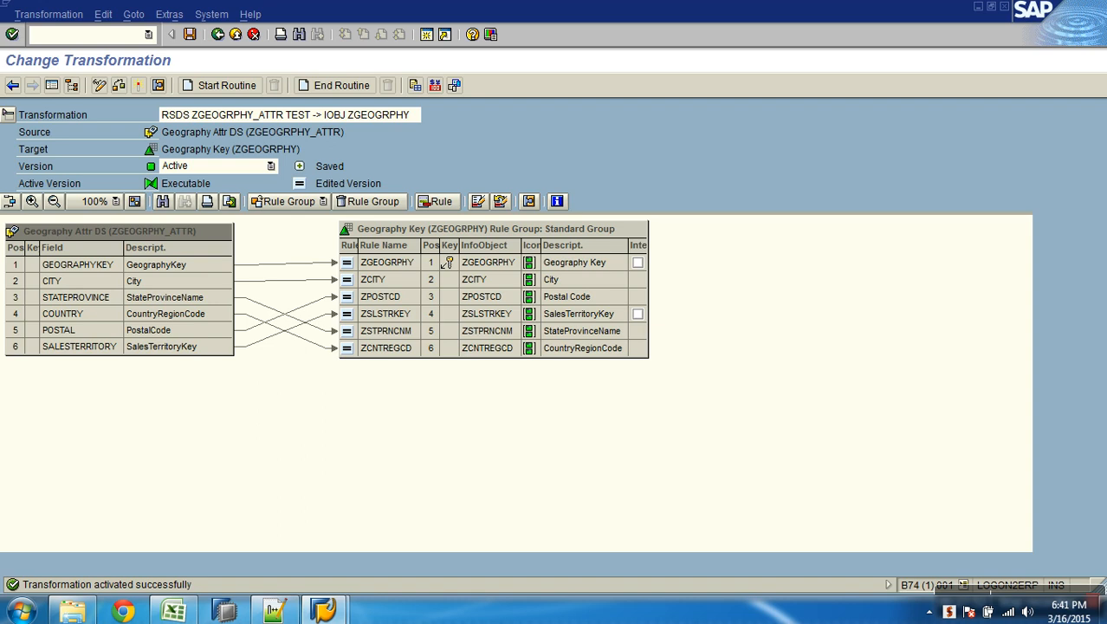
left_click(218, 35)
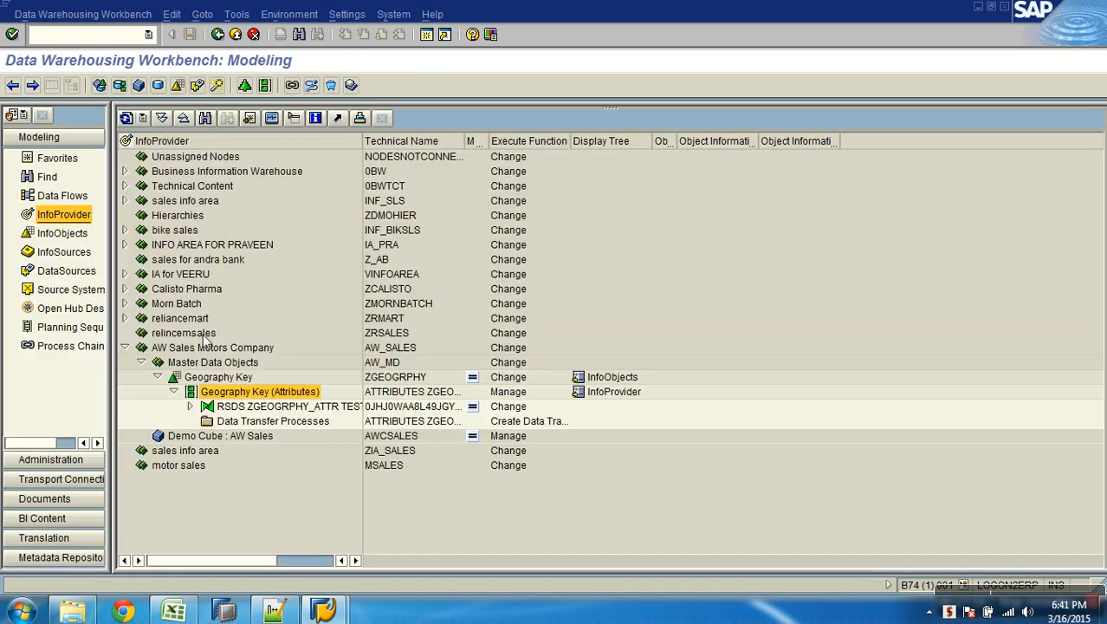
- Expand Geography Key (Attributes) and its transformation in the InfoProvider tree to check the linked Geography Attr DS DataSource
left_click(174, 391)
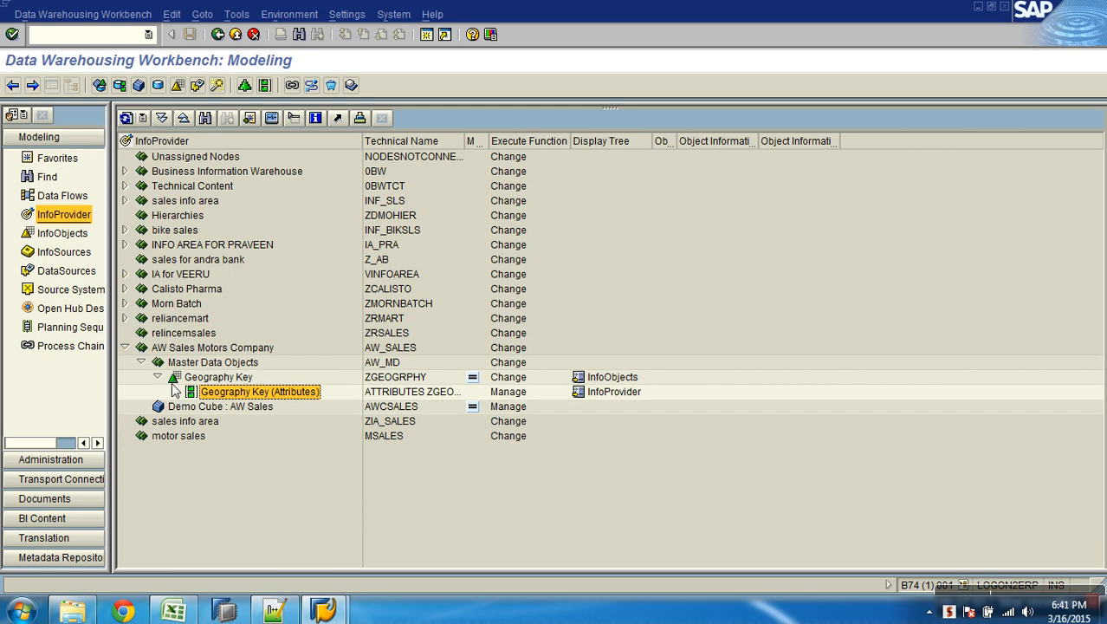
left_click(157, 377)
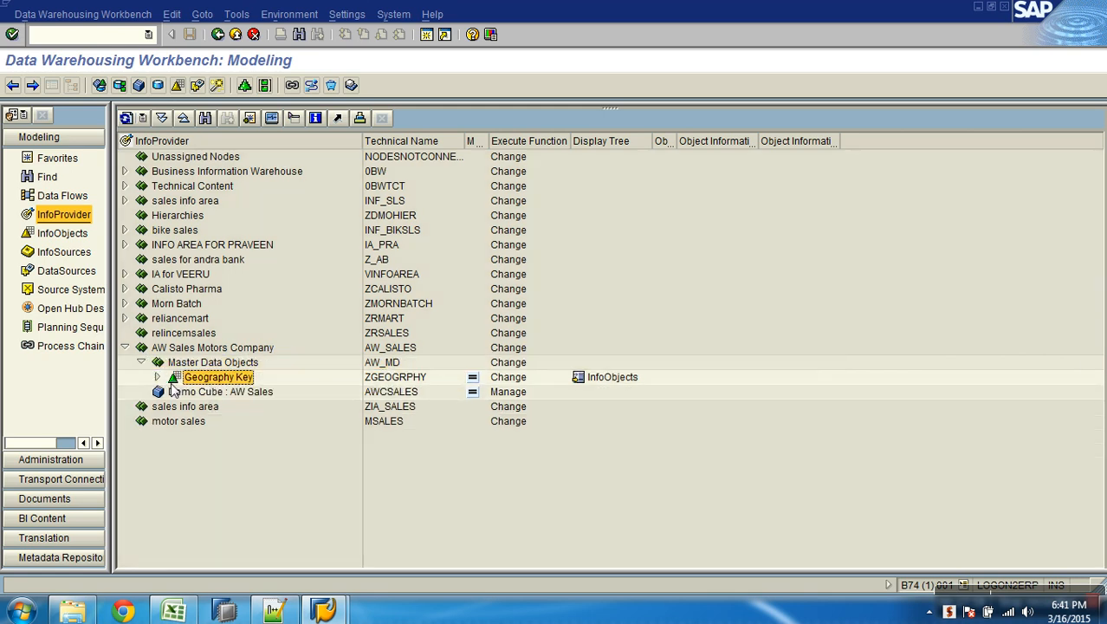
left_click(158, 378)
left_click(230, 395)
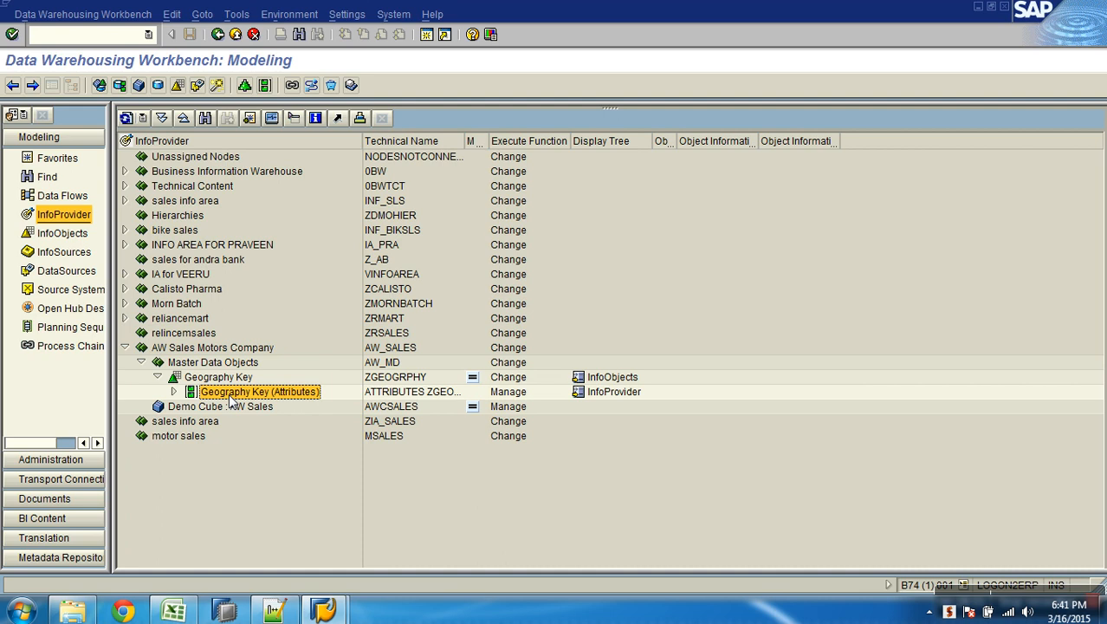
left_click(175, 393)
left_click(251, 407)
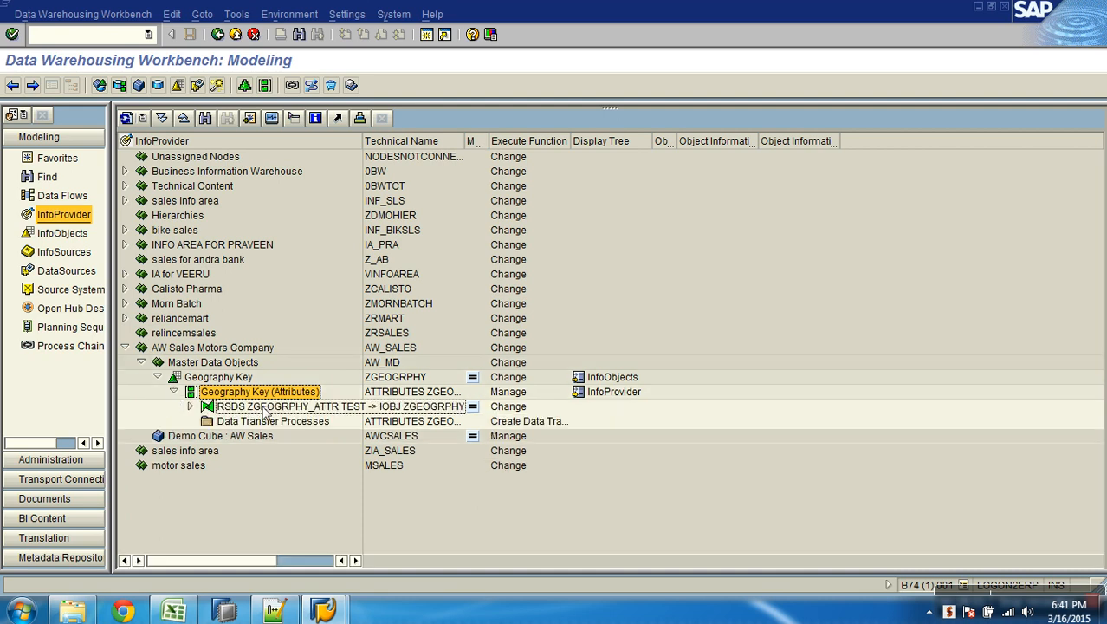
left_click(189, 406)
left_click(264, 422)
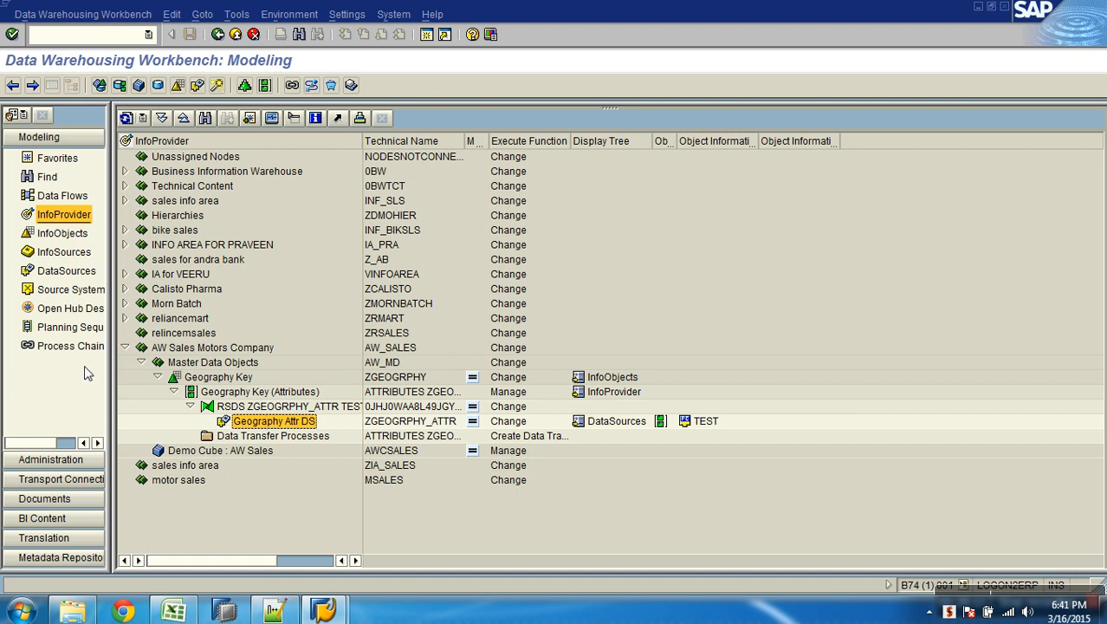
- Show the upward data flow of Geography Attr DS in the DataSources tree and expand it down to Geography Key (Attributes)
left_click(70, 271)
left_click(205, 262)
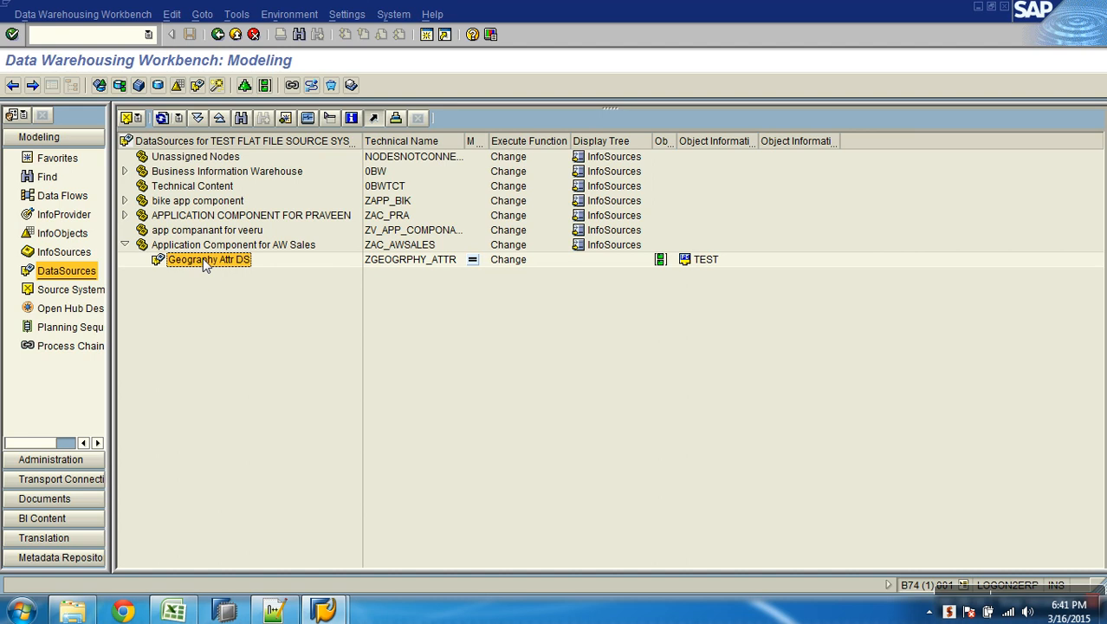
left_click(373, 118)
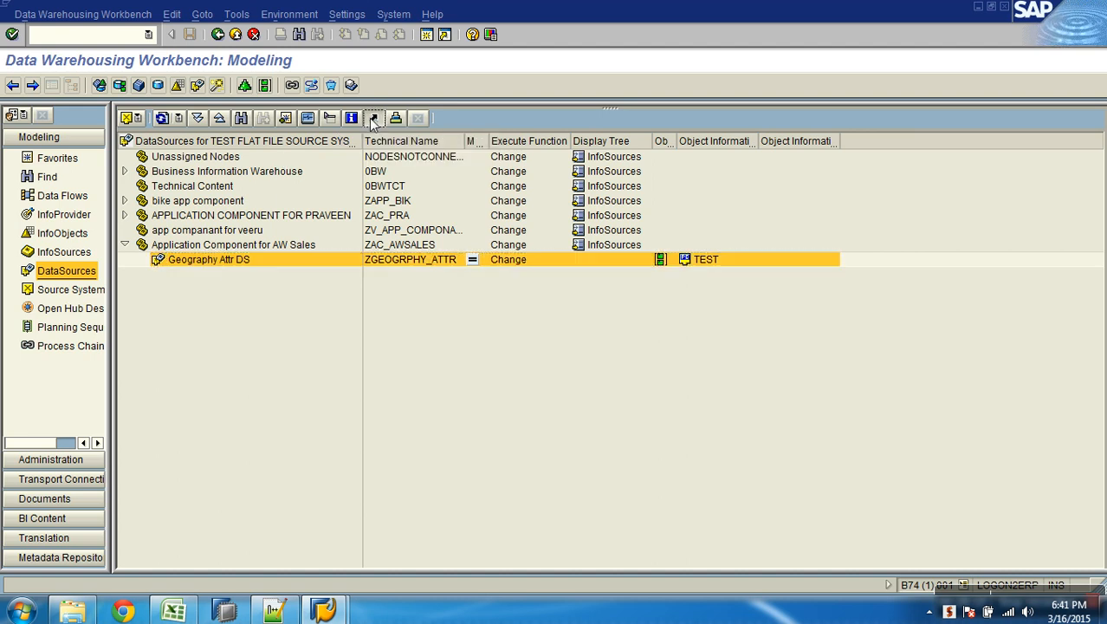
left_click(142, 263)
left_click(222, 278)
left_click(156, 274)
left_click(192, 289)
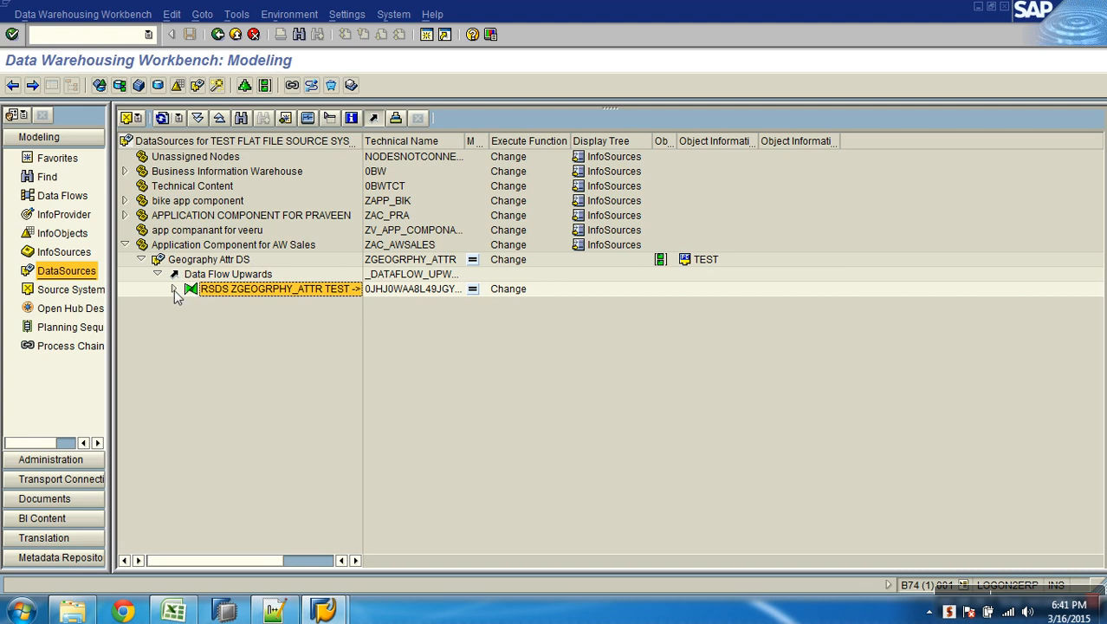
left_click(175, 289)
left_click(239, 306)
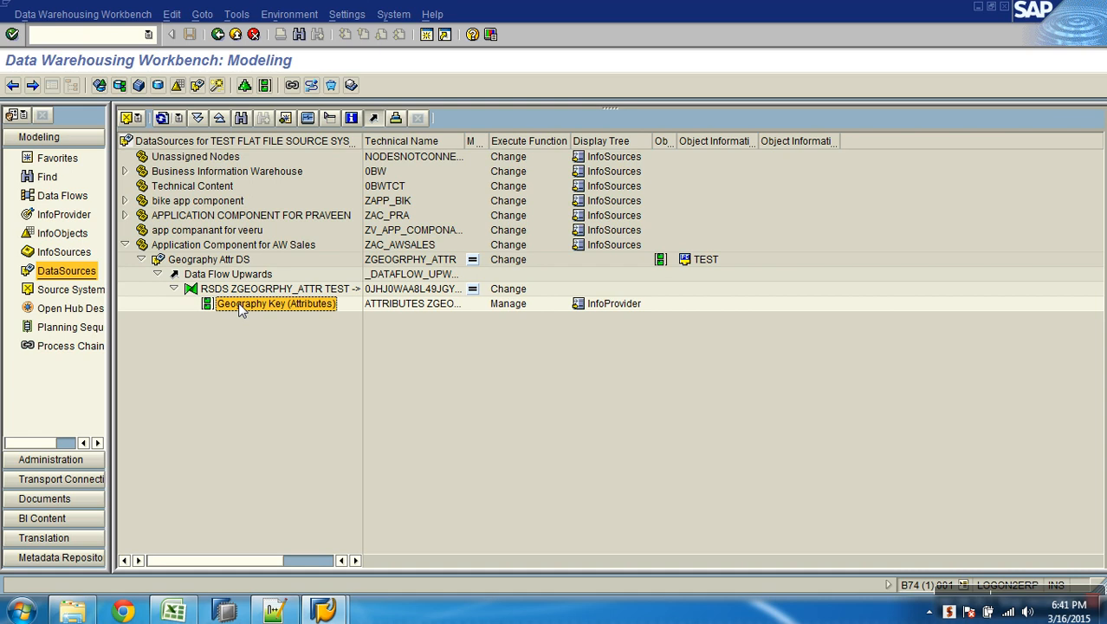
- Display the graphical data flow of the Geography Attr DS DataSource from the InfoProvider tree, expanding the start object upwards
left_click(63, 214)
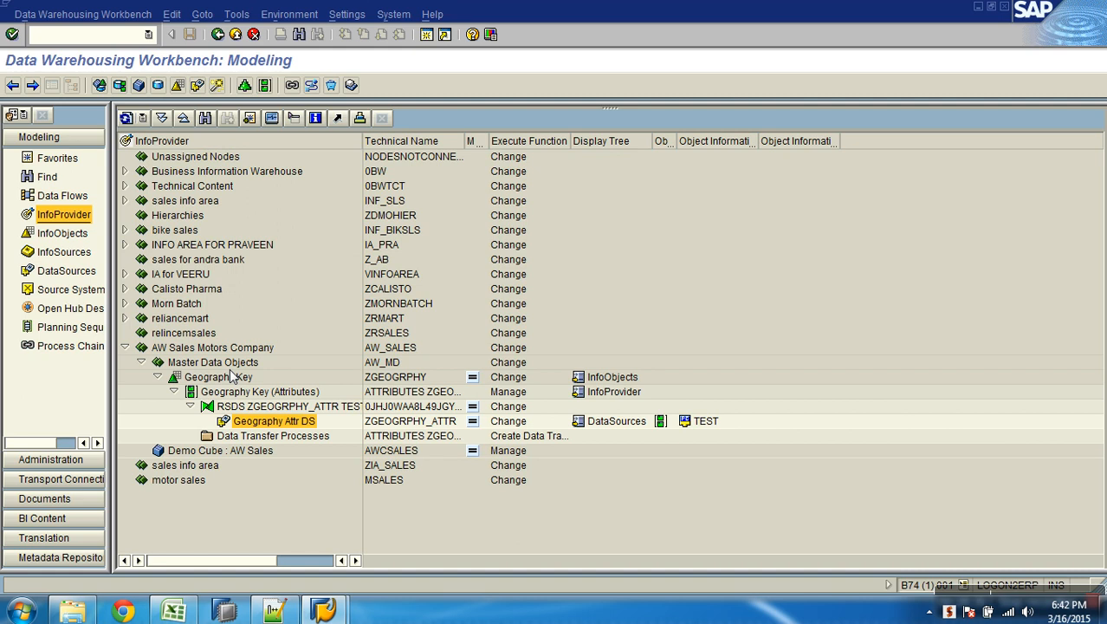
left_click(251, 395)
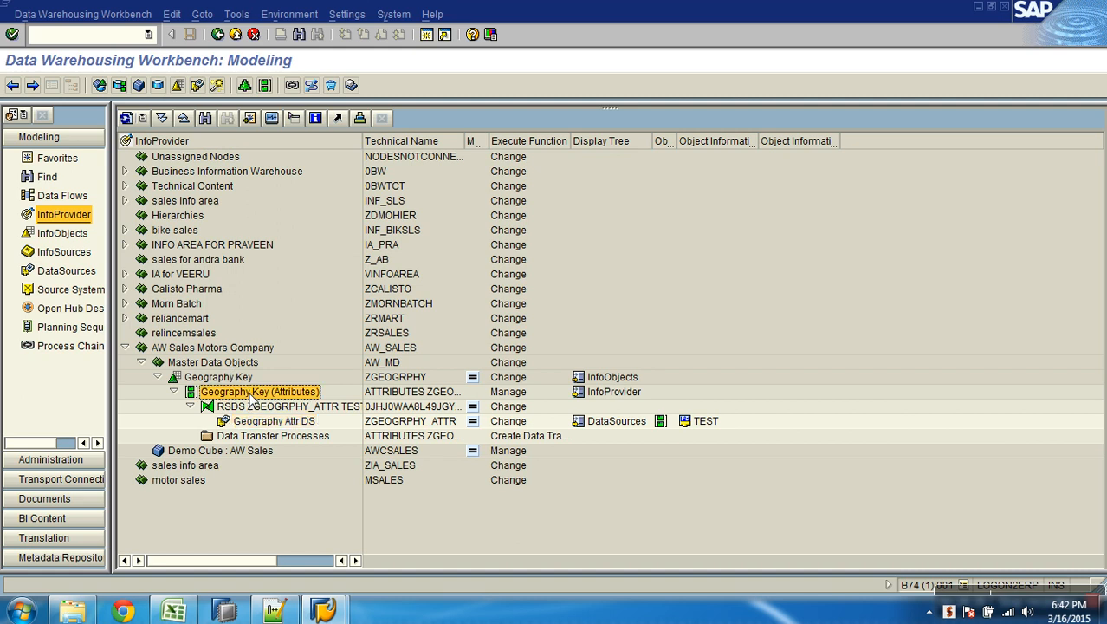
right_click(251, 396)
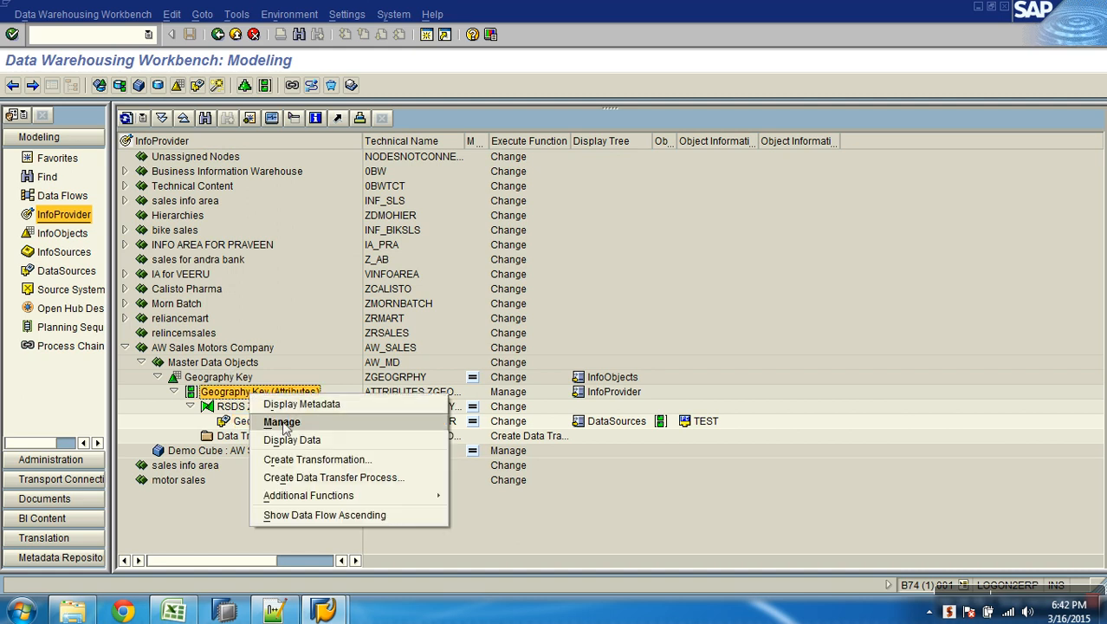
left_click(225, 497)
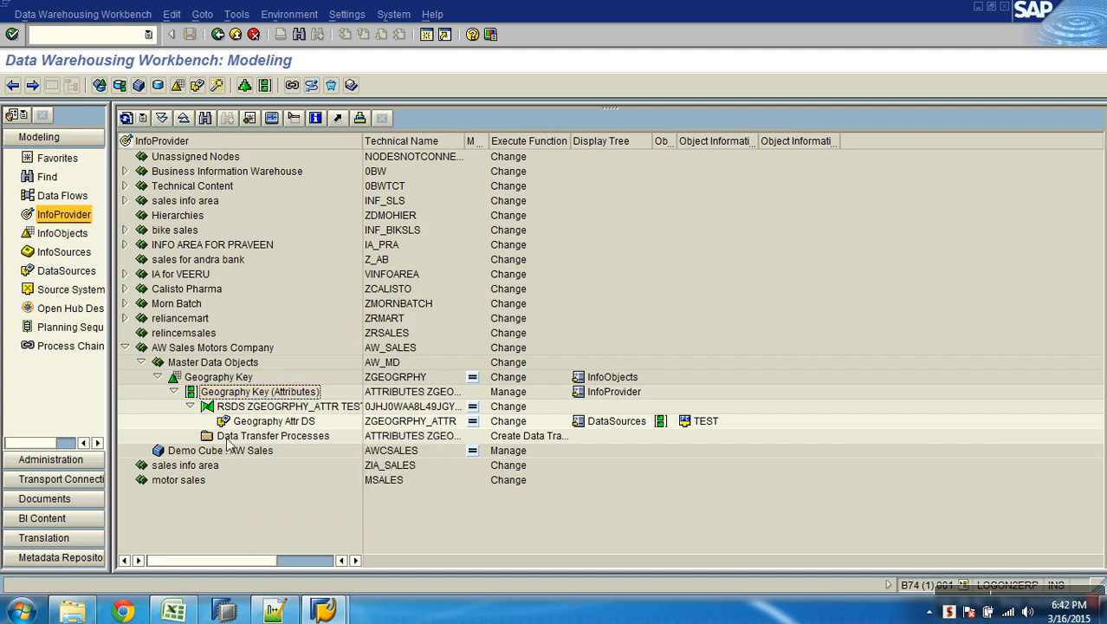
right_click(249, 422)
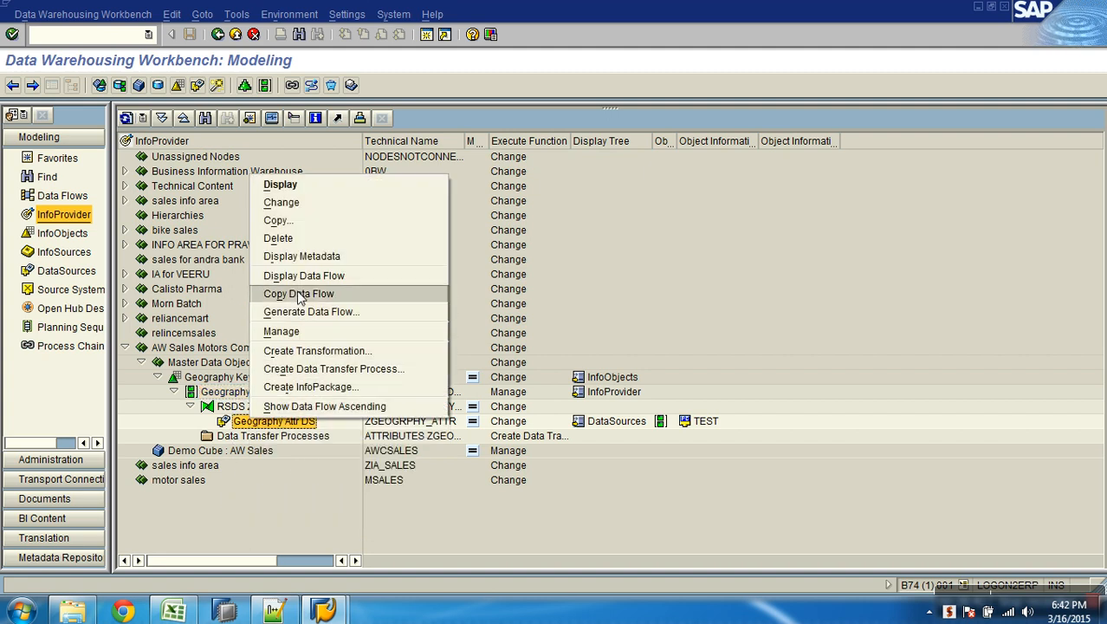
left_click(302, 277)
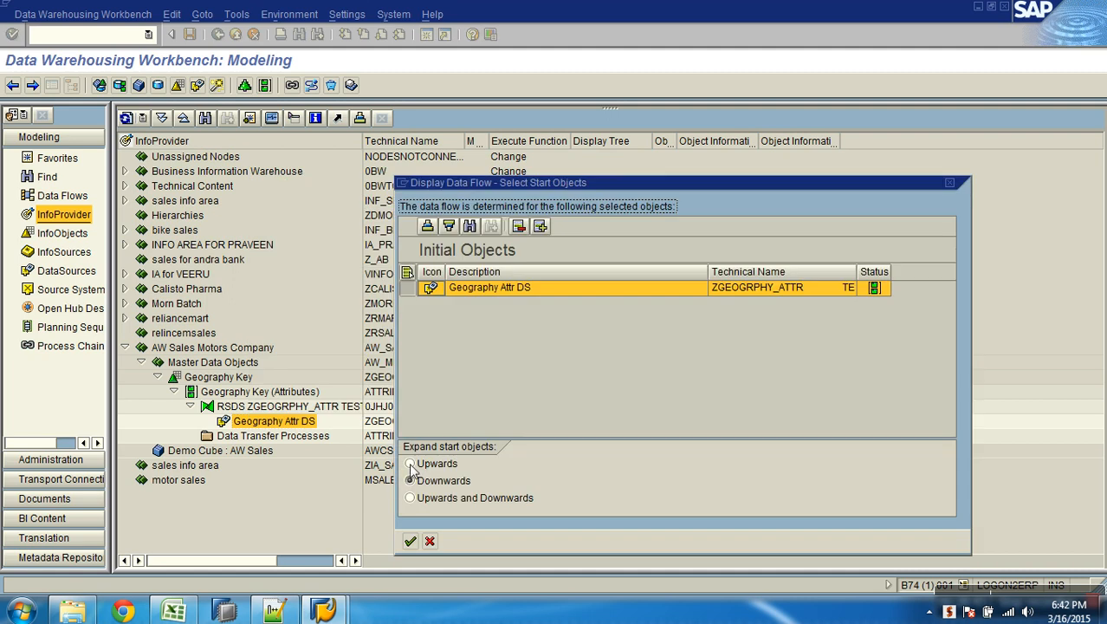
left_click(410, 464)
left_click(410, 541)
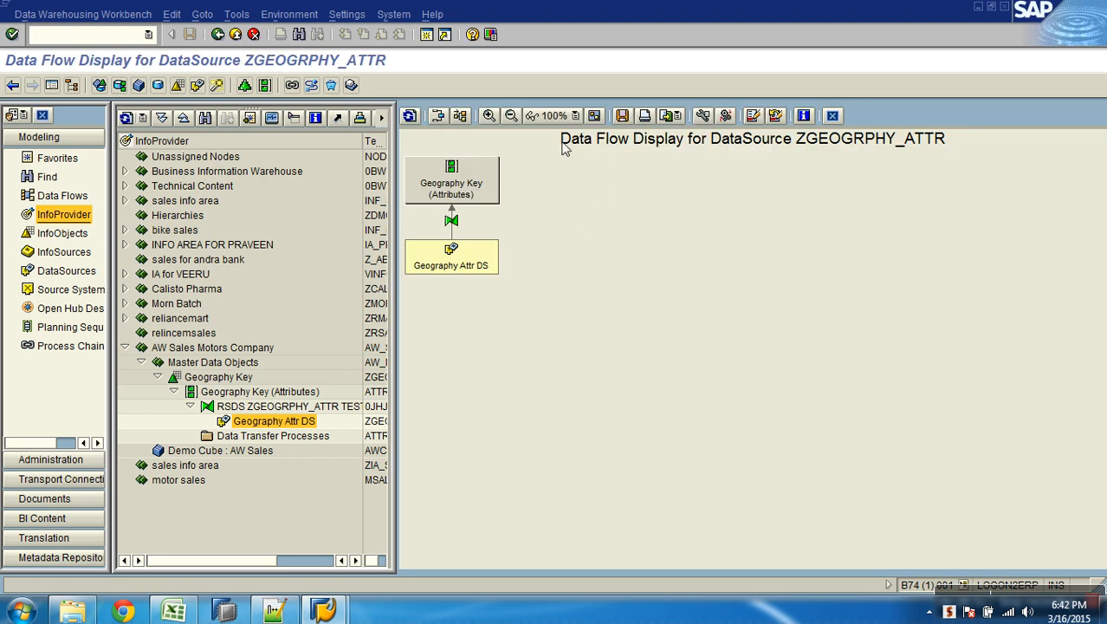
- Enlarge the data flow diagram and show the technical names of its objects
left_click(491, 117)
left_click(491, 118)
left_click(491, 118)
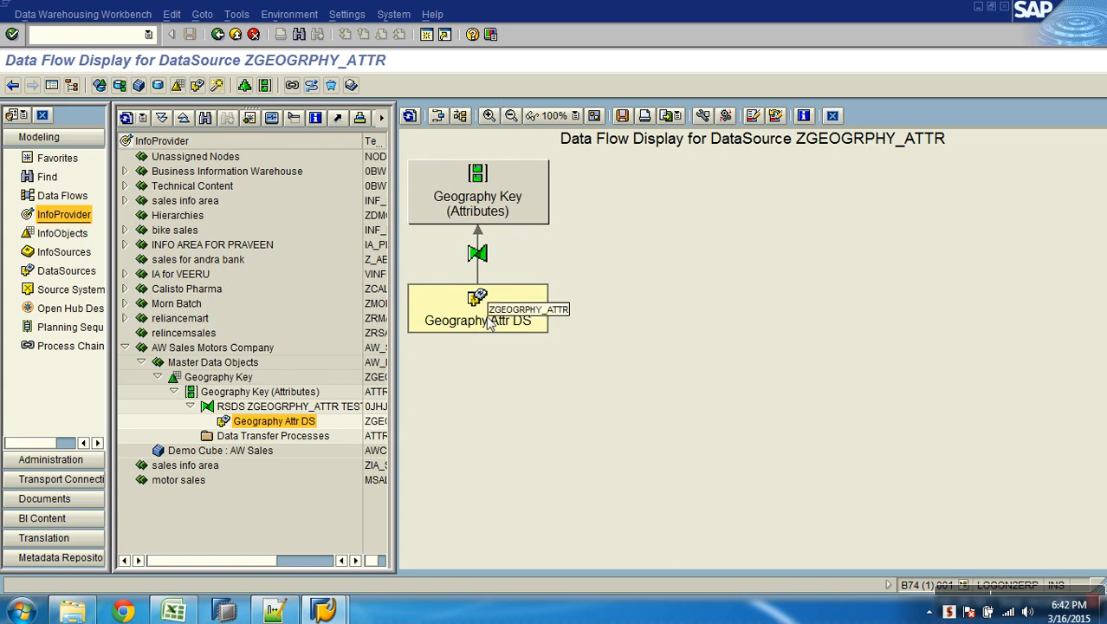
left_click(498, 186)
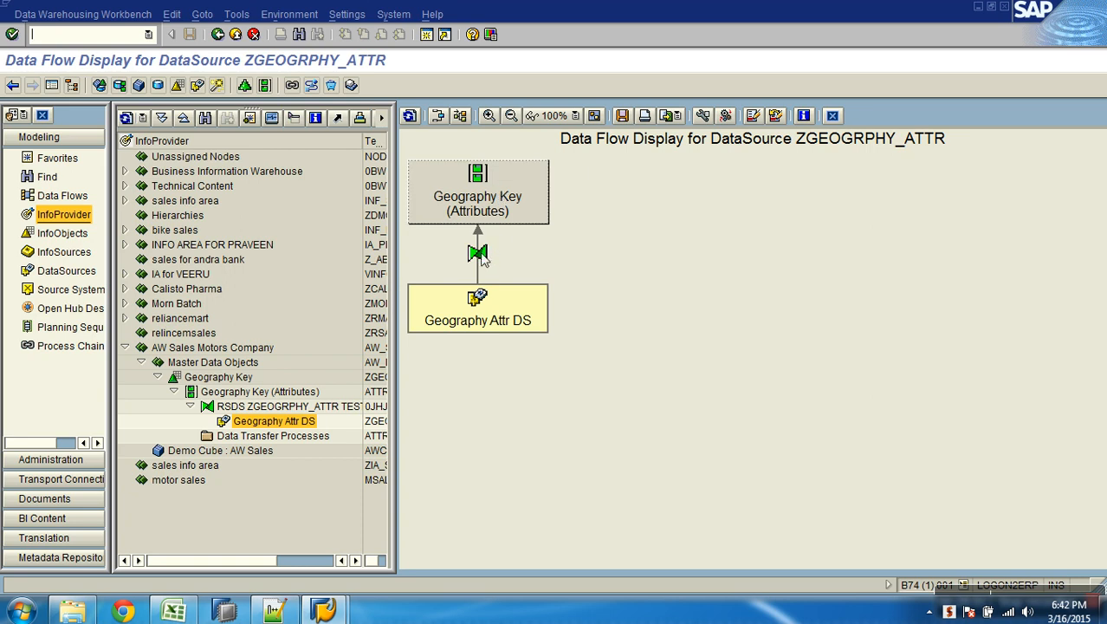
left_click(703, 117)
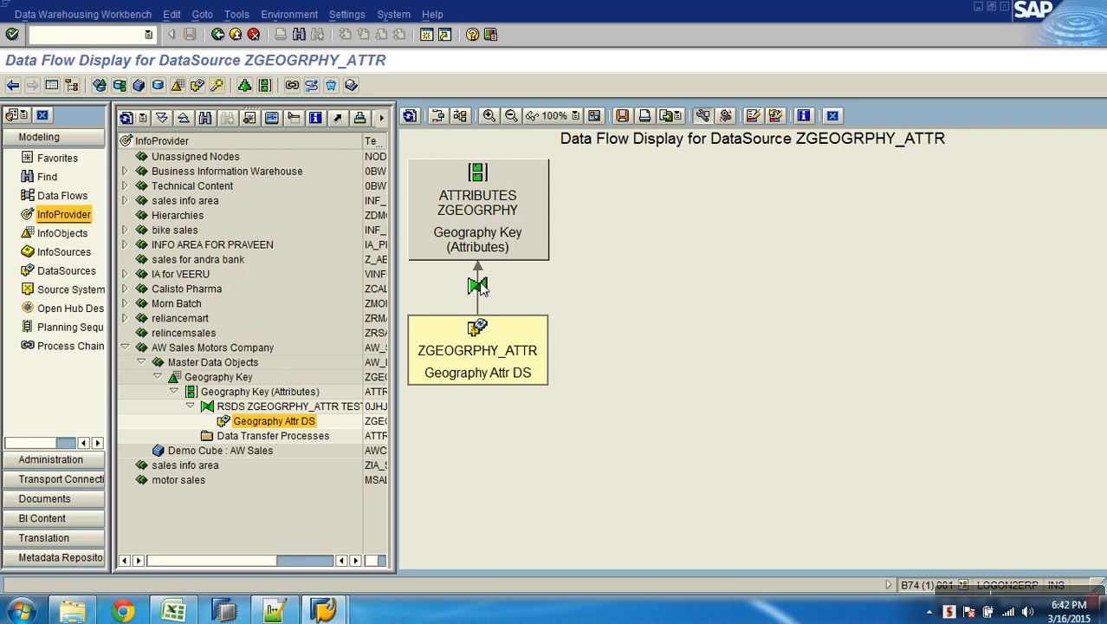
- Open the transformation between Geography Attr DS and Geography Key (Attributes) to review its field mappings, and return to the InfoProvider tree
double_click(476, 288)
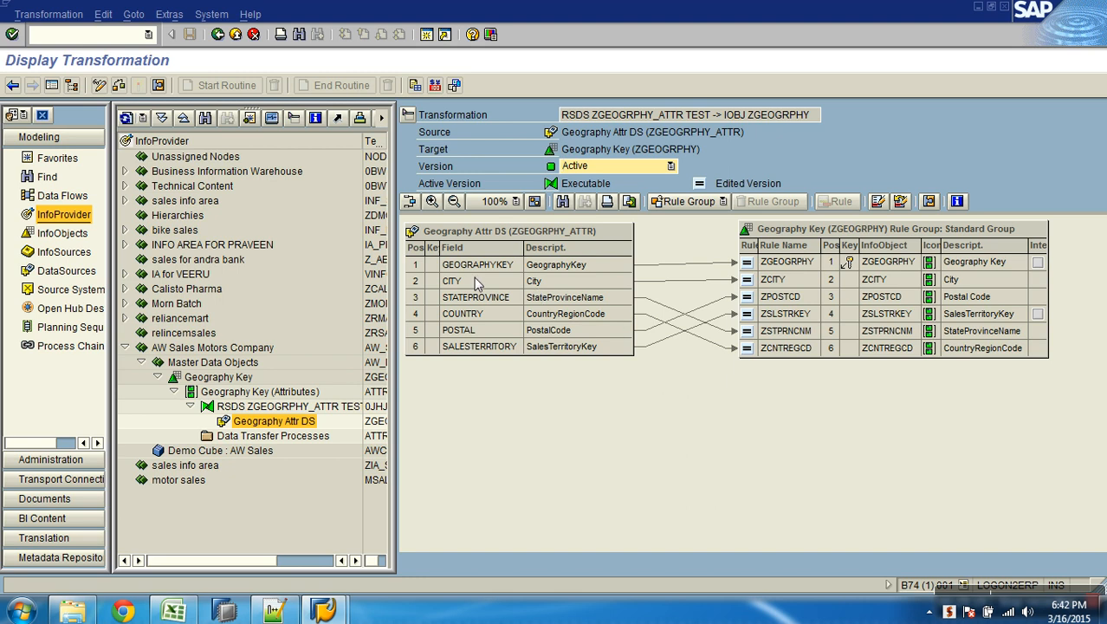
left_click(235, 36)
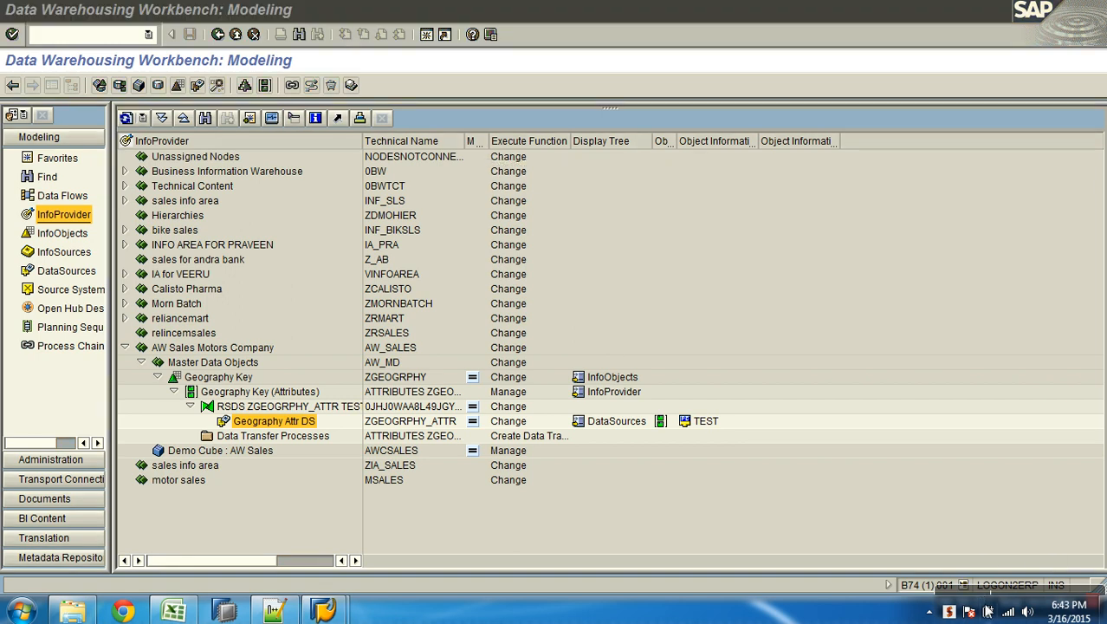
left_click(960, 587)
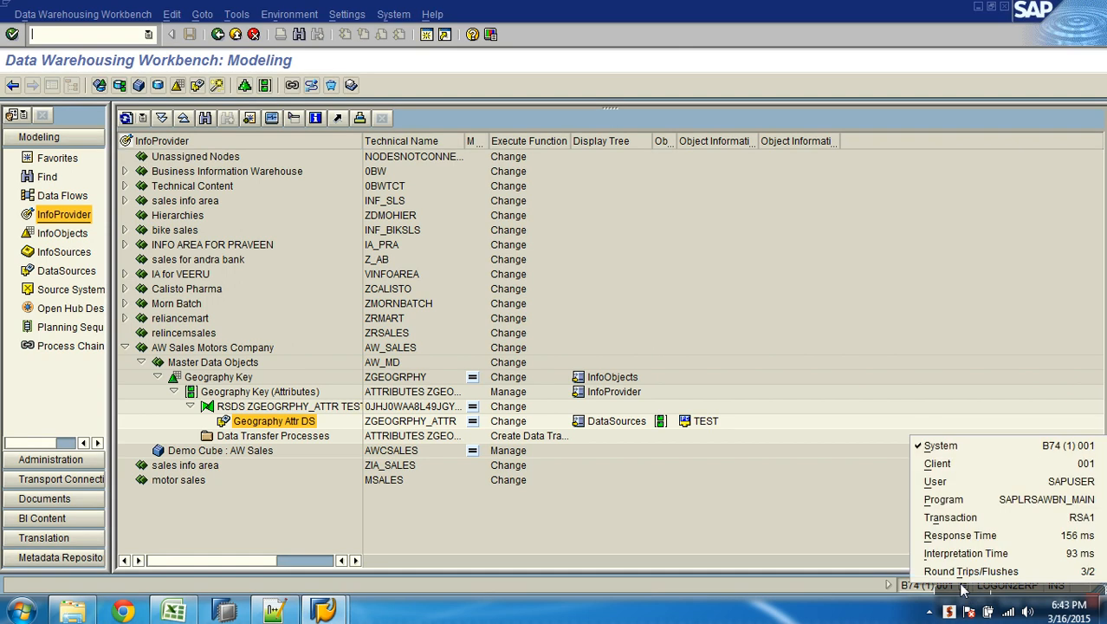
left_click(956, 595)
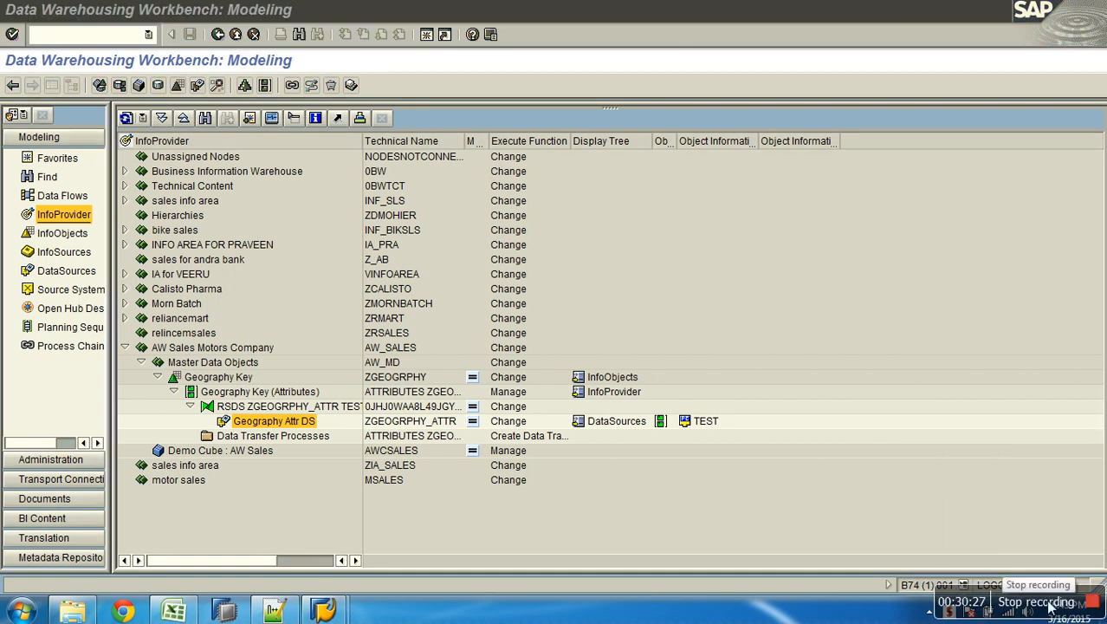